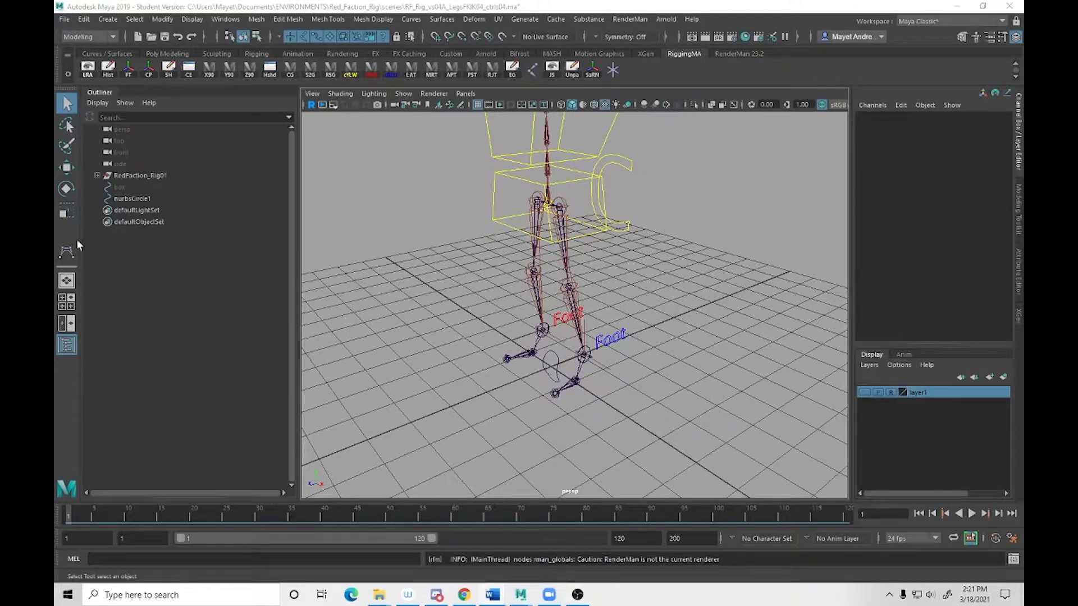
Reveal the right IK knee joint in the hierarchy and hide both IK driver chains, jDrv_r_hip_IK01 and jDrv_l_hip_IK01.
click(537, 292)
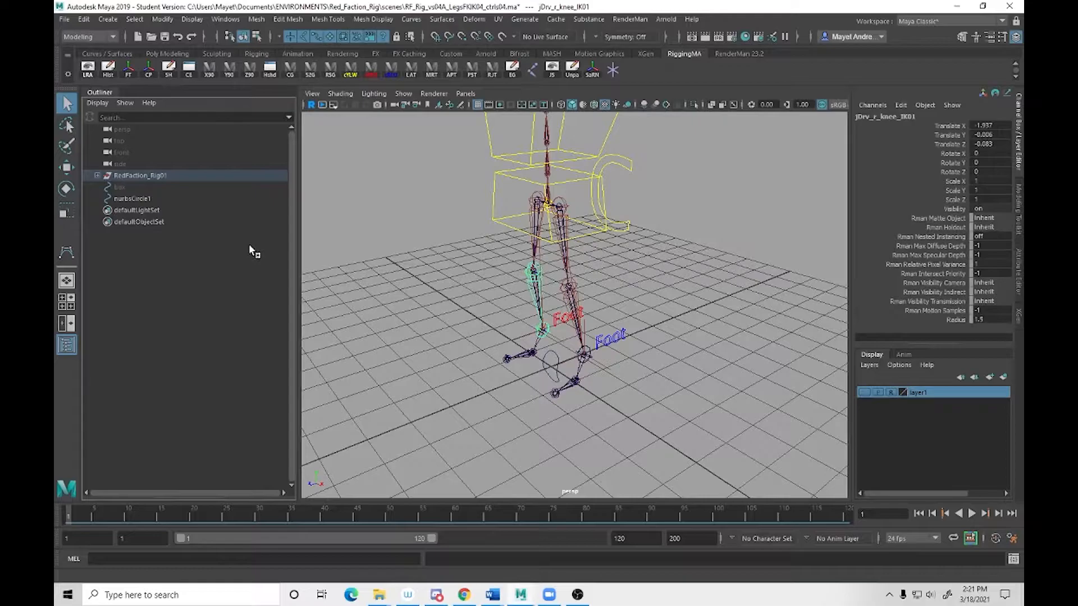
key(f)
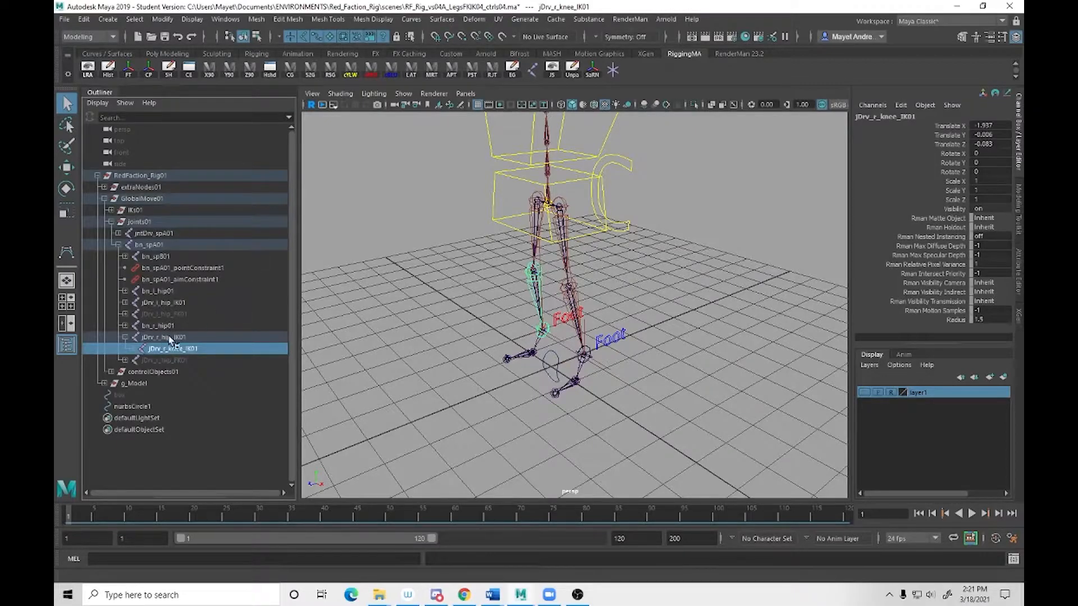
middle_drag(208, 346, 172, 337)
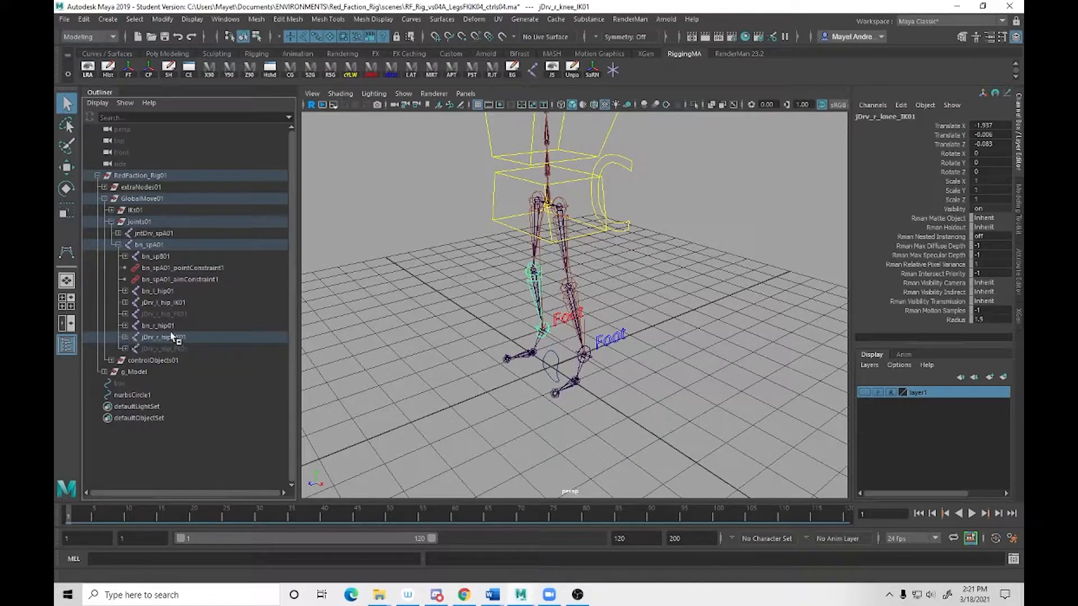
click(172, 337)
key(h)
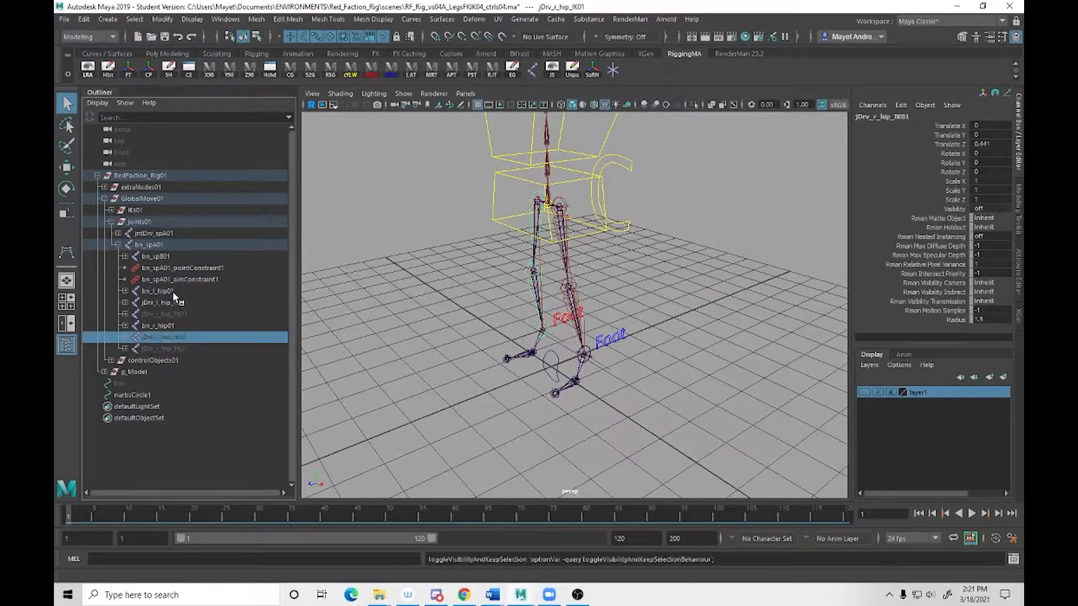
click(174, 305)
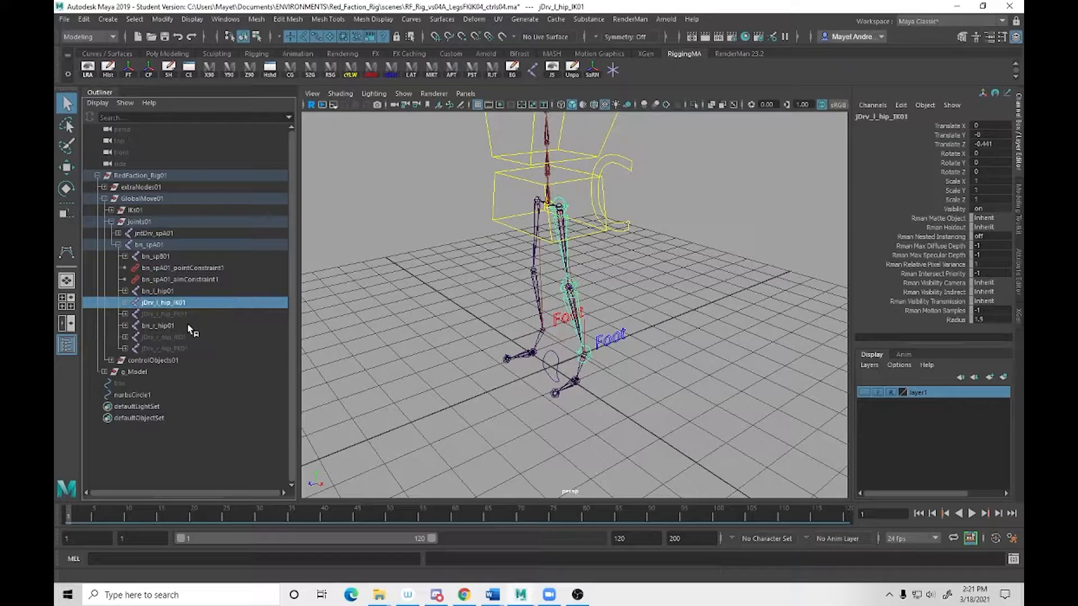
key(h)
Show the FK driver leg chains jDrv_l_hip_FK01 and jDrv_r_hip_FK01.
click(181, 313)
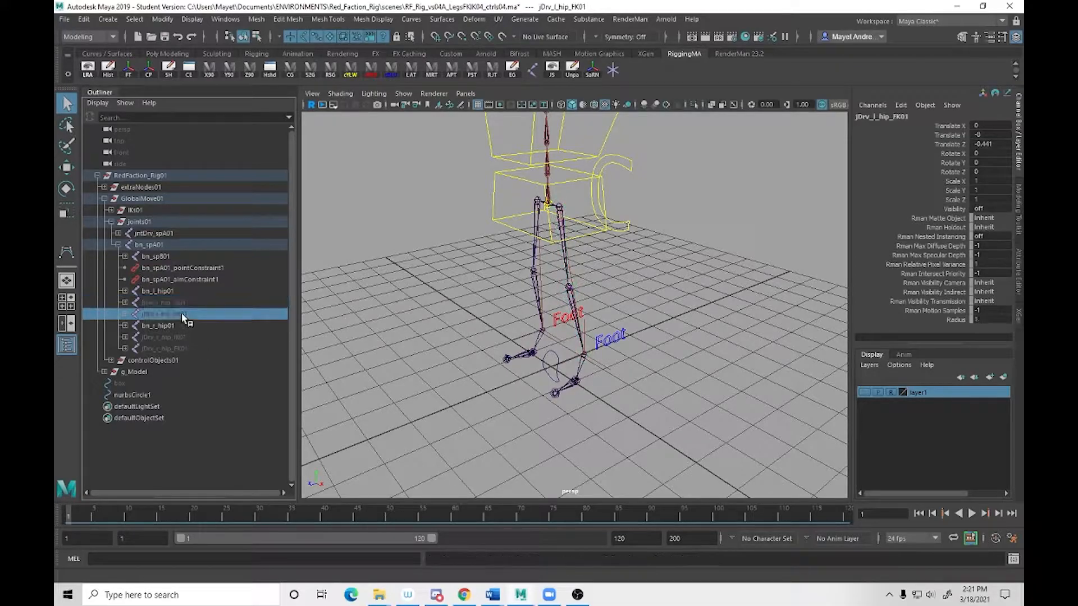
key(h)
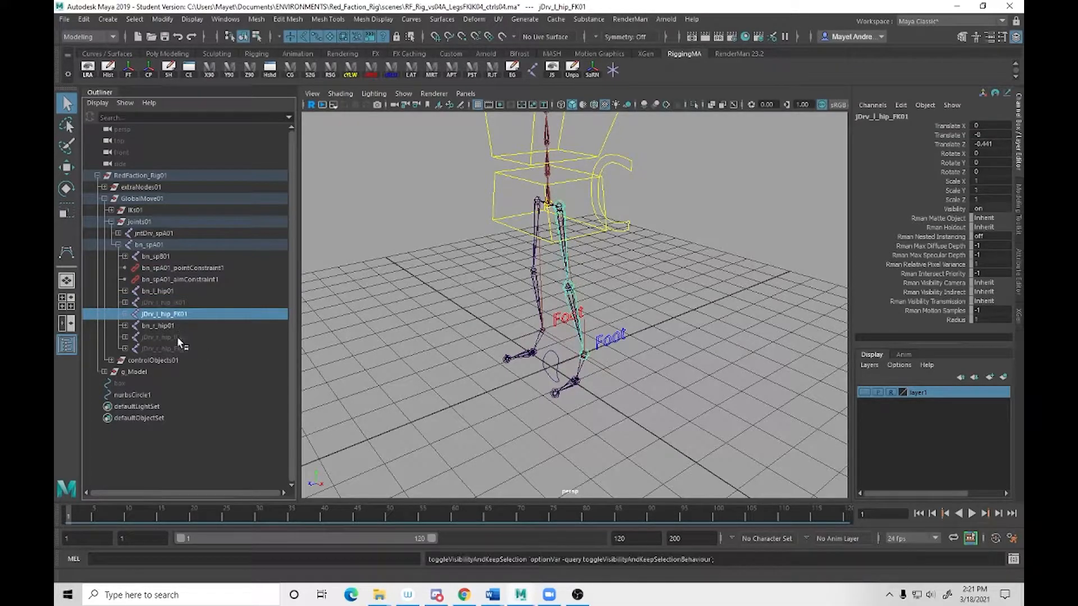
click(178, 349)
key(h)
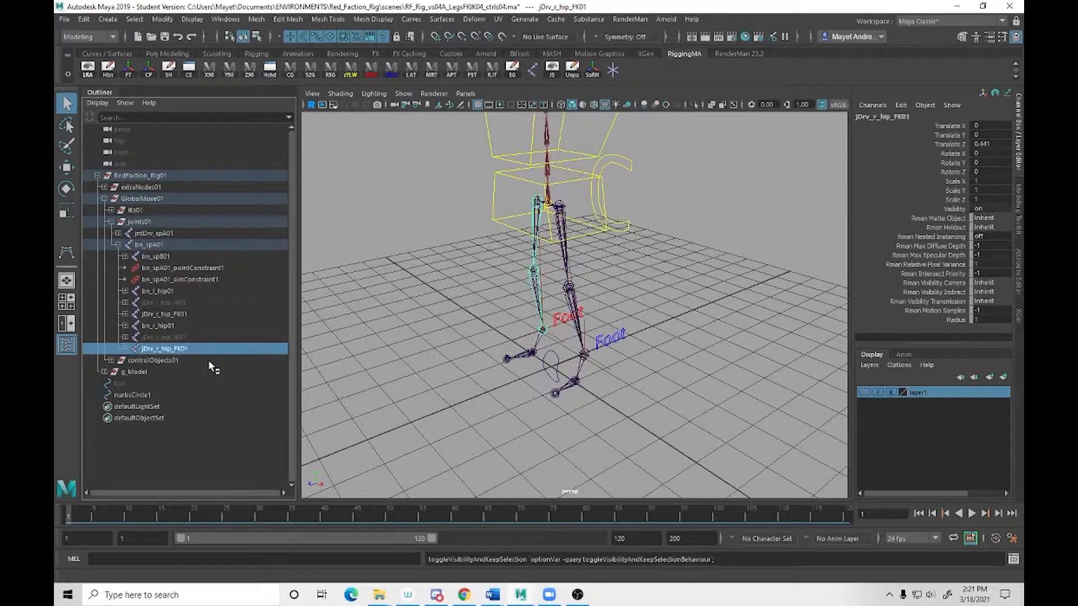
Hide the bind leg chains bn_r_hip01 and bn_l_hip01.
click(164, 326)
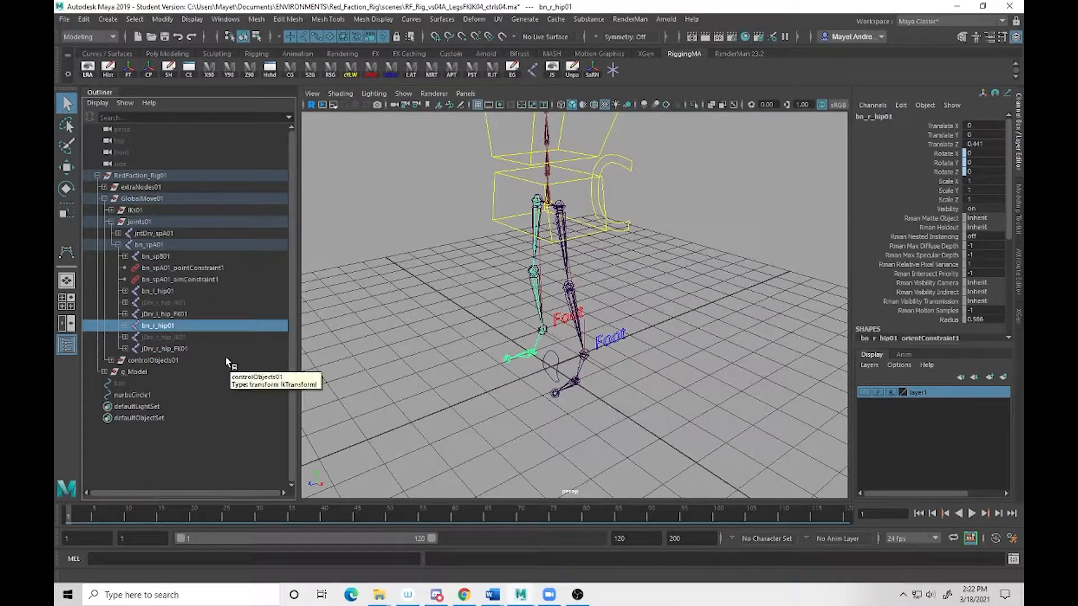
key(h)
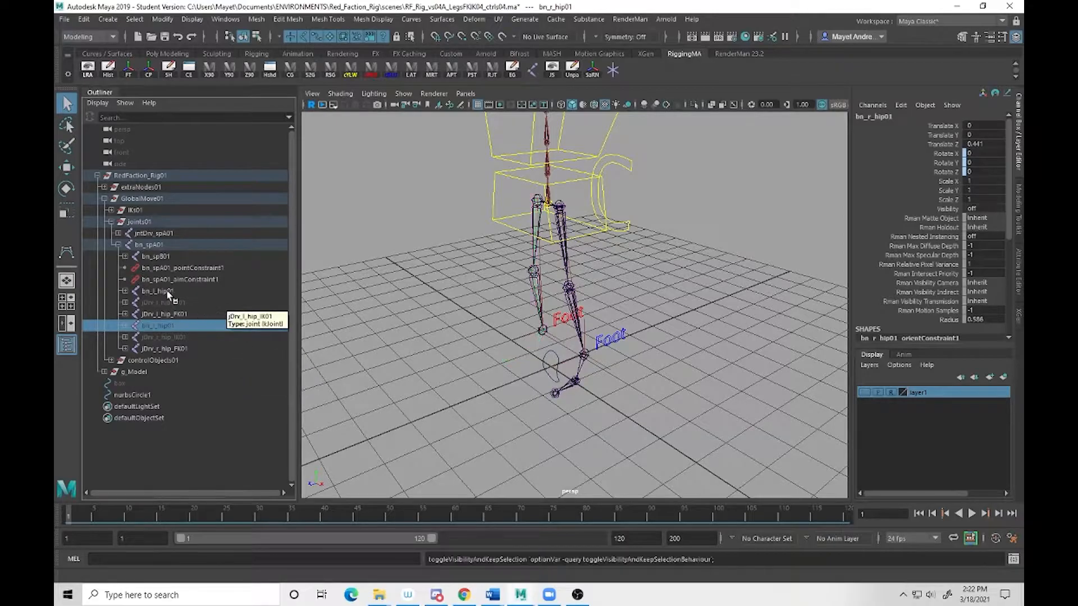
click(166, 290)
key(h)
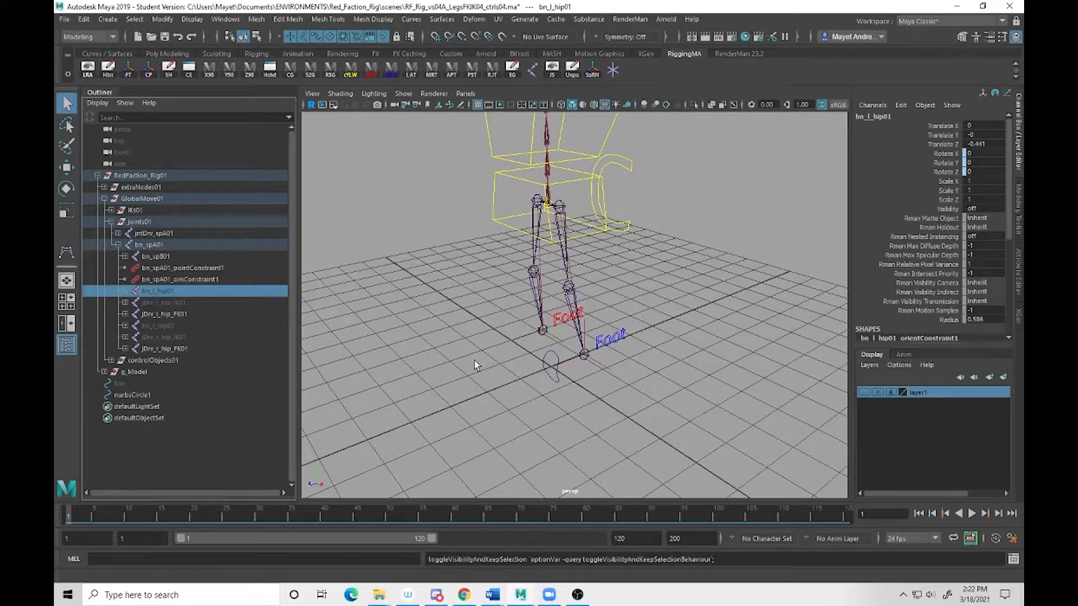
Hide the IKs01 group under GlobalMove01 and save the scene.
click(142, 211)
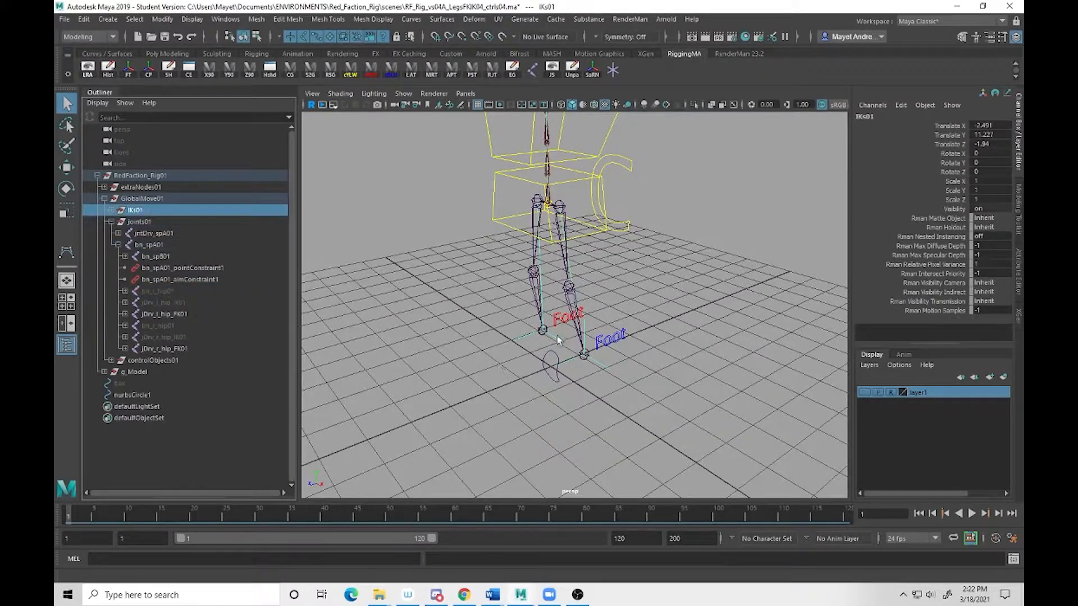
alt+drag(424, 347, 465, 341)
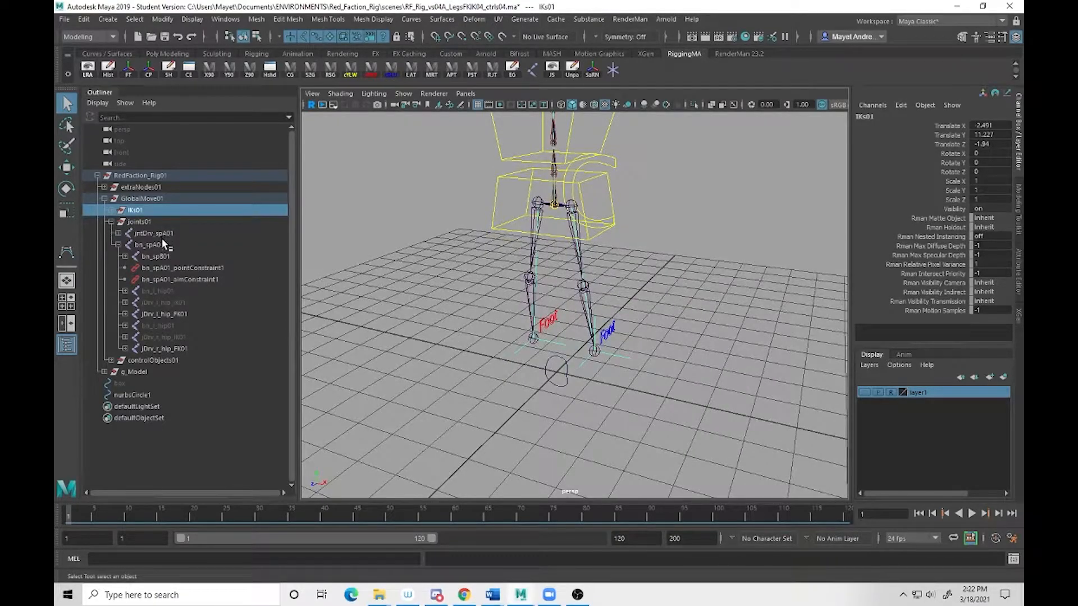
key(ctrl+h)
alt+drag(661, 360, 619, 352)
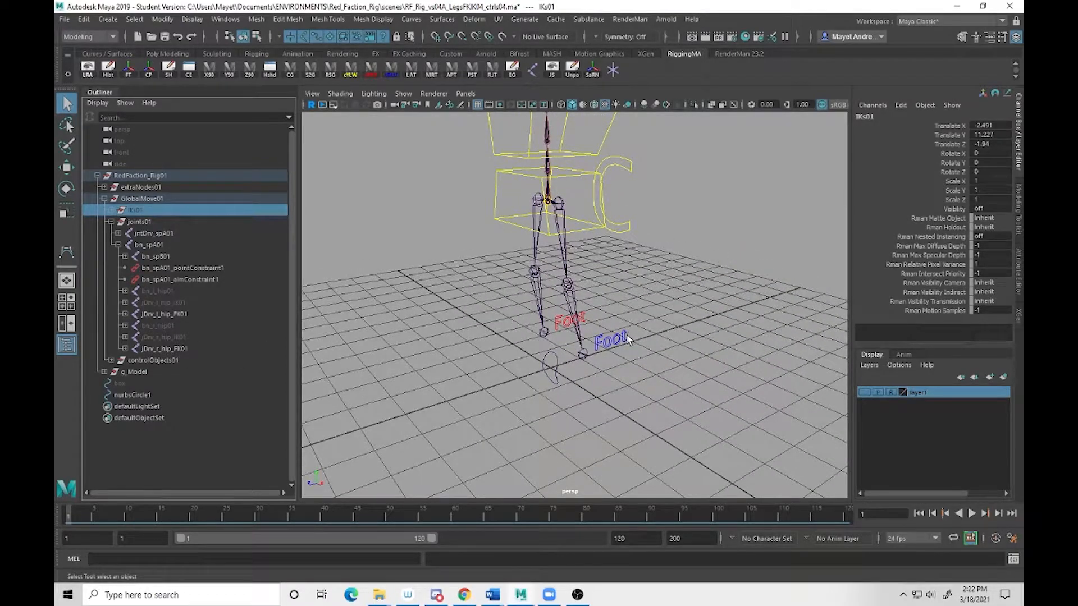
mouse_move(678, 341)
alt+mouse_down()
mouse_move(621, 339)
mouse_move(676, 338)
alt+mouse_up()
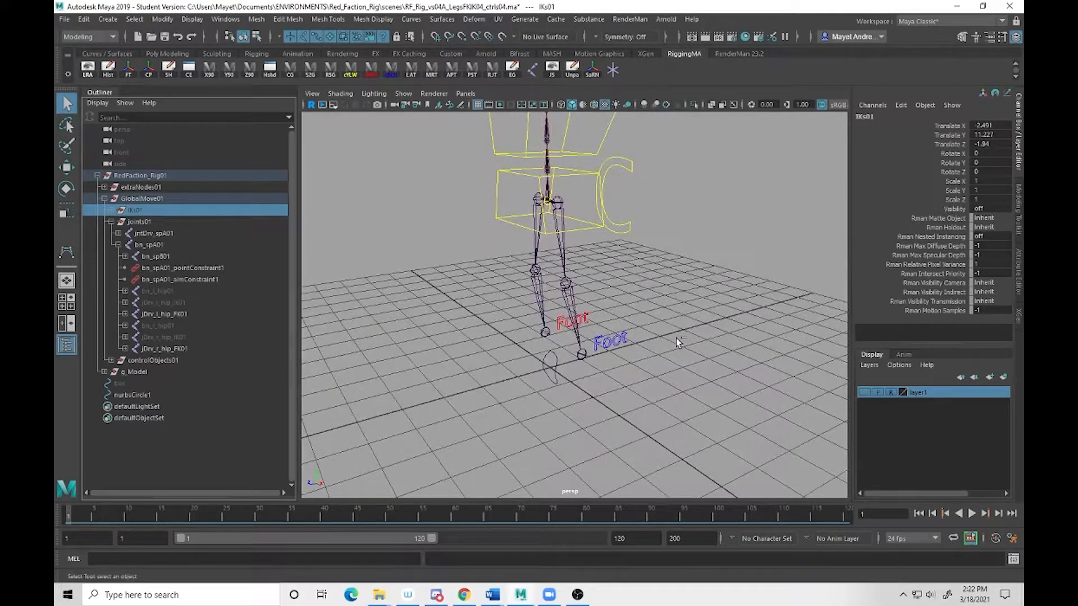
key(ctrl+s)
click(513, 309)
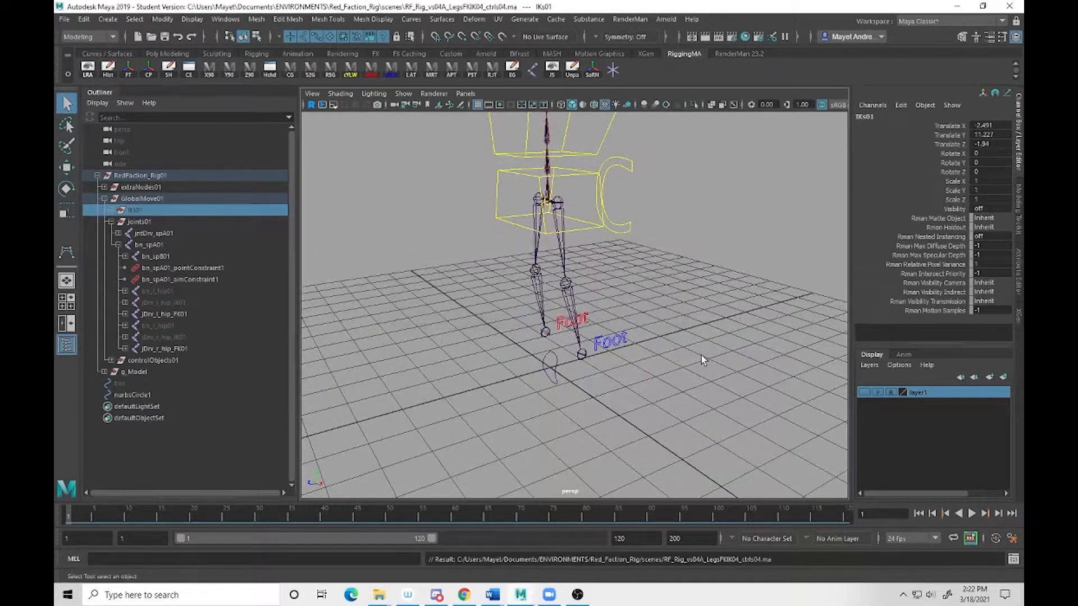
Select nurbsCircle1 and temporarily show layer1 to compare the control curve with the character's legs from several angles.
alt+drag(679, 385, 825, 444)
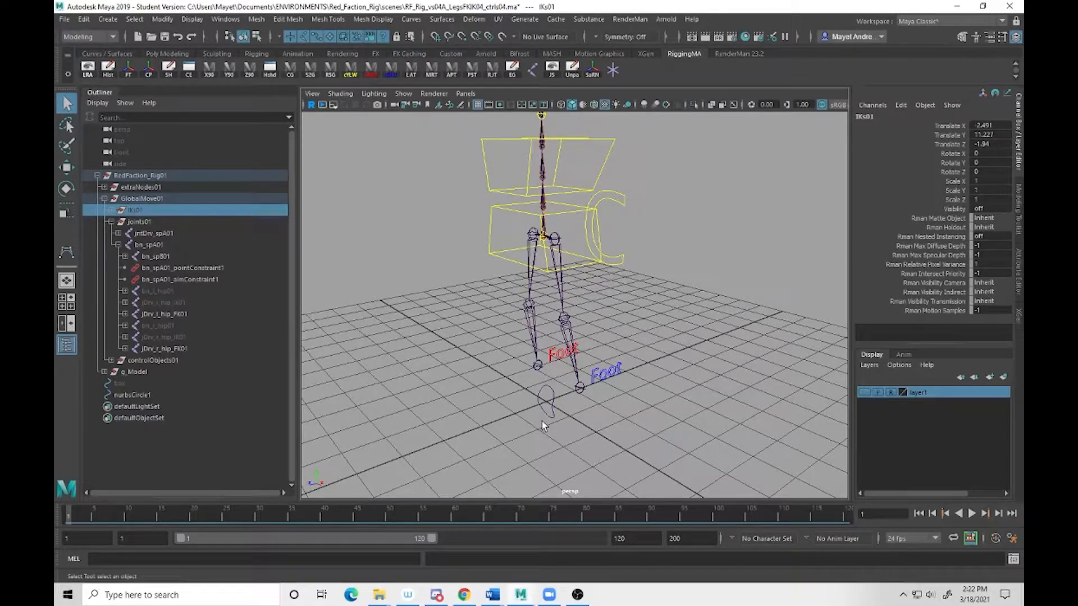
alt+drag(541, 421, 575, 405)
click(538, 382)
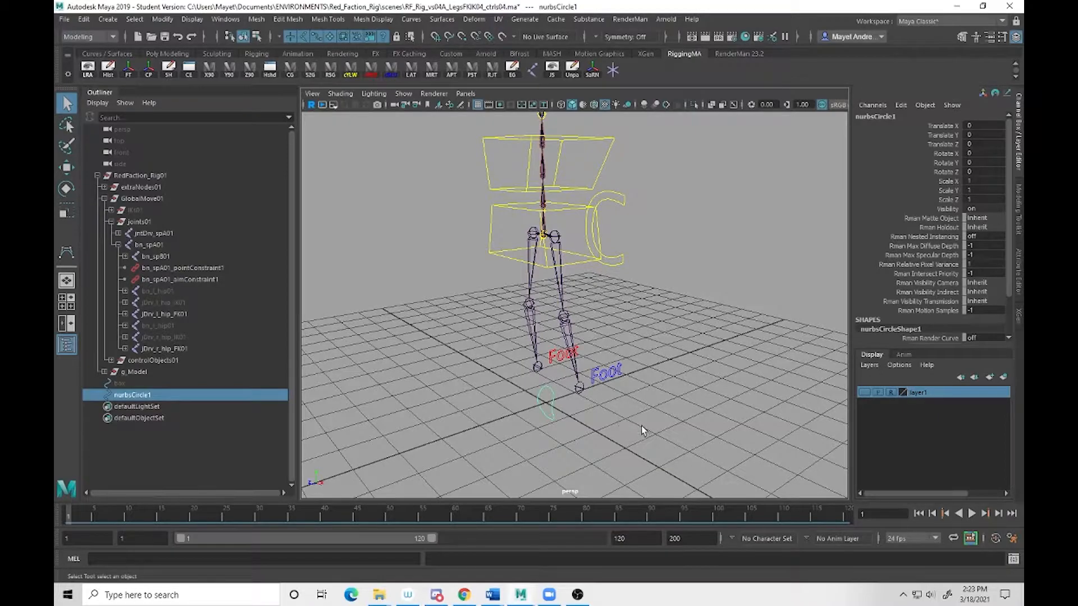
click(864, 392)
mouse_move(591, 400)
alt+mouse_down()
mouse_move(642, 380)
mouse_move(612, 397)
alt+mouse_up()
alt+drag(740, 399, 631, 401)
alt+drag(666, 356, 597, 400)
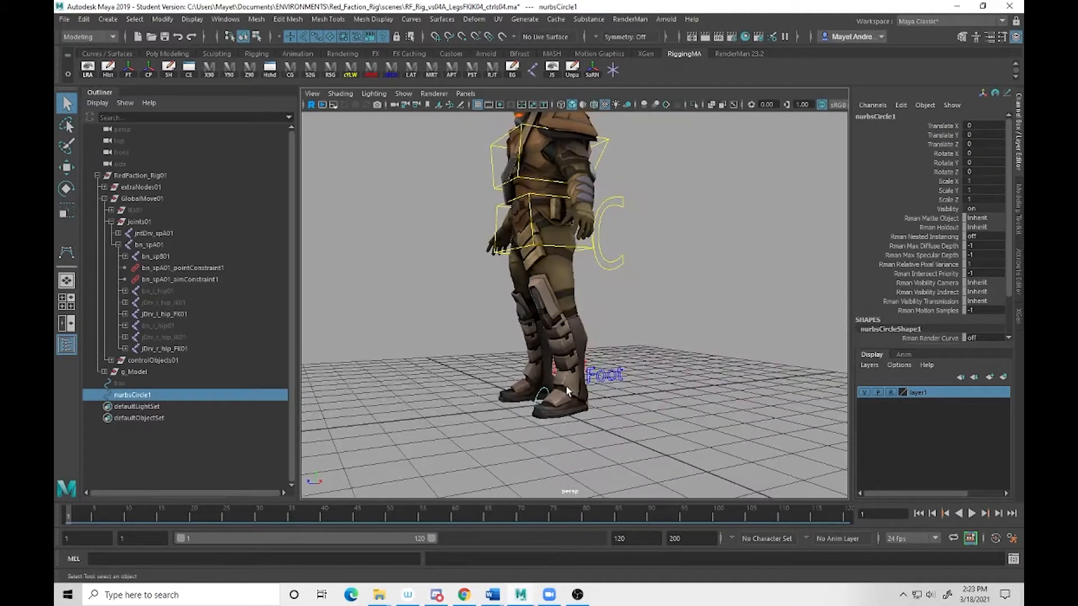
alt+drag(621, 438, 664, 448)
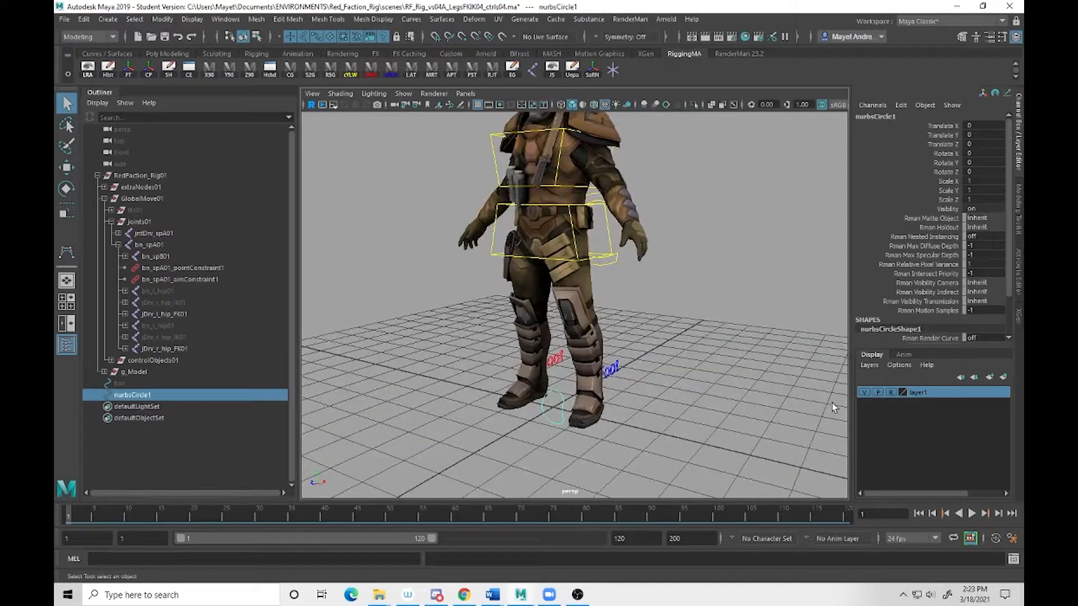
click(865, 392)
alt+drag(646, 342, 655, 352)
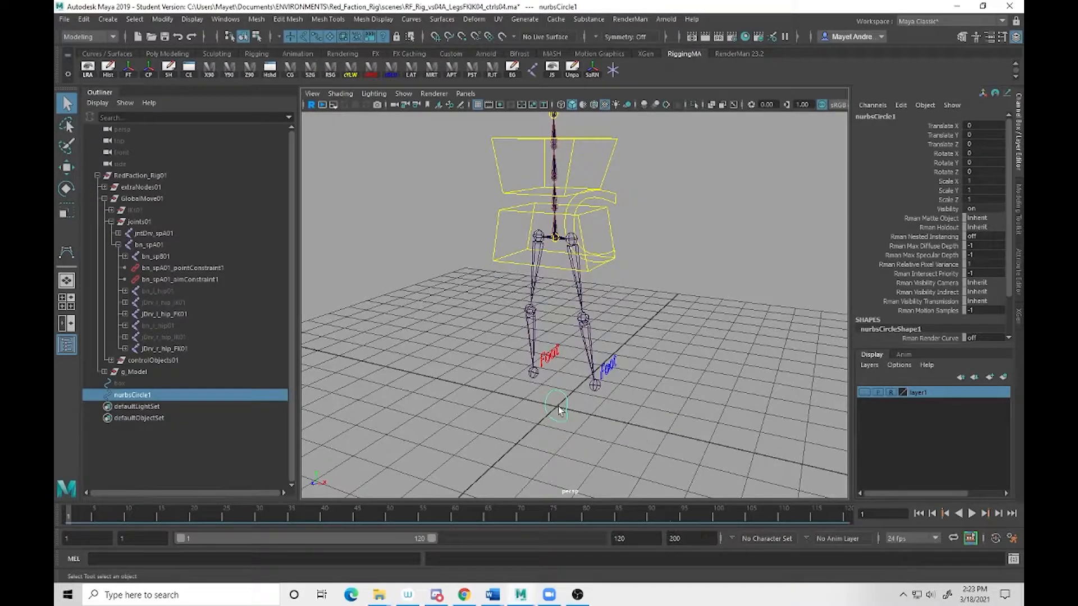
Duplicate nurbsCircle1 twice to get three control curves for the leg.
click(133, 398)
key(ctrl+d)
key(ctrl+d)
Move the original nurbsCircle1 onto the left hip joint using point snapping.
click(135, 395)
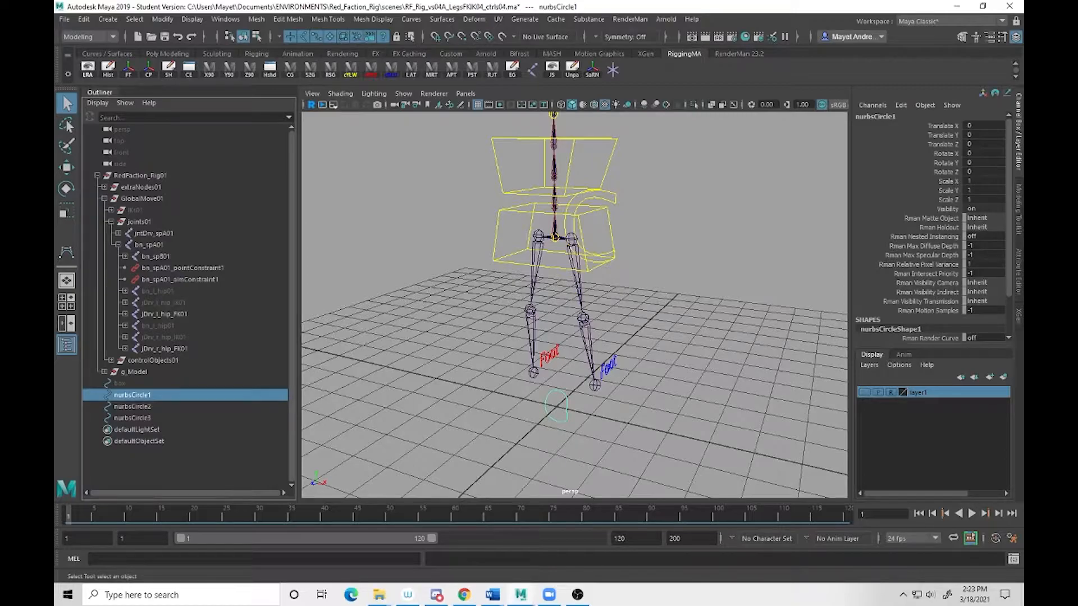
key(w)
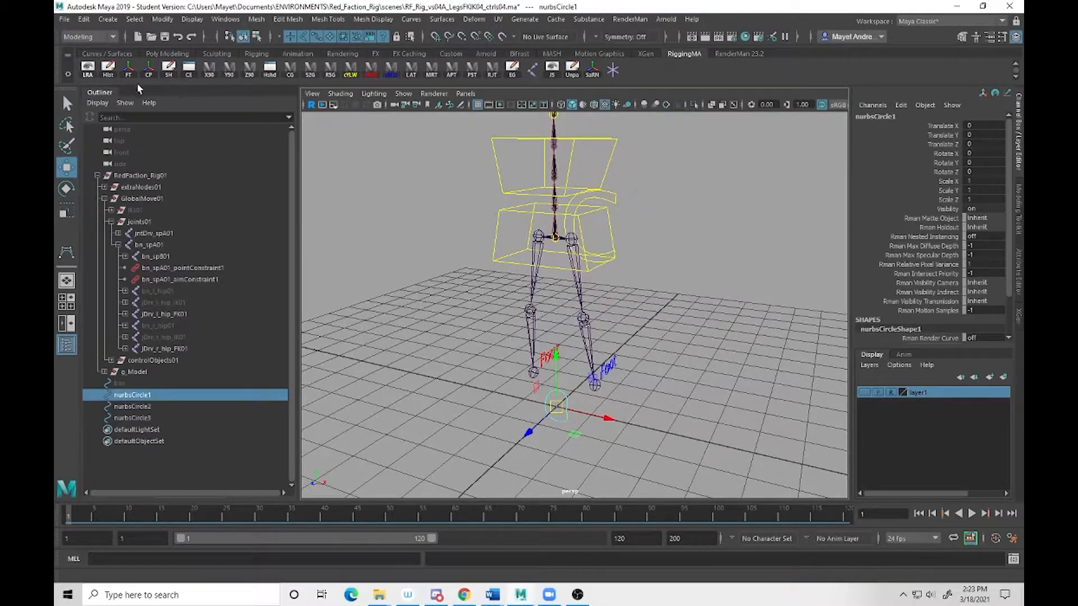
click(162, 19)
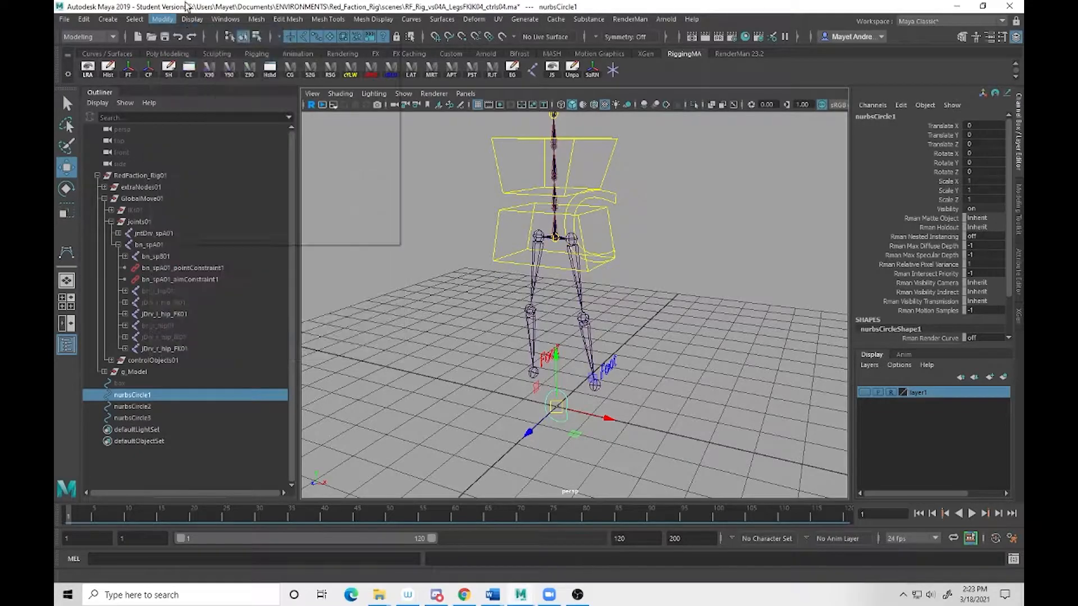
click(697, 138)
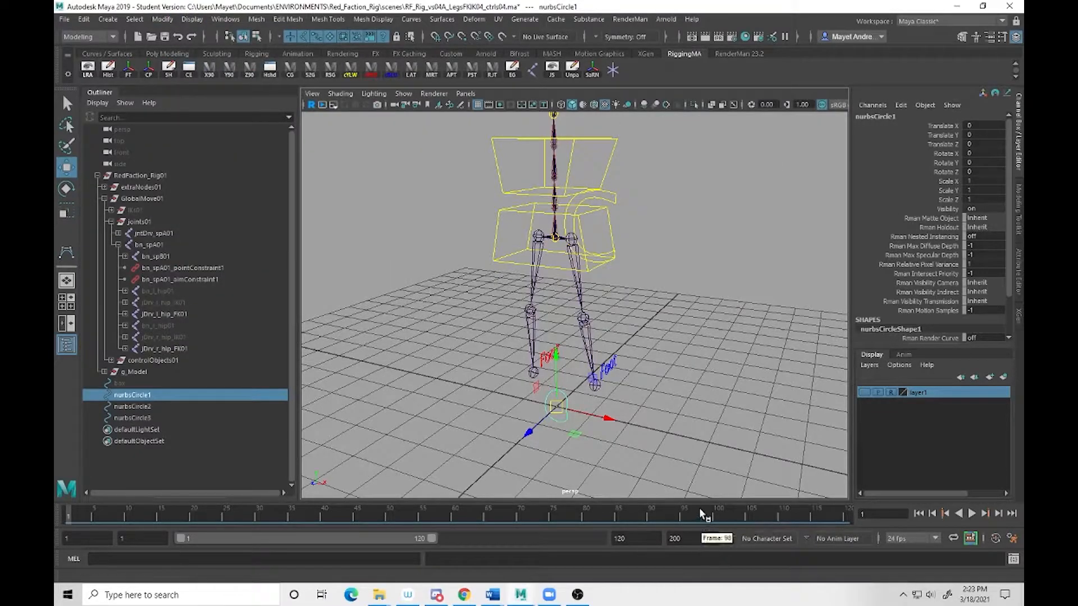
mouse_move(654, 317)
alt+middle_down()
mouse_move(627, 352)
mouse_move(631, 320)
mouse_move(645, 315)
alt+middle_up()
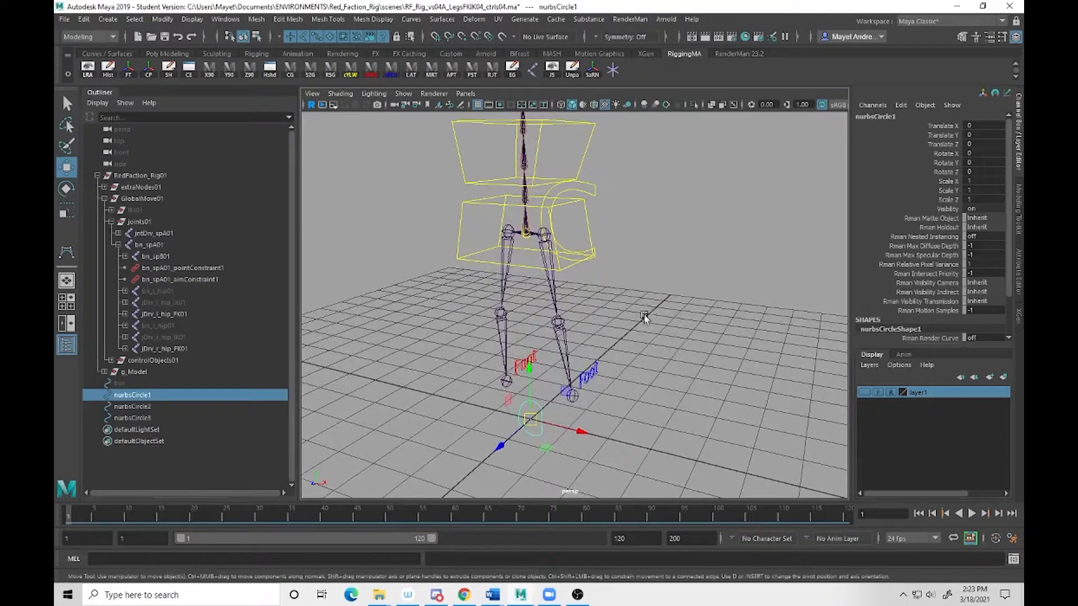
key(v)
drag(530, 419, 530, 233)
alt+drag(582, 257, 685, 319)
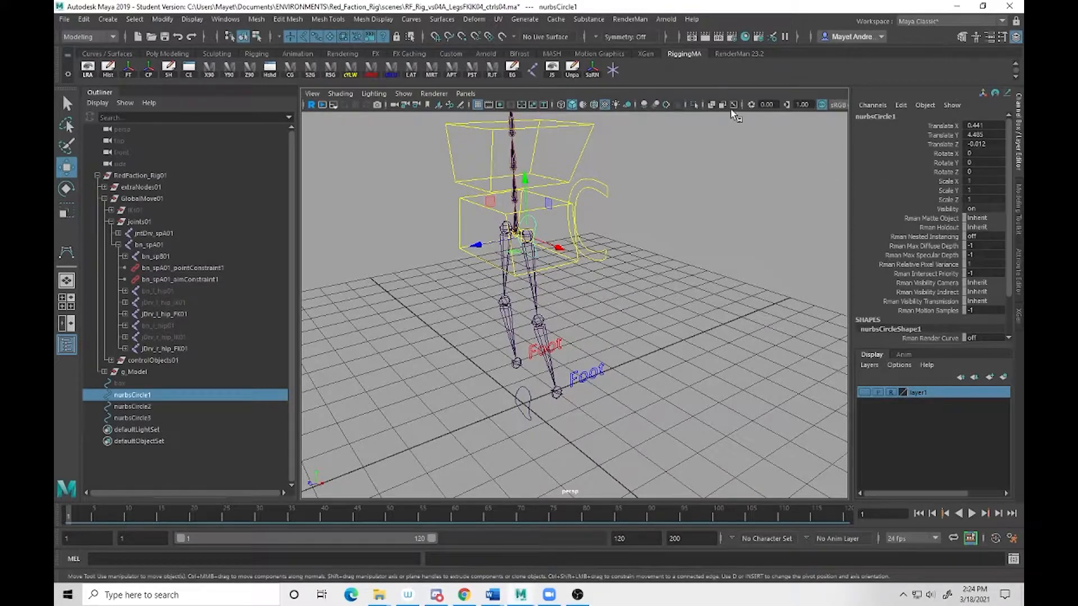
Move all control vertices of nurbsCircle1 forward along Z to just in front of the left hip, with layer1 shown.
key(F8)
drag(494, 164, 582, 267)
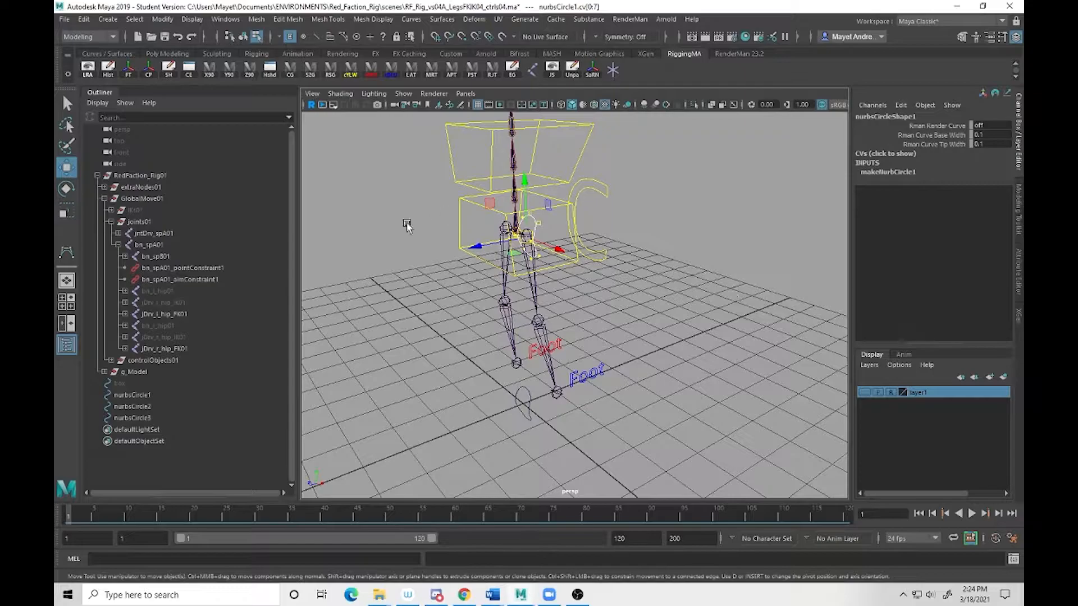
drag(480, 249, 414, 276)
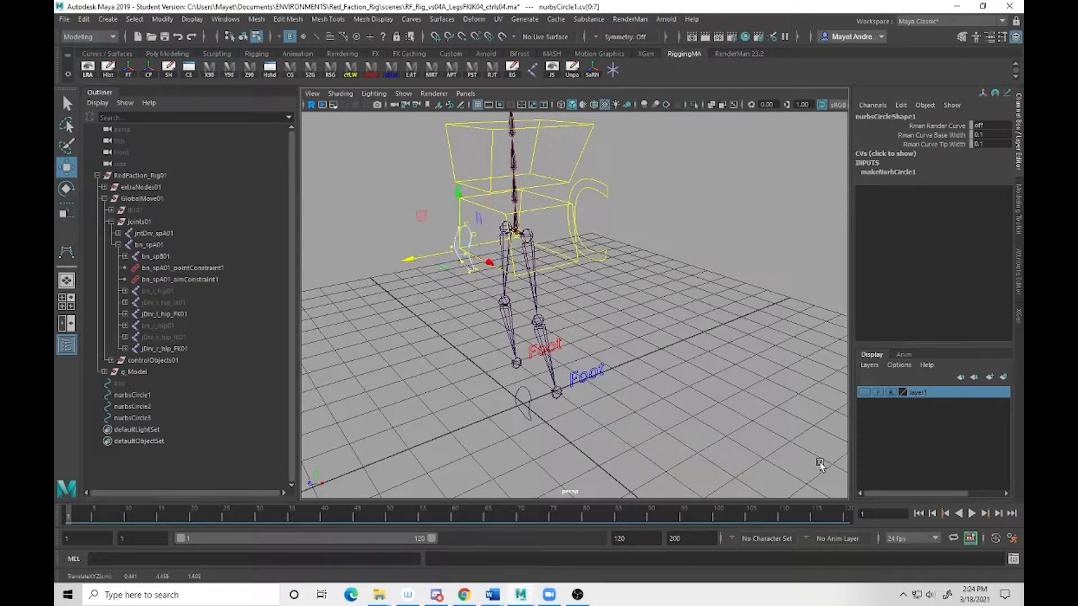
click(863, 394)
alt+drag(528, 266, 551, 287)
drag(414, 293, 424, 286)
Rotate the circle's control vertices about a quarter turn around the front axis, return to object selection and hide layer1.
alt+drag(485, 298, 604, 277)
key(e)
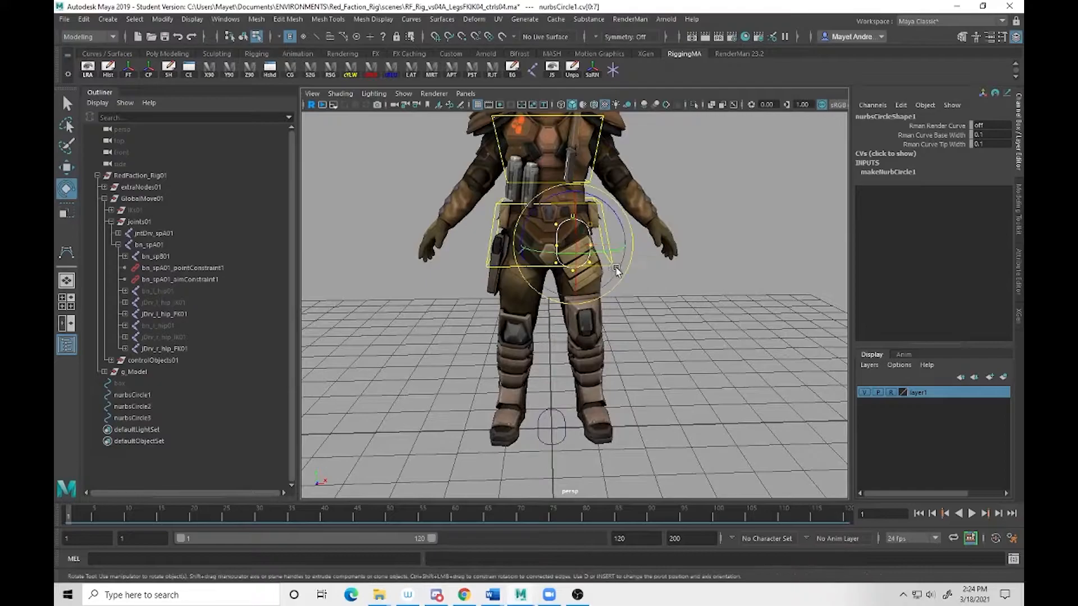
drag(607, 208, 631, 290)
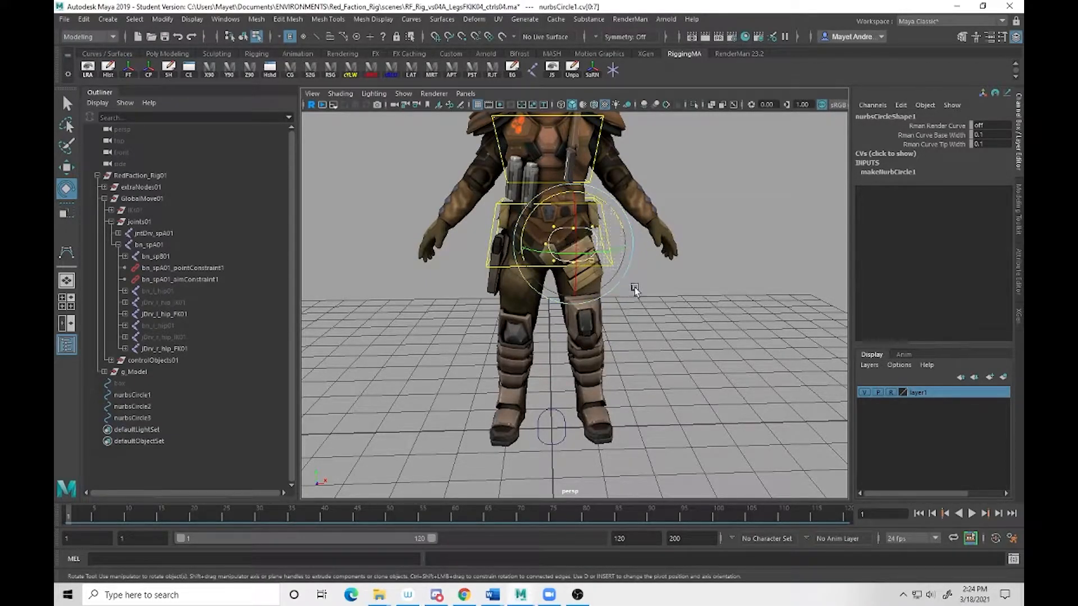
alt+drag(695, 305, 742, 328)
key(w)
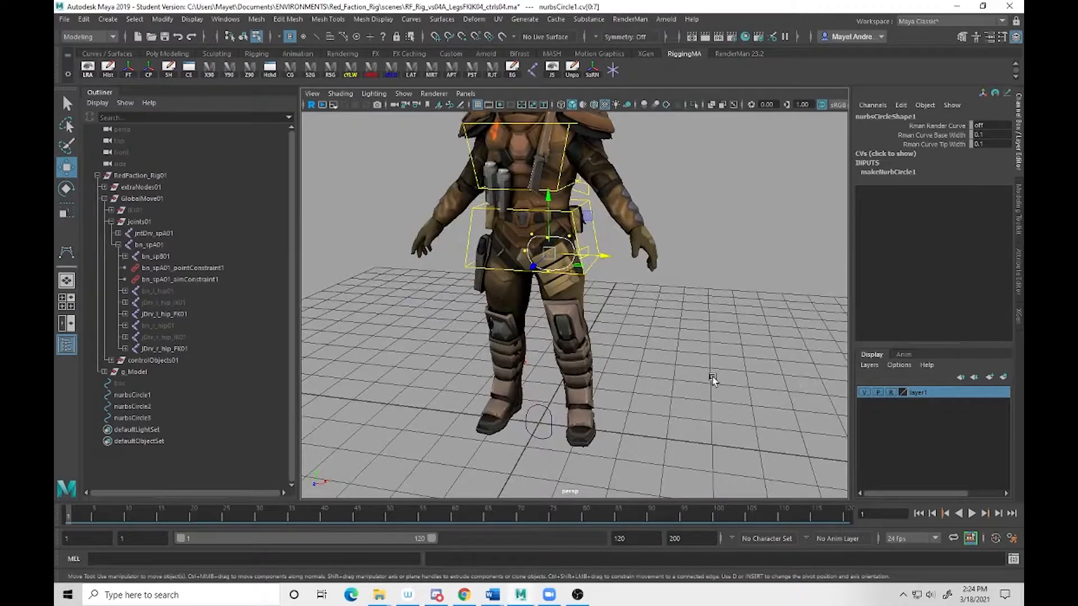
key(F8)
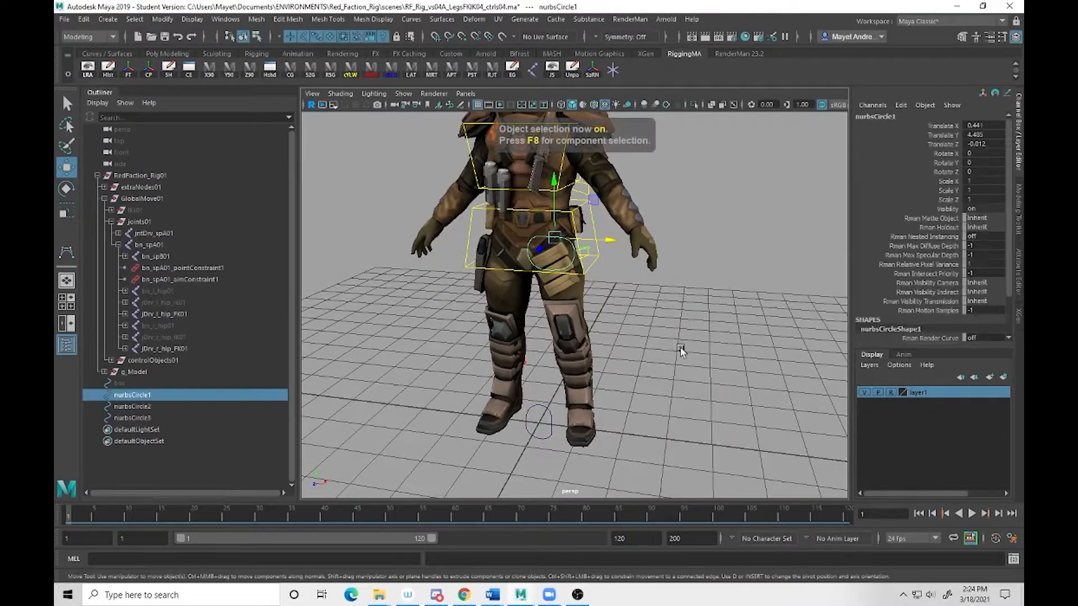
click(864, 393)
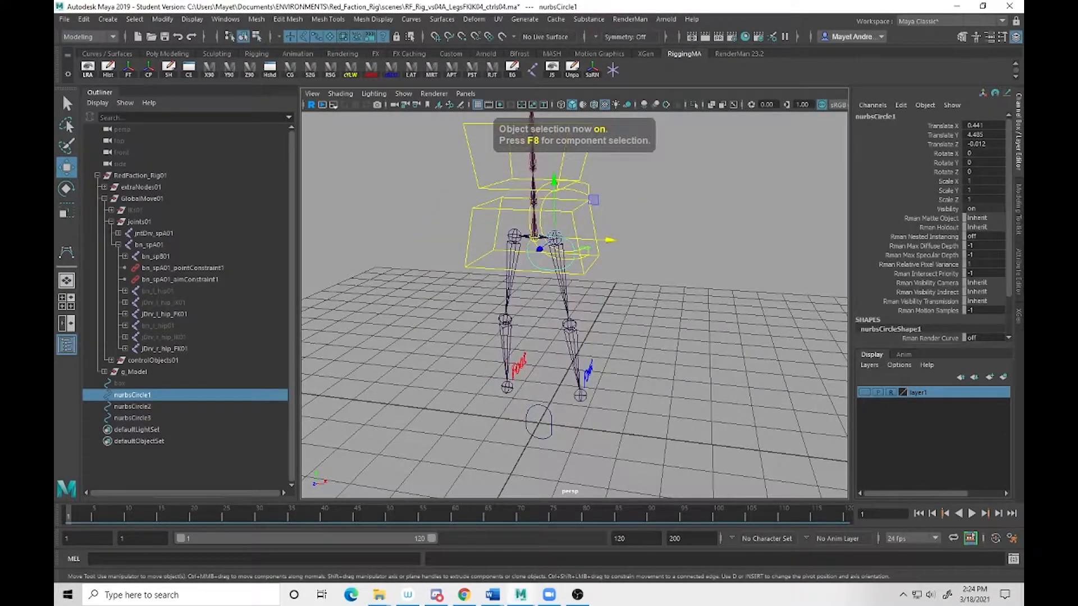
Rename nurbsCircle1 at the left hip as anim_l_hip_FK01.
double_click(875, 116)
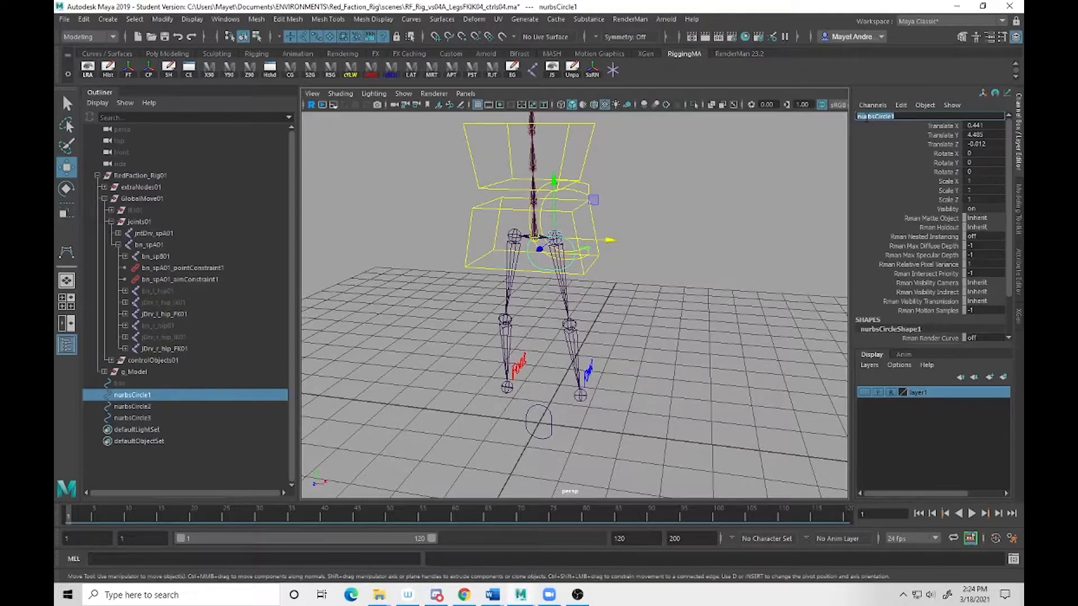
text(ar)
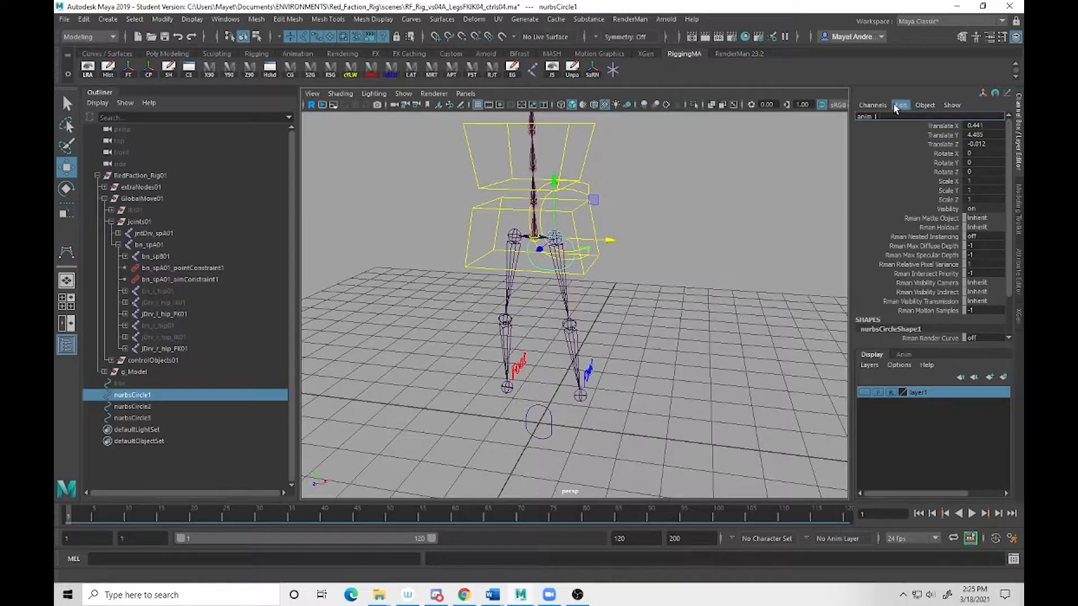
text(_hip_FK01)
key(Return)
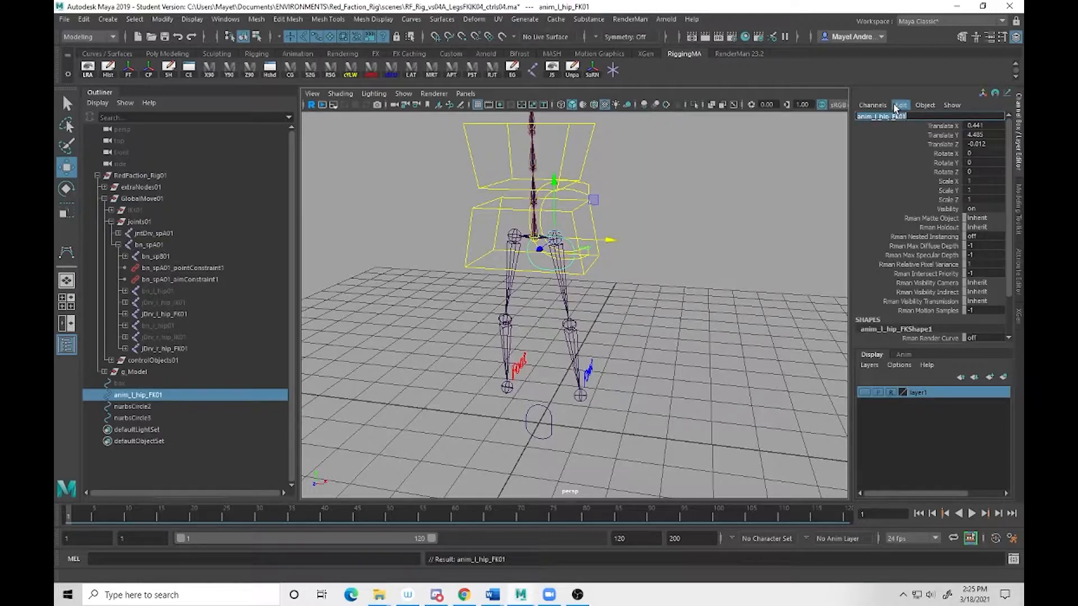
key(alt+Tab)
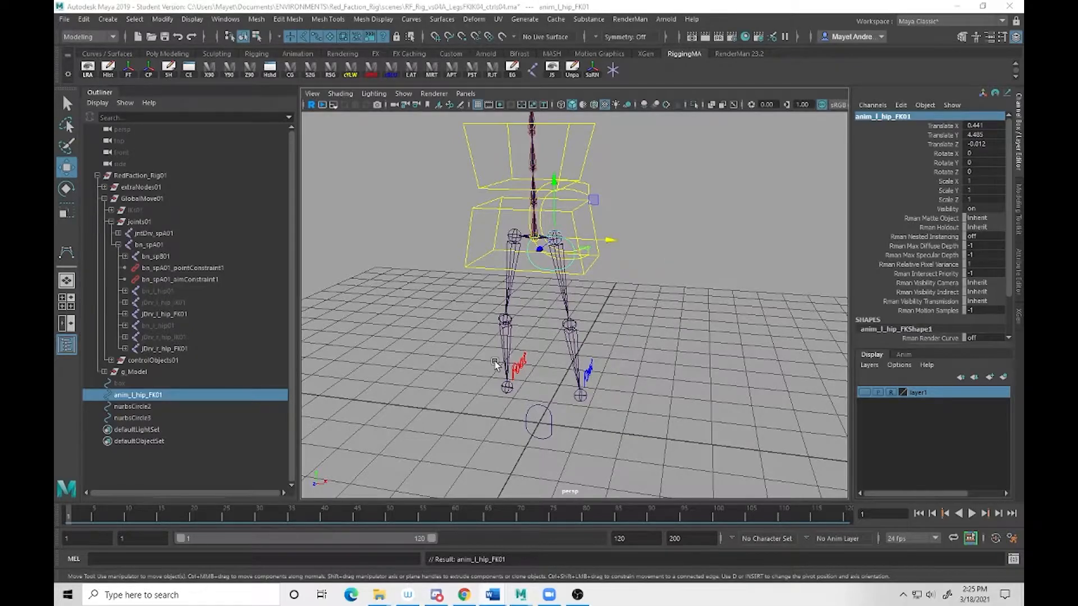
Move nurbsCircle2 onto the left knee joint using point snapping.
alt+drag(628, 364, 601, 386)
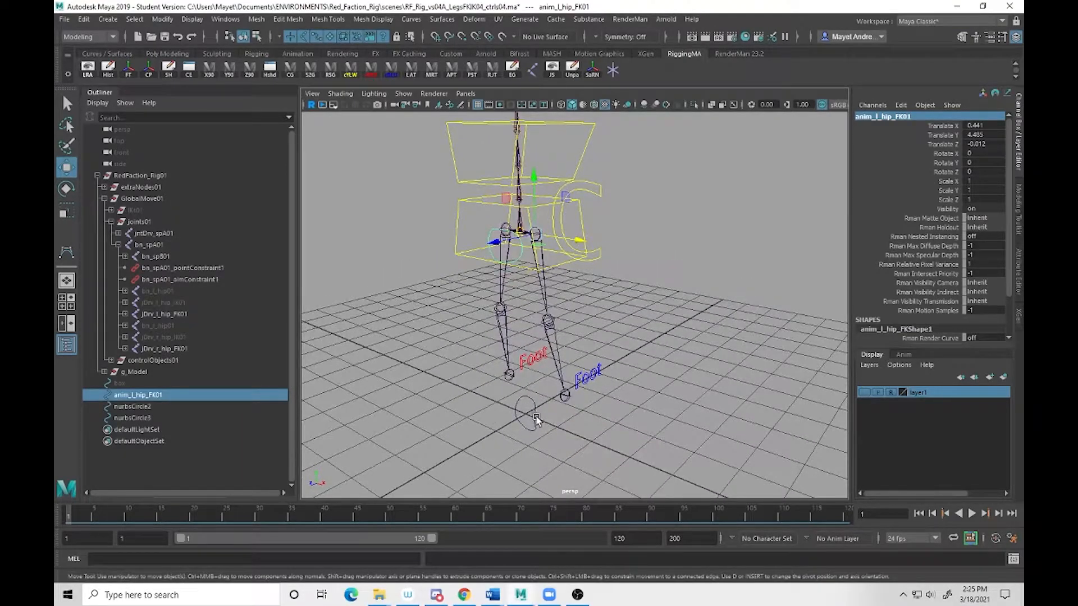
click(535, 414)
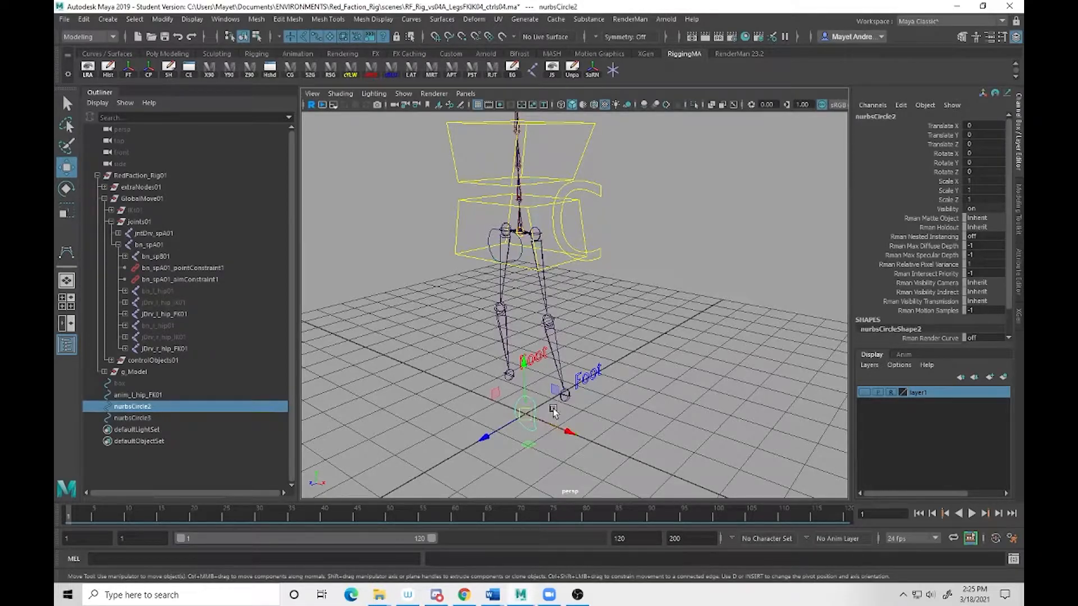
key(v)
drag(526, 415, 548, 333)
alt+drag(655, 365, 622, 366)
click(864, 392)
drag(478, 331, 443, 338)
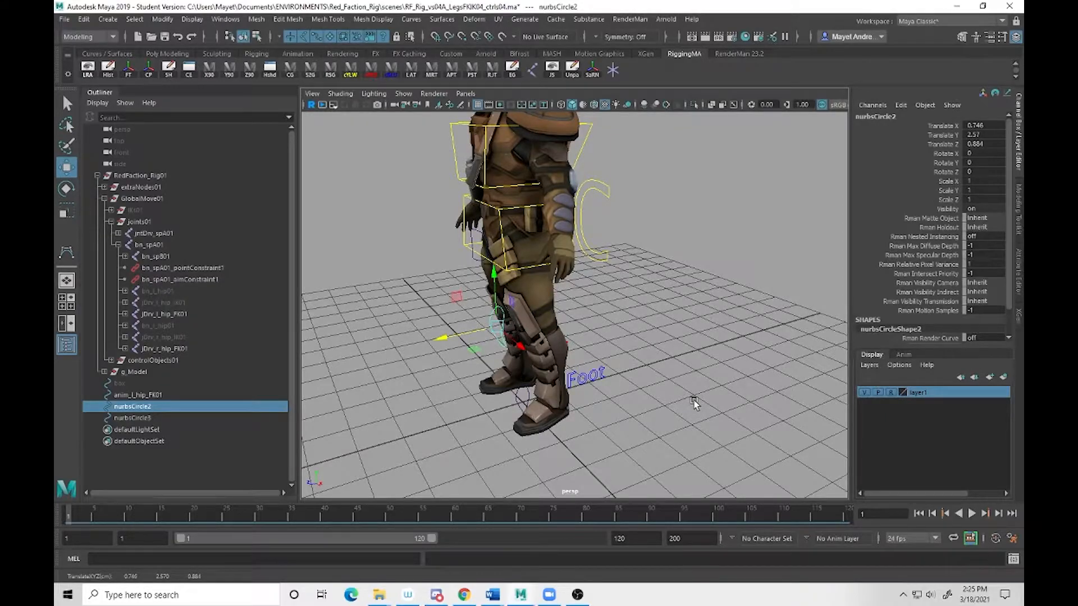
key(ctrl+z)
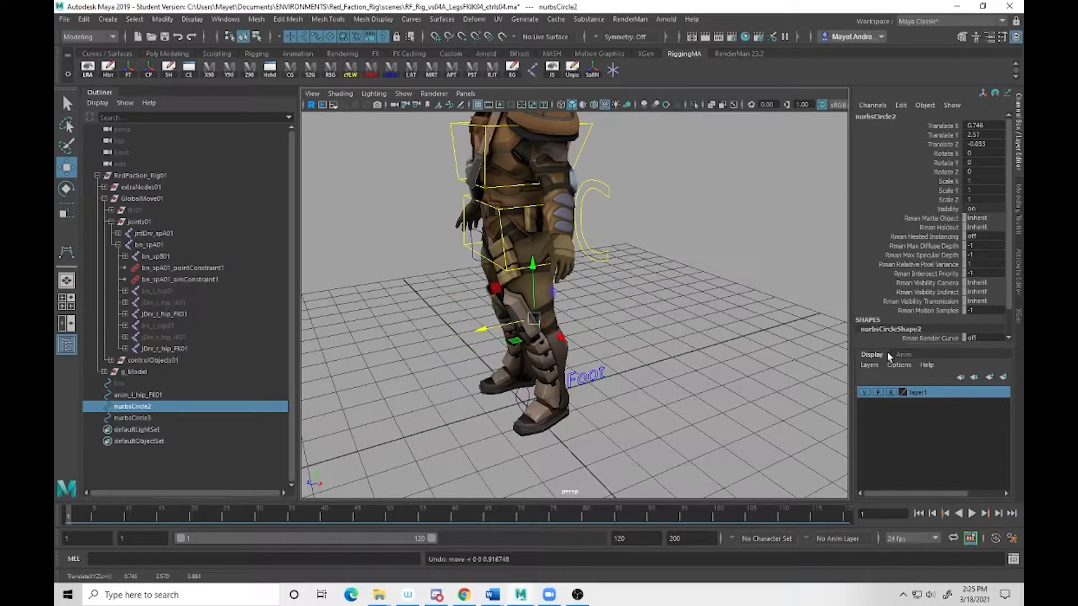
click(863, 392)
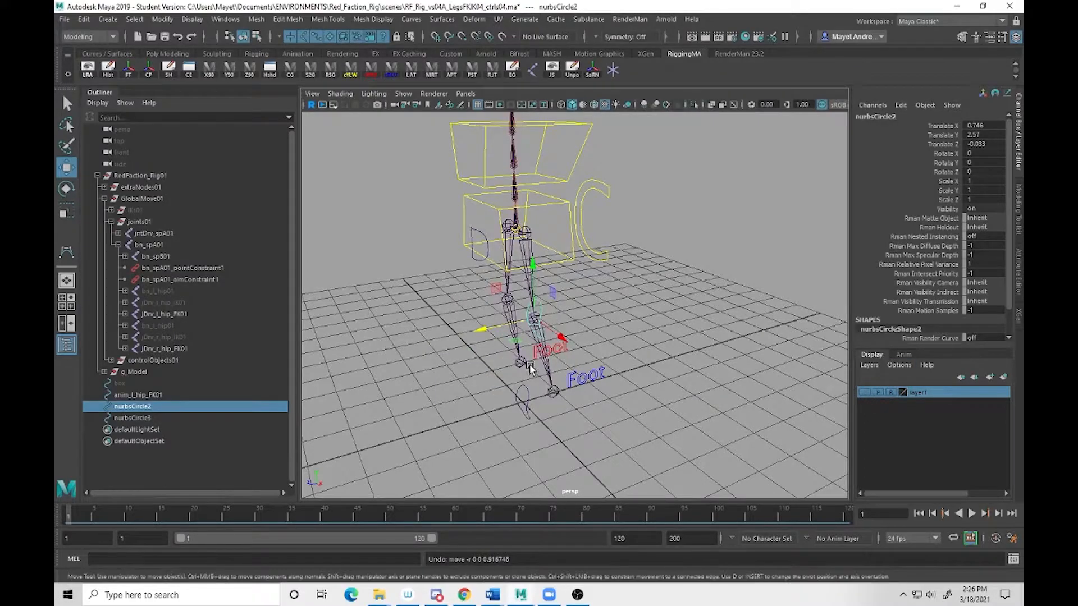
Select all control vertices of nurbsCircle2, show layer1 and move the vertices forward along Z to just in front of the left knee.
key(F8)
drag(510, 286, 564, 377)
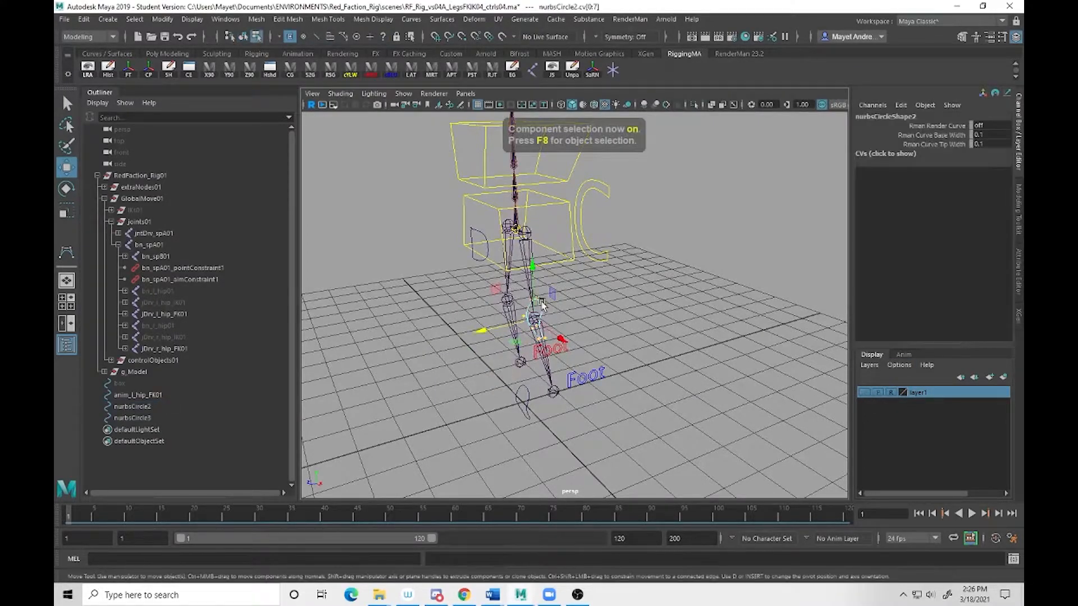
click(865, 392)
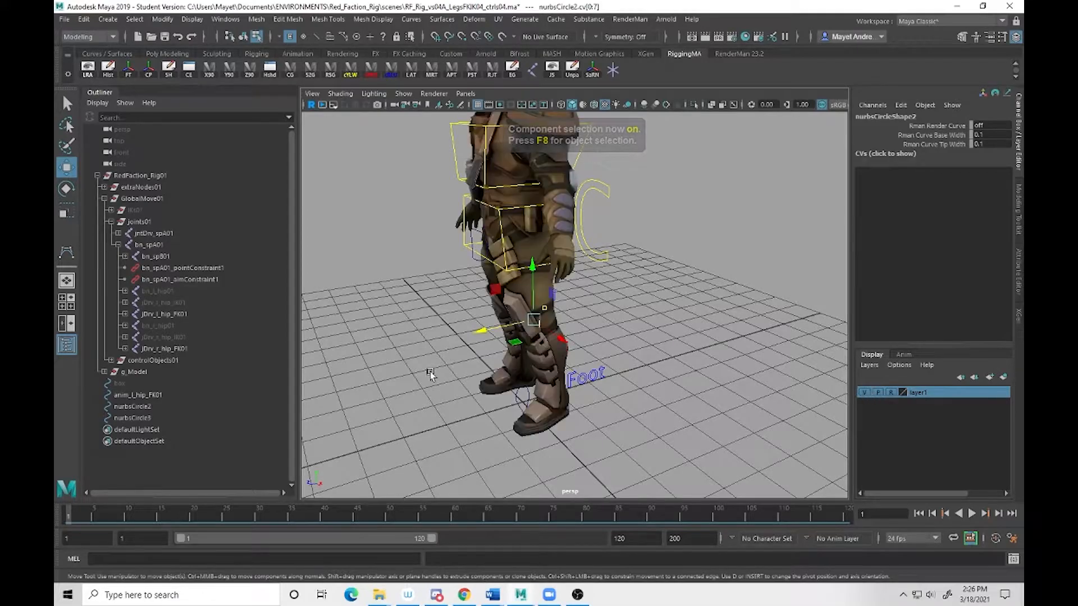
drag(478, 331, 540, 368)
Rotate nurbsCircle2's control vertices to follow the knee, shift them slightly outward along X, and return to object selection.
key(e)
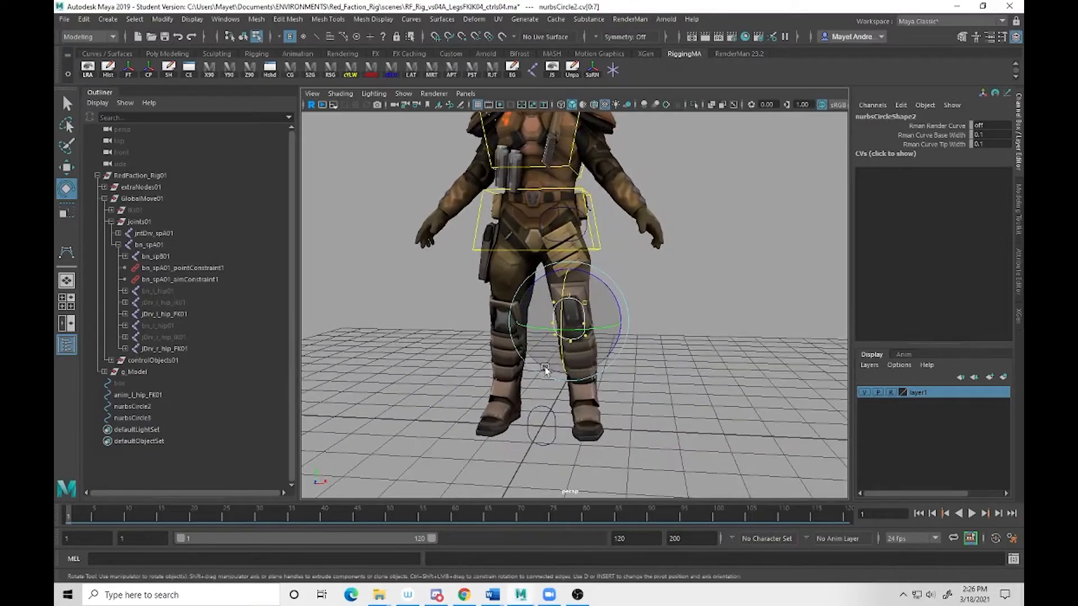
alt+drag(611, 301, 581, 364)
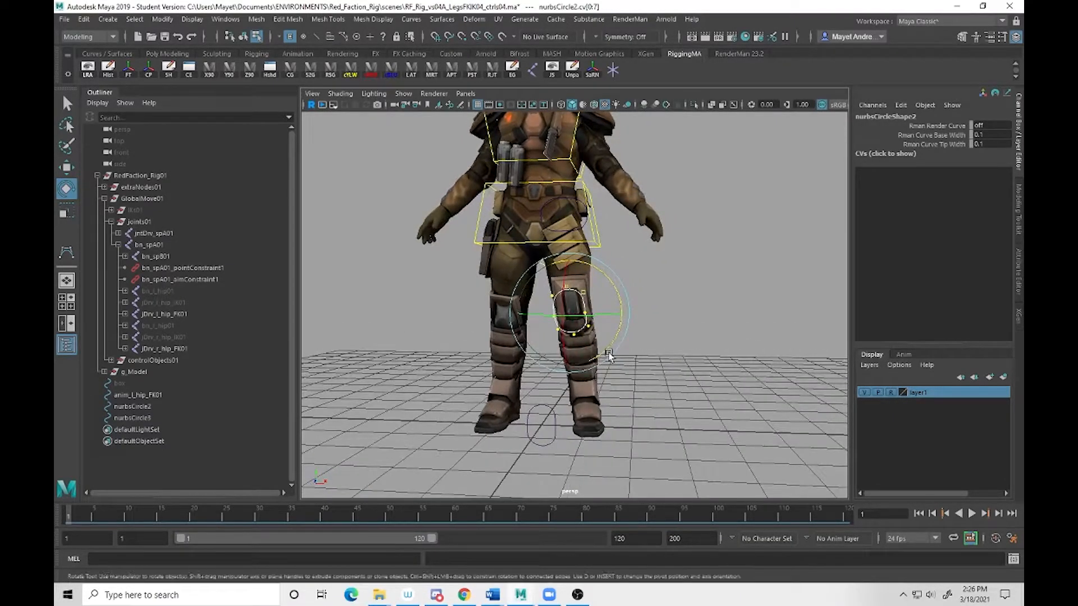
key(w)
click(625, 311)
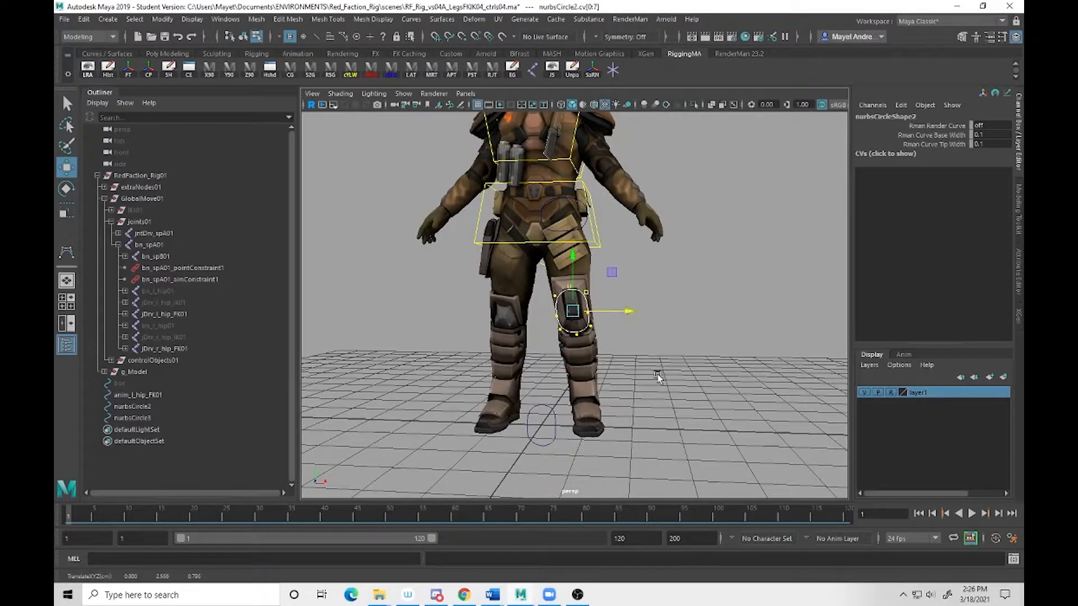
key(F8)
Hide layer1 and move nurbsCircle3 onto the left ankle joint using point snapping.
alt+drag(669, 335, 531, 290)
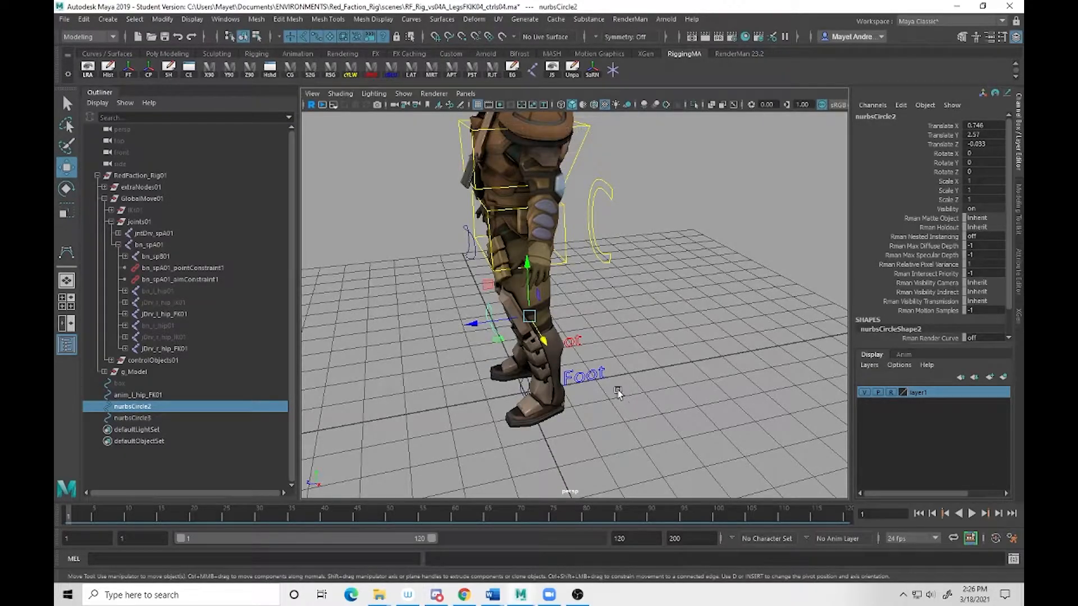
alt+drag(486, 411, 553, 463)
click(543, 415)
click(866, 392)
alt+drag(663, 417, 644, 373)
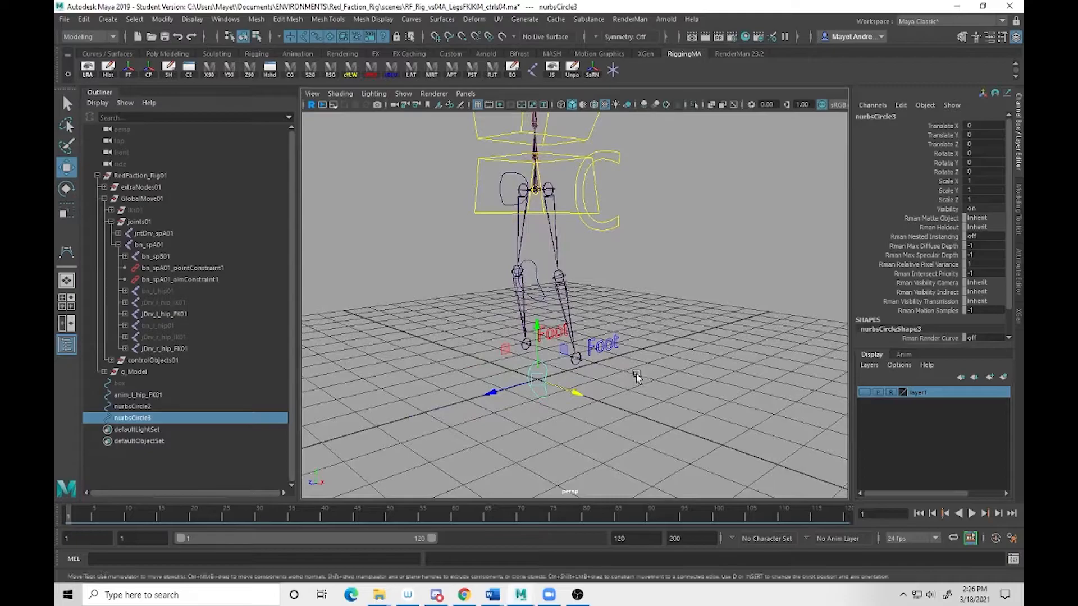
key(v)
drag(537, 383, 568, 371)
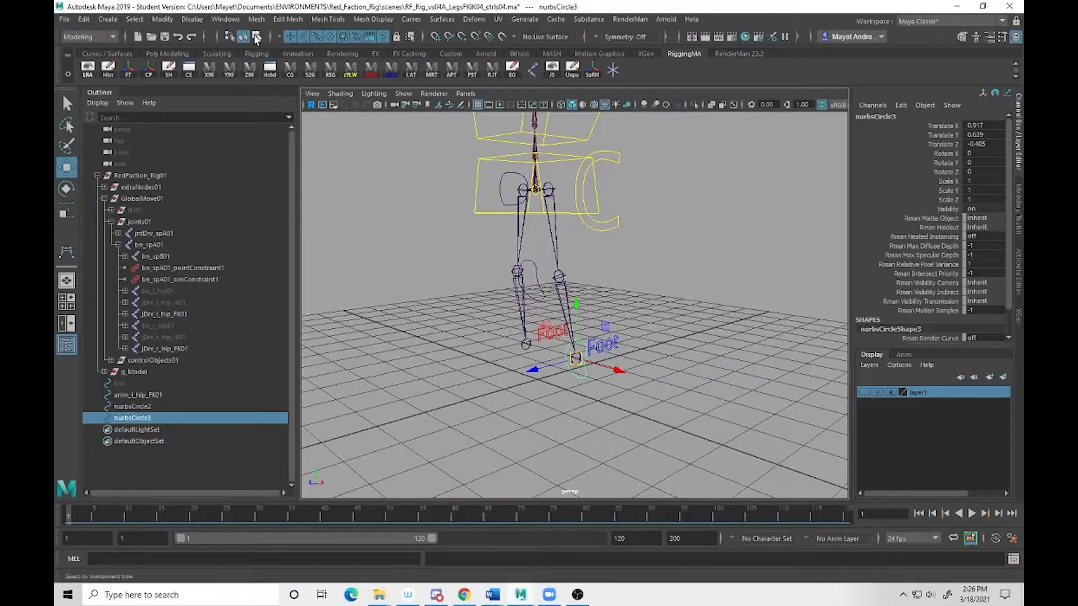
Select all control vertices of nurbsCircle3, show layer1 and move the vertices forward along Z in front of the left ankle.
click(632, 362)
drag(547, 321, 625, 411)
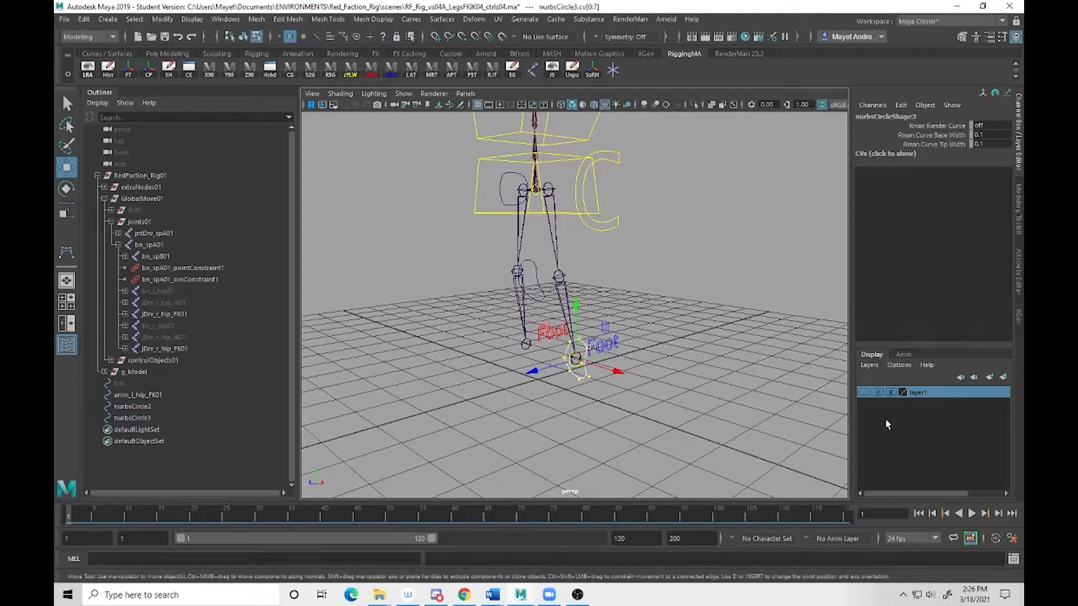
click(865, 393)
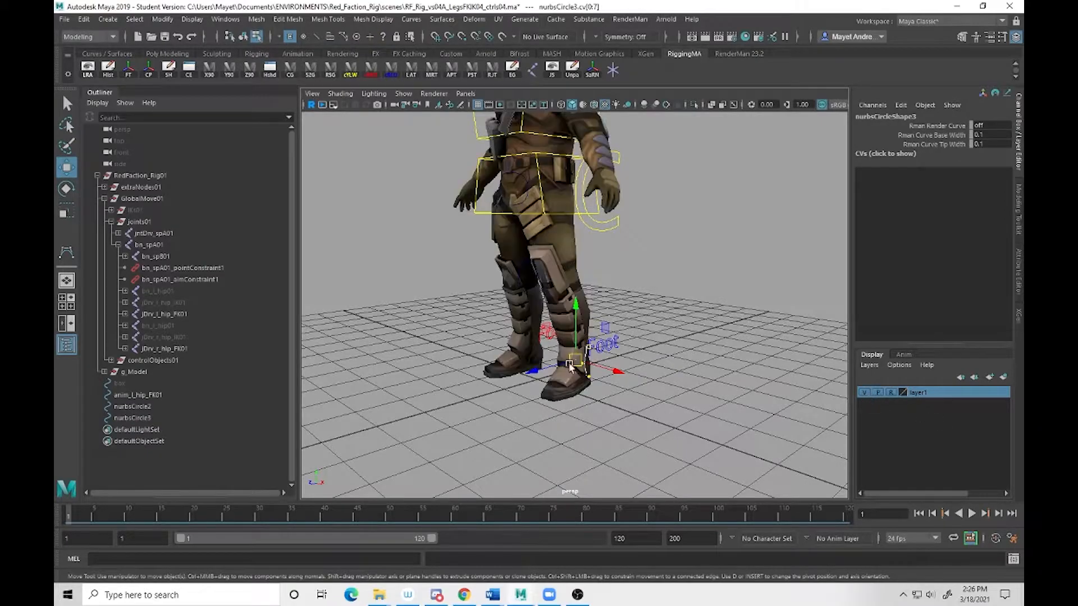
middle_drag(534, 375, 507, 386)
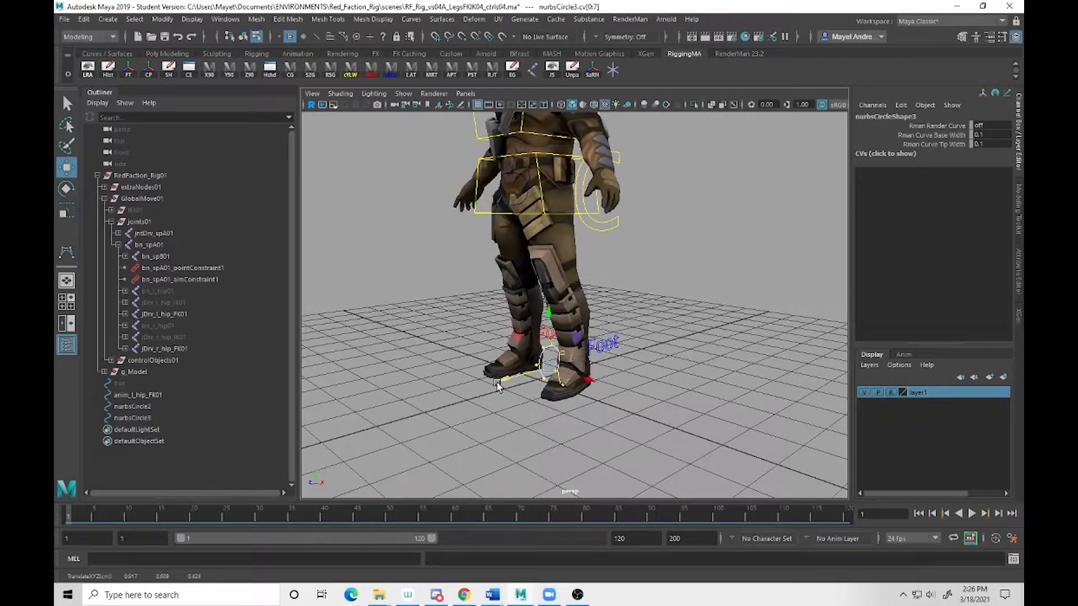
Rotate, resize and reposition nurbsCircle3's control vertices so the curve sits just above the left foot, in front of the ankle.
key(e)
drag(577, 347, 580, 422)
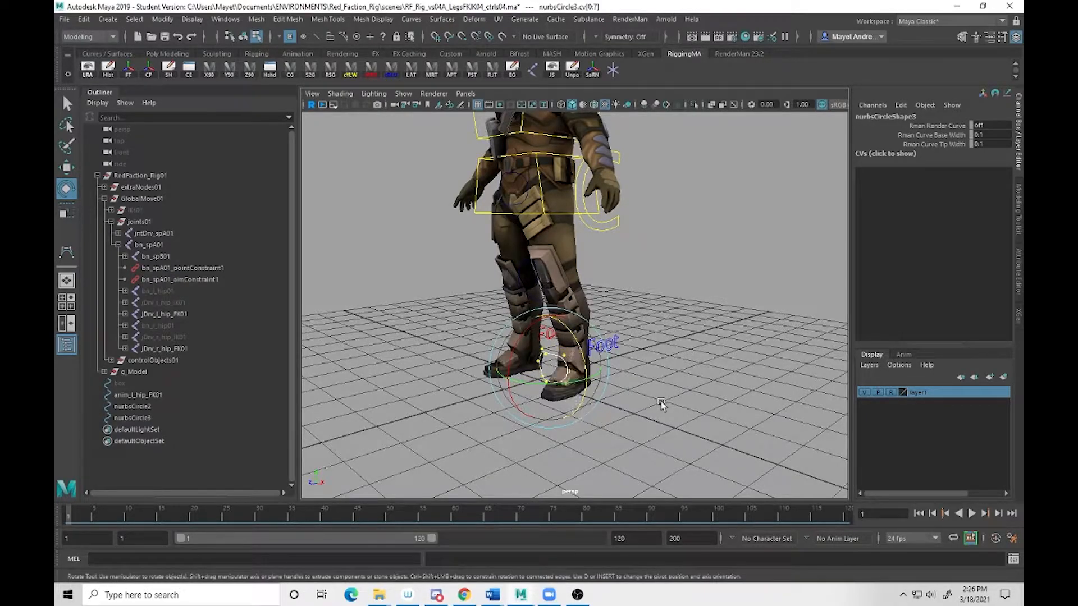
key(w)
drag(549, 312, 549, 383)
key(r)
key(w)
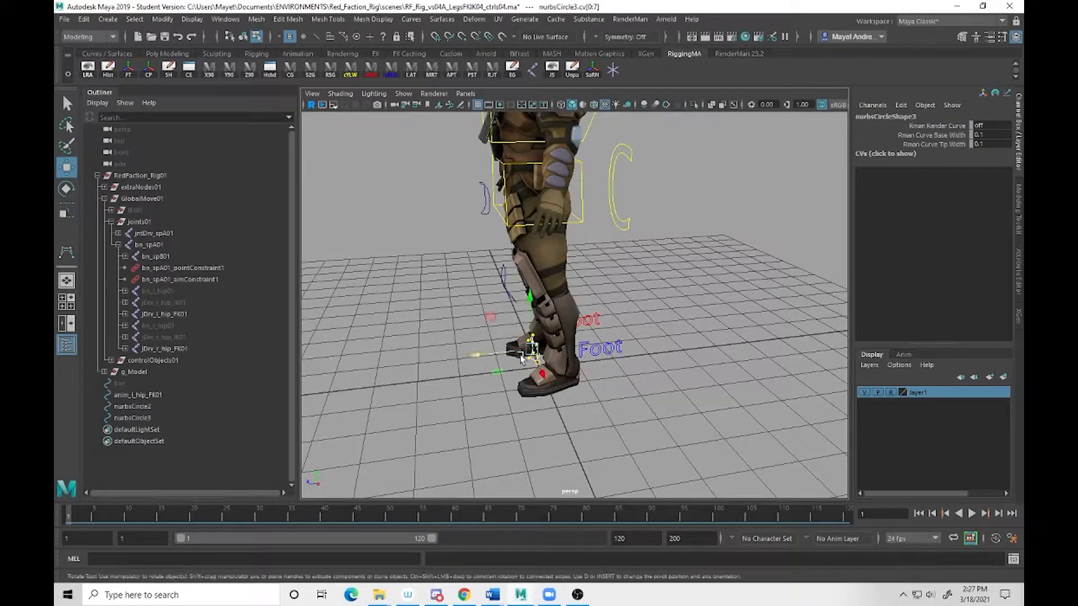
key(e)
alt+drag(511, 379, 608, 378)
Return to object selection and hide layer1.
click(244, 36)
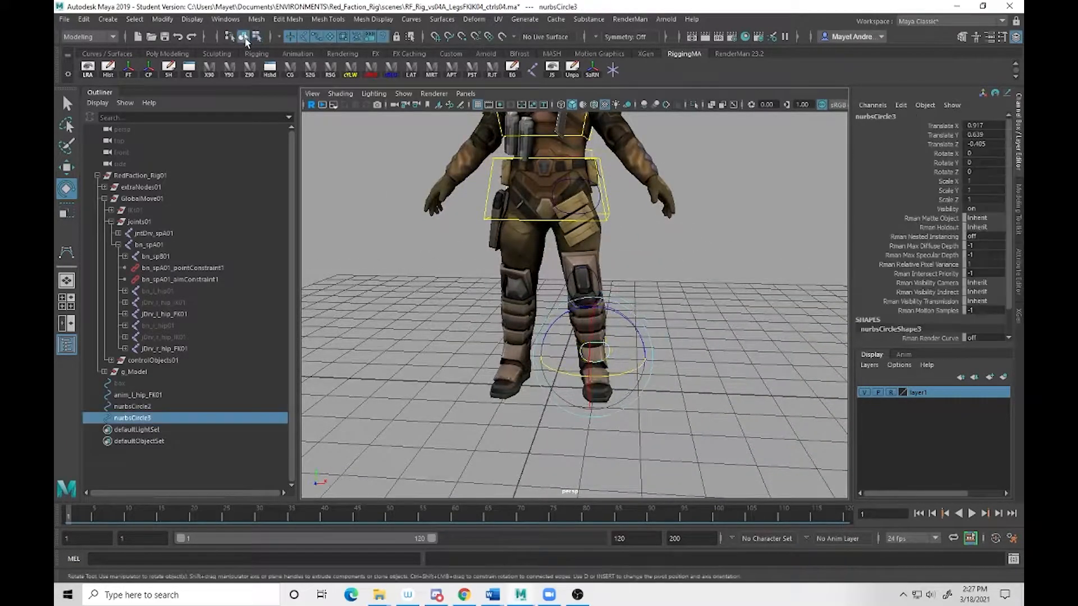
key(q)
alt+drag(661, 265, 552, 273)
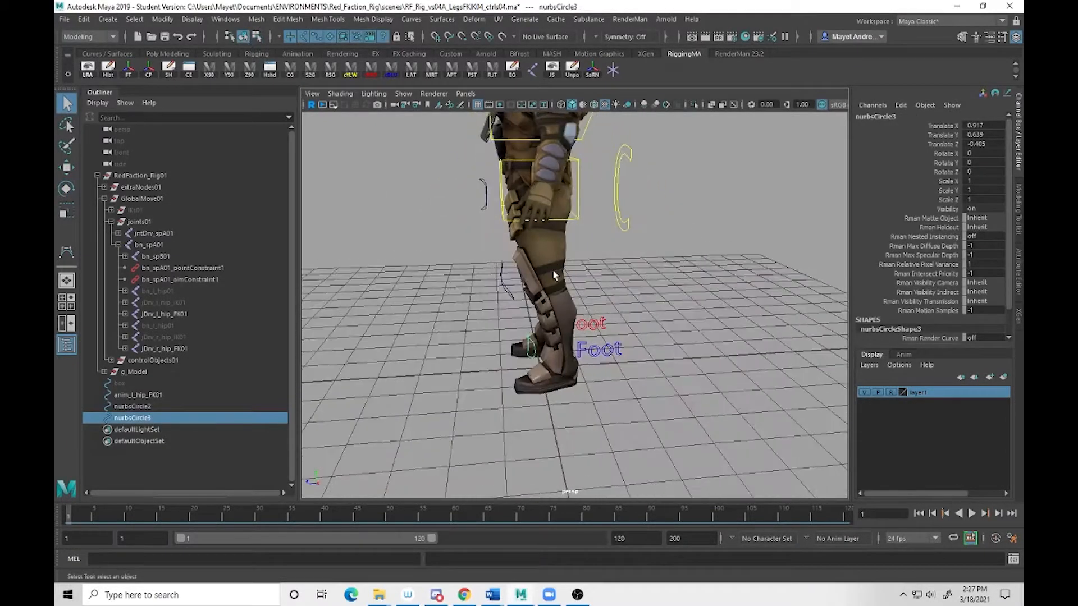
key(w)
key(q)
click(864, 393)
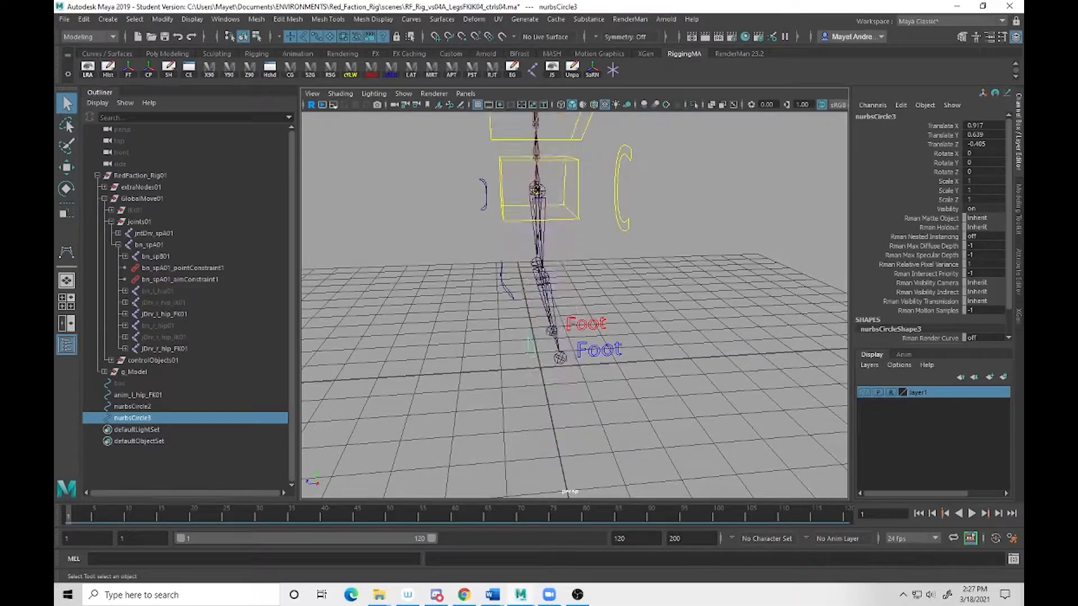
Rename nurbsCircle2 at the left knee as anim_l_knee_FK01.
alt+drag(566, 310, 622, 299)
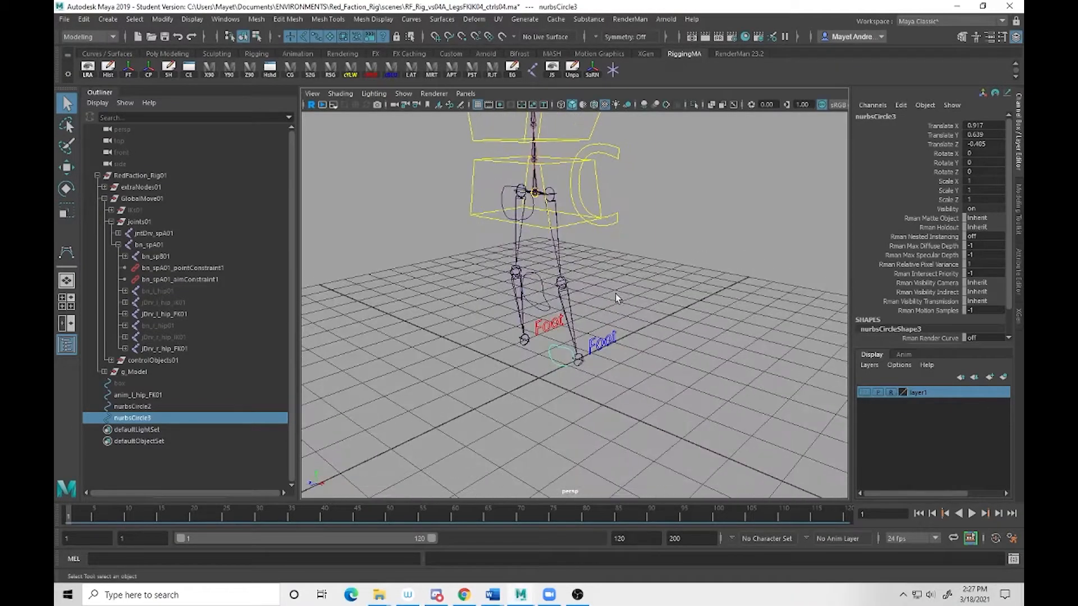
click(542, 287)
double_click(883, 117)
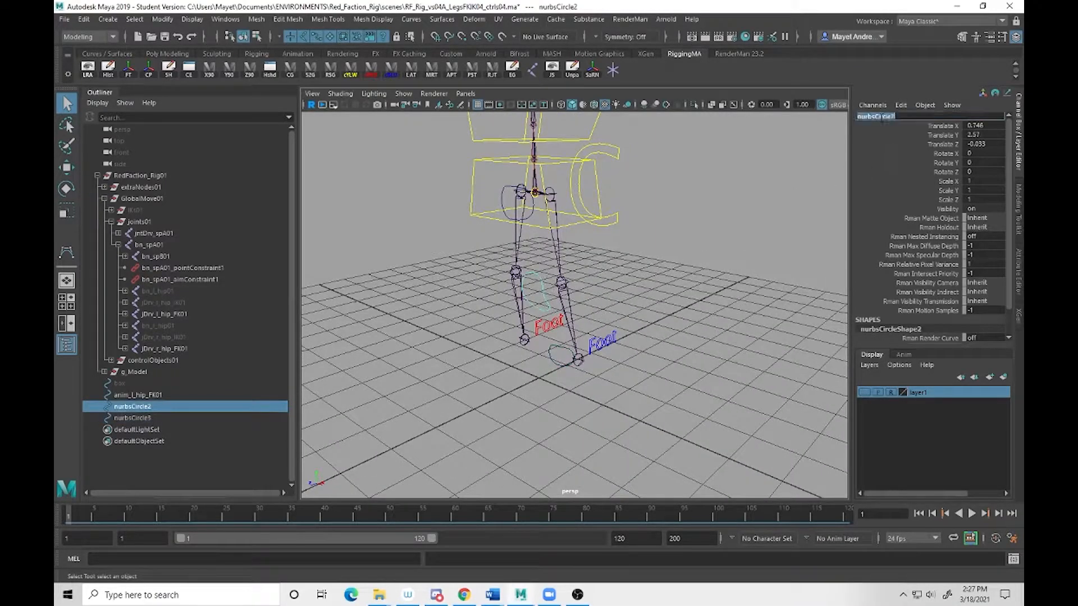
text(anim_l_knee_FK01)
Rename nurbsCircle3 at the left ankle as anim_l_ankle_FK01, reusing the copied knee control name.
drag(911, 117, 851, 118)
key(ctrl+c)
click(548, 357)
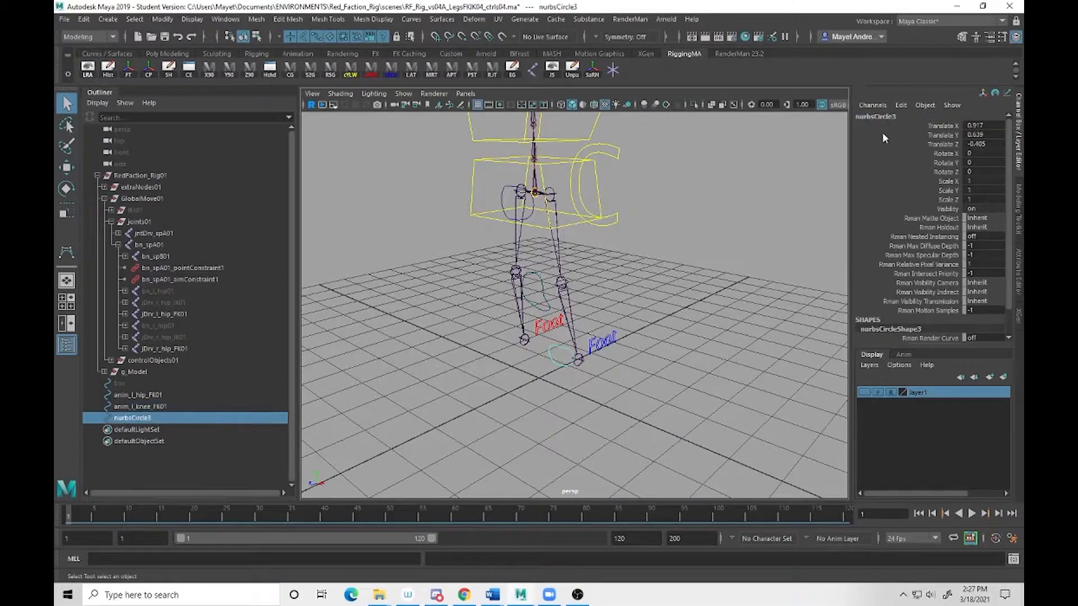
double_click(873, 117)
key(ctrl+v)
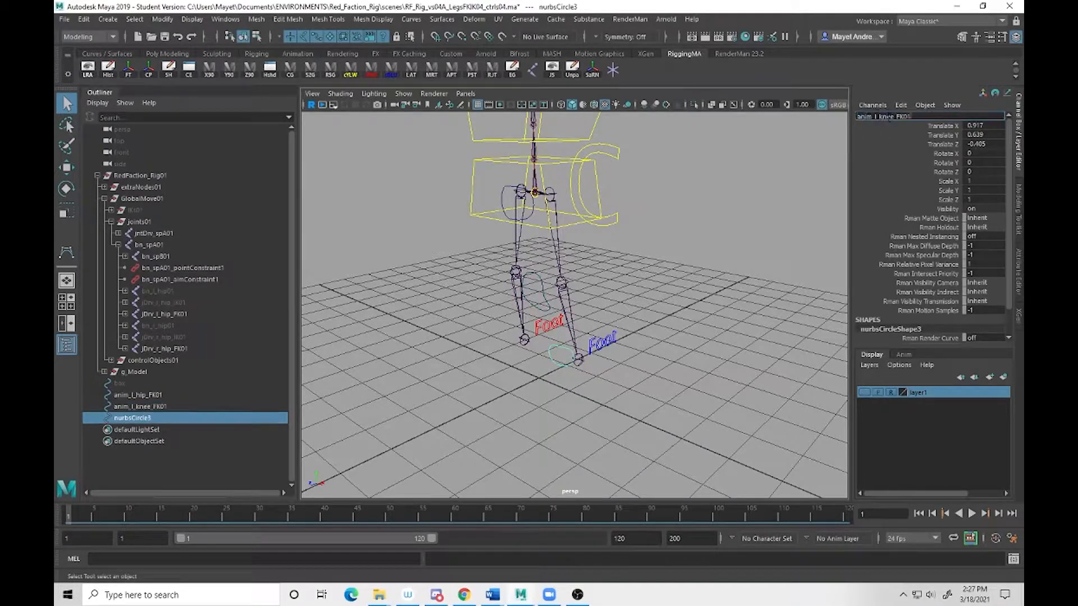
drag(877, 118, 894, 118)
text(ankl)
text(e)
key(Return)
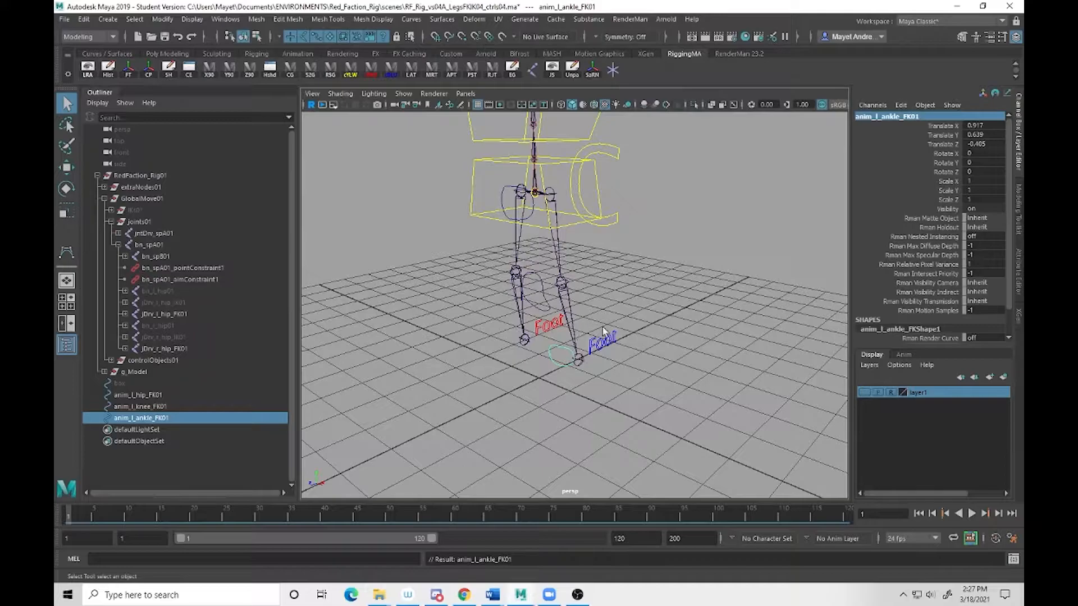
Freeze the transformations of the left hip, knee and ankle FK control curves.
shift+click(138, 394)
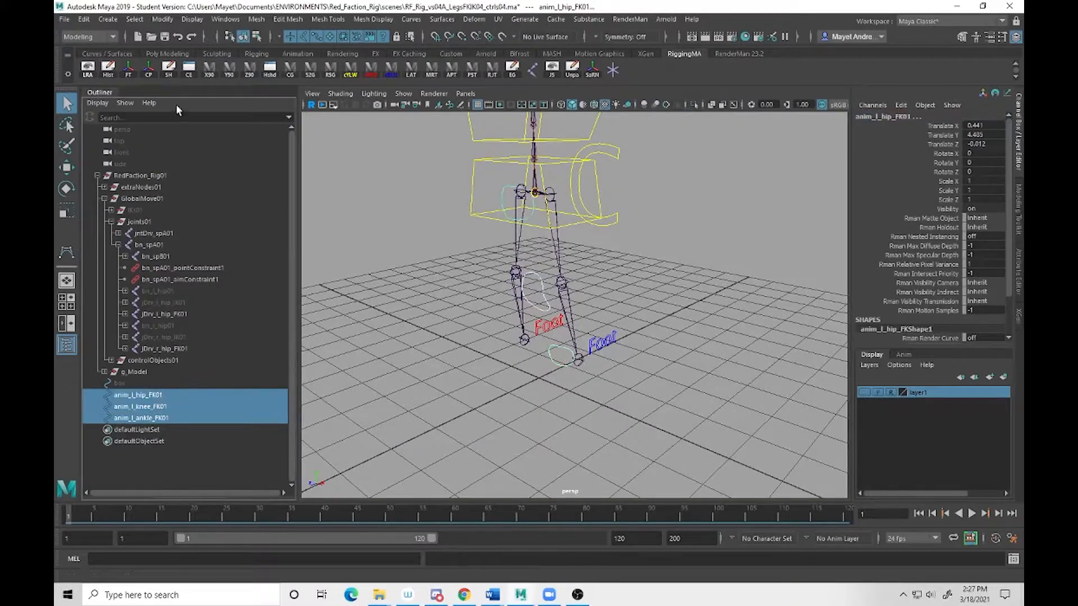
click(128, 69)
click(146, 396)
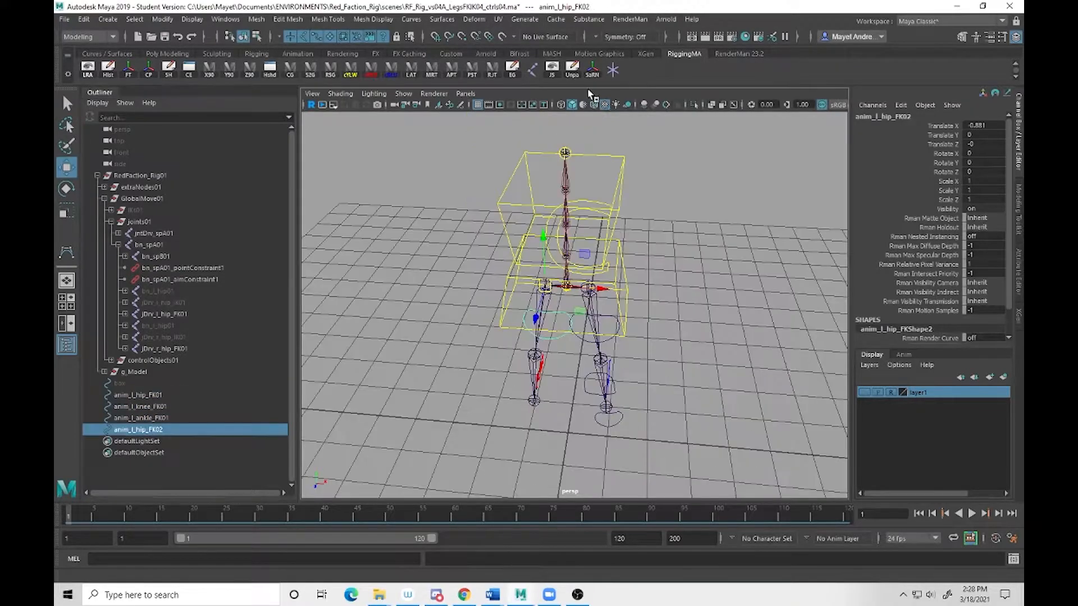
key(ctrl+z)
key(ctrl+z)
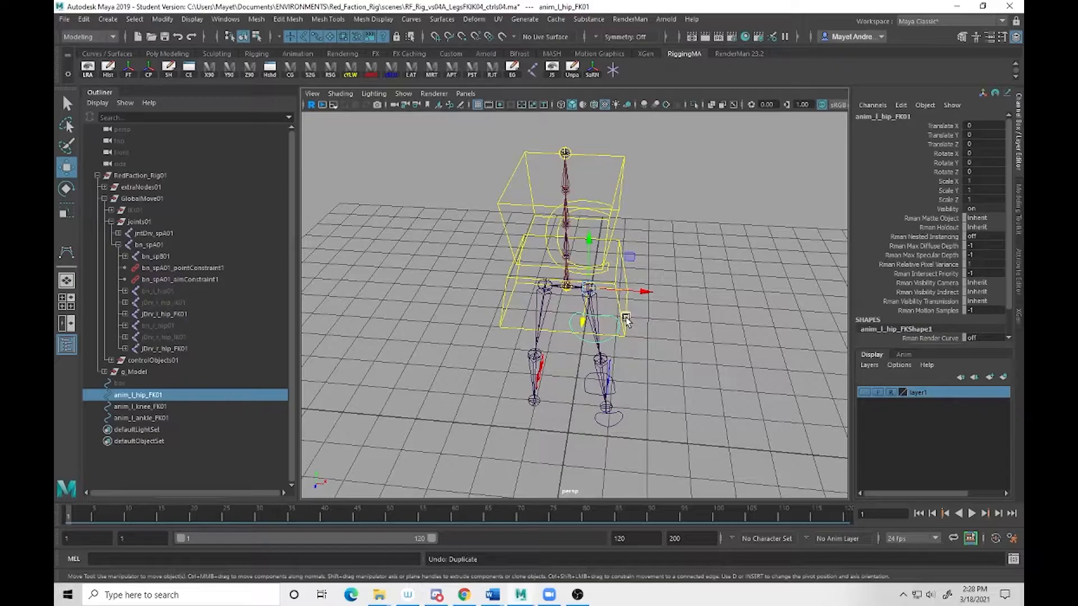
Duplicate anim_l_hip_FK01 and put the copy into a new group.
key(ctrl+d)
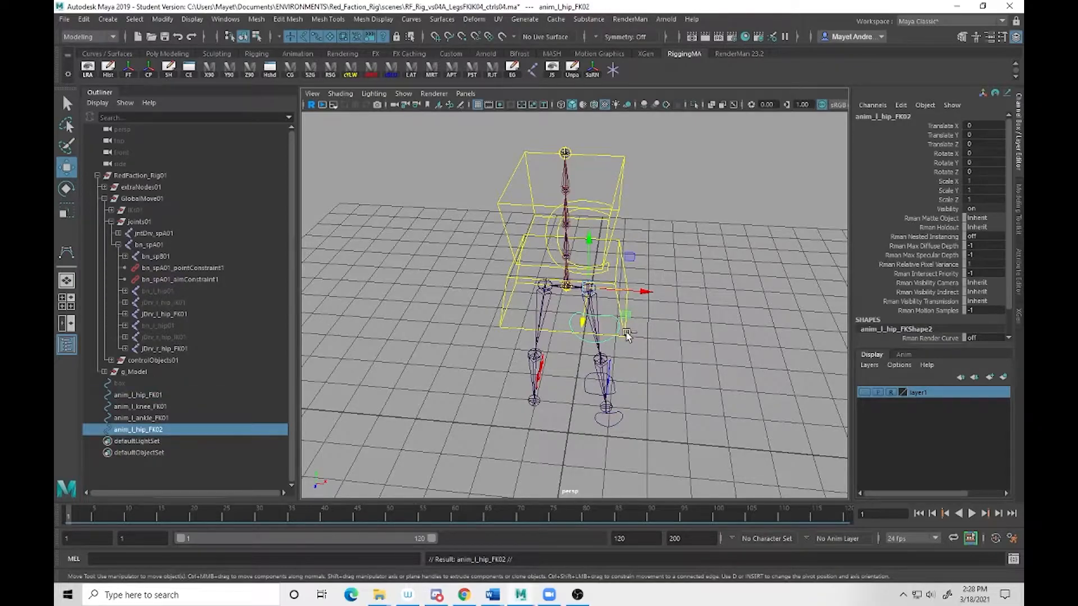
key(ctrl+g)
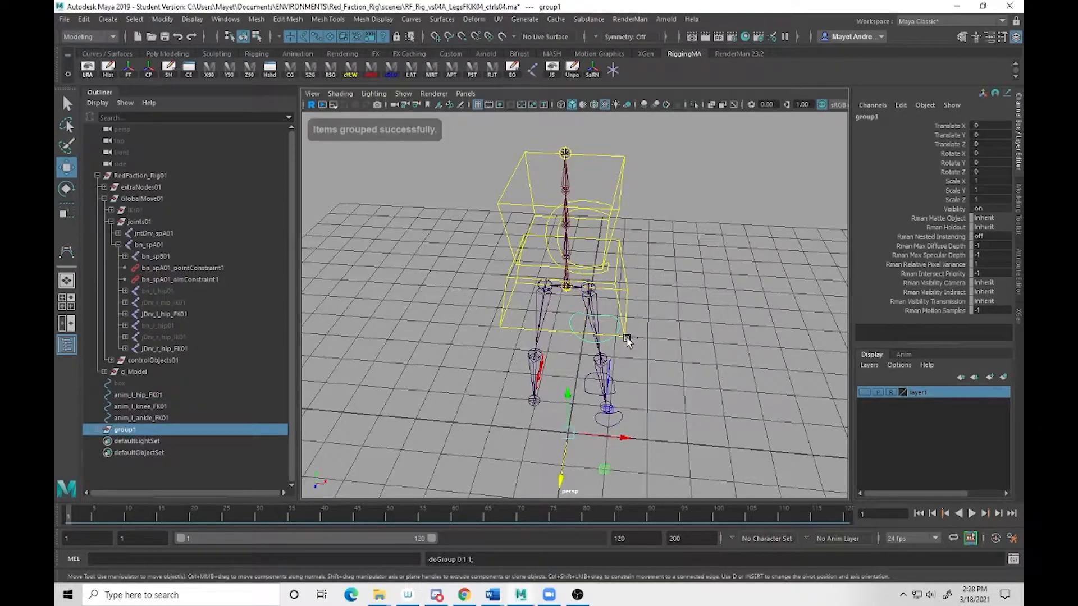
Mirror the duplicated hip control by setting group1's Scale X to -1, and unparent anim_l_hip_FK02 from the group.
click(989, 182)
text(-1)
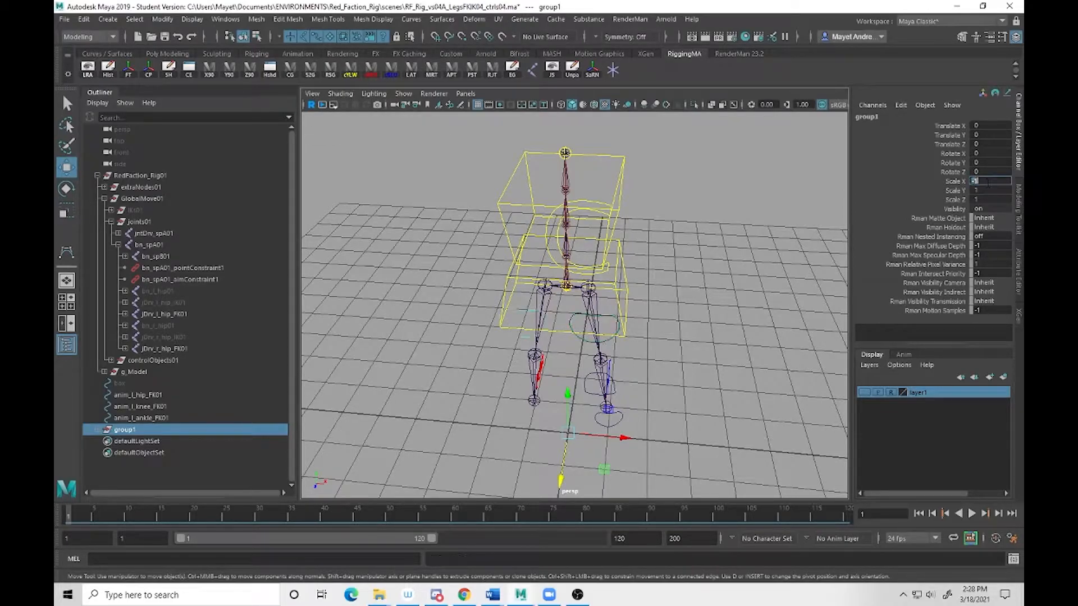
key(Return)
click(98, 430)
click(156, 441)
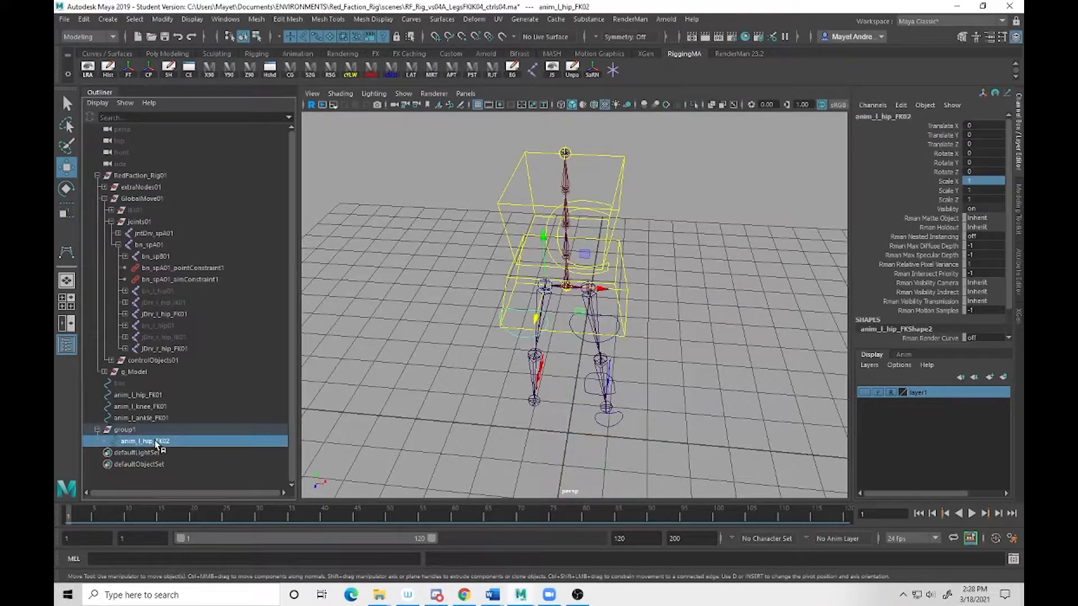
key(shift+p)
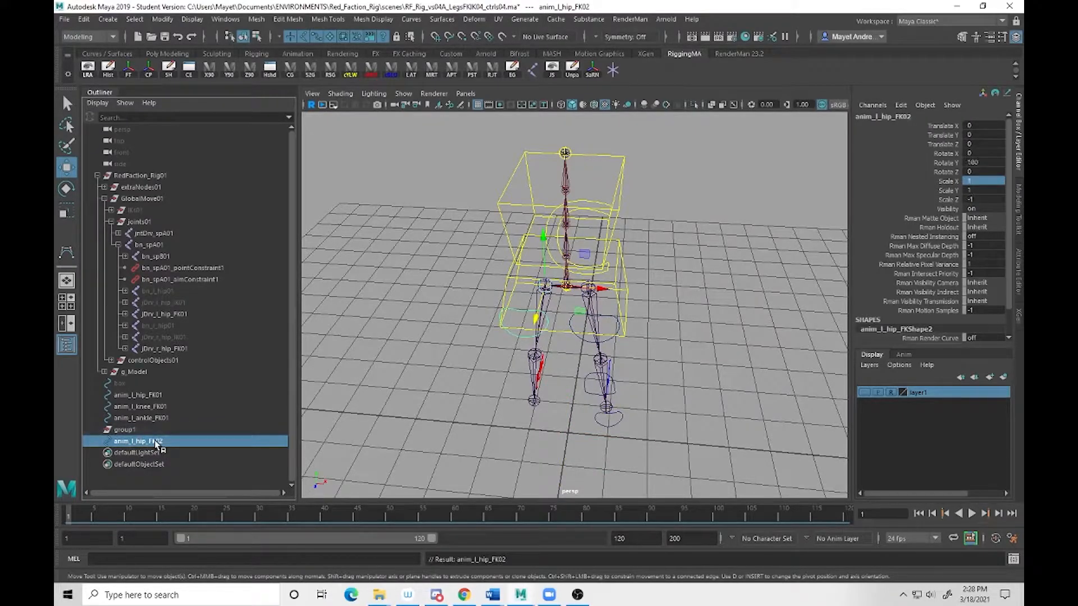
Freeze the transformations of anim_l_hip_FK02 and delete the empty group1.
click(129, 71)
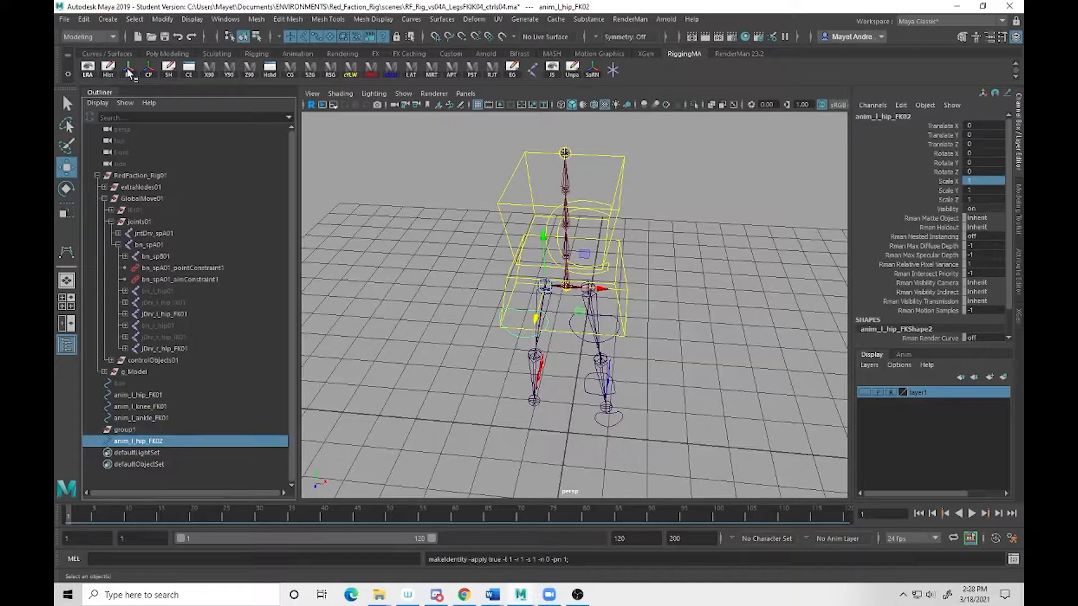
click(124, 431)
key(Delete)
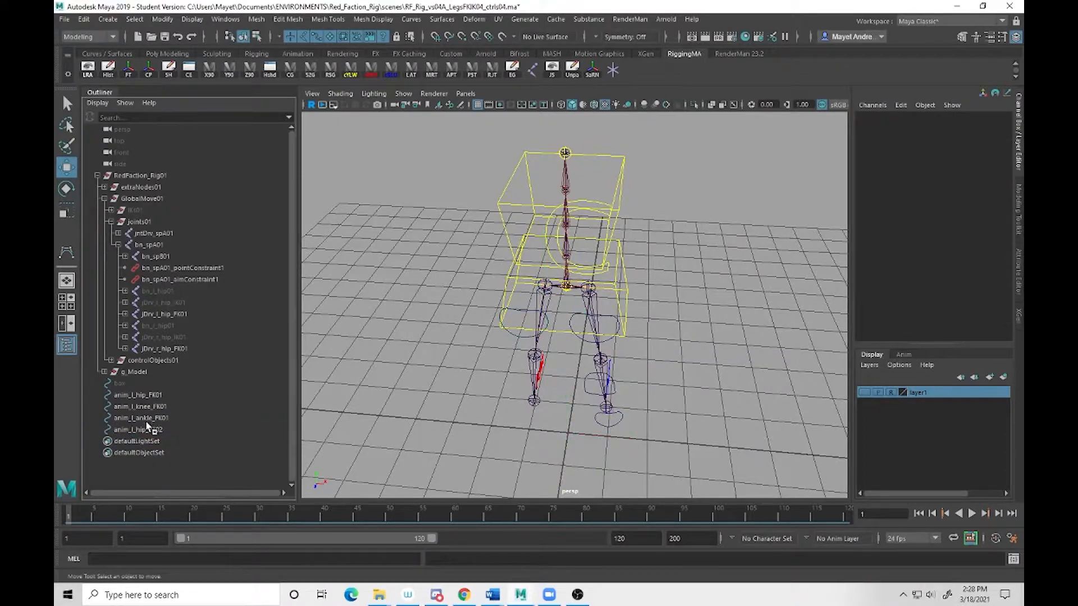
Rename the mirrored hip control anim_l_hip_FK02 as anim_r_hip_FK01.
click(150, 431)
alt+drag(662, 389, 640, 366)
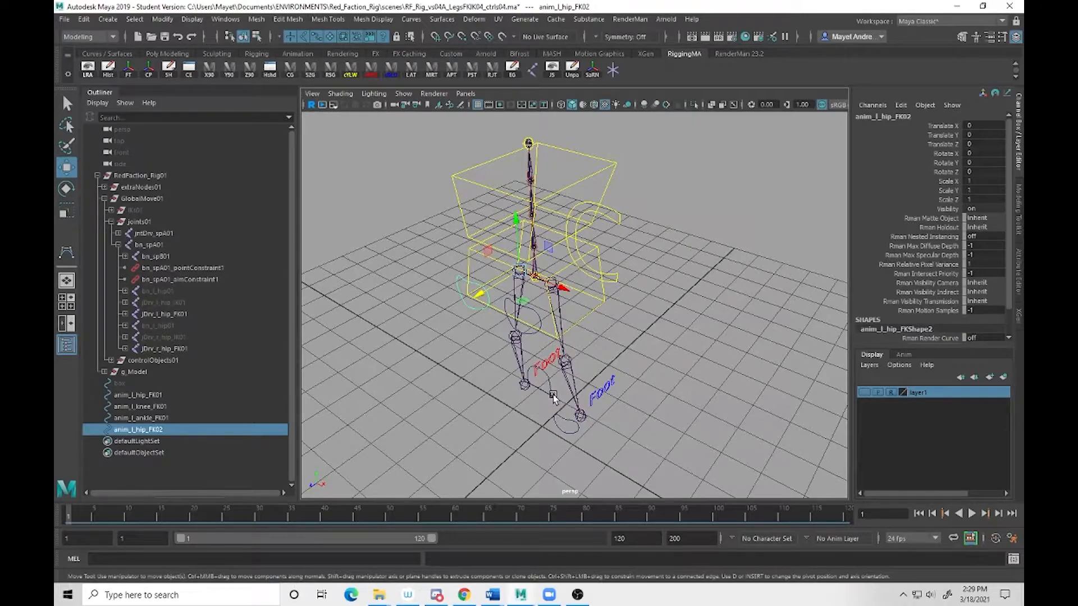
mouse_move(529, 391)
alt+mouse_down()
mouse_move(533, 380)
mouse_move(528, 388)
alt+mouse_up()
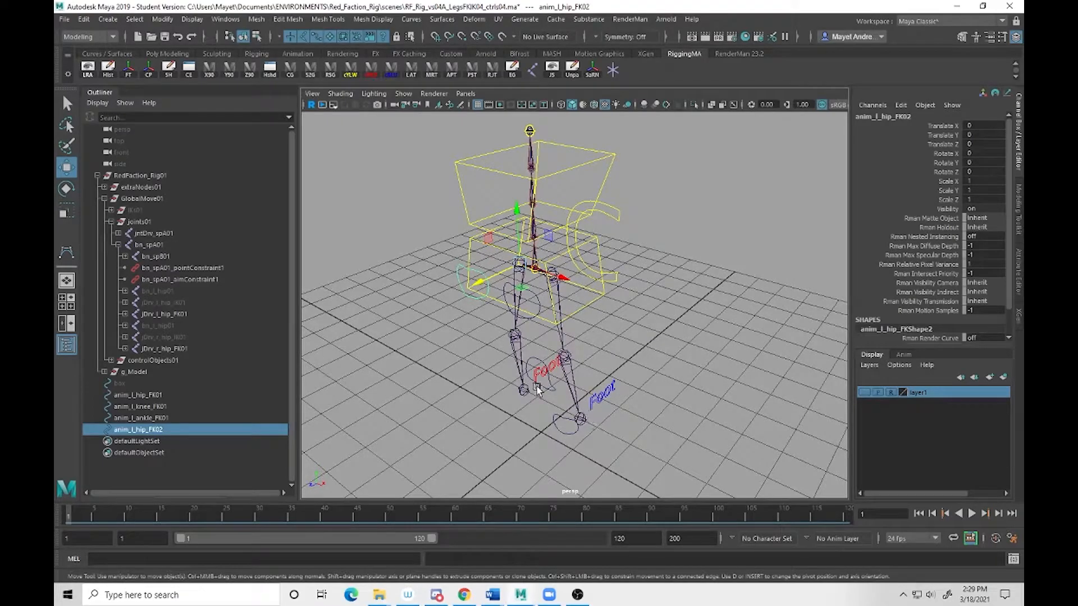
mouse_move(564, 400)
alt+mouse_down()
mouse_move(585, 386)
mouse_move(564, 399)
alt+mouse_up()
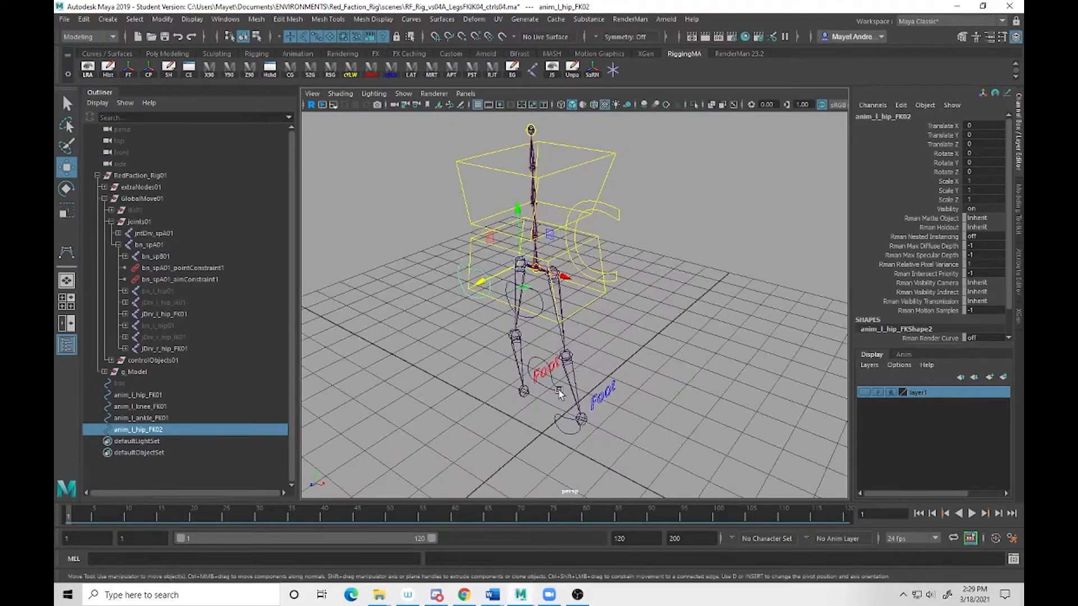
click(560, 393)
double_click(148, 429)
click(135, 430)
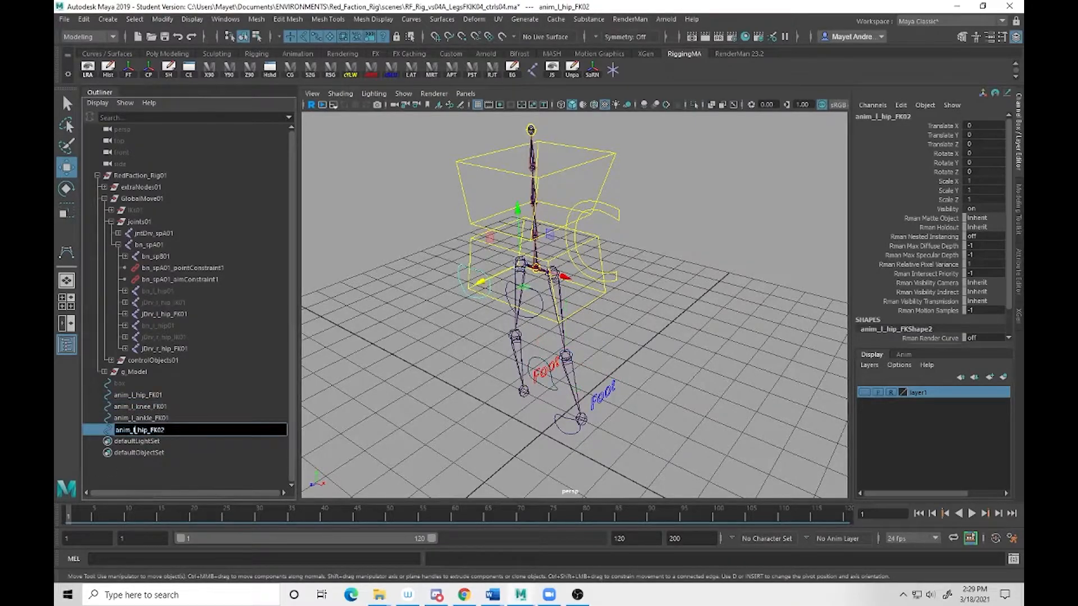
key(Delete)
text(r)
text(1)
key(Return)
Duplicate anim_l_knee_FK01 and mirror the copy inside a new group with Scale X set to -1.
click(150, 406)
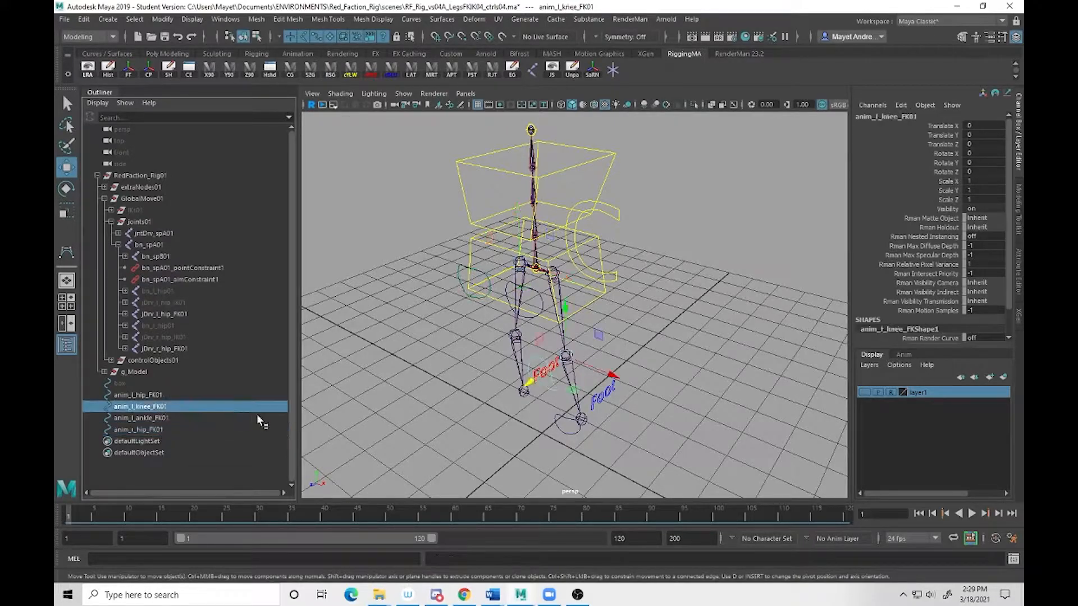
key(ctrl+d)
key(ctrl+g)
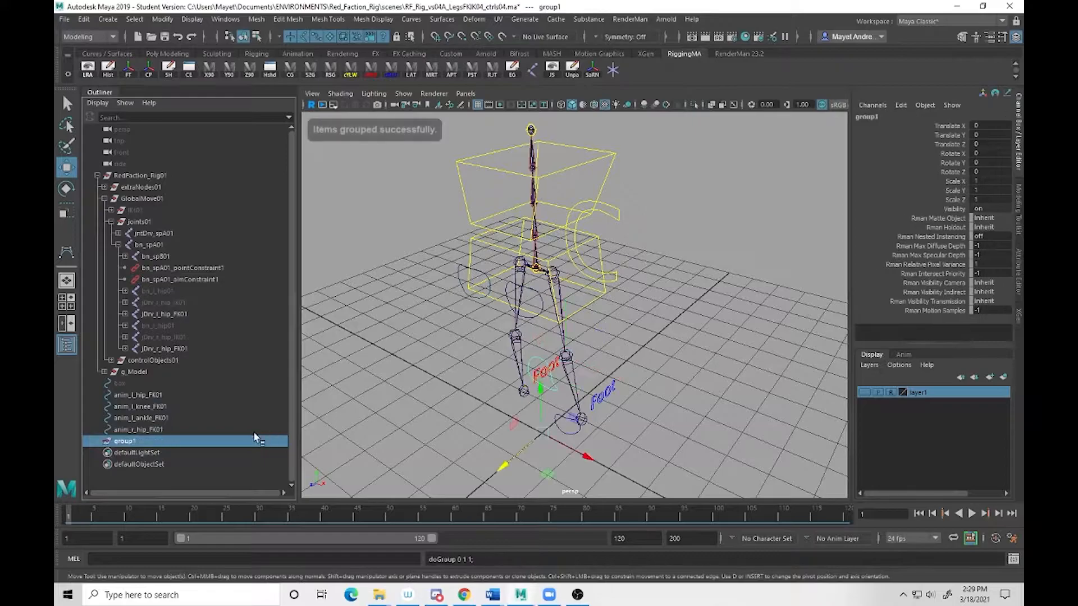
double_click(977, 181)
text(-1)
key(Return)
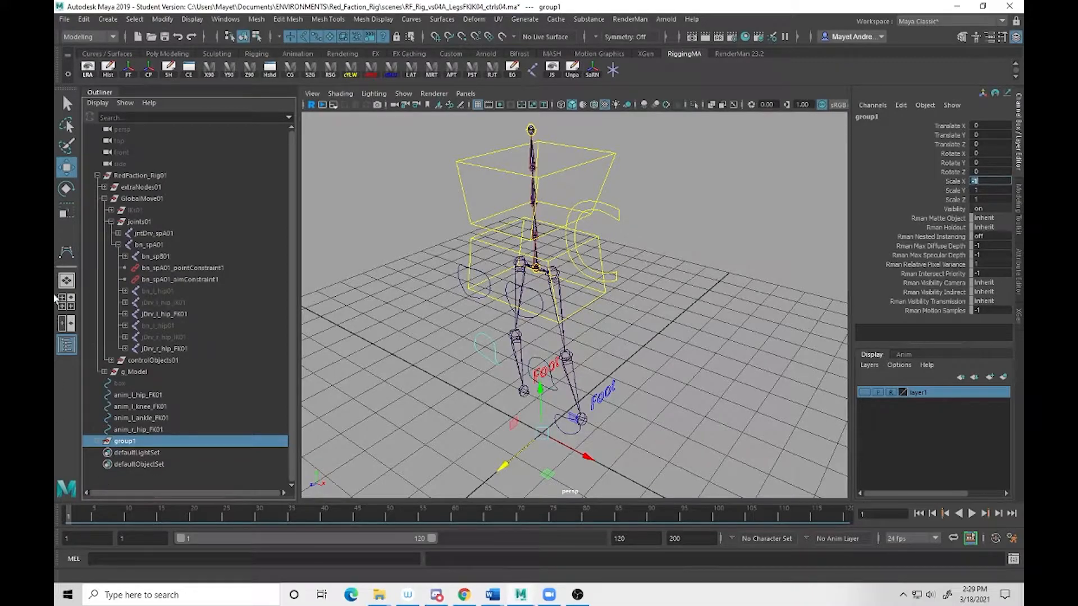
Unparent anim_l_knee_FK02 from group1 and freeze its transformations.
click(231, 104)
key(shift+p)
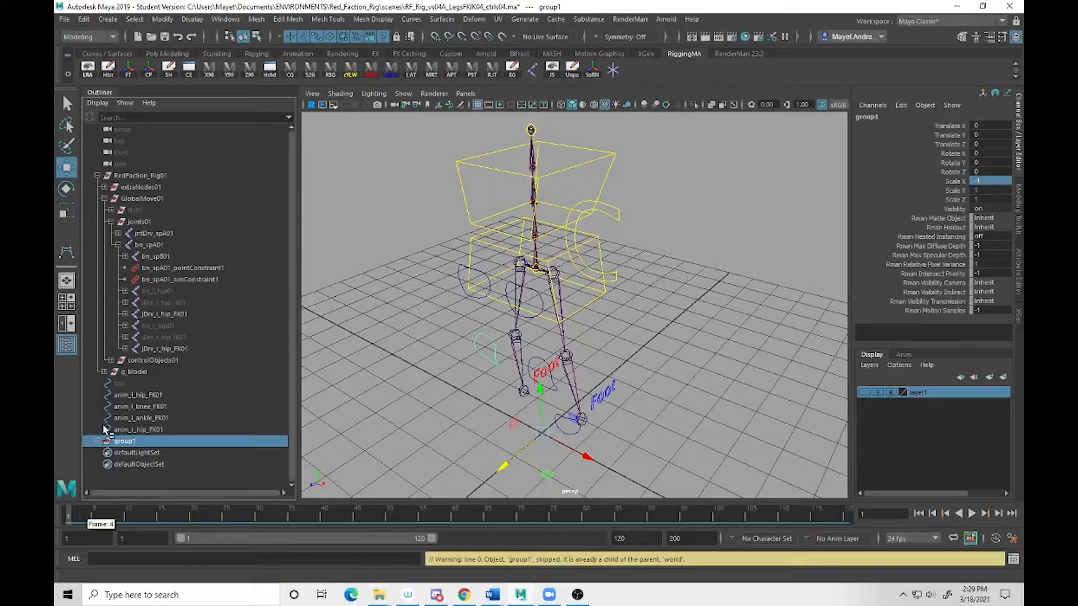
click(98, 442)
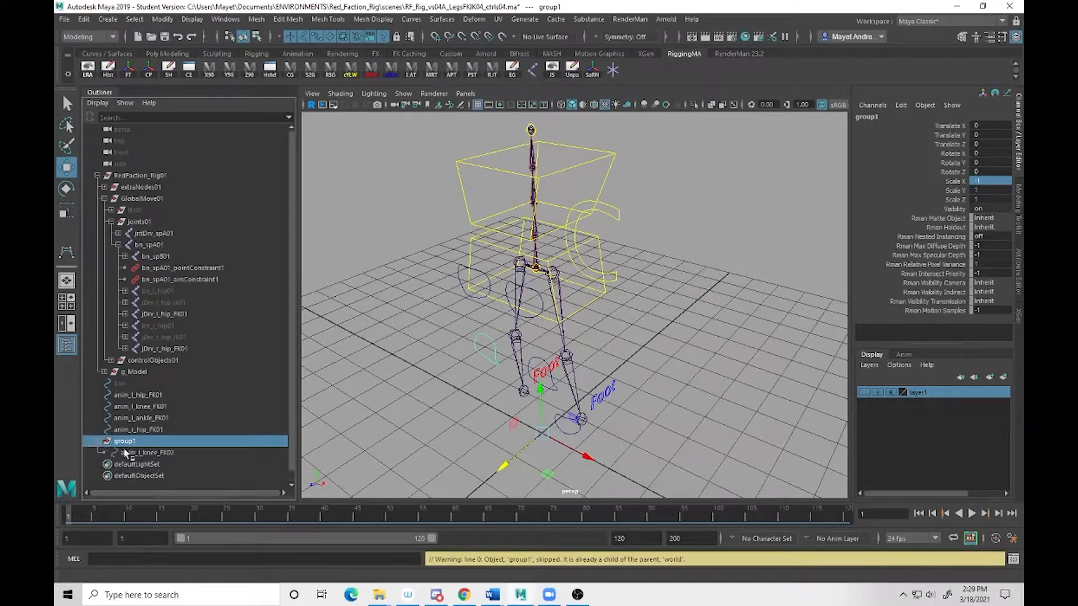
click(134, 454)
key(shift+p)
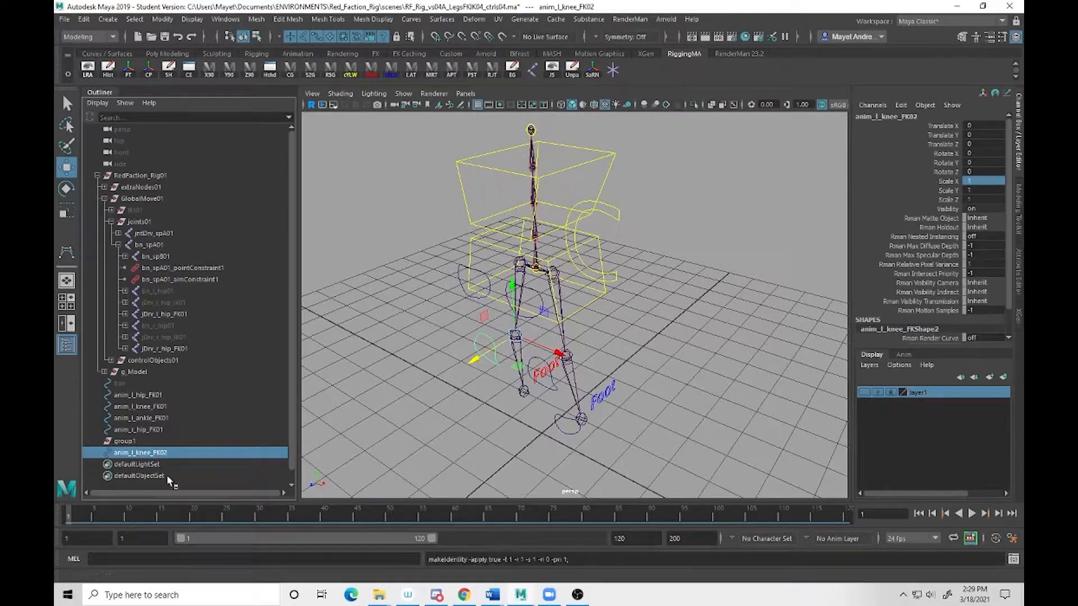
Delete the empty group1 and rename anim_l_knee_FK02 as anim_r_knee_FK01.
click(140, 441)
key(Delete)
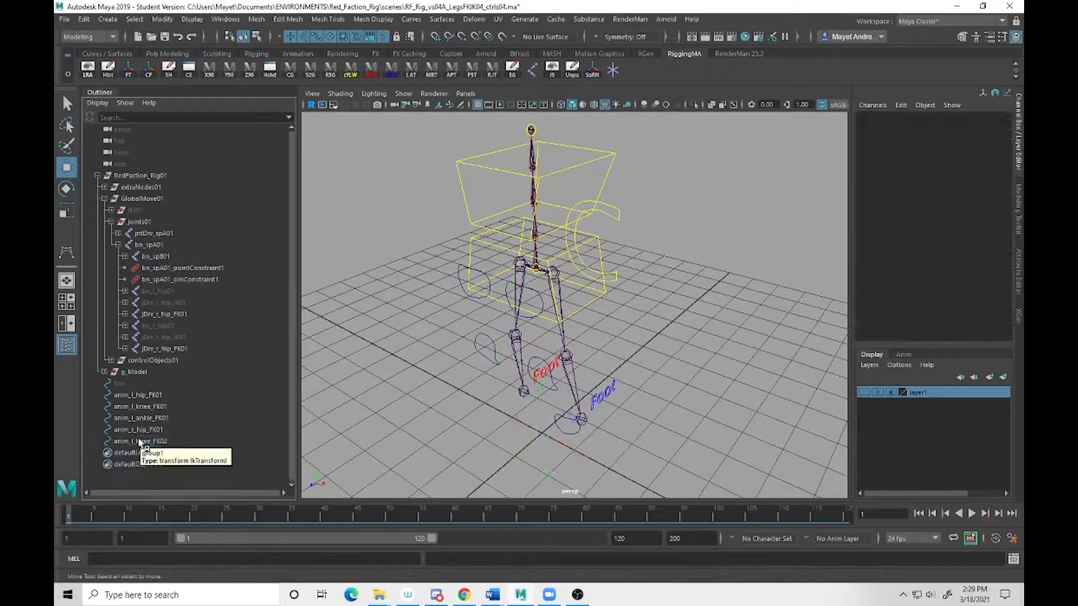
click(161, 442)
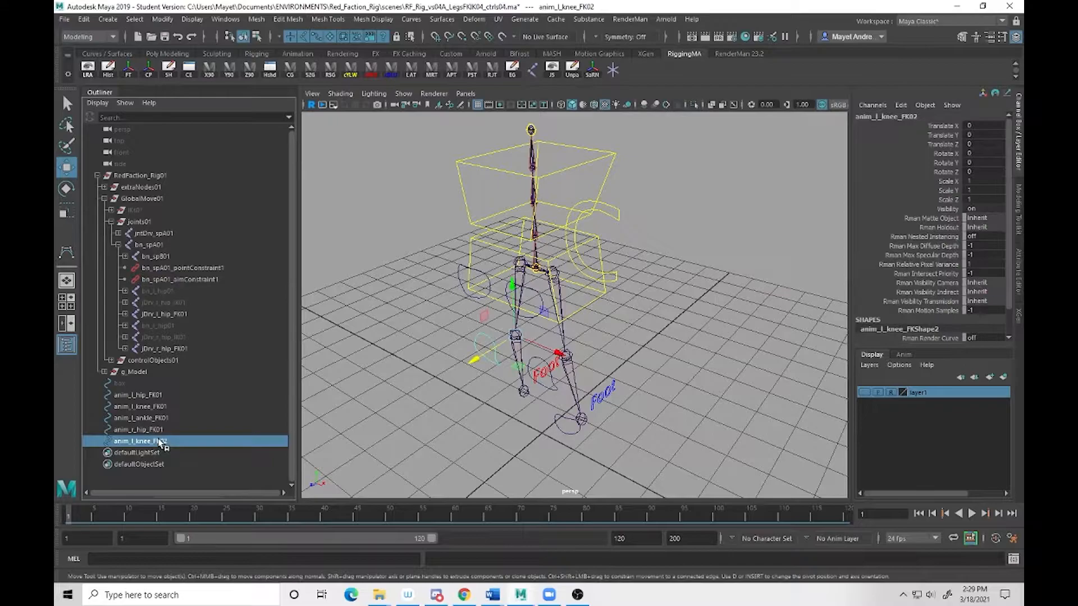
double_click(149, 443)
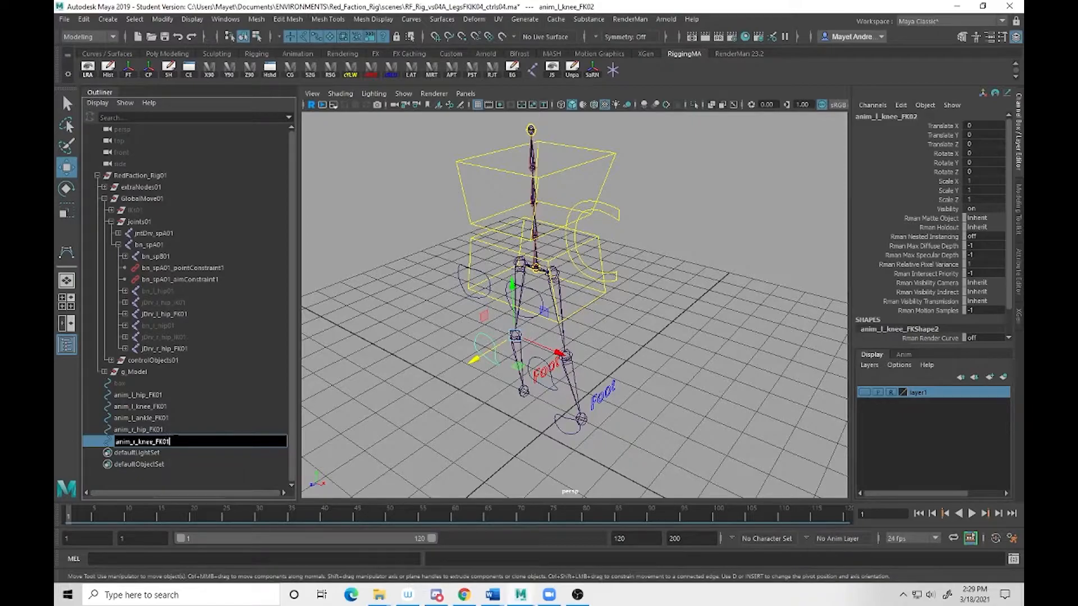
key(Return)
Duplicate anim_l_ankle_FK01 and mirror the copy inside a new group with Scale X set to -1.
click(169, 420)
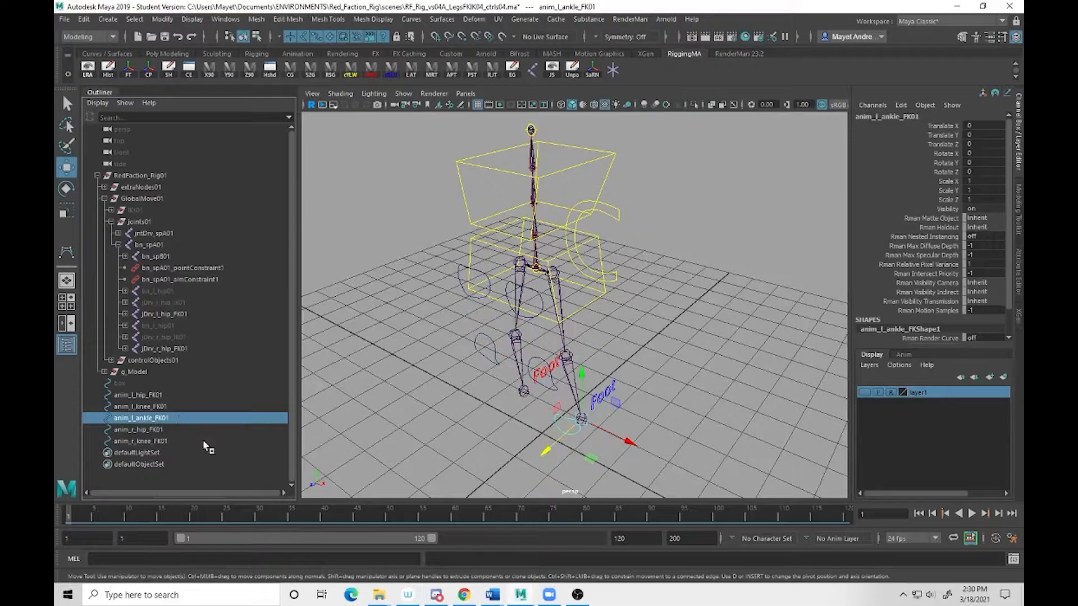
key(ctrl+d)
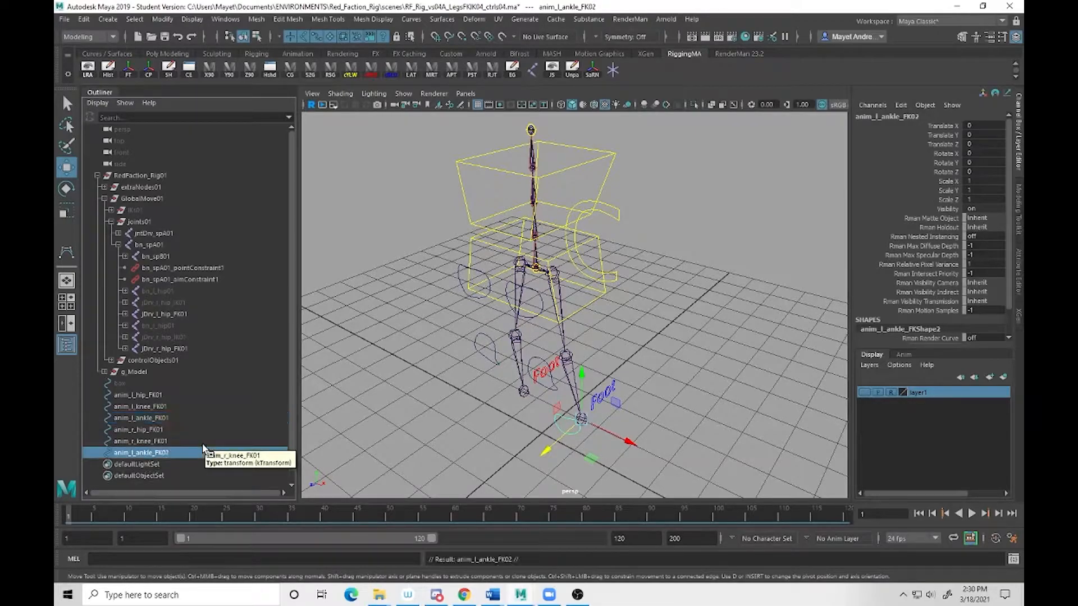
key(ctrl+g)
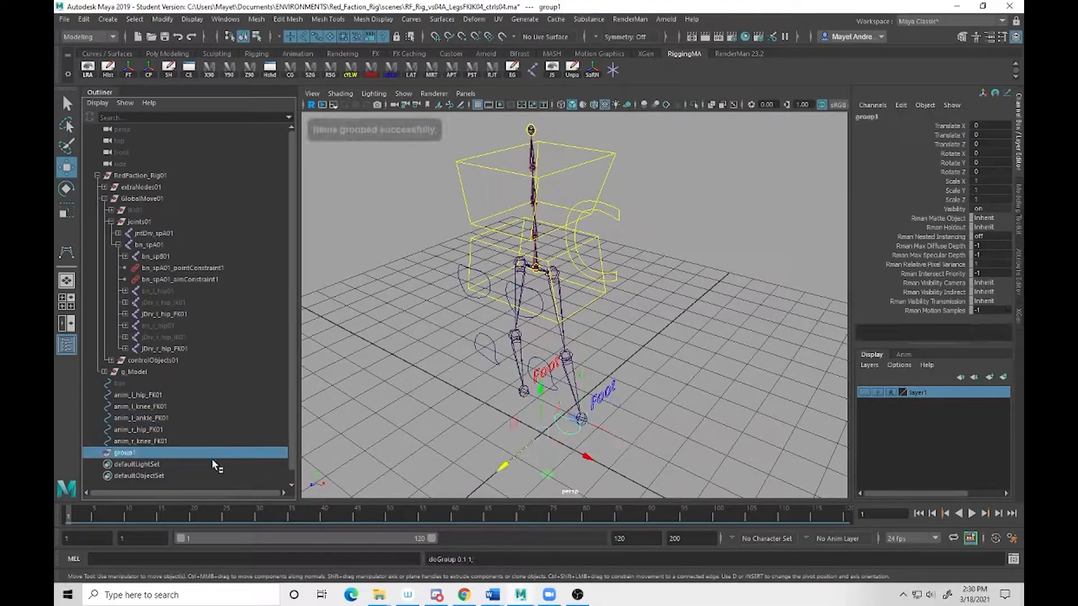
click(983, 181)
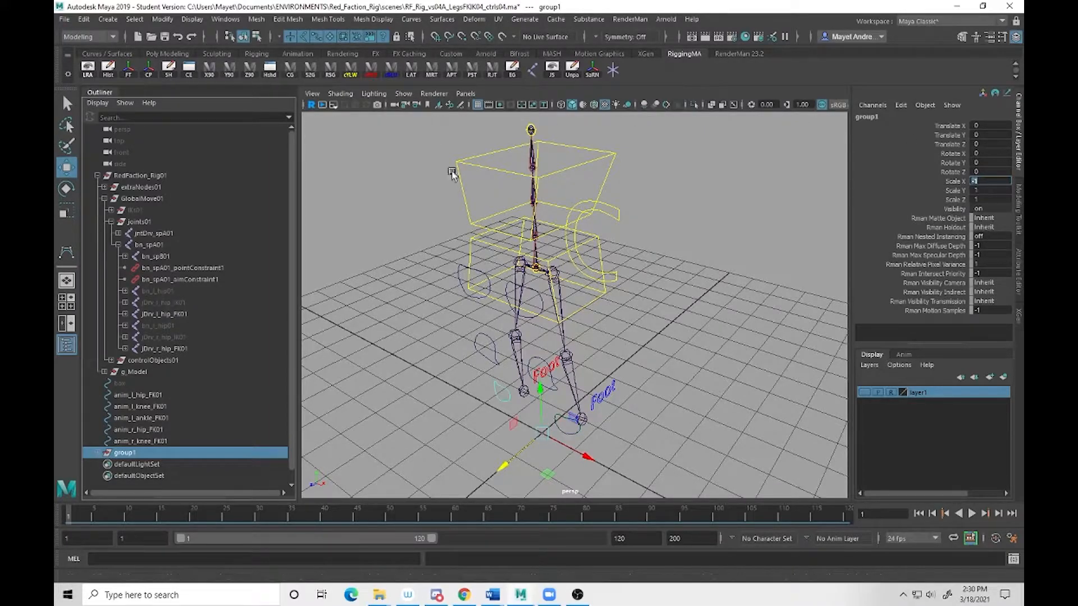
Unparent anim_l_ankle_FK02 from group1 and delete the empty group.
click(116, 452)
key(Down)
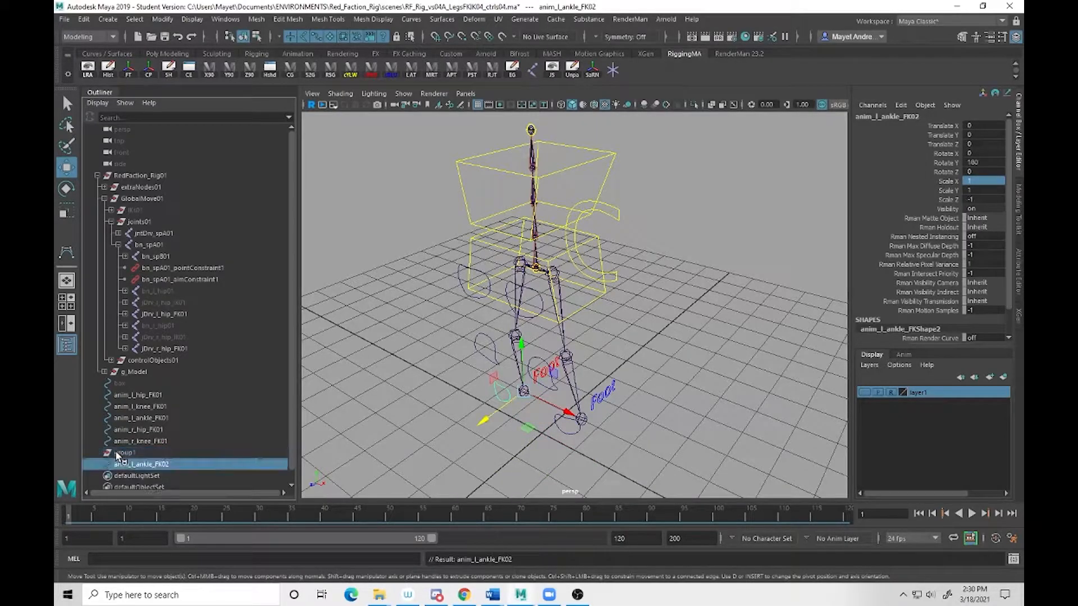
click(128, 454)
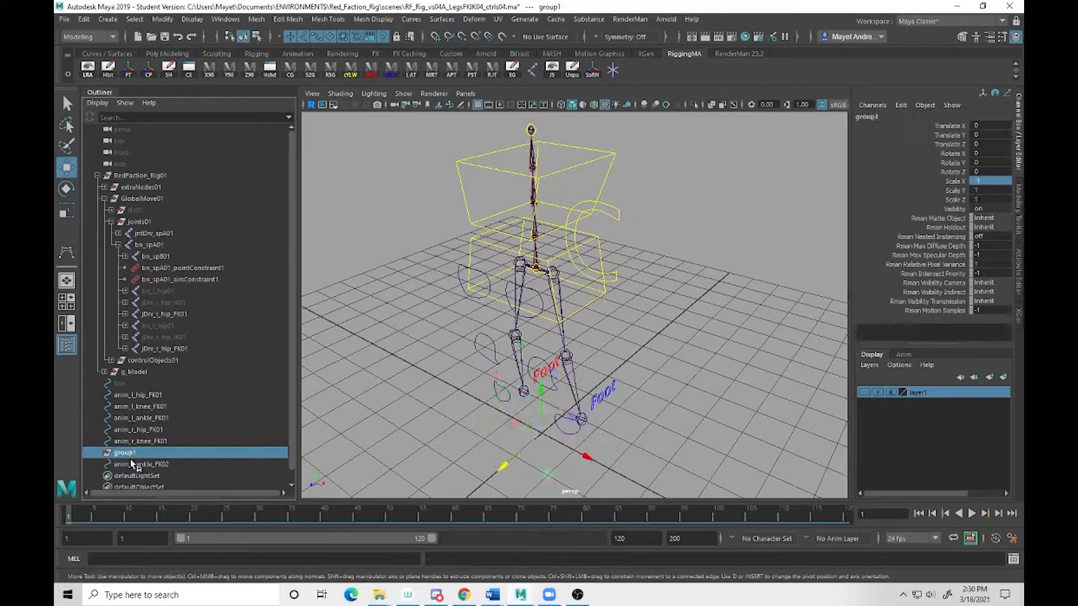
key(Delete)
Freeze the transformations of anim_l_ankle_FK02 and rename it as anim_r_ankle_FK01.
click(158, 453)
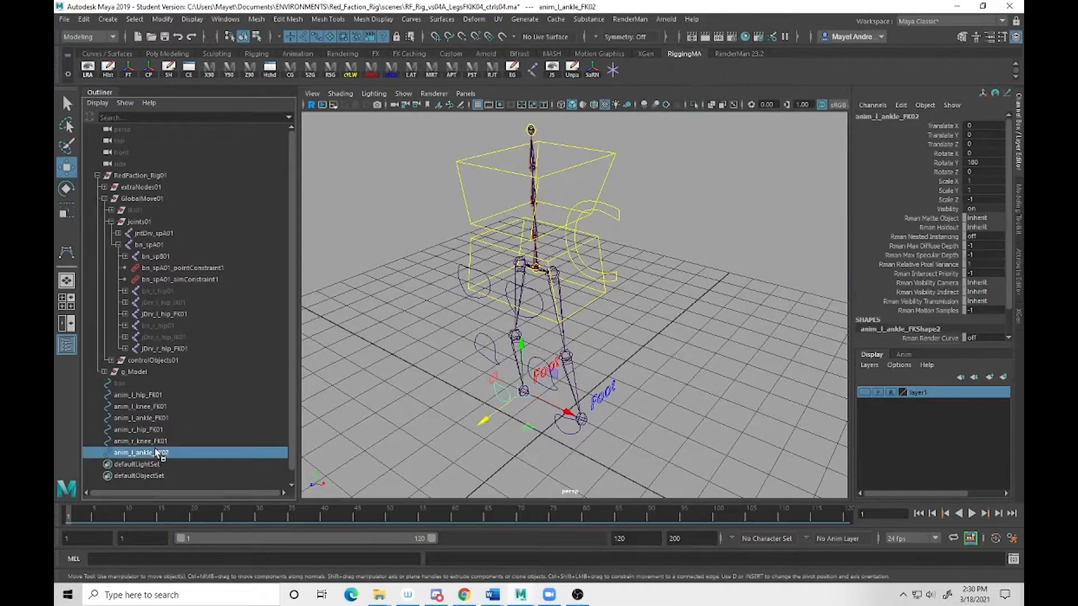
click(128, 67)
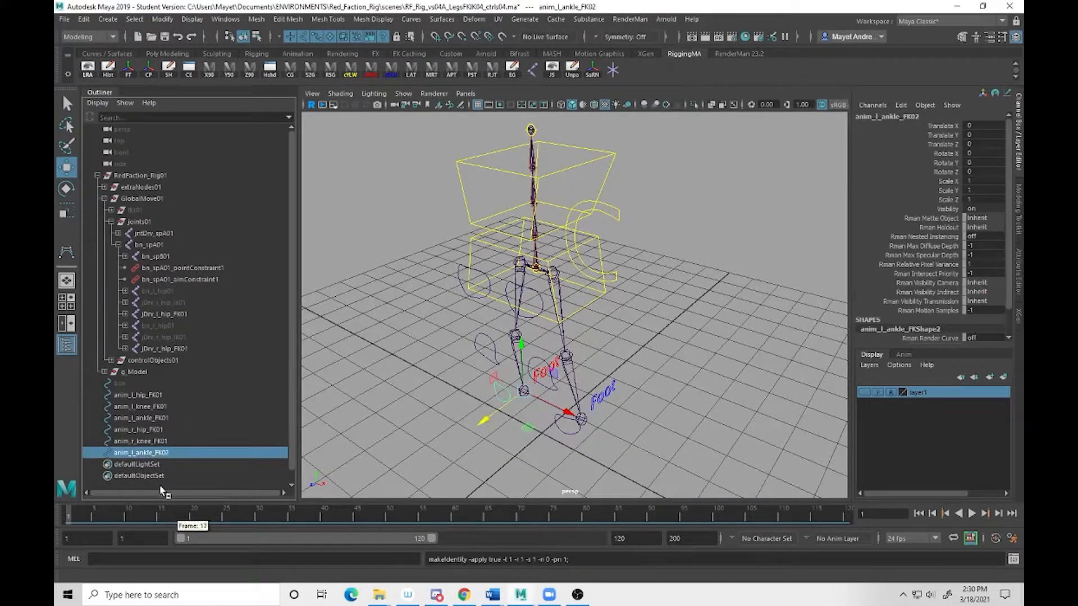
double_click(152, 452)
click(136, 453)
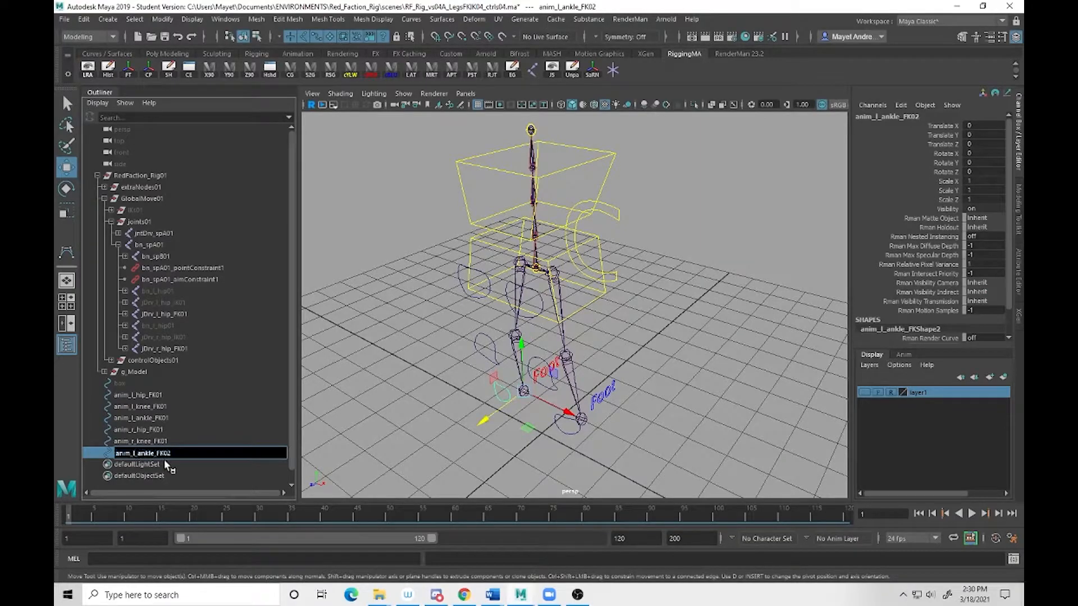
key(BackSpace)
text(r)
text(1)
key(Return)
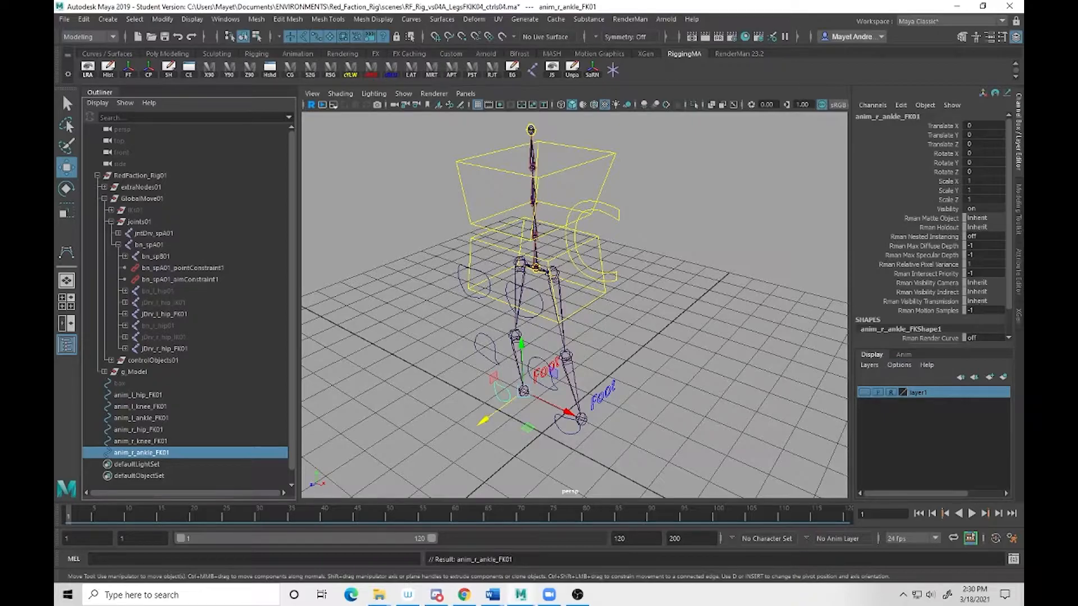
Color the right hip, knee and ankle FK control curves red.
alt+drag(605, 353, 521, 384)
alt+drag(591, 389, 565, 359)
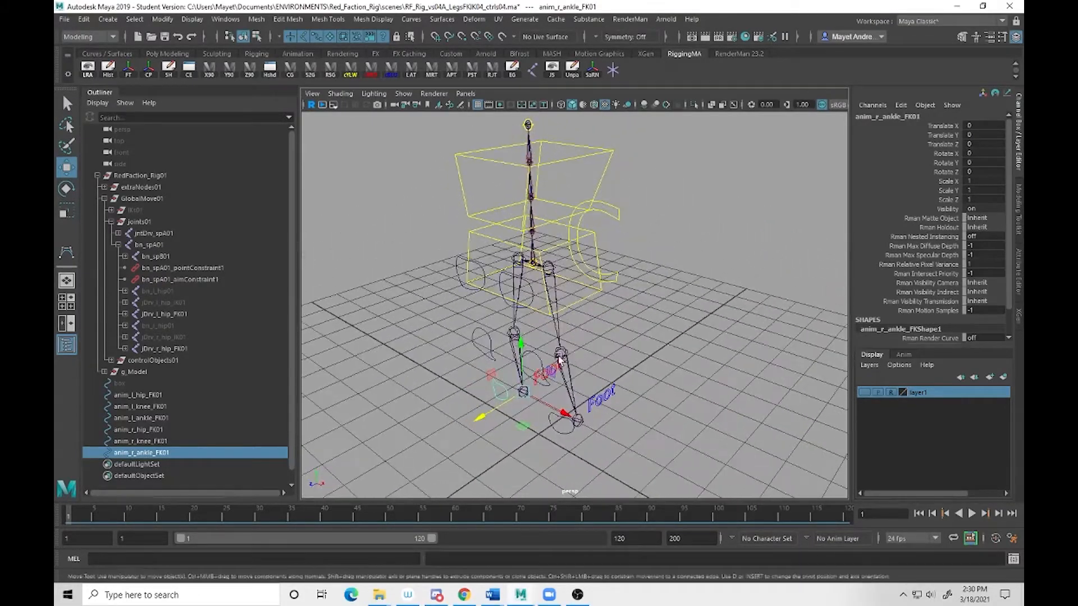
click(458, 267)
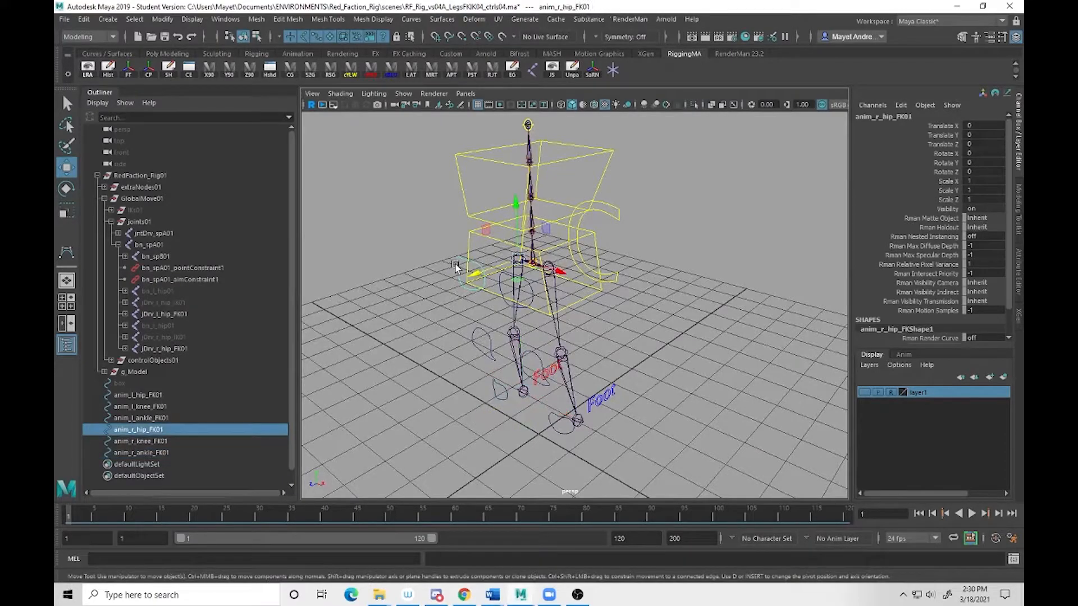
shift+click(473, 344)
shift+click(490, 394)
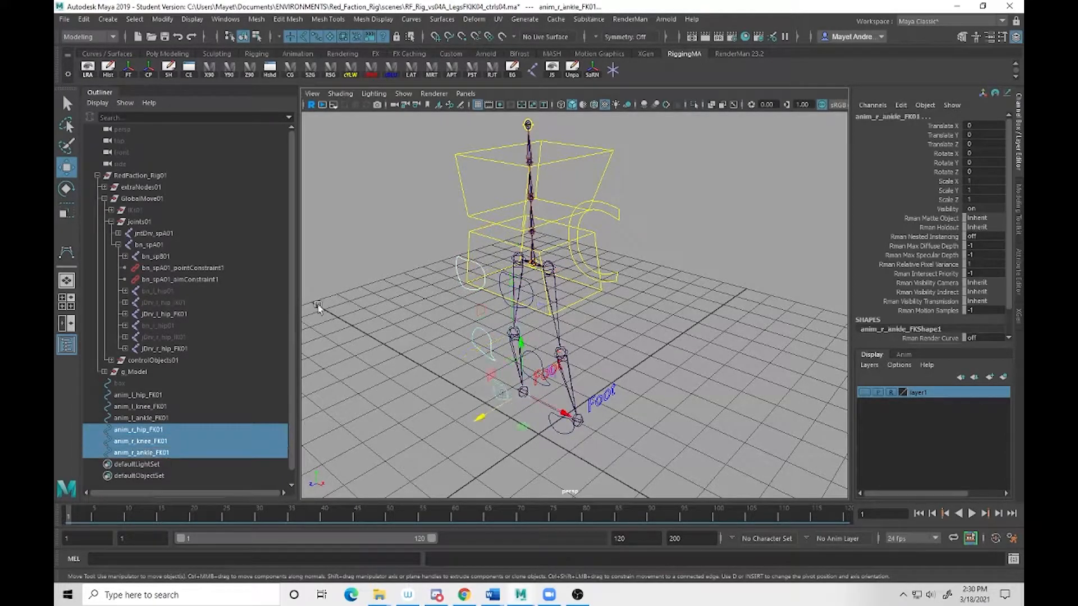
click(371, 70)
click(417, 376)
Enable drawing overrides on the anim_l_hip_FK01 curve shape and set its index color to blue.
alt+drag(618, 421, 575, 393)
click(558, 364)
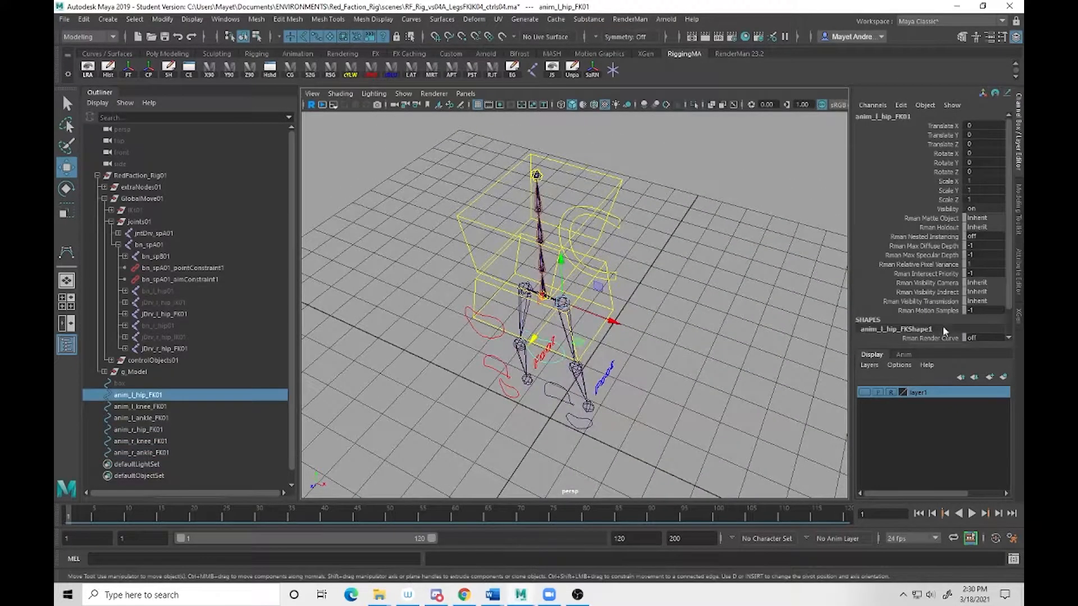
click(1019, 274)
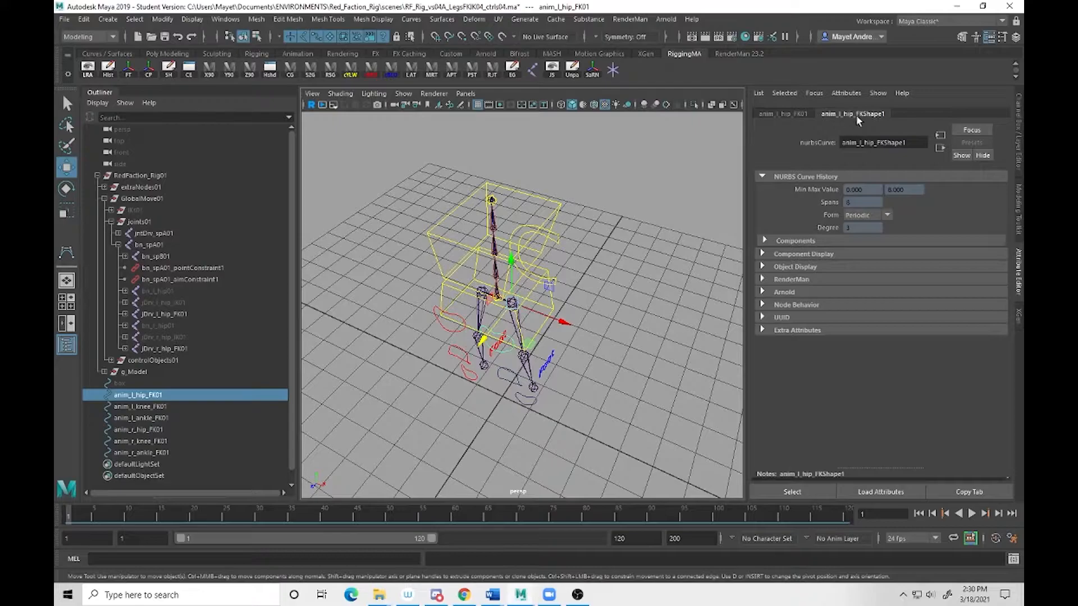
click(795, 267)
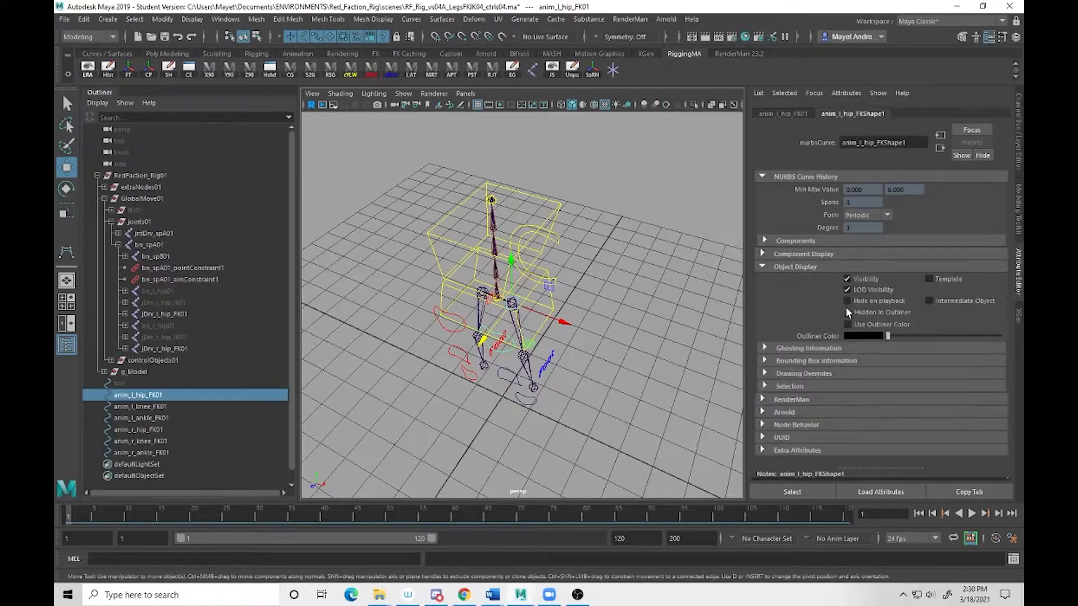
click(817, 374)
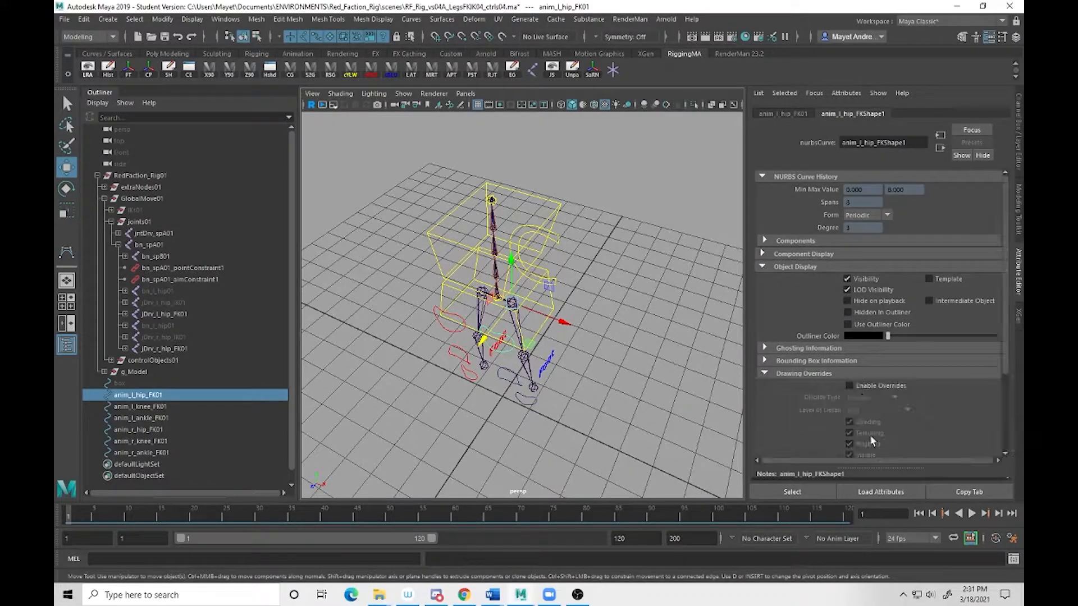
click(849, 385)
scroll(874, 411, down, 3)
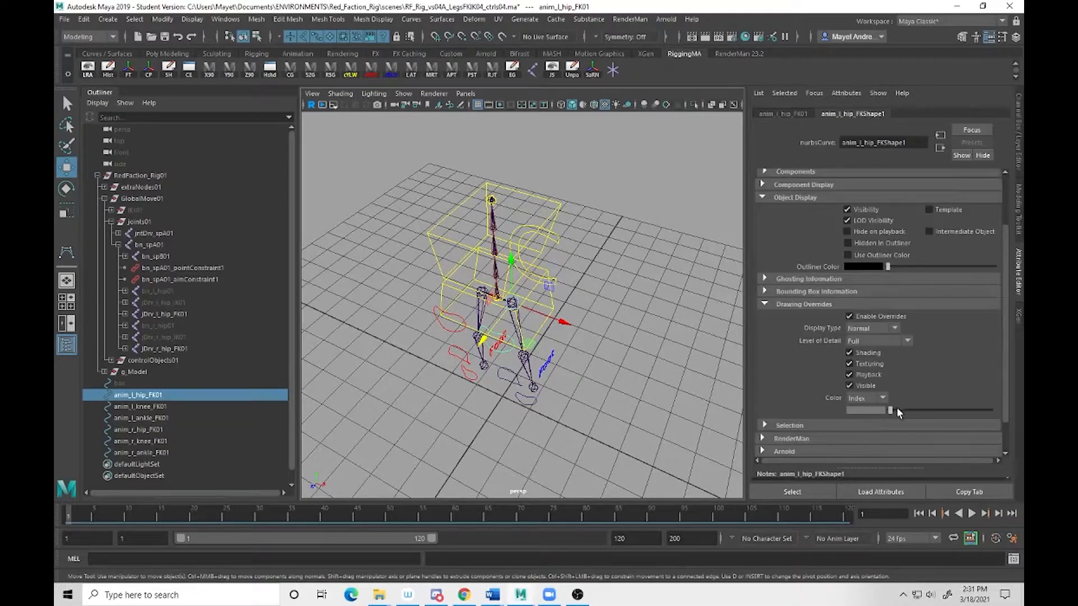
drag(889, 413, 907, 410)
Color the anim_l_knee_FK01 and anim_l_ankle_FK01 control curves blue.
click(518, 385)
alt+drag(567, 422, 539, 404)
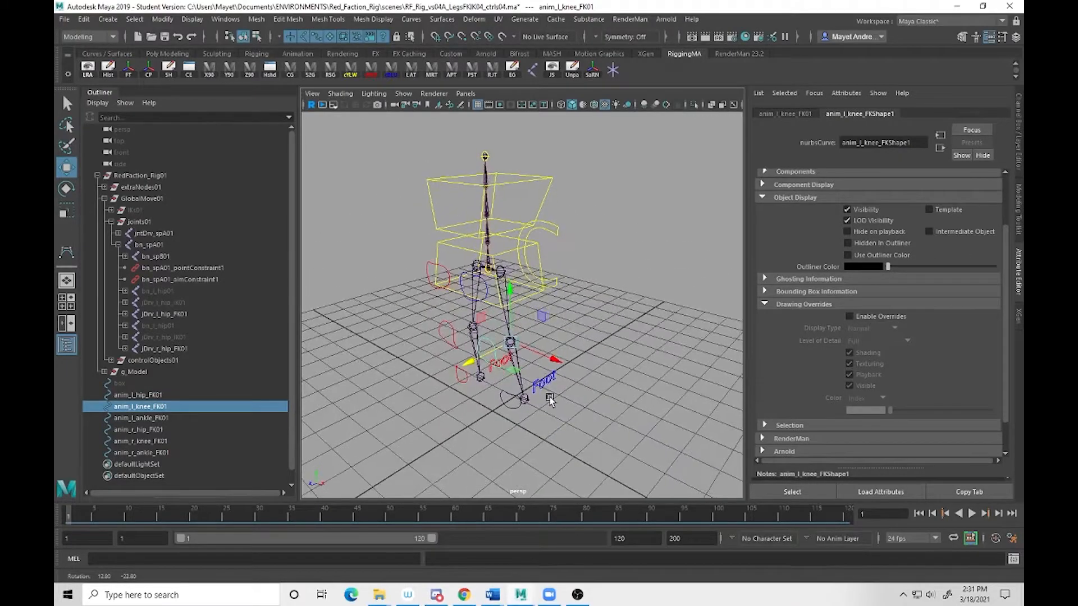
shift+click(515, 406)
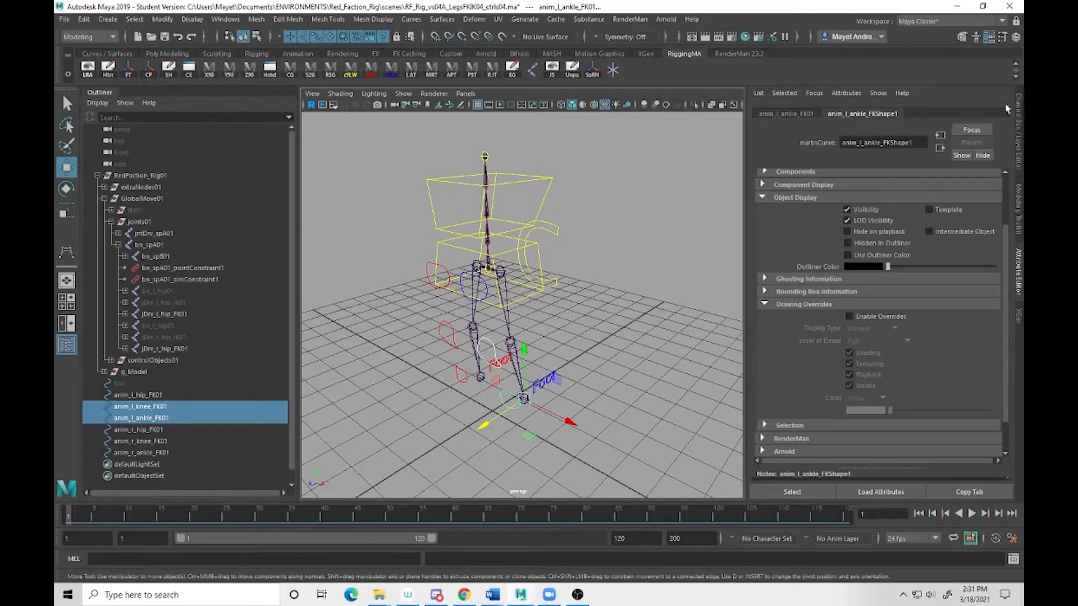
click(1019, 130)
click(715, 410)
alt+drag(715, 427, 747, 438)
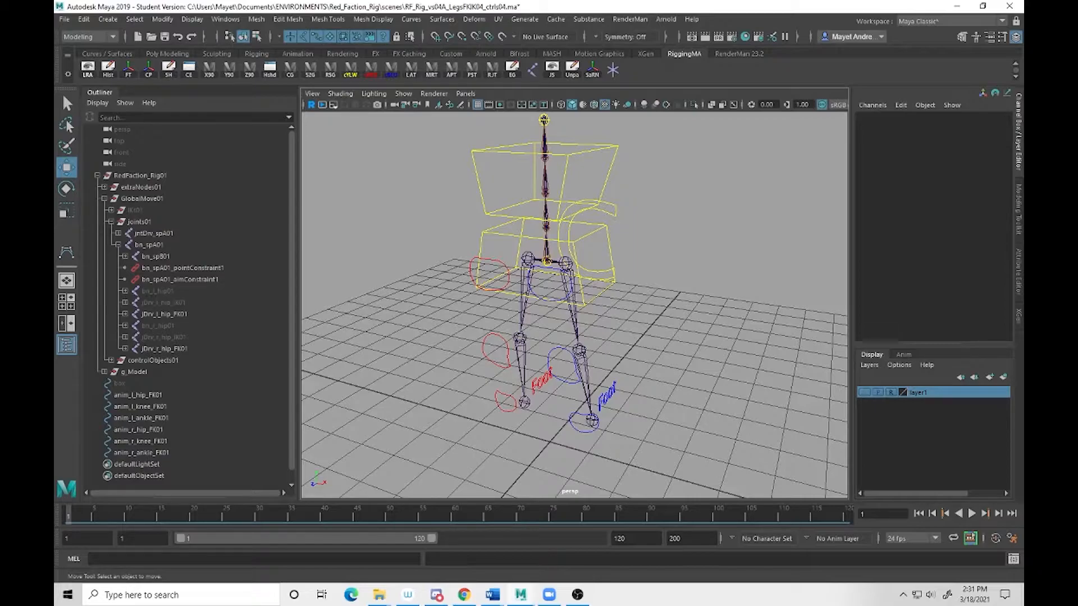
Expand both FK leg joint chains and create aligned locators at the left hip, knee and ankle FK joints.
click(125, 314)
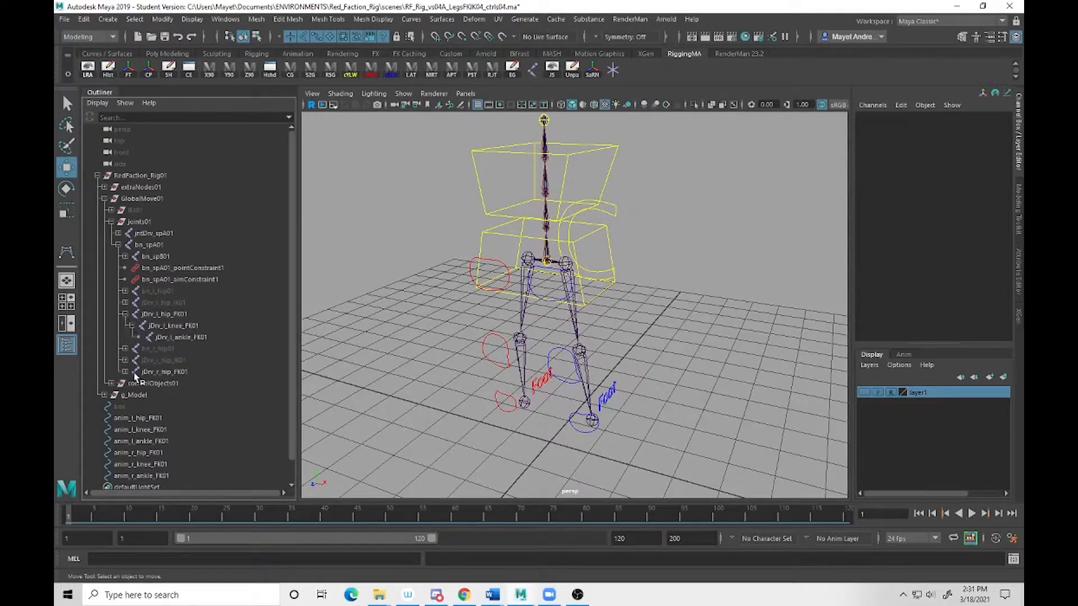
click(125, 372)
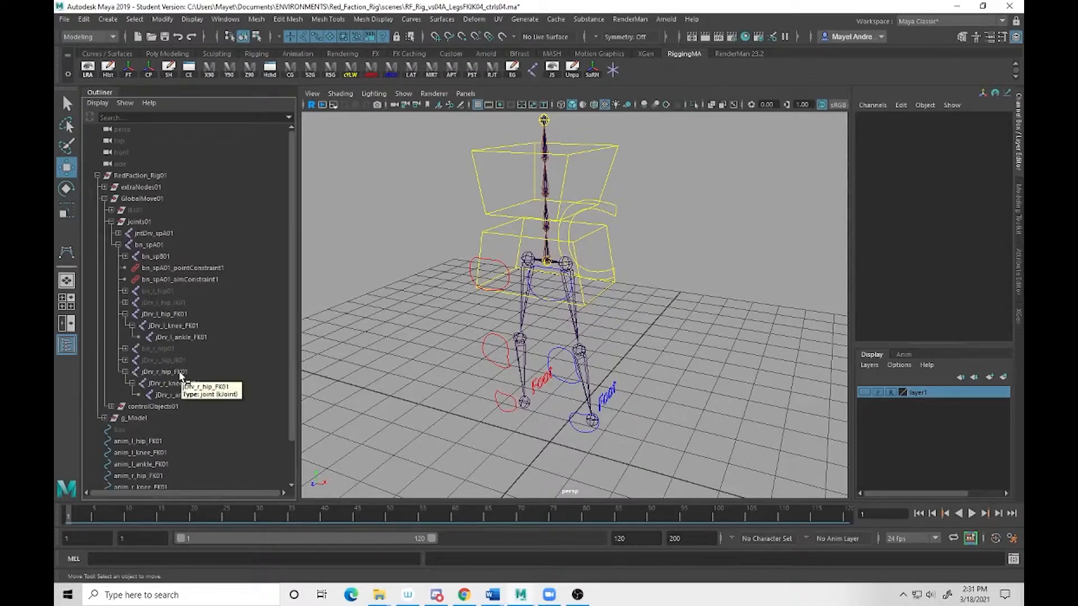
drag(188, 314, 192, 337)
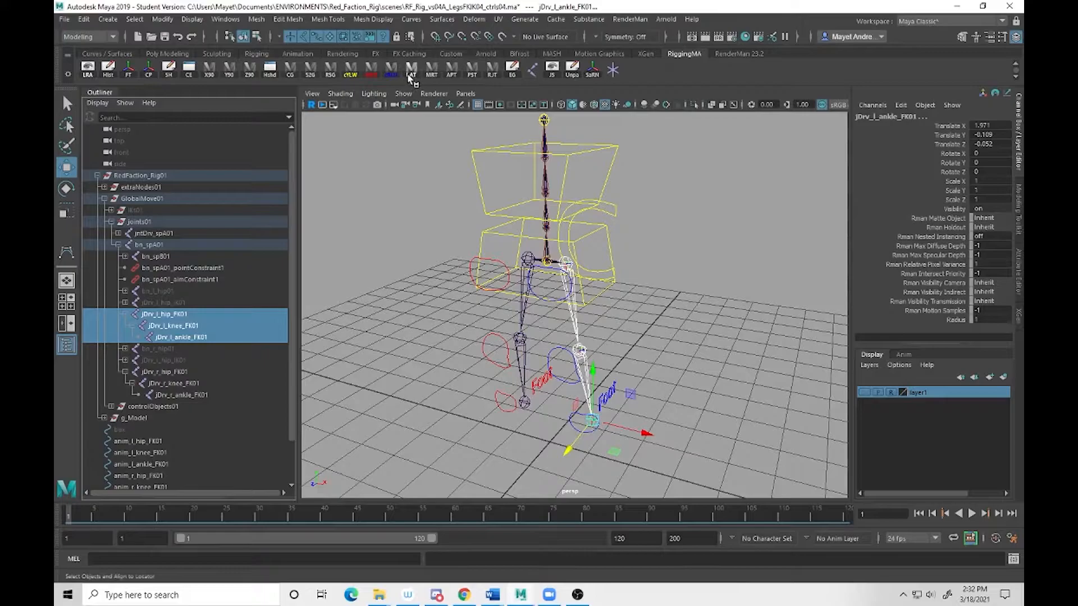
click(742, 259)
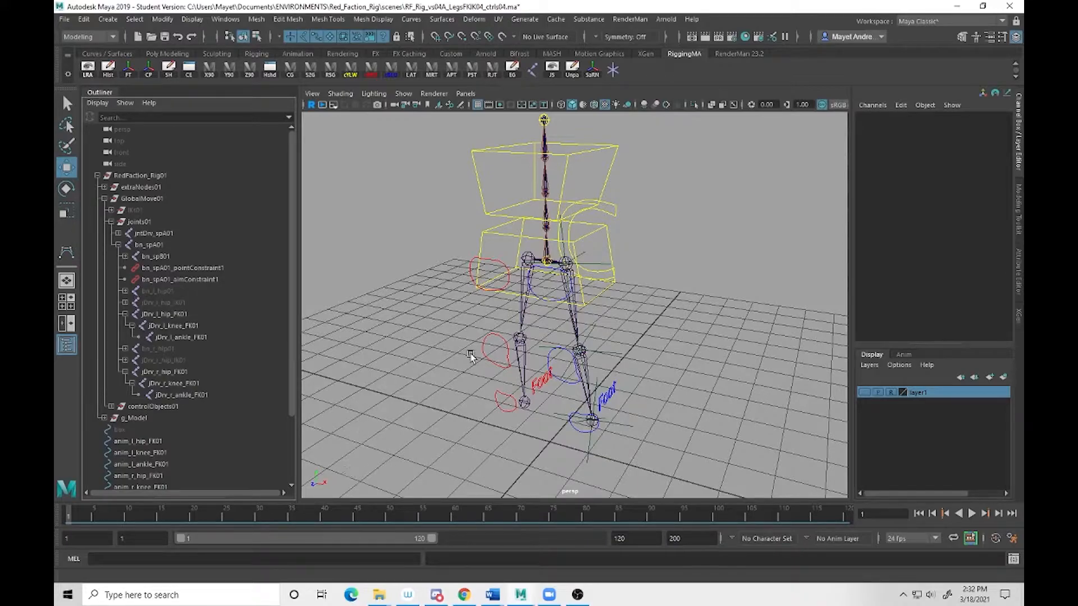
Create aligned locators at the right hip, knee and ankle FK joints.
drag(186, 373, 194, 401)
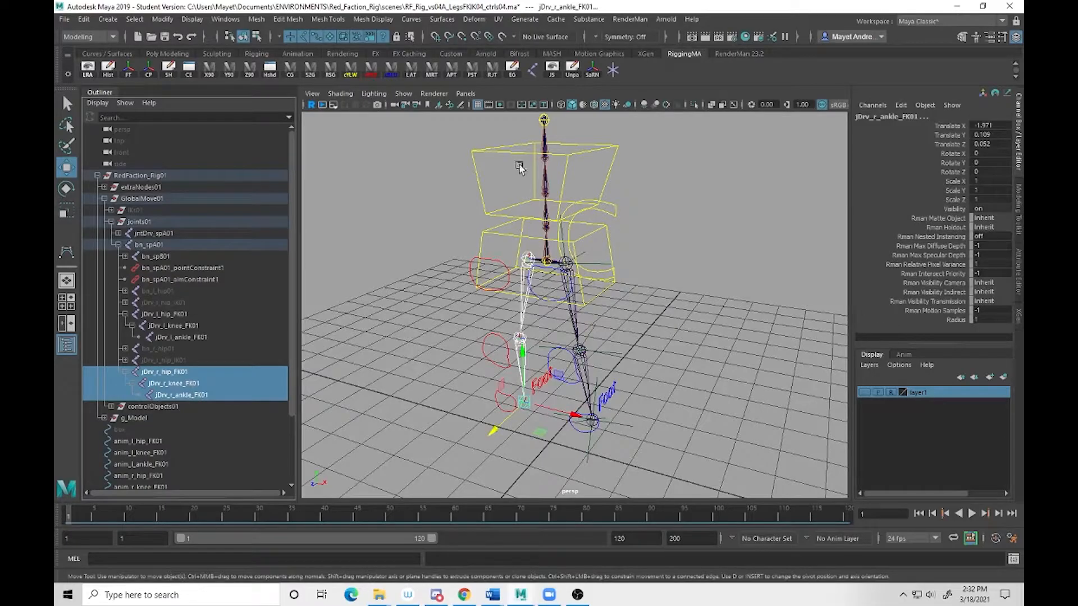
click(414, 70)
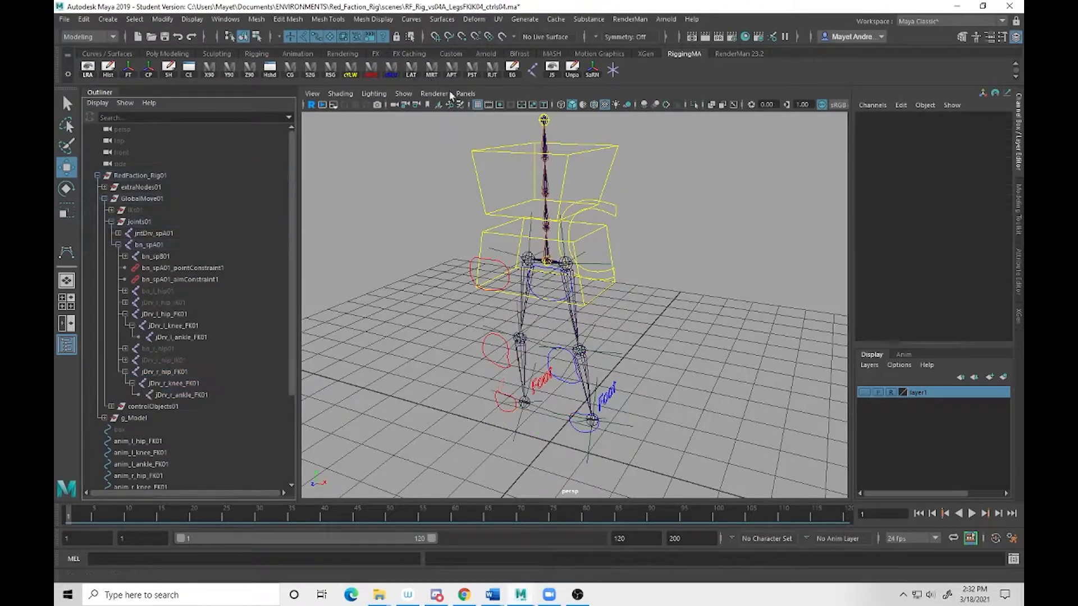
Hide the six locAlign locators of both FK legs.
alt+drag(624, 390, 680, 368)
mouse_move(524, 380)
alt+mouse_down()
mouse_move(533, 378)
mouse_move(518, 380)
alt+mouse_up()
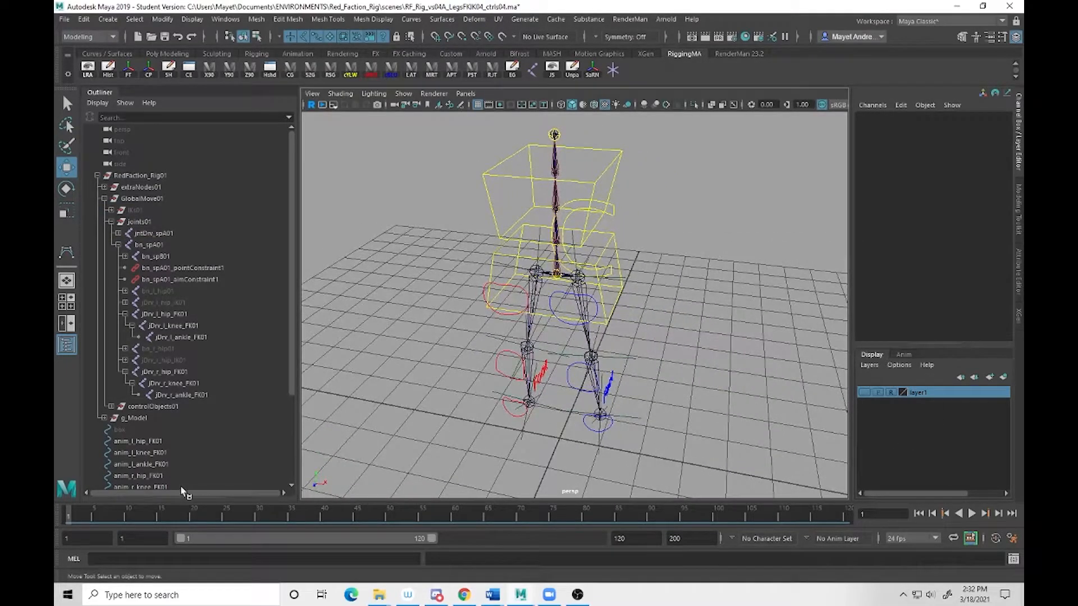
scroll(180, 483, down, 3)
drag(169, 421, 168, 476)
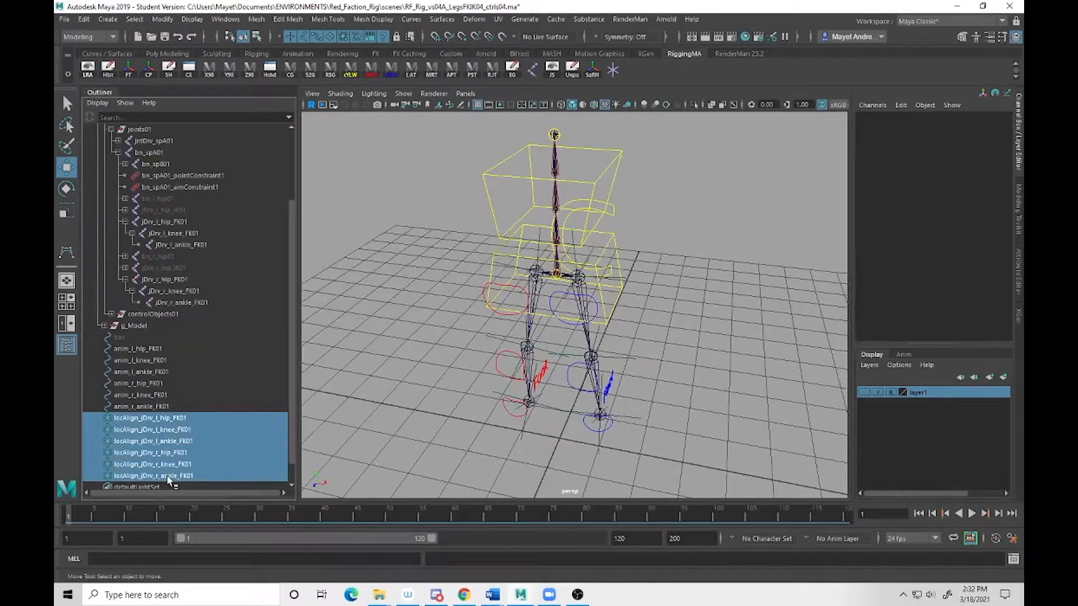
click(666, 371)
Create a locator and parent-constrain it to jDrv_l_hip_FK01 with Maintain offset off.
click(612, 72)
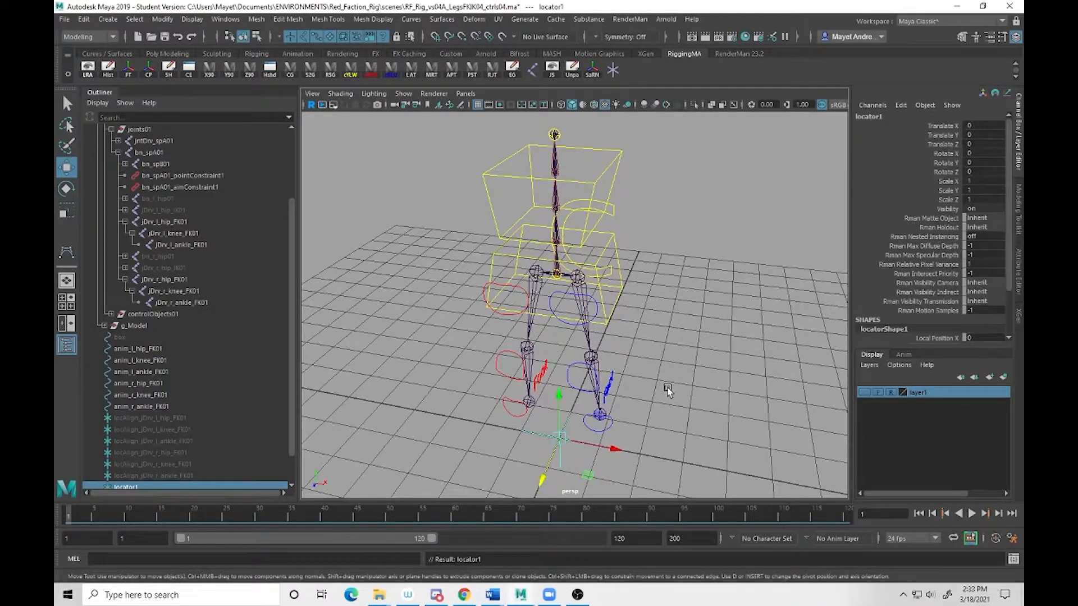
alt+drag(686, 372, 599, 282)
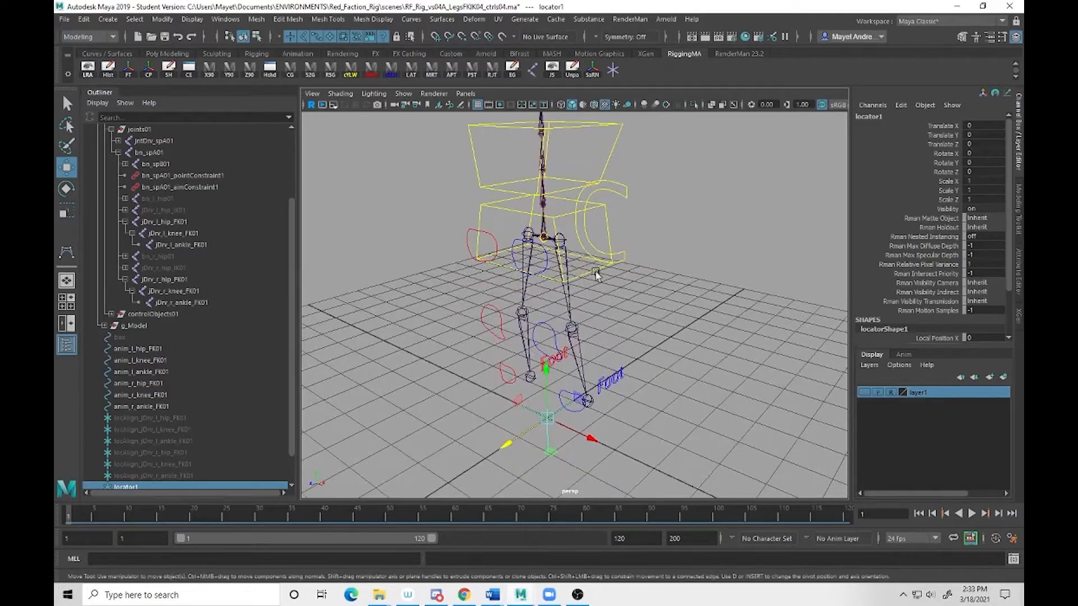
click(567, 248)
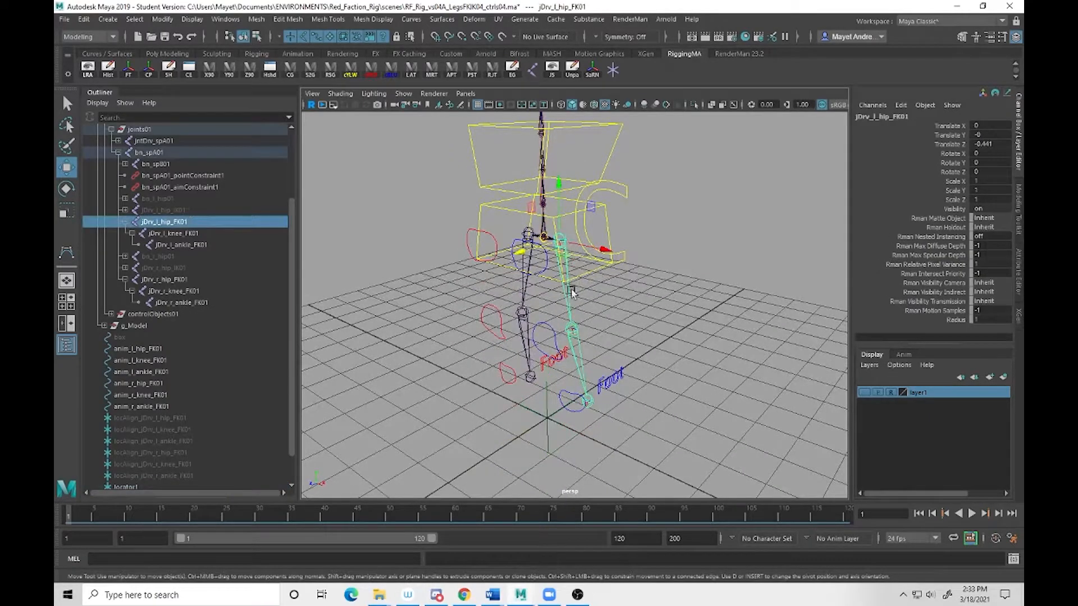
click(546, 423)
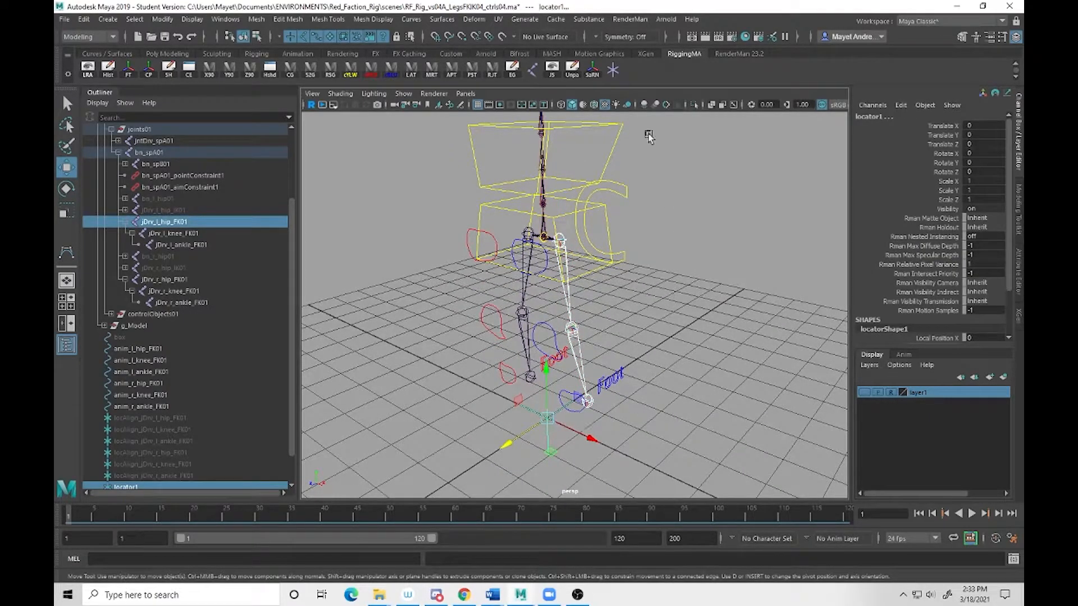
click(81, 37)
click(83, 59)
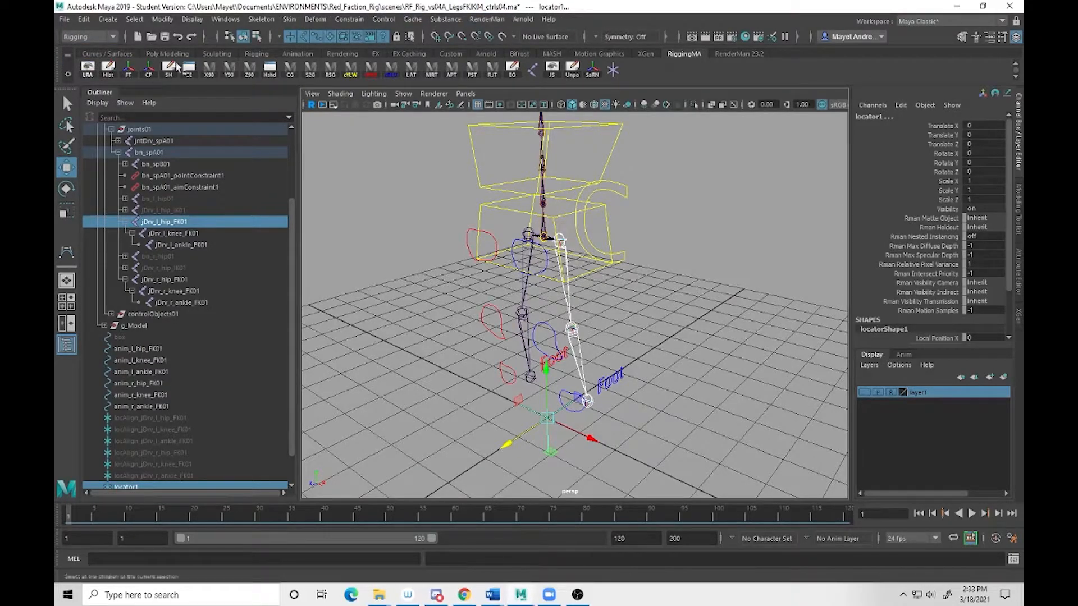
click(349, 19)
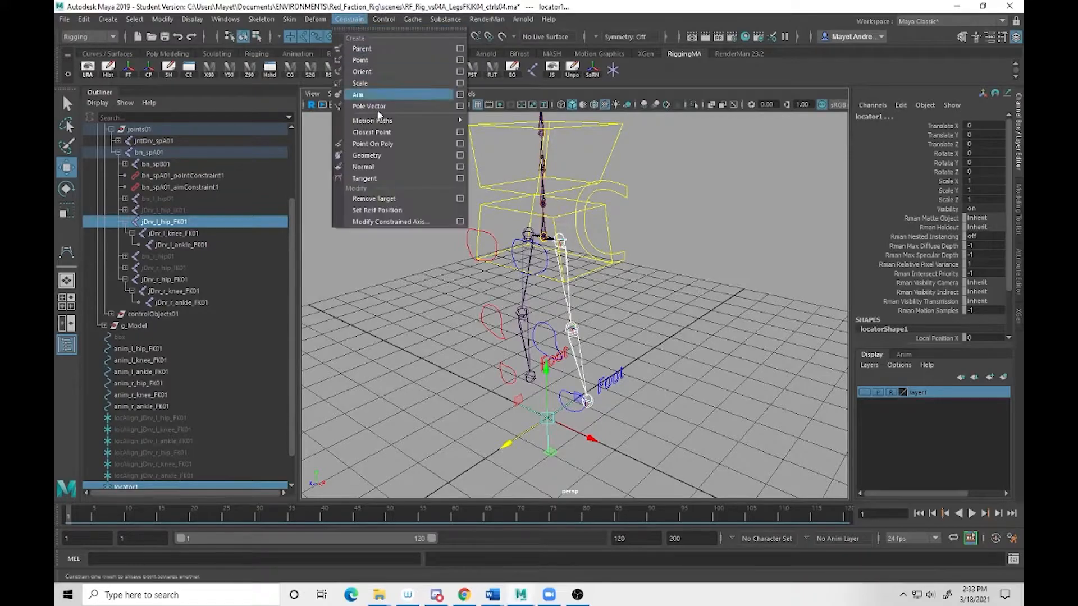
click(460, 48)
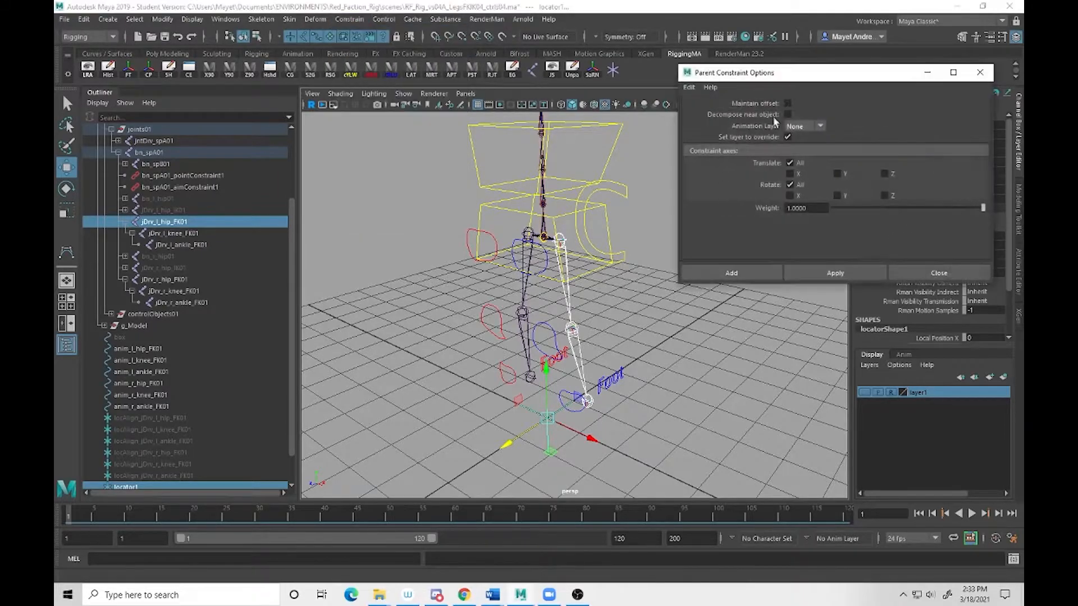
click(830, 275)
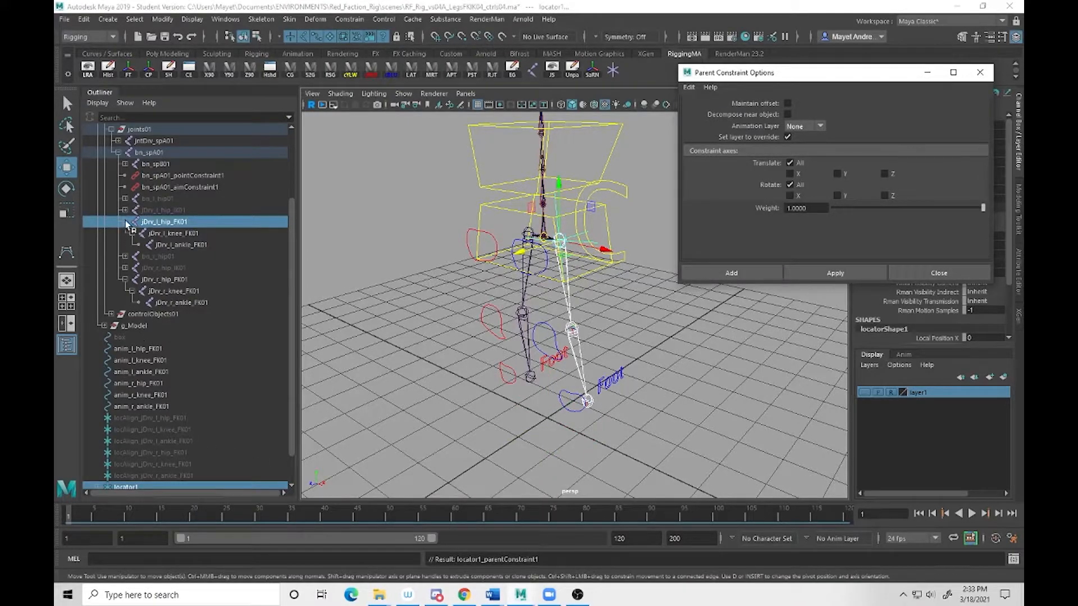
Delete the parent constraint under locator1, close the constraint options and delete the locator itself.
scroll(177, 419, down, 2)
click(97, 453)
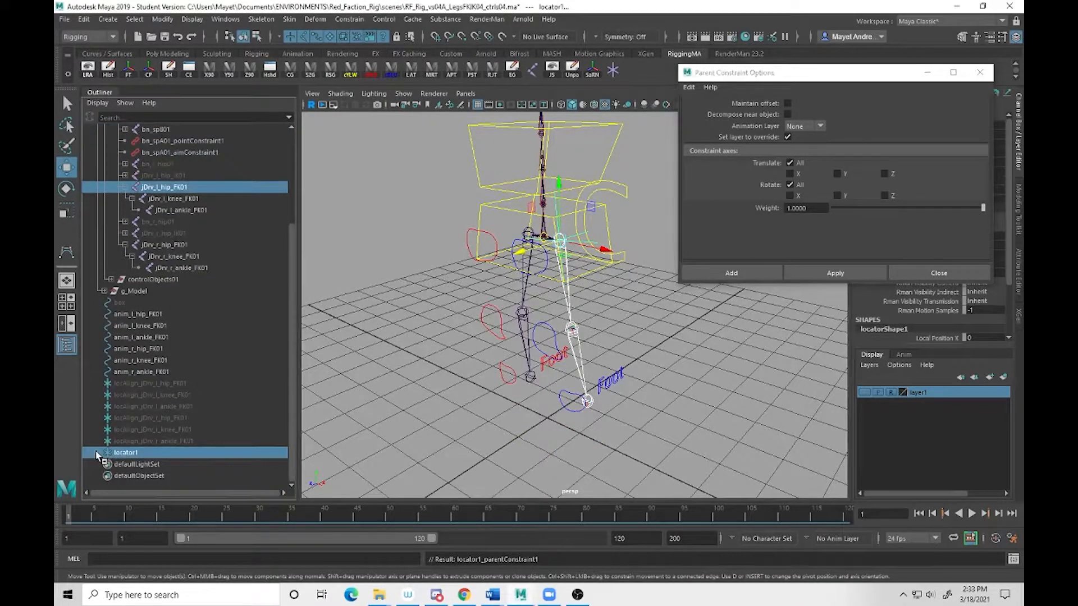
click(150, 464)
key(Delete)
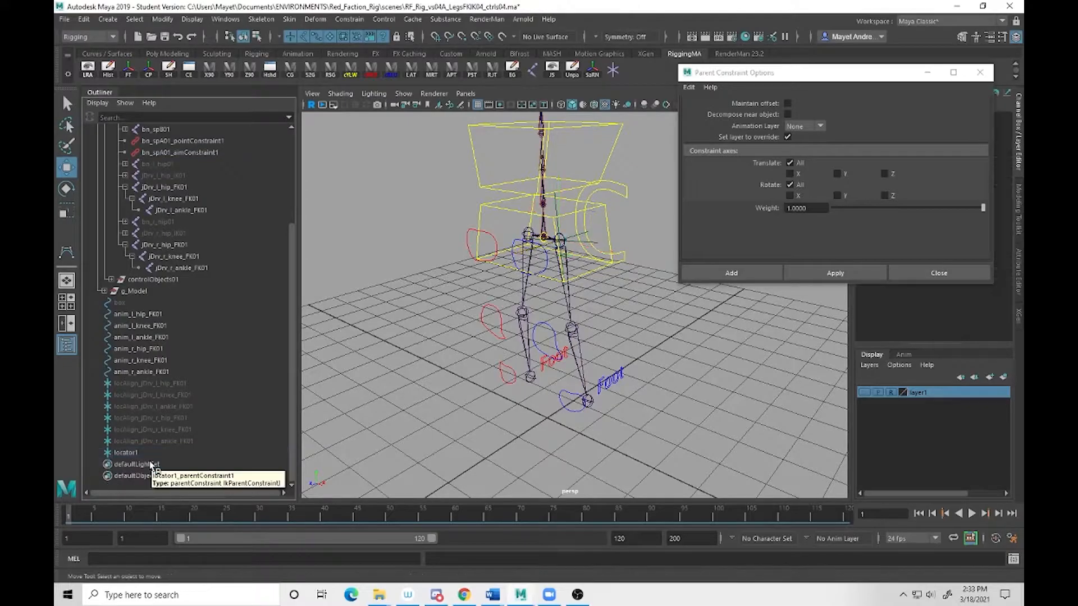
click(127, 452)
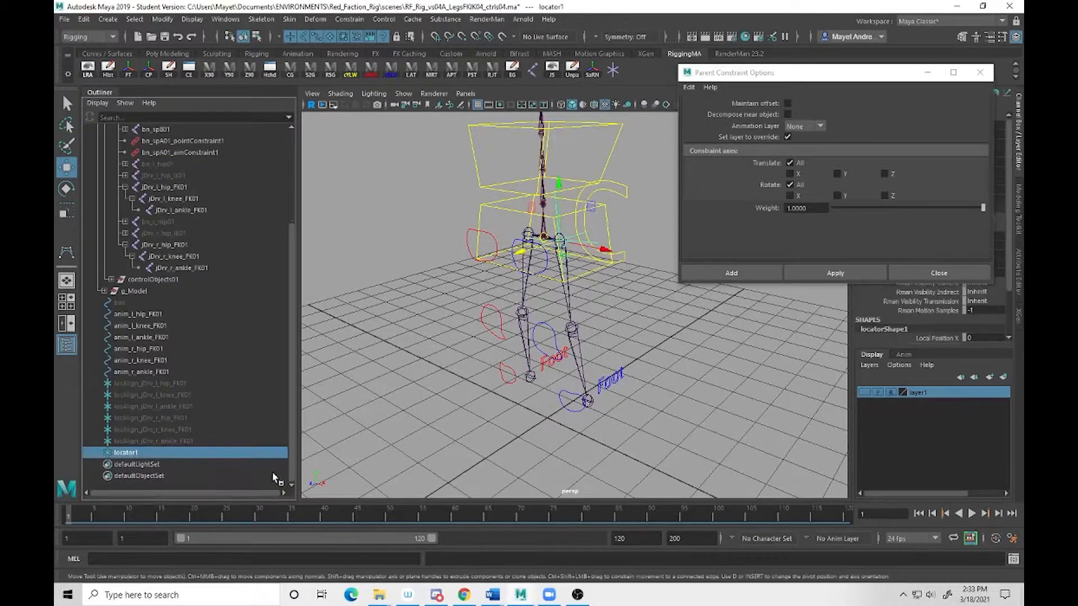
click(980, 71)
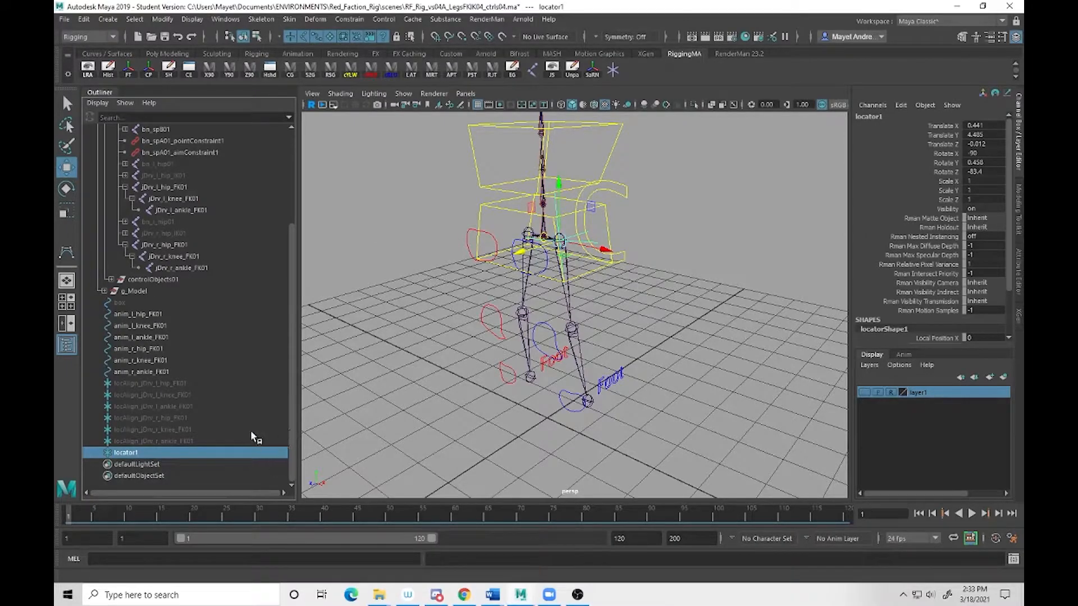
key(Delete)
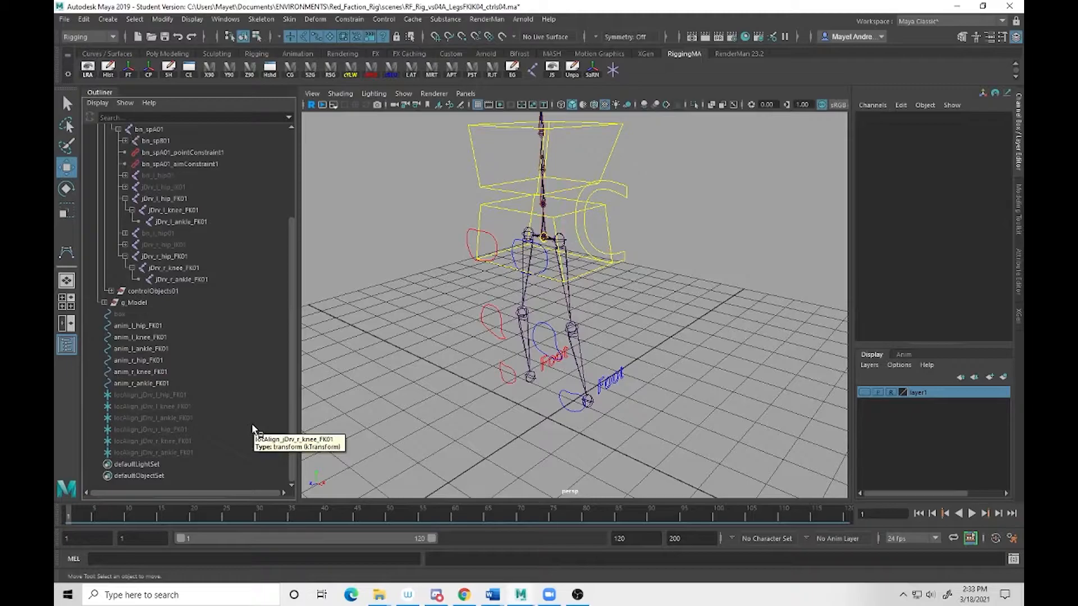
Unhide the six locAlign locators of both FK legs.
click(175, 394)
shift+click(184, 449)
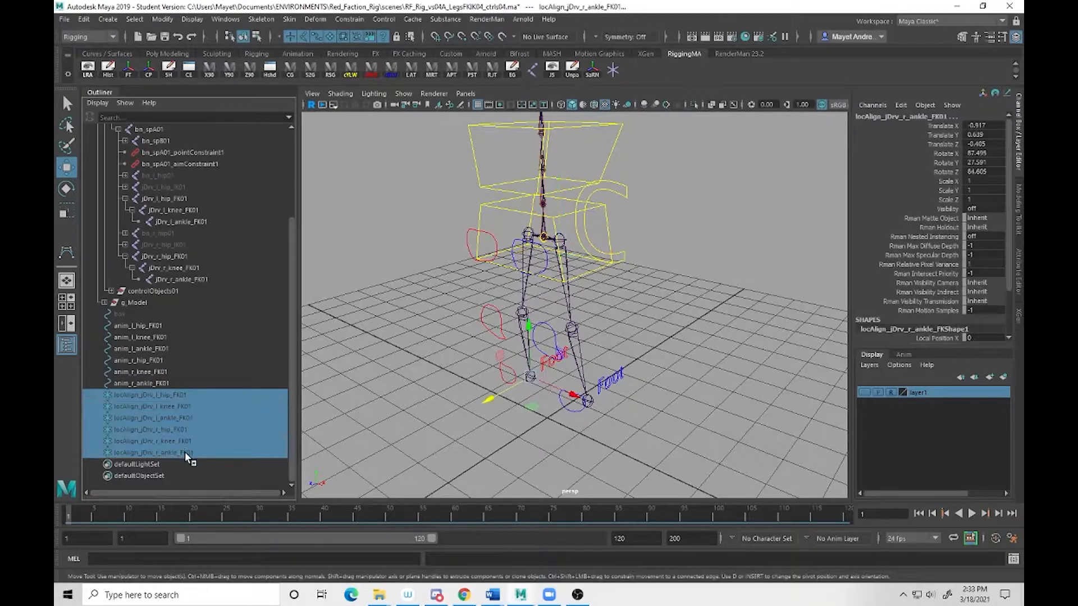
key(h)
Rename the three left-leg locators as locAlign_l_hip_FK01, locAlign_l_knee_FK01 and locAlign_l_ankle_FK01.
click(160, 397)
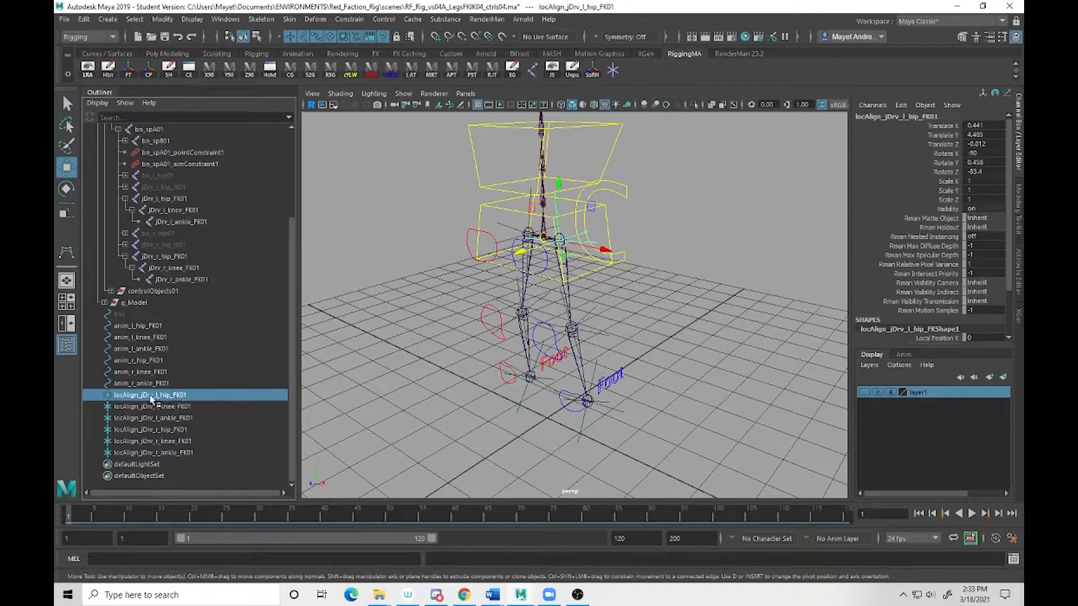
double_click(152, 396)
drag(140, 396, 154, 395)
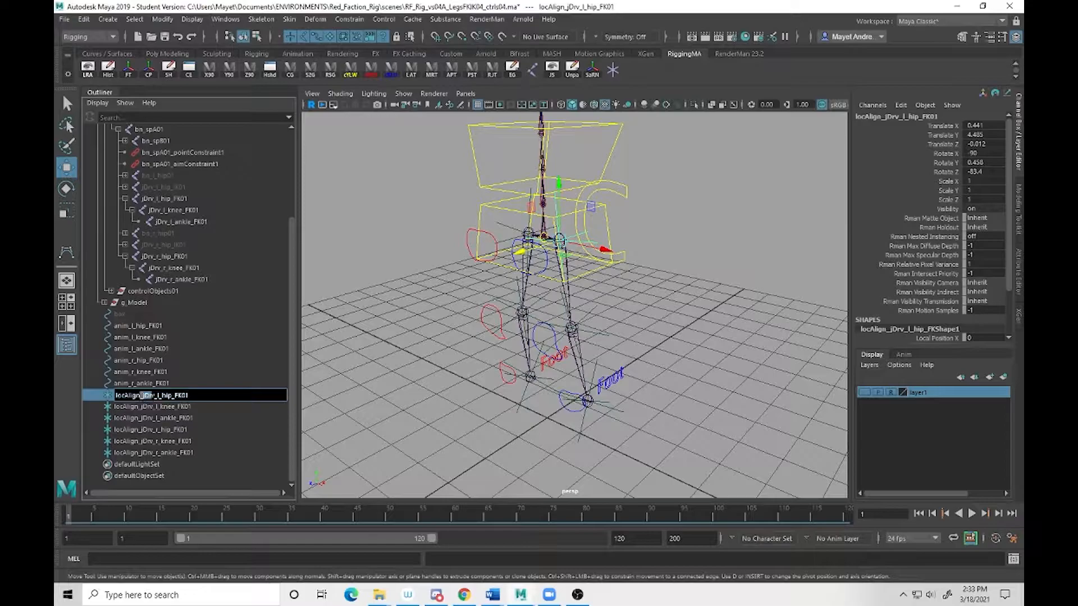
key(BackSpace)
double_click(147, 409)
drag(140, 407, 153, 419)
key(BackSpace)
double_click(148, 419)
key(BackSpace)
Rename the right hip and knee locators as locAlign_r_hip_FK01 and locAlign_r_knee_FK01.
double_click(147, 430)
click(141, 430)
drag(141, 430, 153, 430)
key(BackSpace)
click(144, 442)
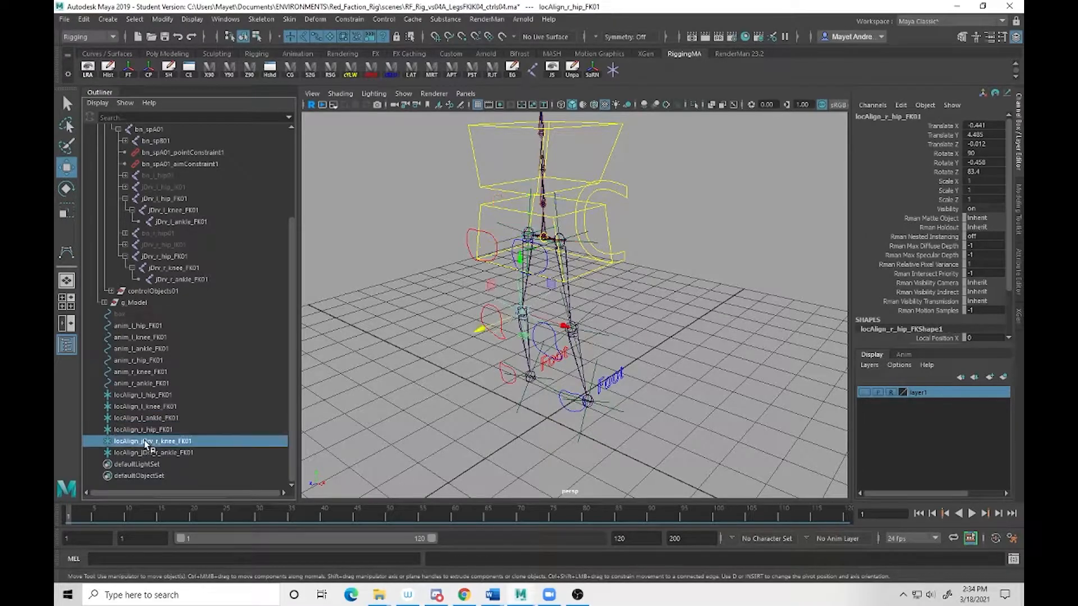
double_click(144, 442)
click(141, 442)
drag(142, 441, 158, 442)
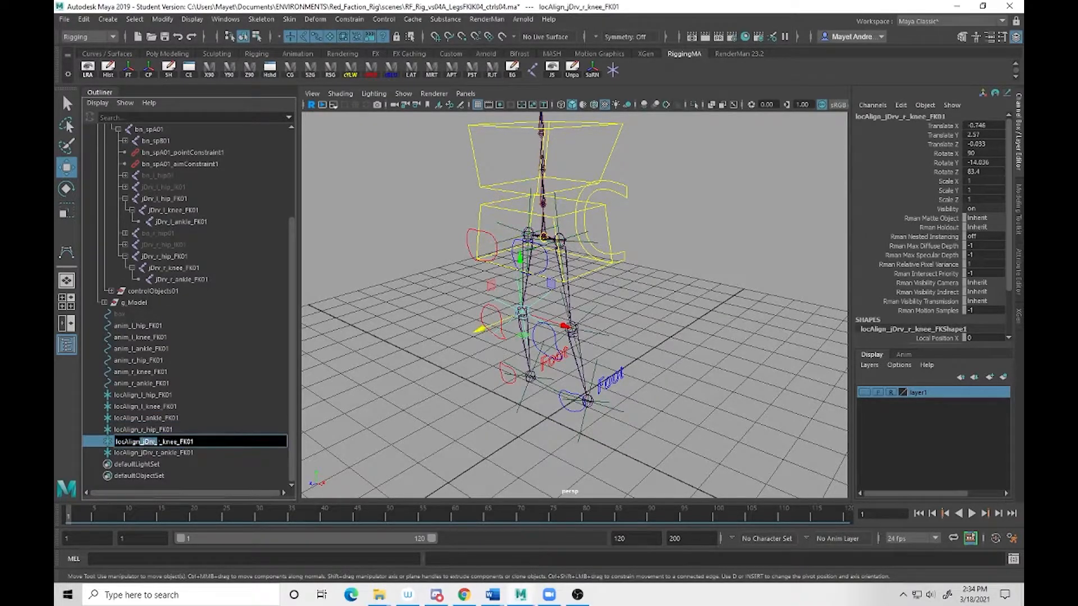
key(BackSpace)
Rename the right ankle locator as locAlign_r_ankle_FK01 and save the scene.
double_click(137, 453)
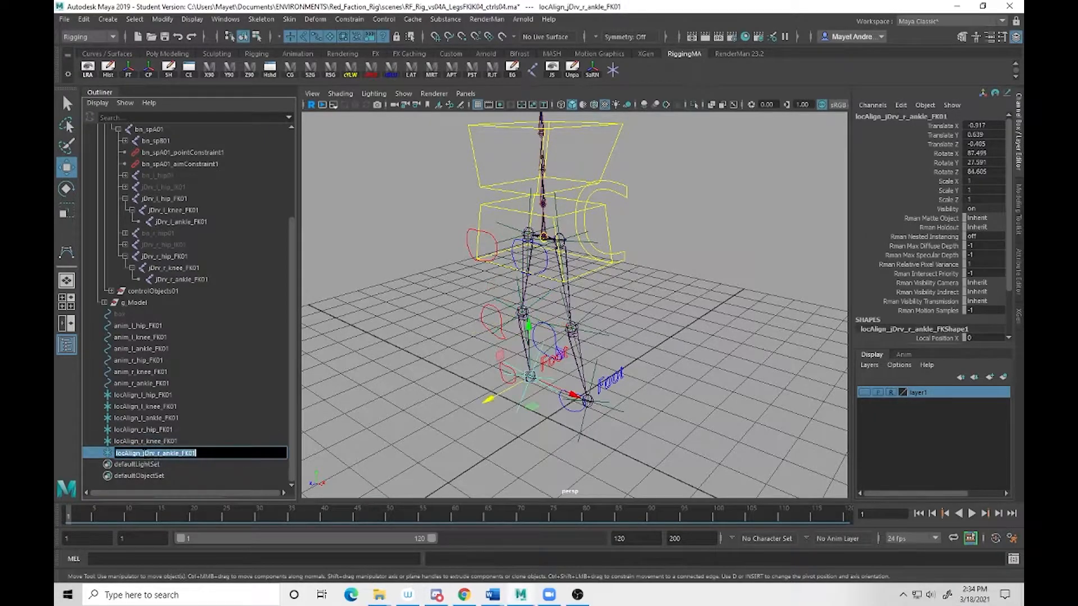
click(140, 453)
drag(140, 453, 153, 453)
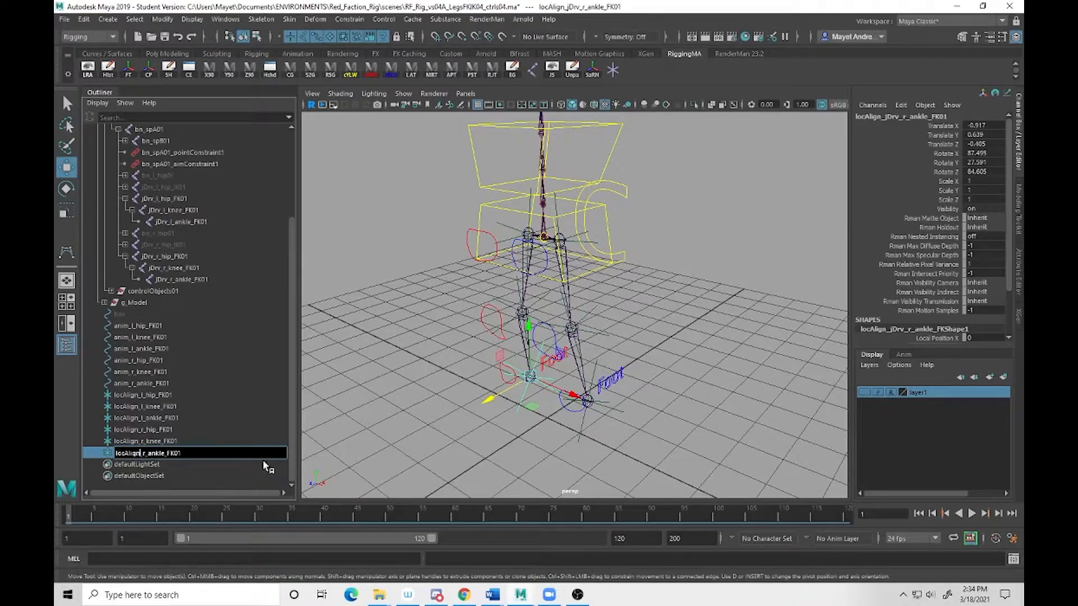
key(Return)
key(ctrl+s)
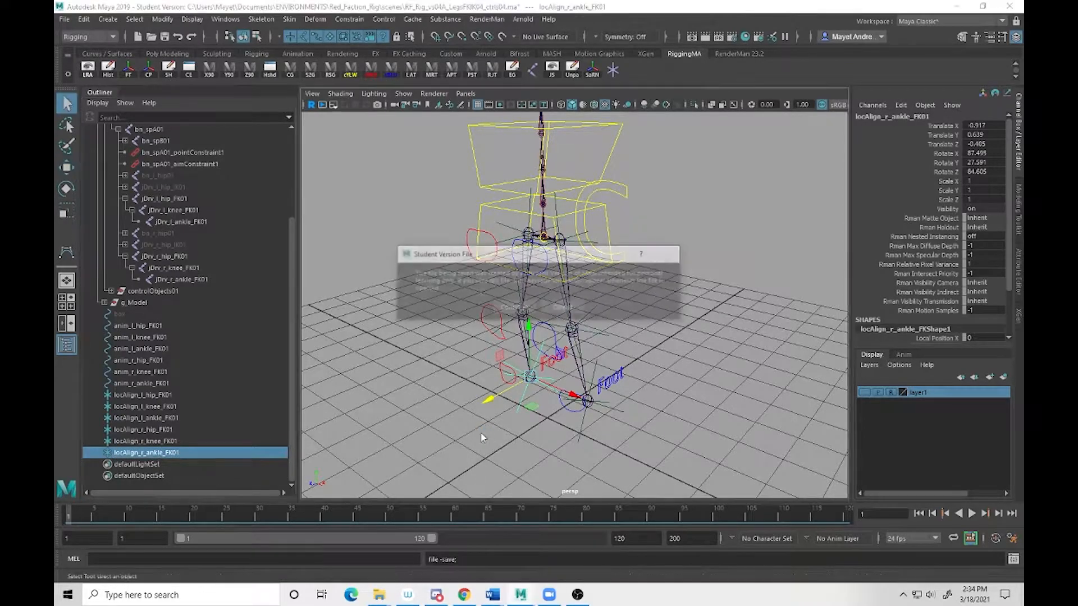
click(520, 306)
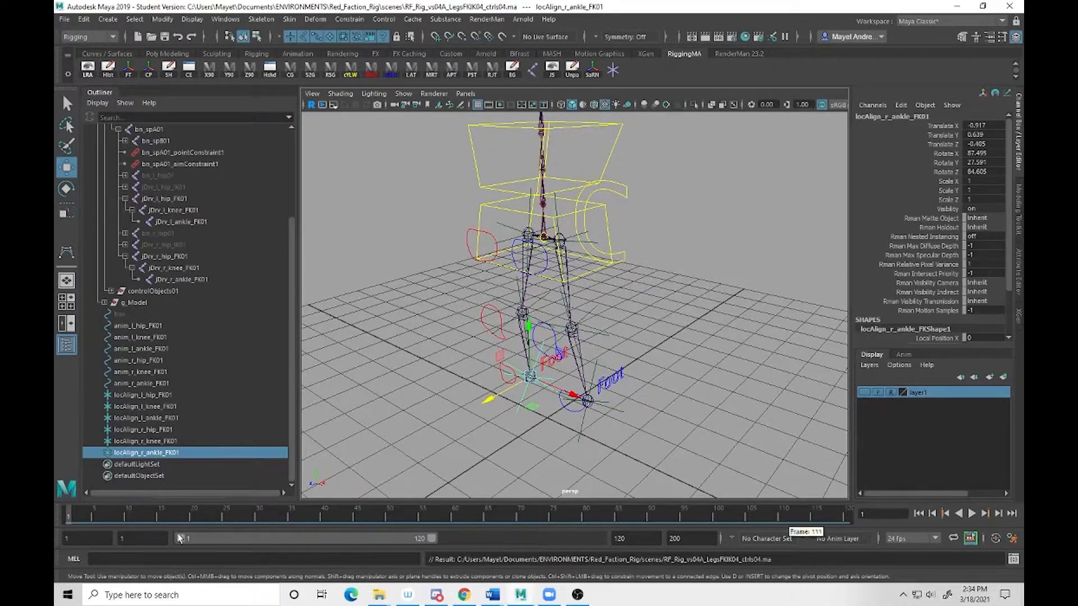
Set Local Scale X, Y and Z of all six locAlign locators to 0.4.
drag(166, 396, 166, 449)
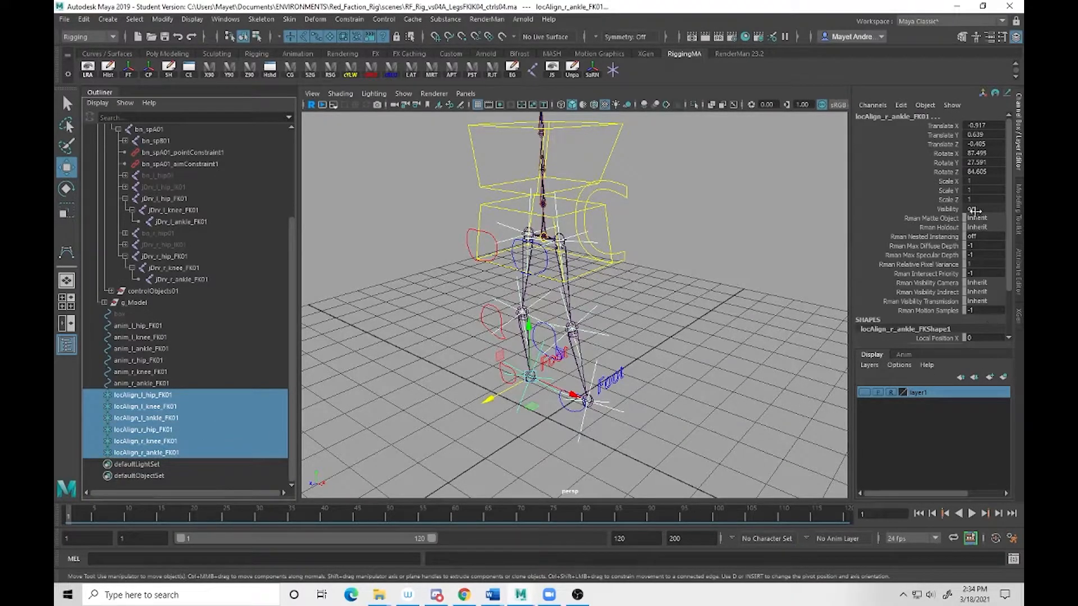
scroll(985, 278, down, 2)
click(970, 308)
drag(970, 307, 975, 326)
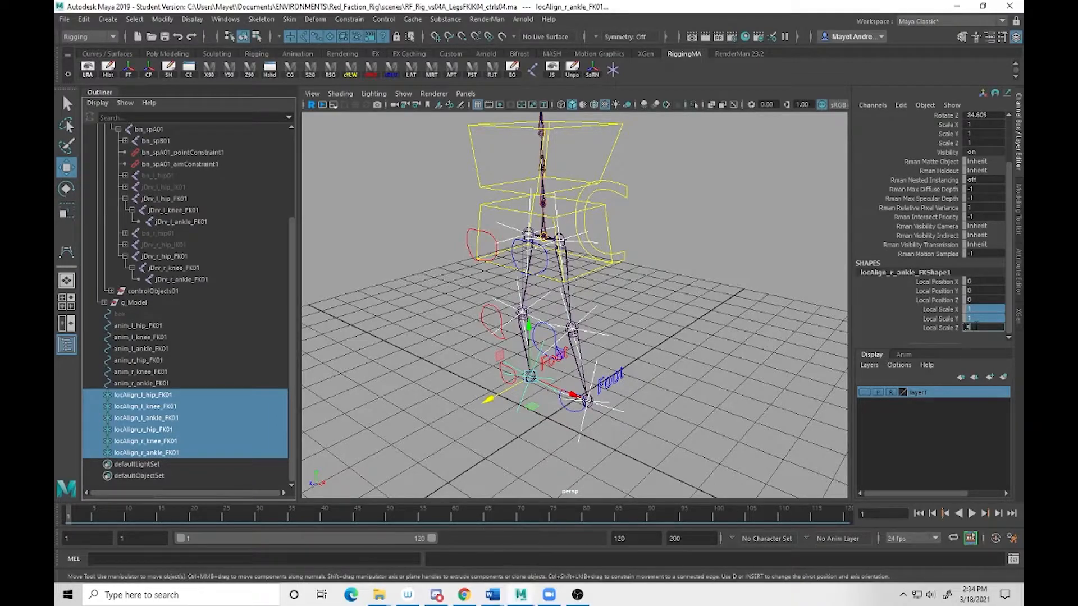
text(0.4)
key(Return)
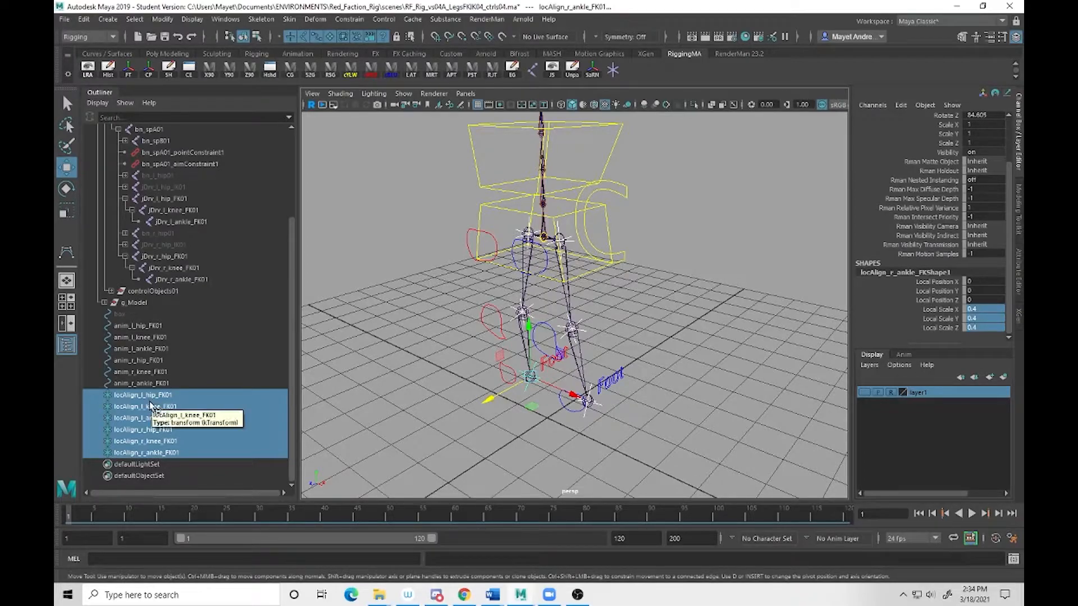
Parent the anim_l_ankle_FK01 control under locAlign_l_ankle_FK01 and freeze the control's transformations.
click(568, 410)
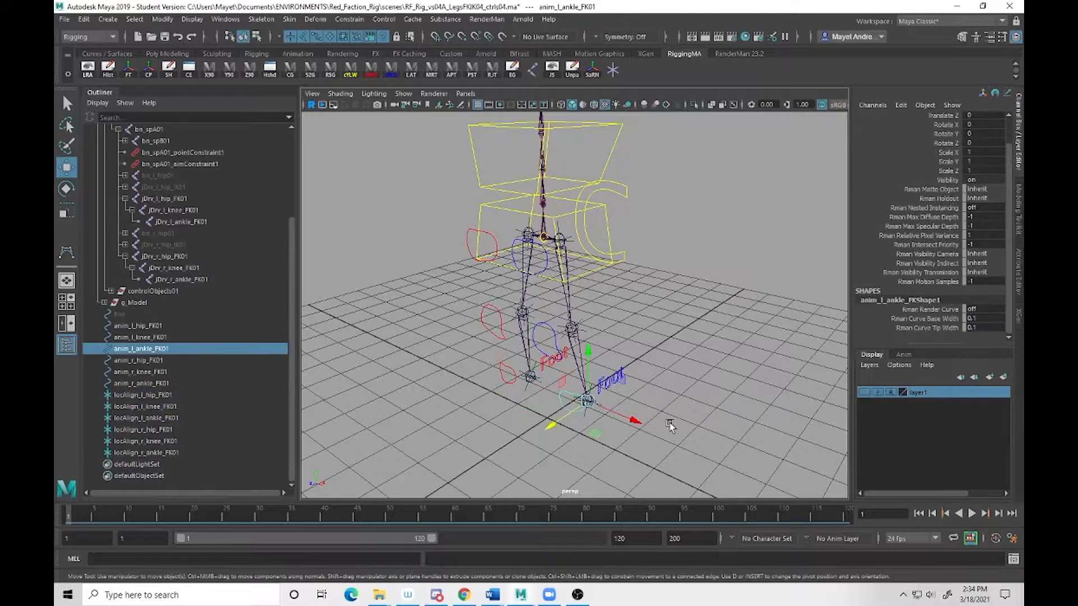
key(q)
alt+drag(648, 436, 576, 464)
alt+middle_drag(576, 463, 581, 401)
alt+right_drag(582, 400, 695, 452)
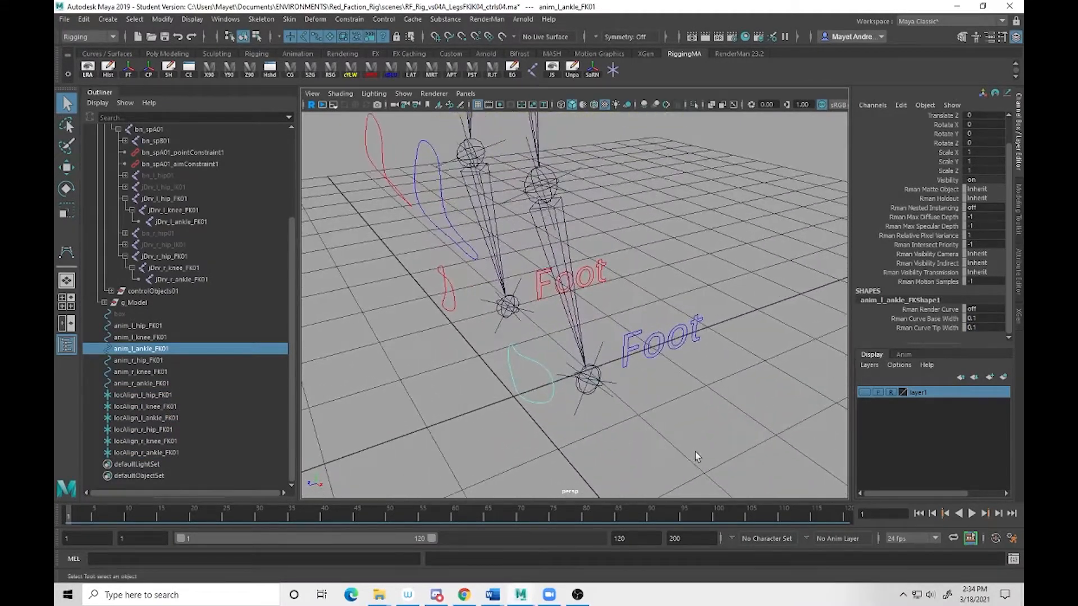
shift+click(604, 396)
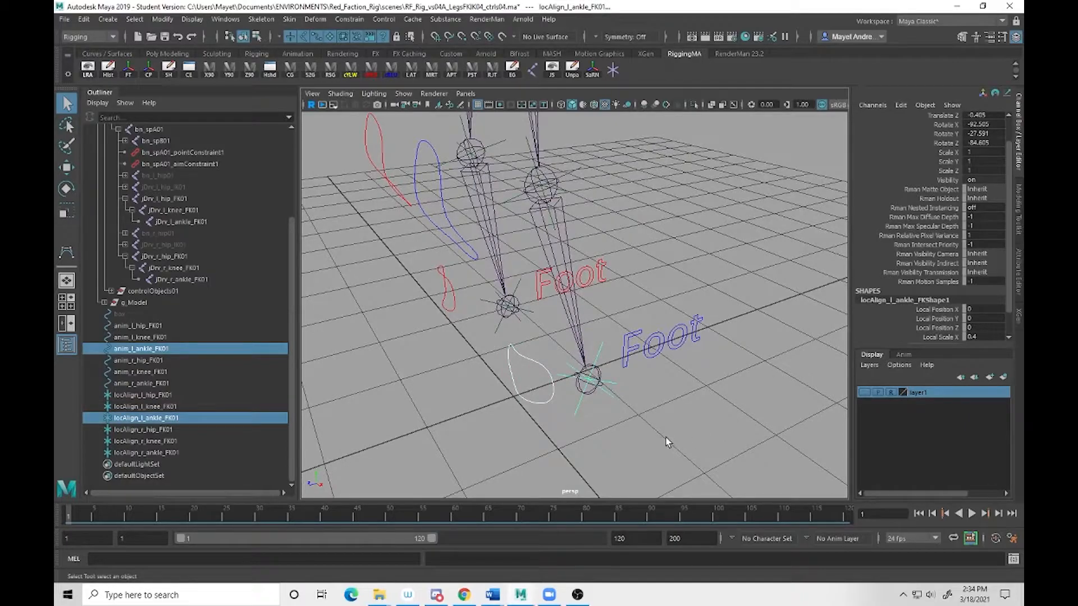
key(p)
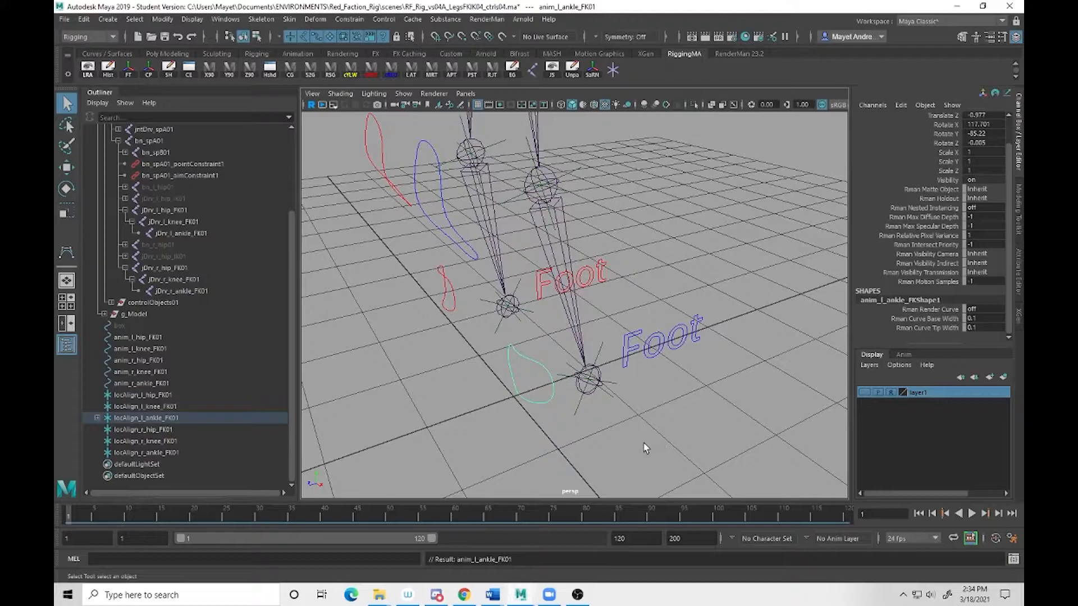
click(543, 364)
click(128, 68)
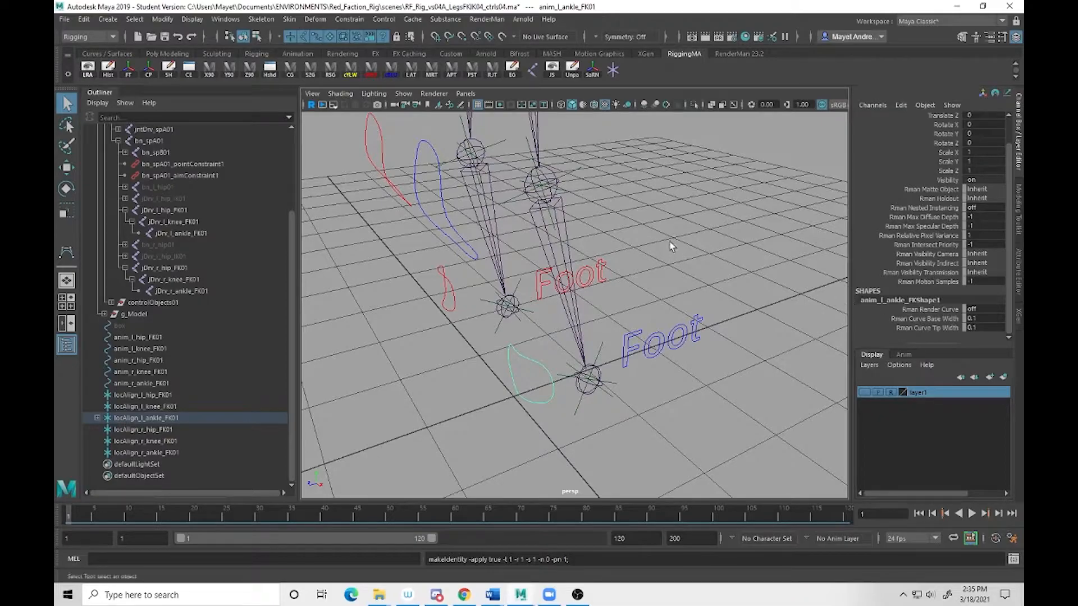
Parent the anim_l_knee_FK01 control under locAlign_l_knee_FK01 and freeze the control's transformations.
click(447, 227)
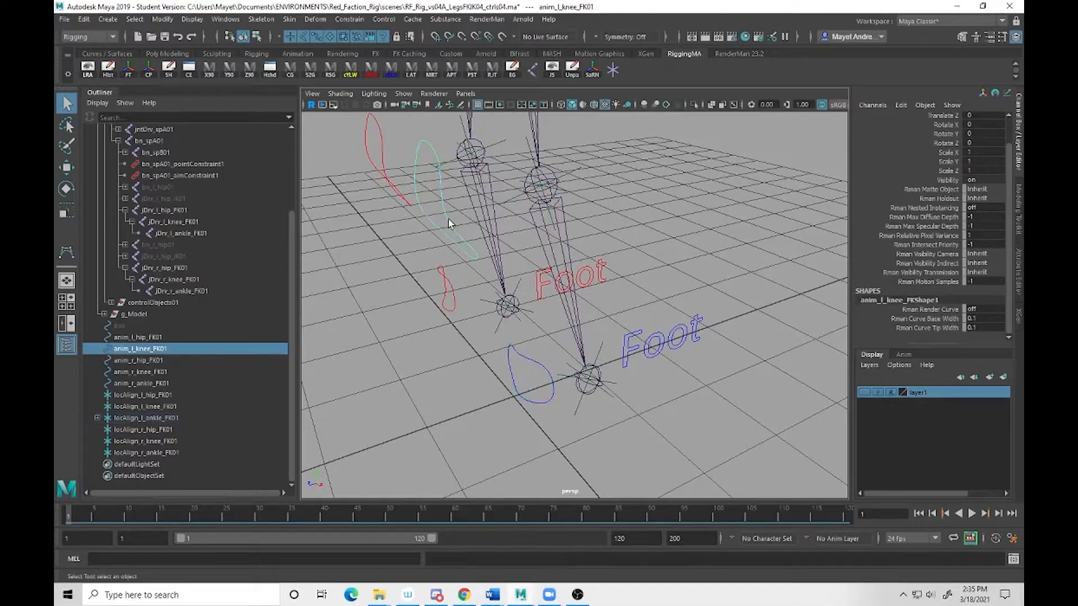
shift+click(512, 202)
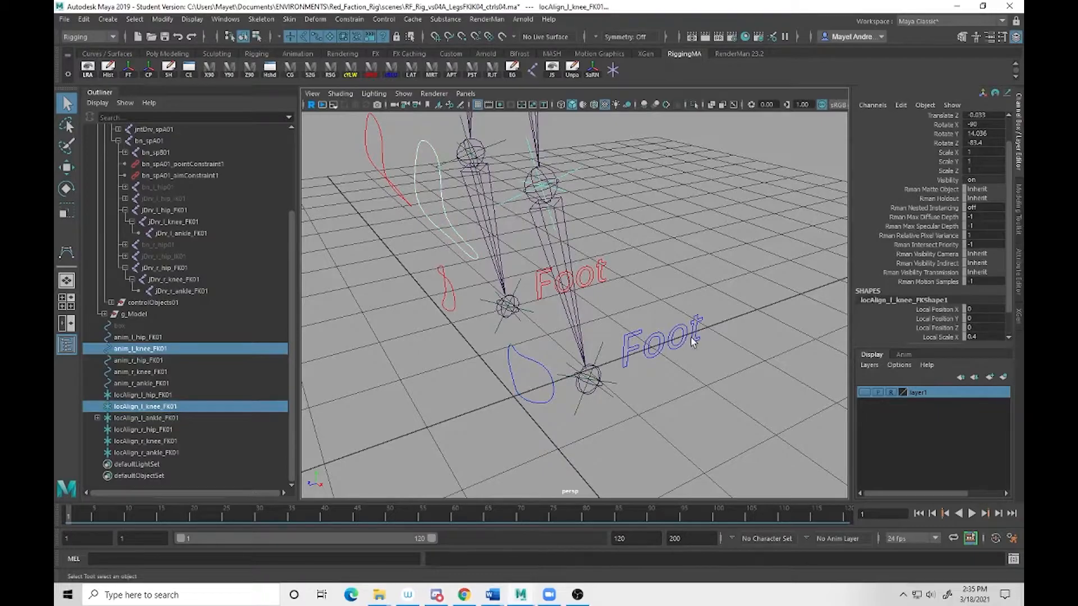
key(p)
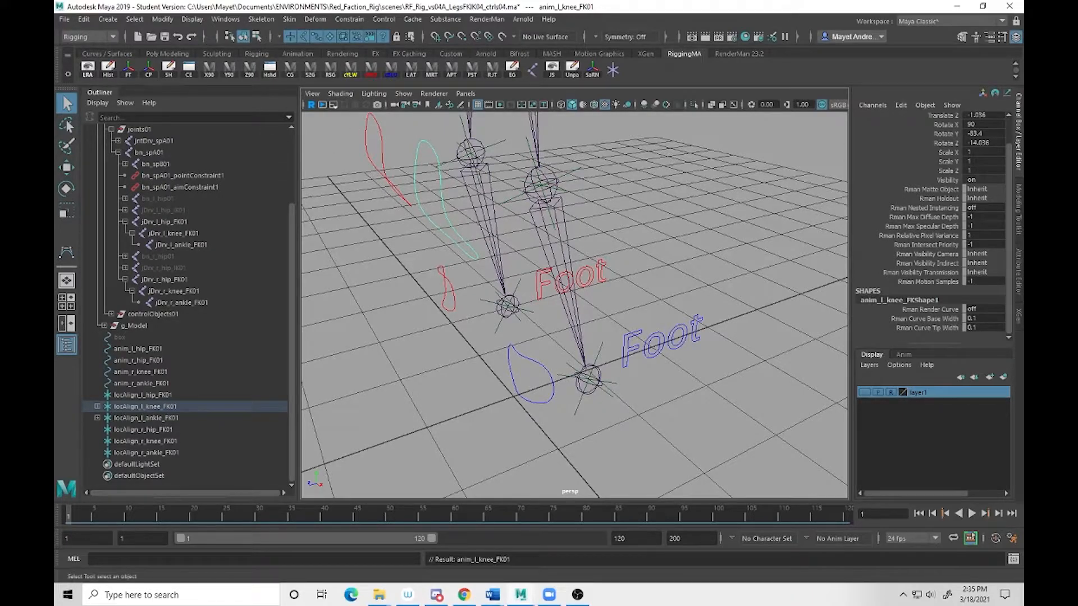
click(127, 72)
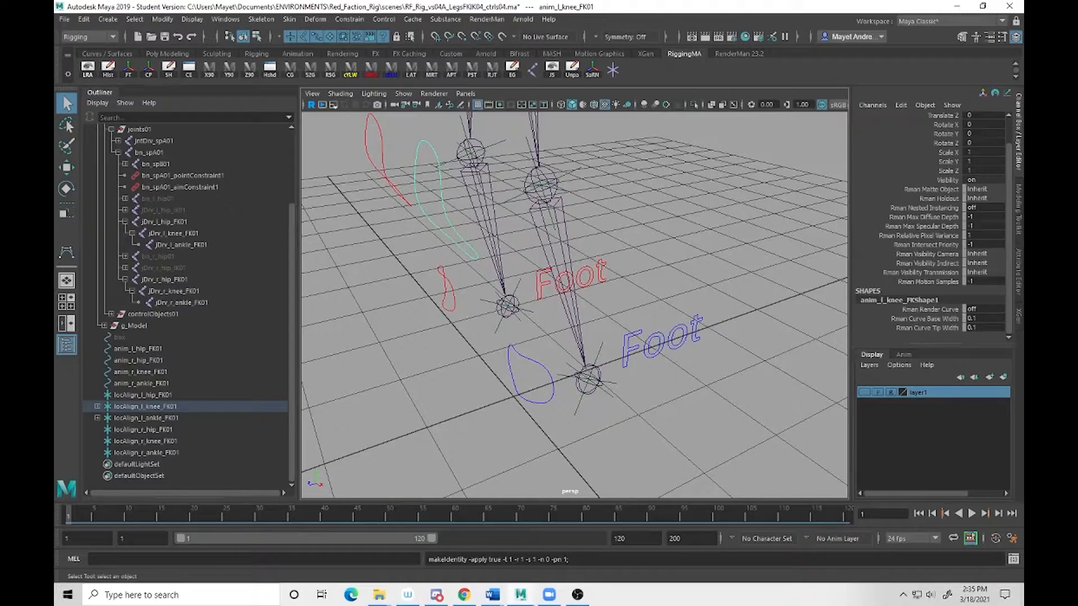
Parent the anim_l_hip_FK01 control under locAlign_l_hip_FK01 and freeze the control's transformations.
alt+middle_drag(586, 289, 643, 352)
alt+right_drag(642, 351, 586, 307)
alt+drag(518, 216, 518, 216)
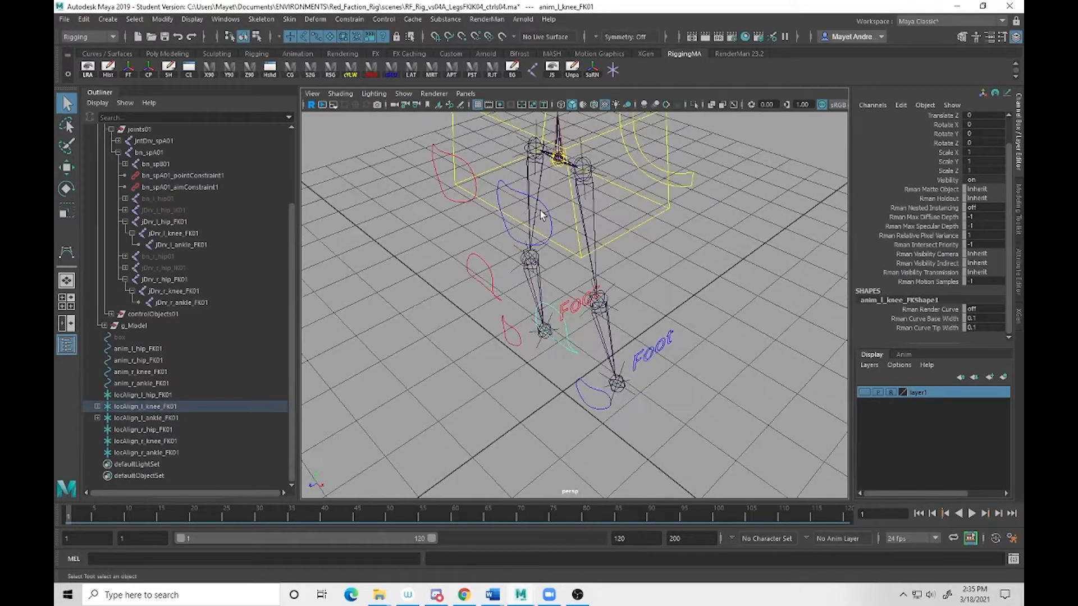
click(551, 224)
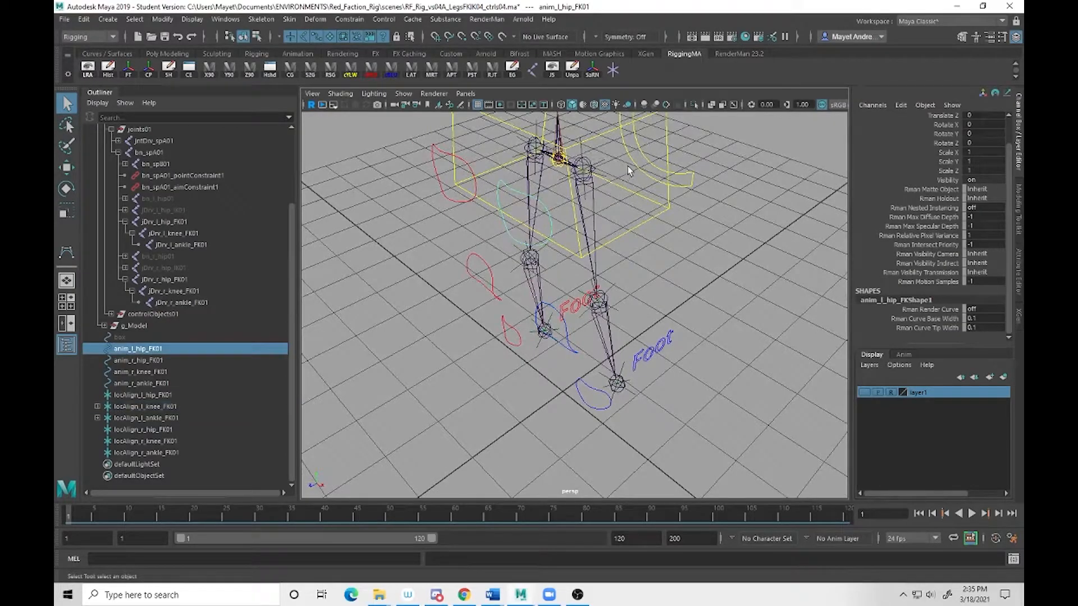
shift+click(604, 159)
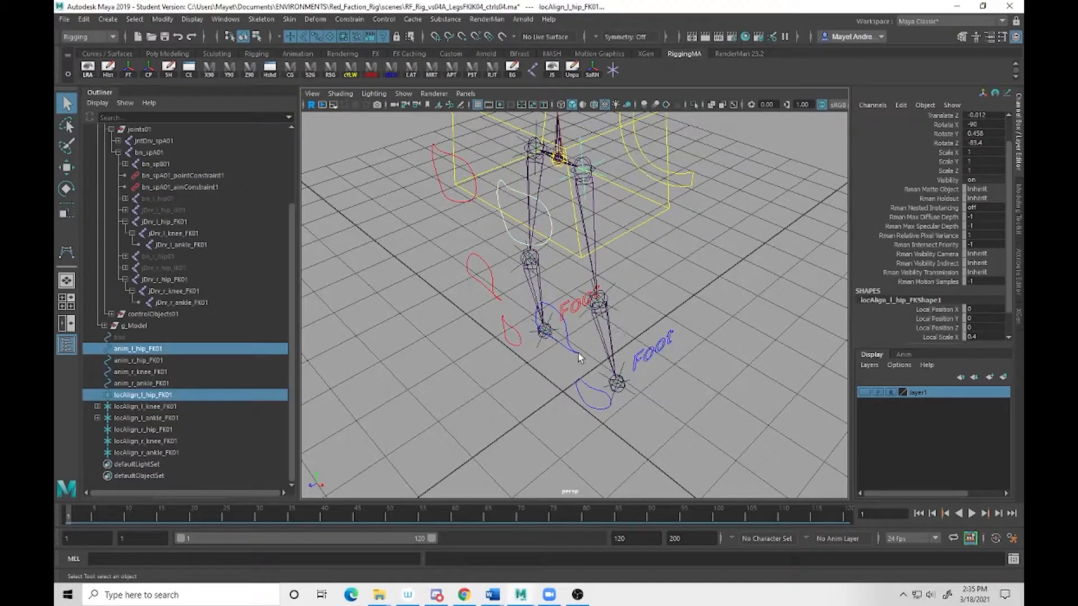
key(p)
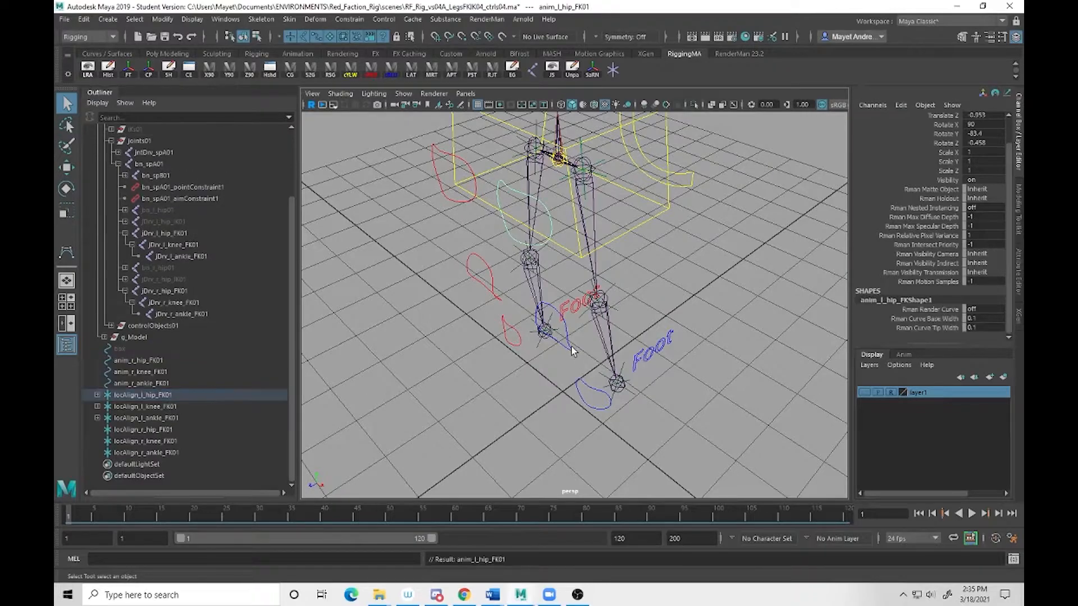
click(129, 70)
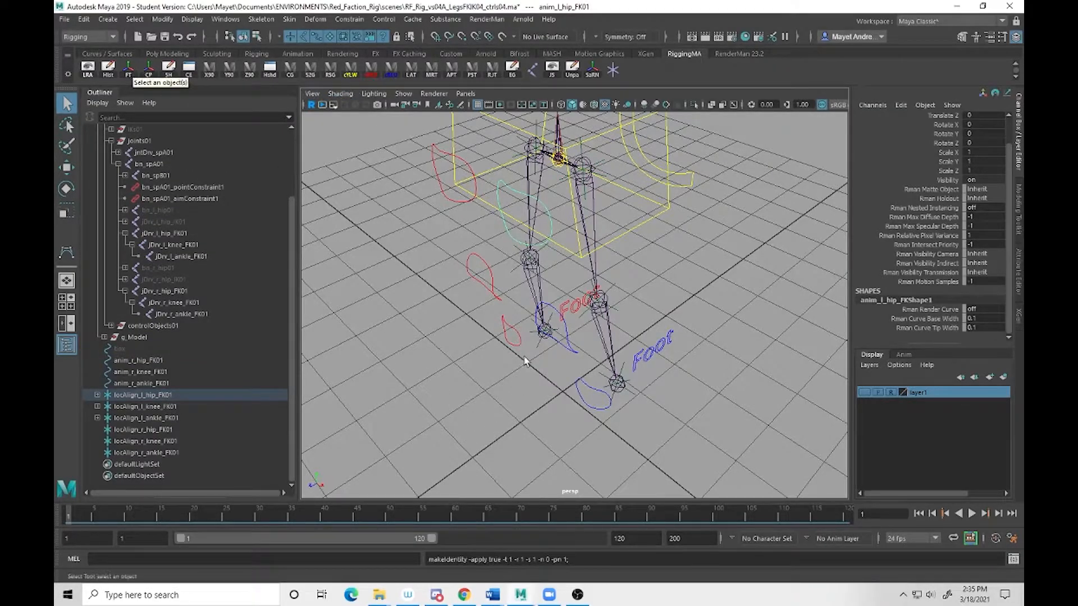
Parent the anim_r_ankle_FK01 control under locAlign_r_ankle_FK01 and freeze the control's transformations.
click(517, 342)
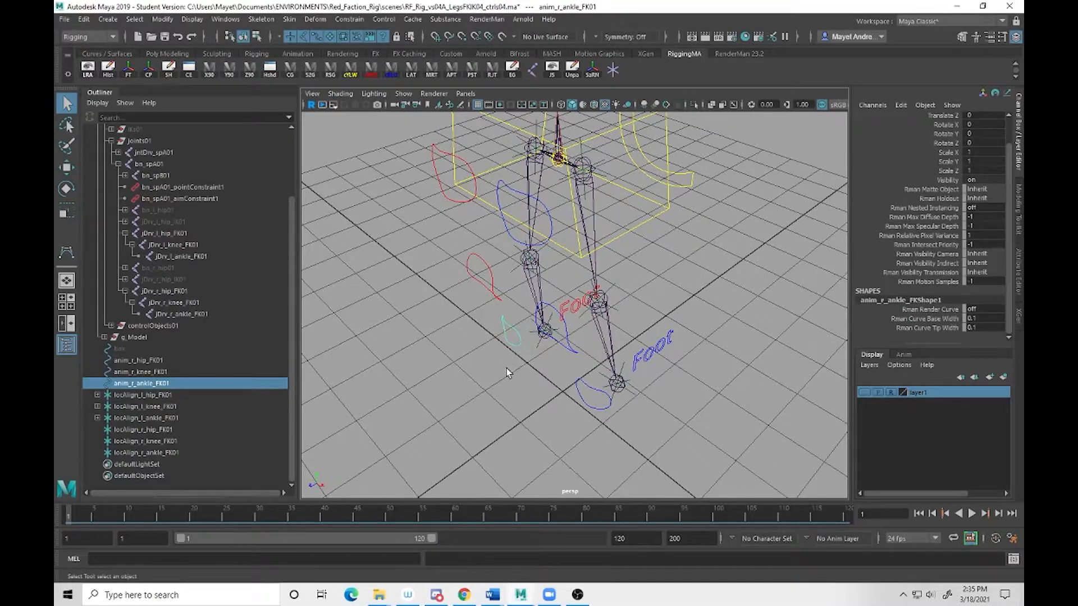
alt+drag(507, 374, 531, 374)
shift+click(543, 373)
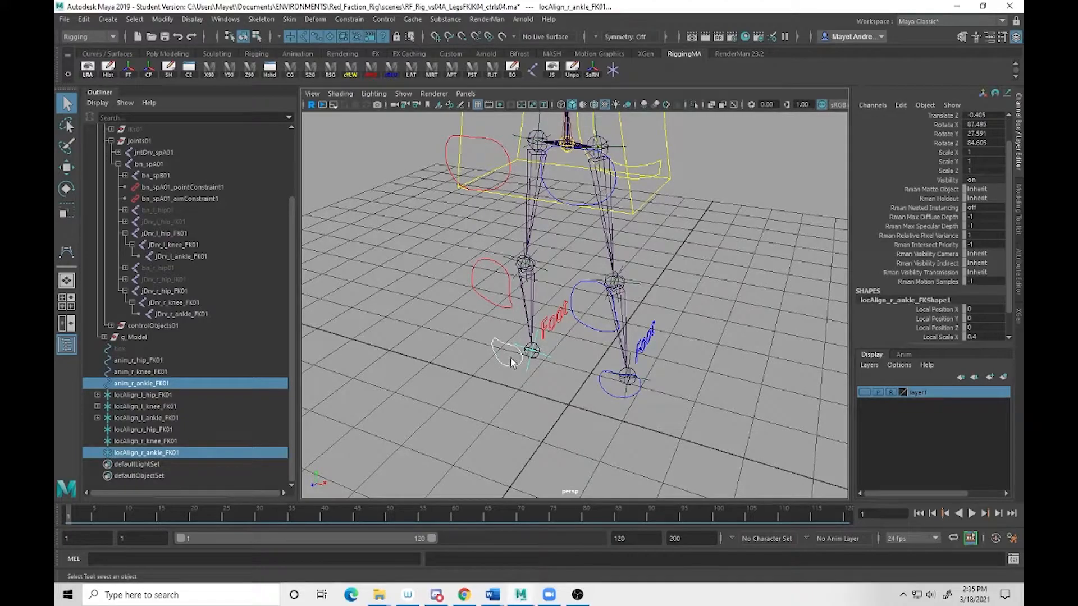
key(p)
click(131, 72)
Parent the anim_r_knee_FK01 control under locAlign_r_knee_FK01 and freeze the control's transformations.
drag(497, 295, 538, 310)
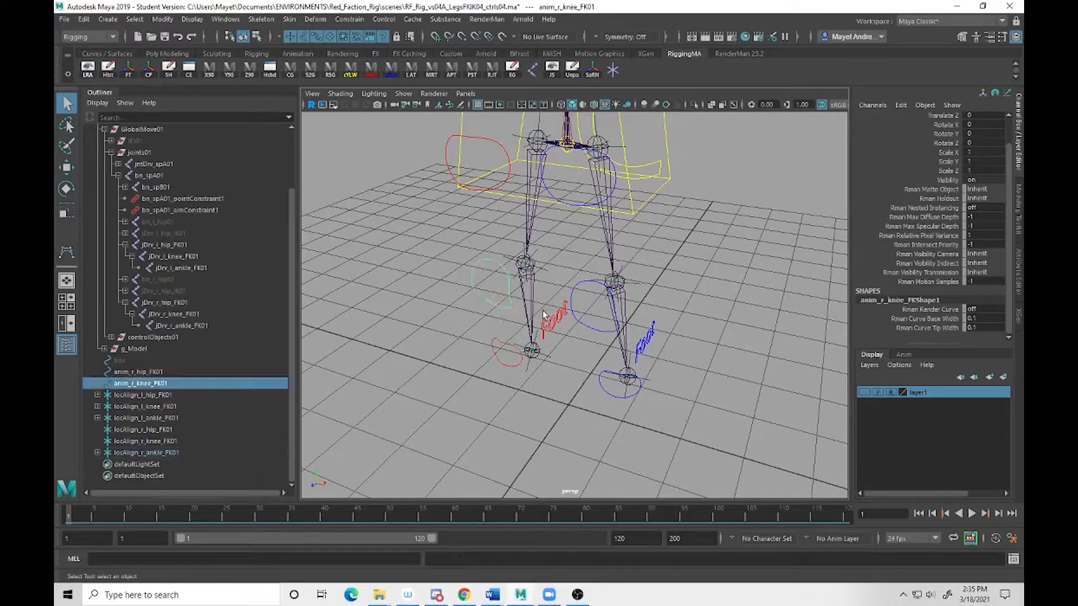
shift+click(545, 269)
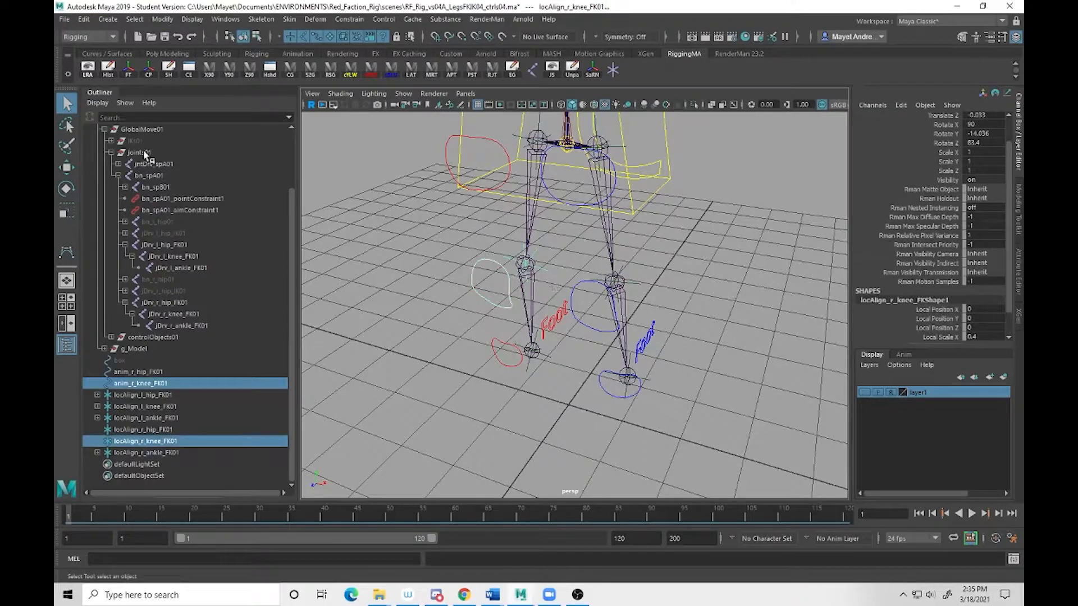
key(p)
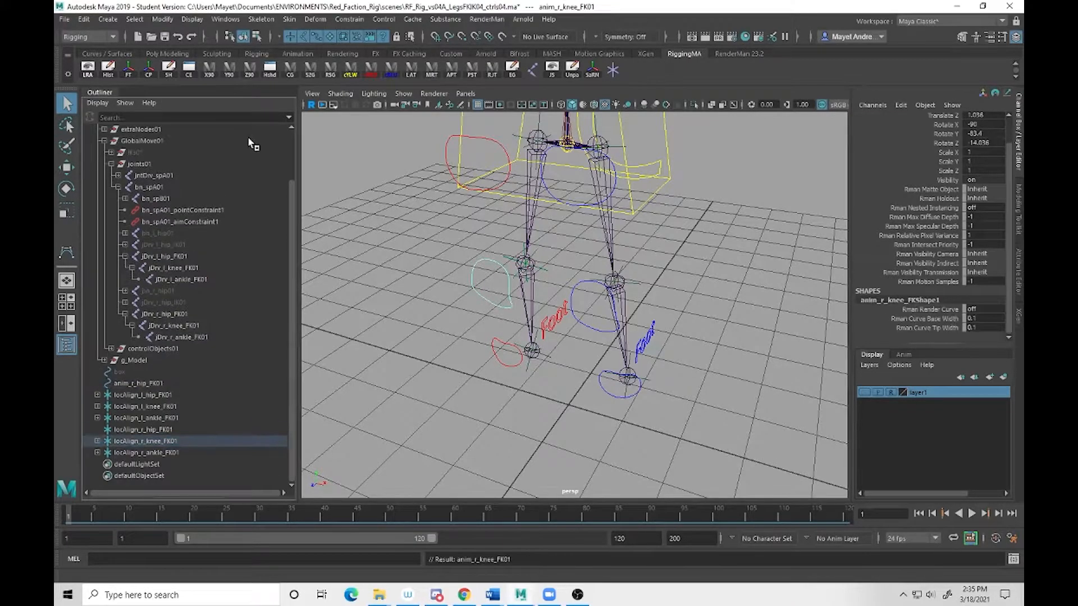
click(130, 76)
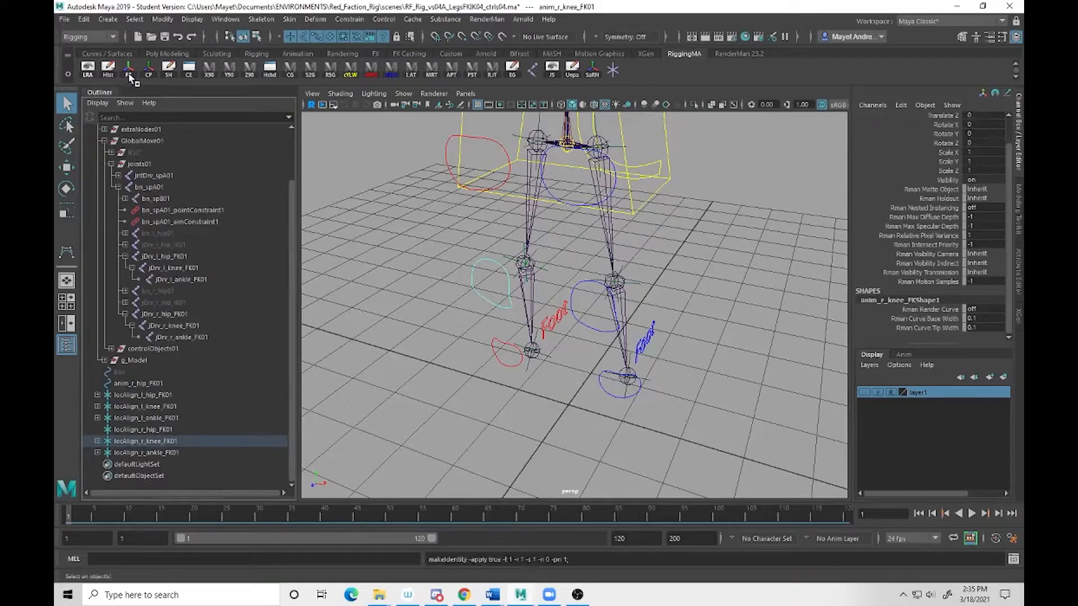
Undo the right hip control's selection, parent anim_r_knee_FK01 under locAlign_r_hip_FK01 and freeze the control's transformations.
alt+middle_drag(525, 254, 535, 300)
alt+drag(535, 300, 427, 283)
click(464, 303)
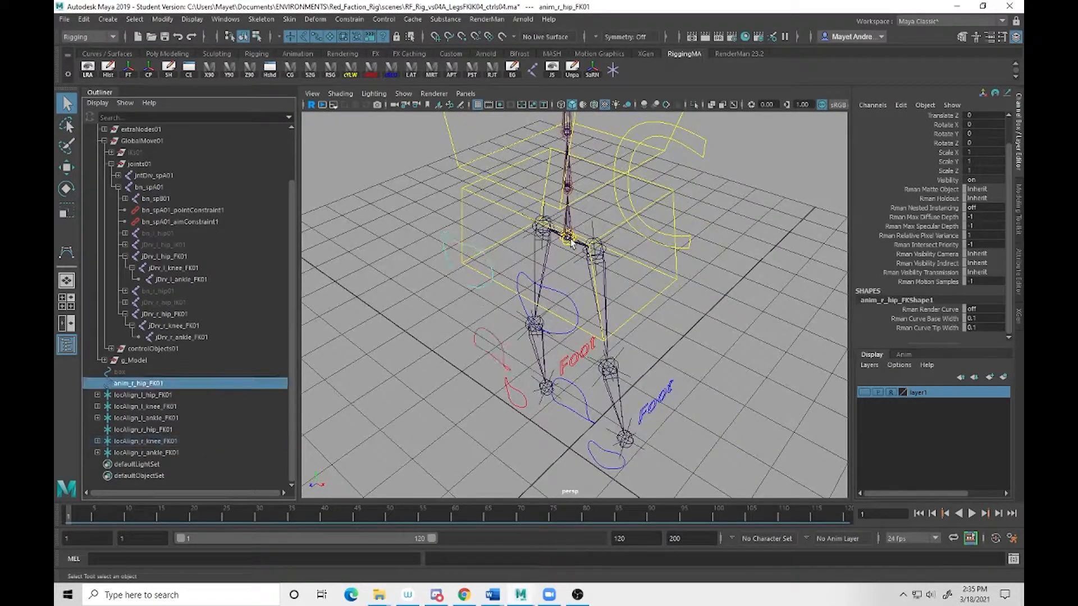
key(ctrl+z)
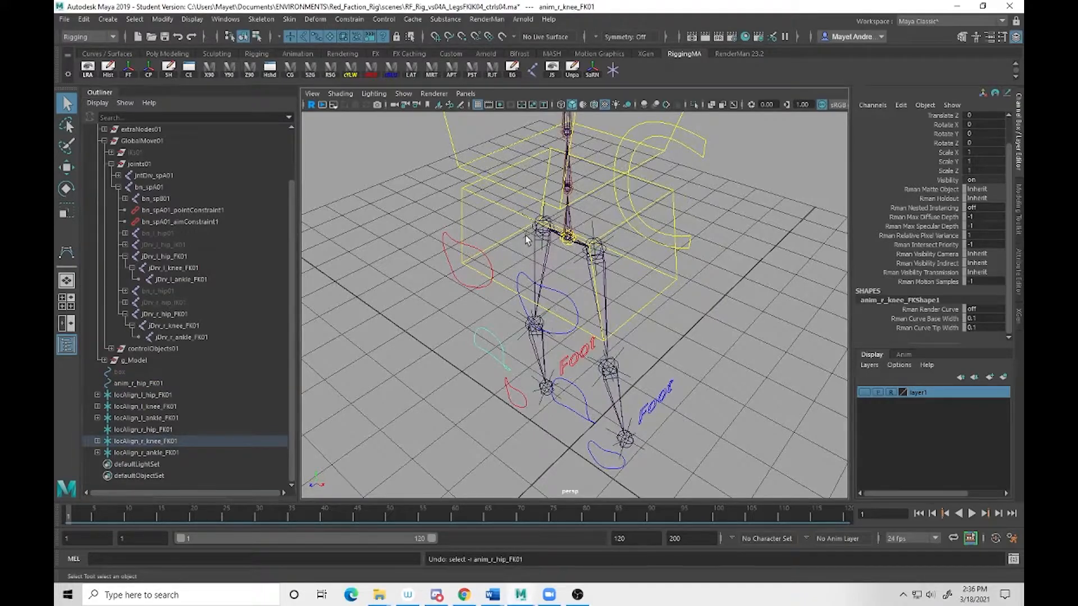
click(533, 238)
key(ctrl+z)
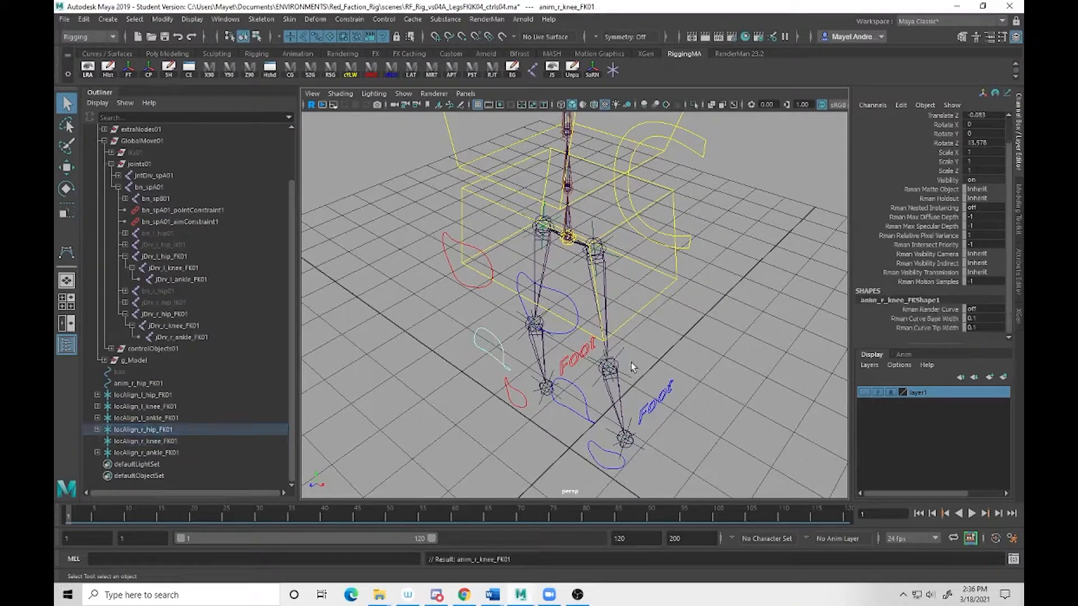
click(129, 73)
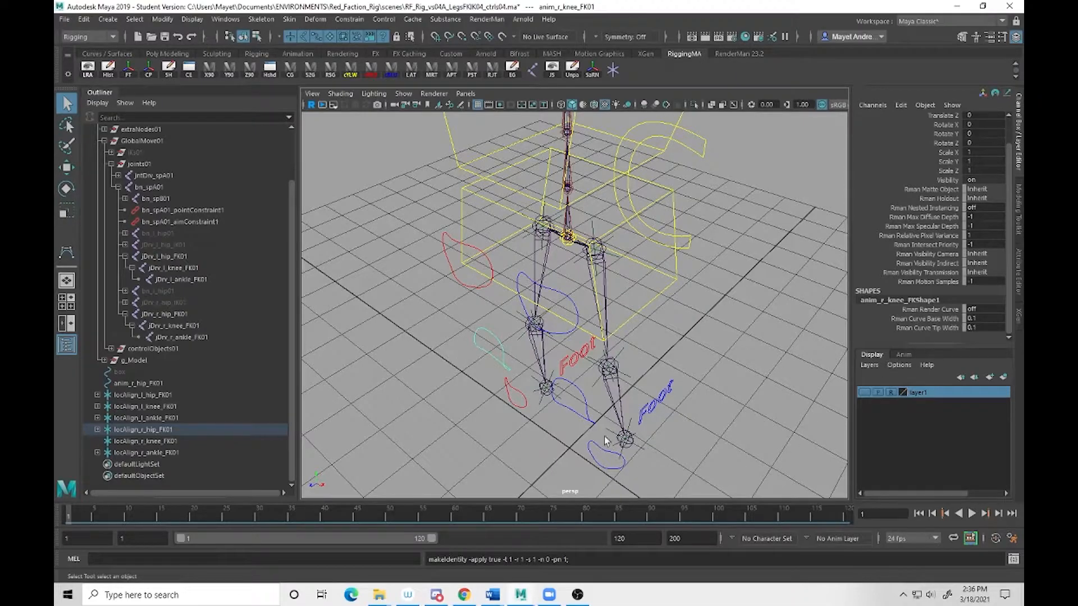
Parent the locAlign_l_ankle_FK01 locator under the anim_l_knee_FK01 control.
click(641, 449)
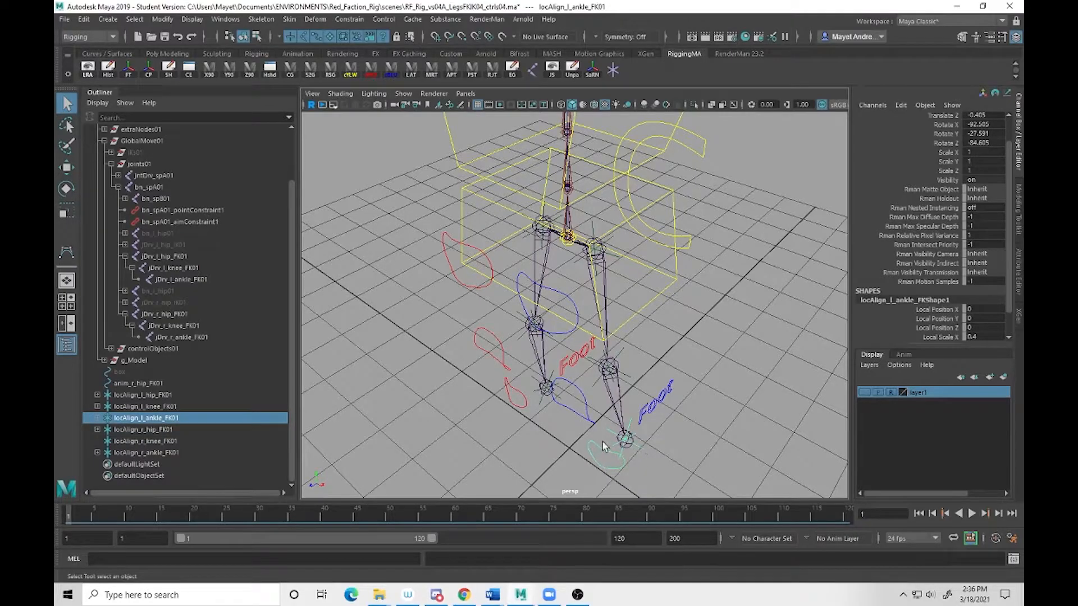
click(588, 421)
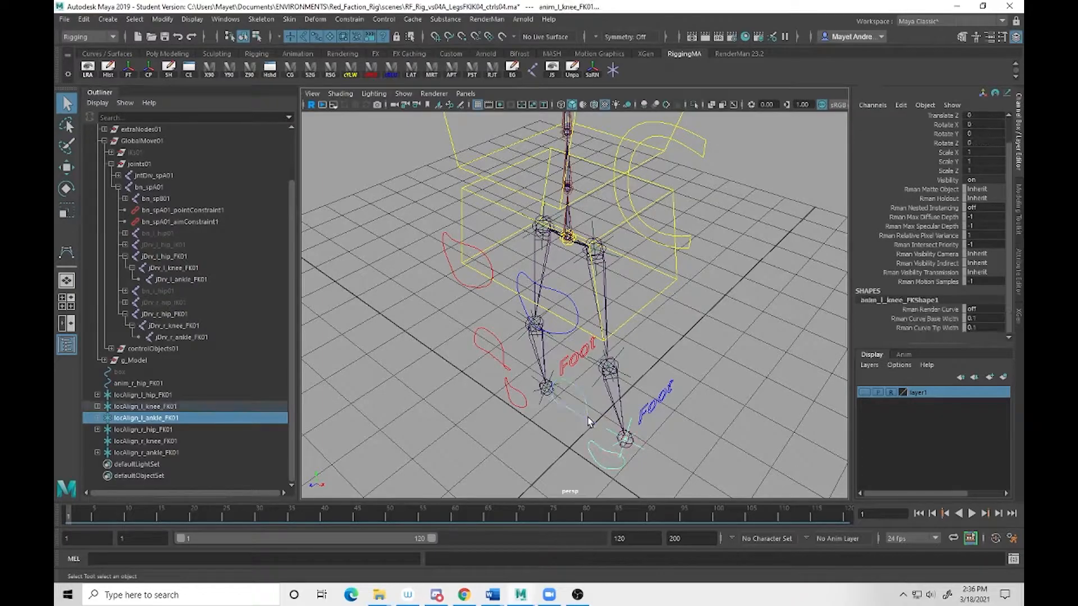
key(p)
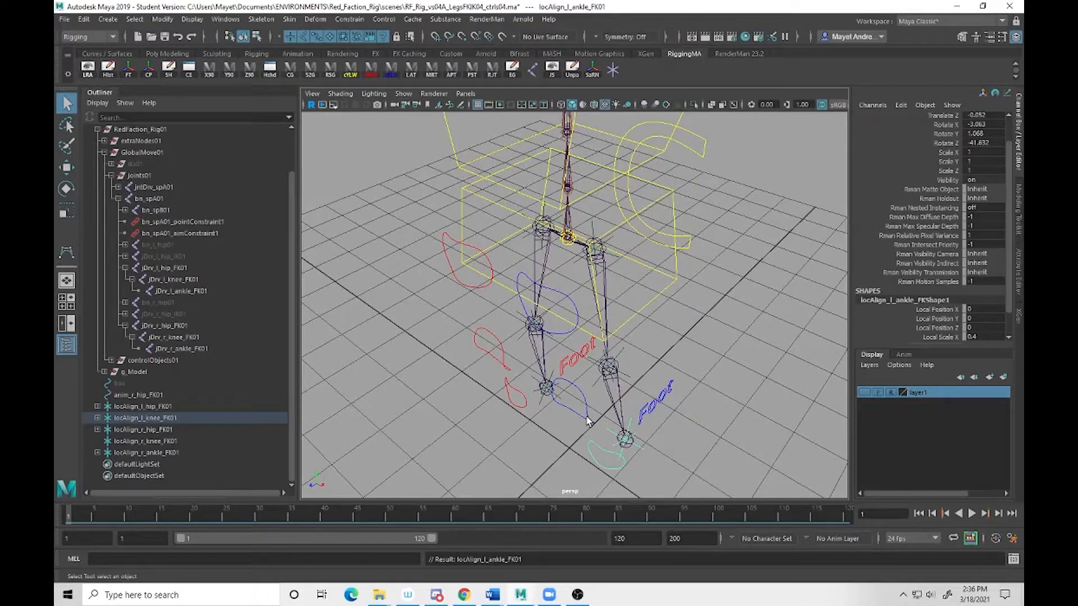
Parent the locAlign_l_knee_FK01 locator under the anim_l_hip_FK01 control.
click(628, 377)
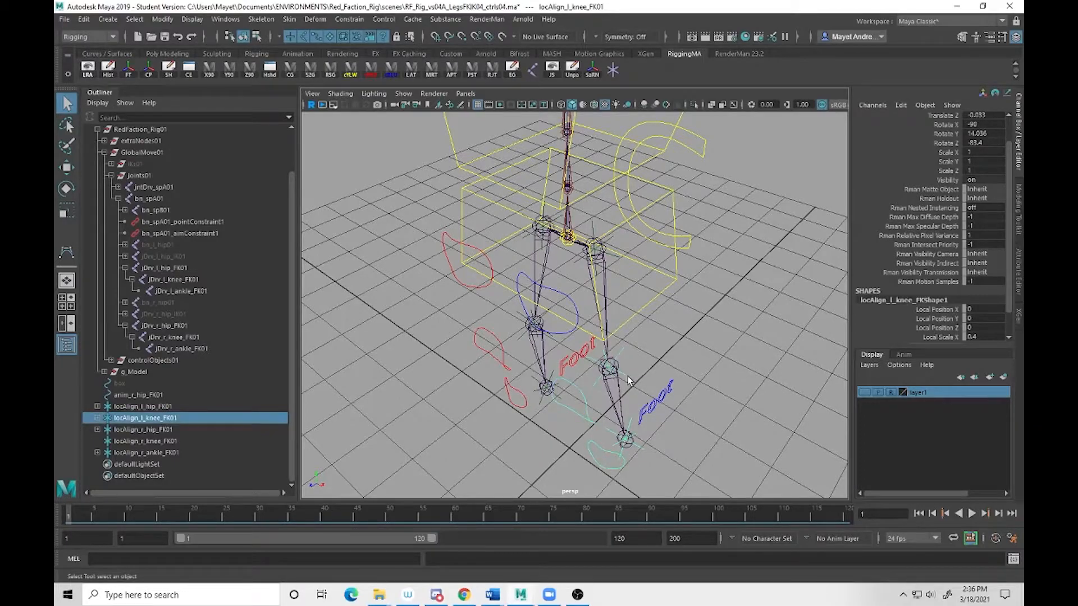
click(578, 313)
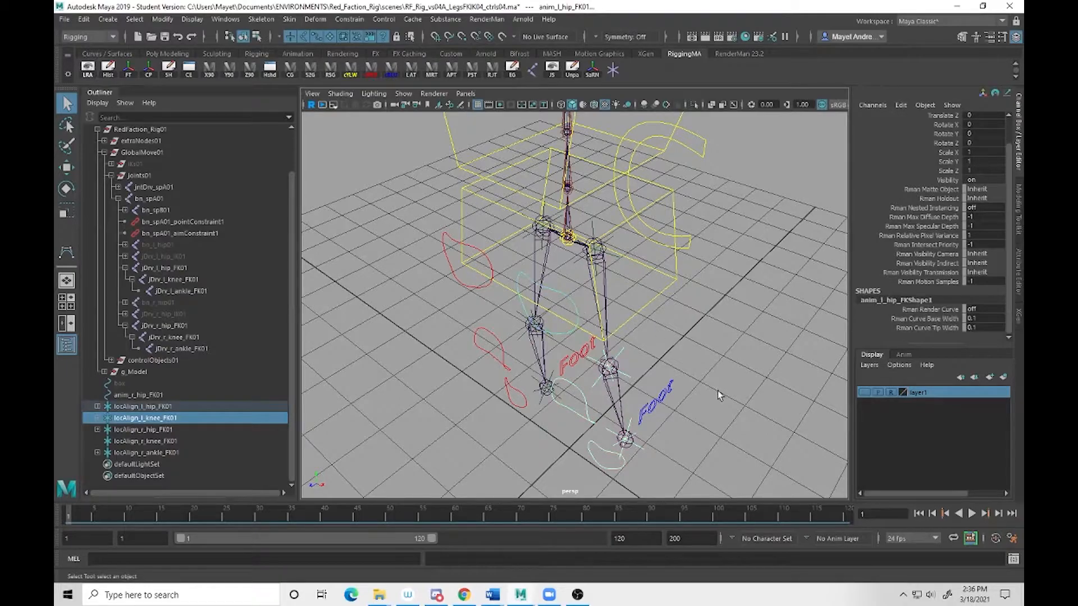
key(p)
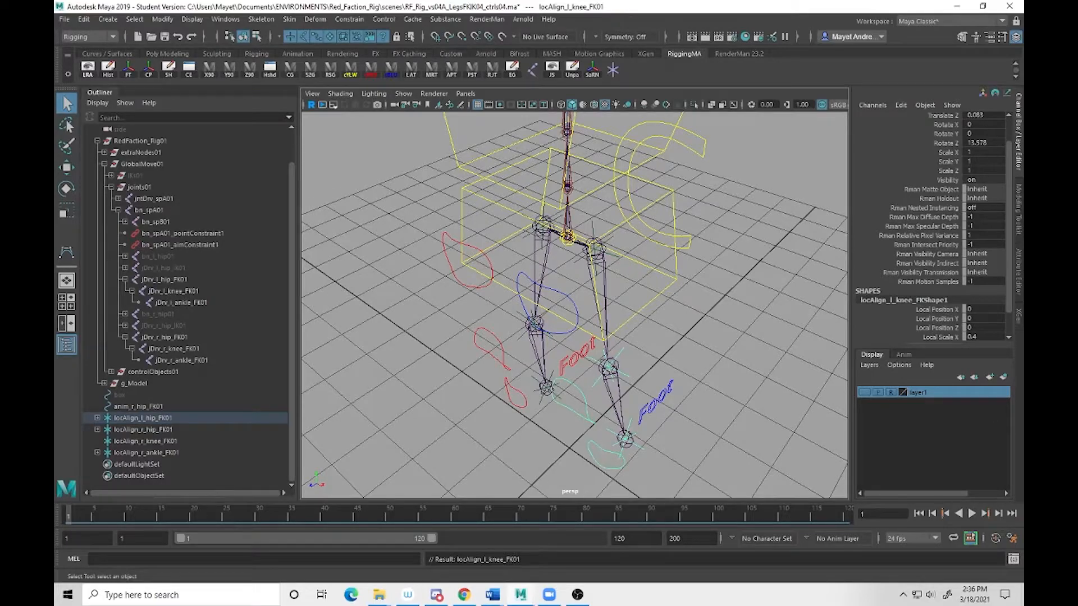
Parent the locAlign_r_ankle_FK01 locator under the anim_r_knee_FK01 control.
click(539, 405)
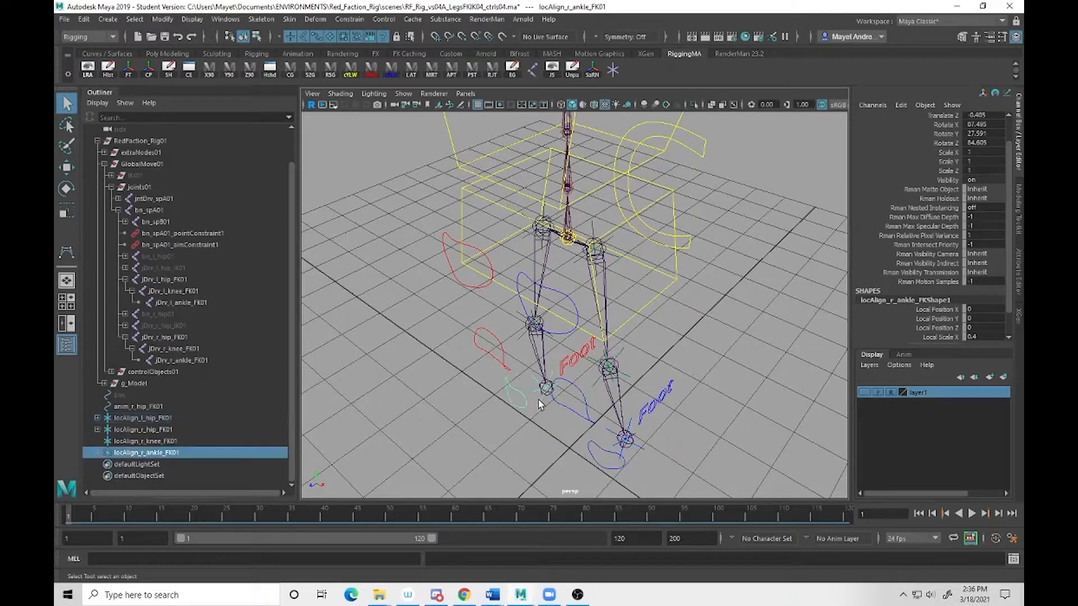
click(504, 352)
key(p)
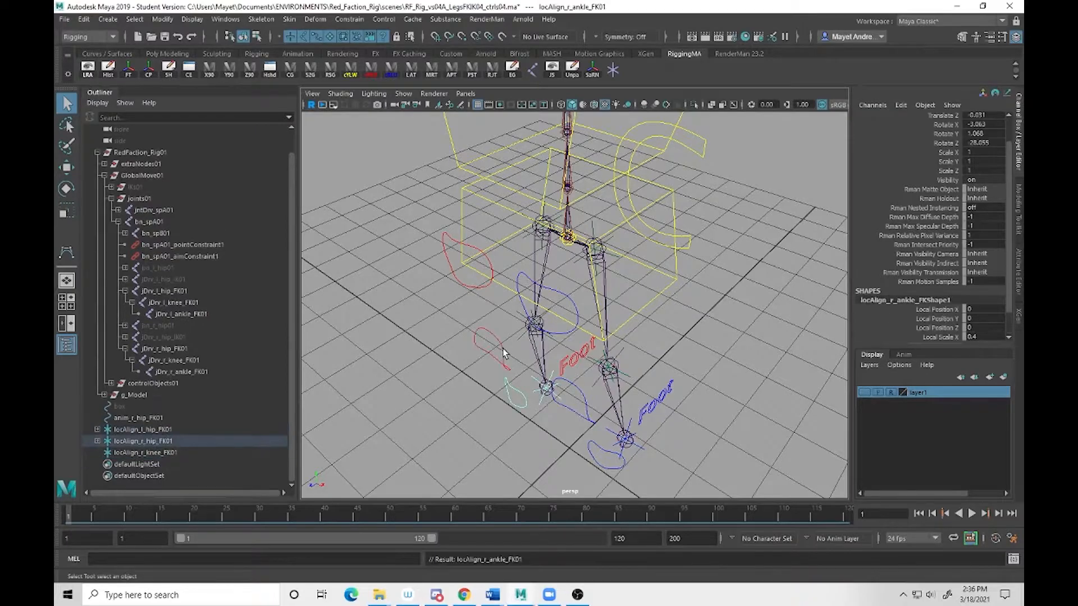
Parent the locAlign_r_knee_FK01 locator under the anim_r_hip_FK01 control.
key(Up)
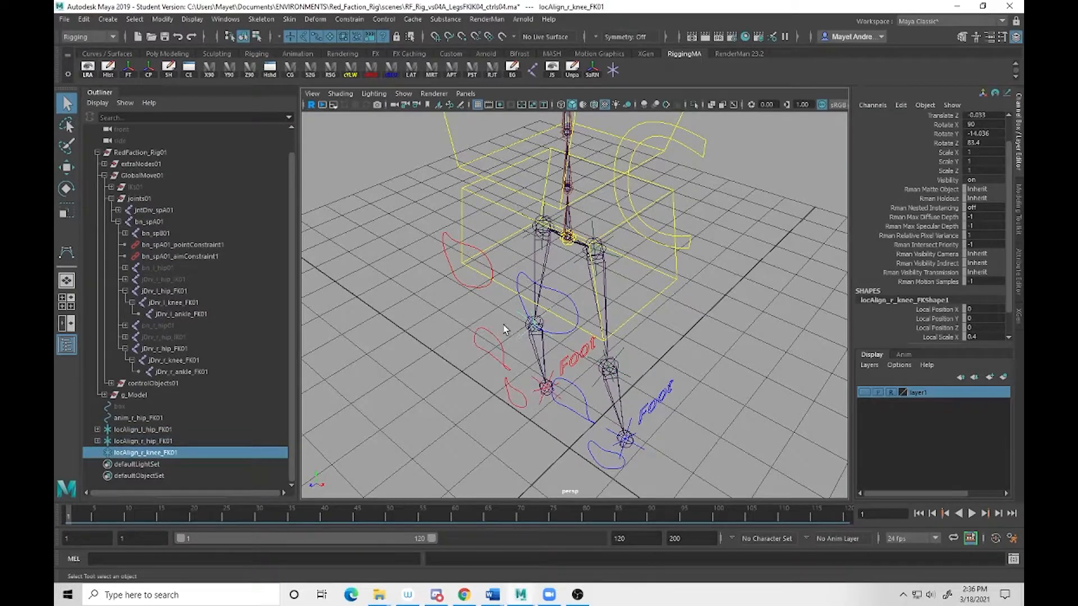
shift+click(484, 284)
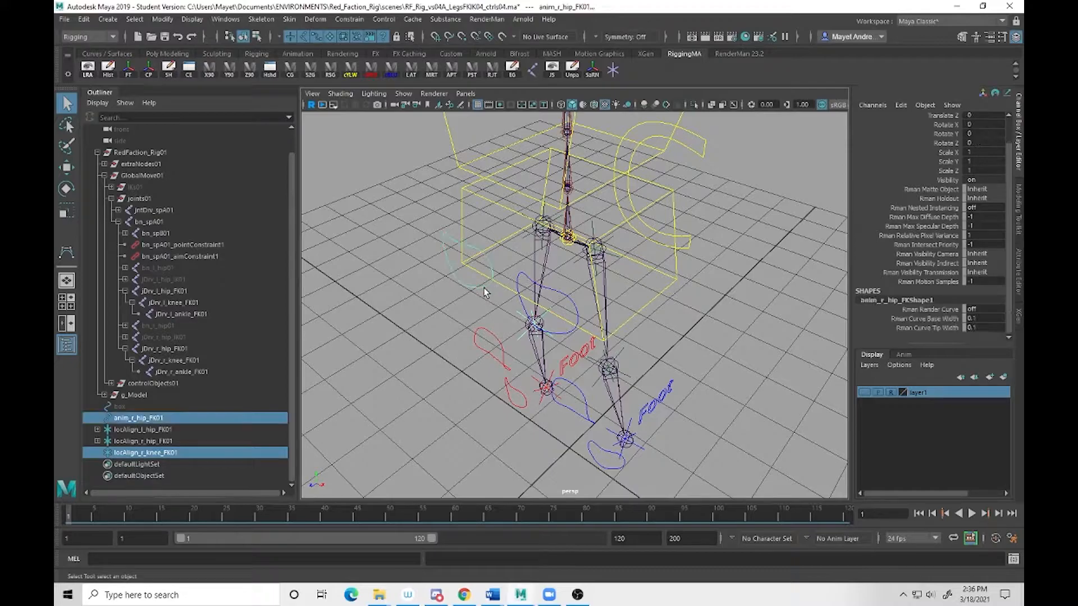
key(p)
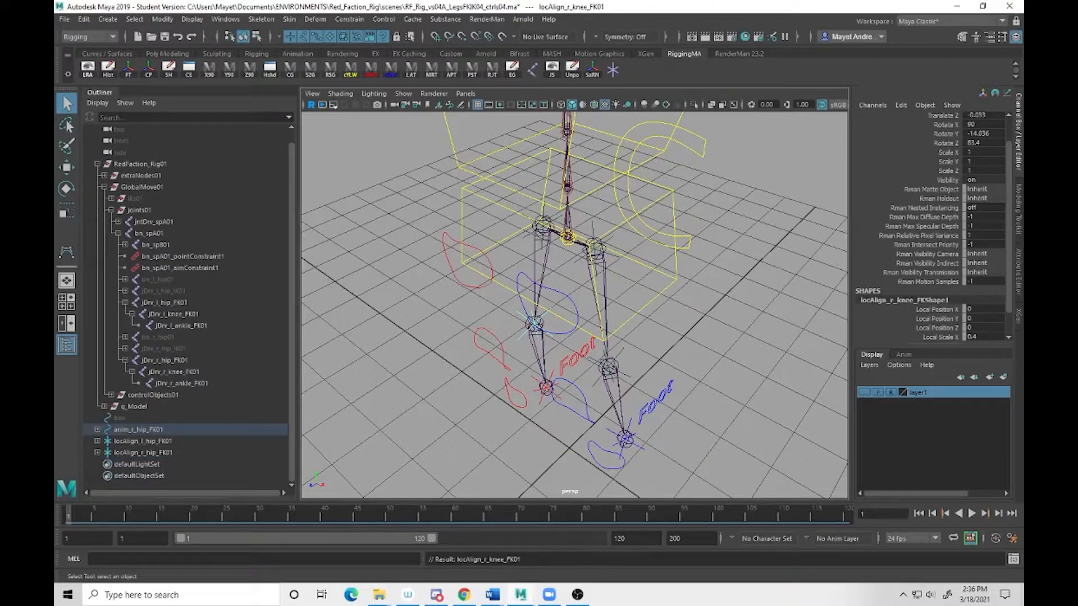
Expand the anim_r_hip_FK01, locAlign_l_hip_FK01 and locAlign_r_hip_FK01 hierarchies and compare how the left and right leg controls are nested.
click(98, 430)
click(110, 441)
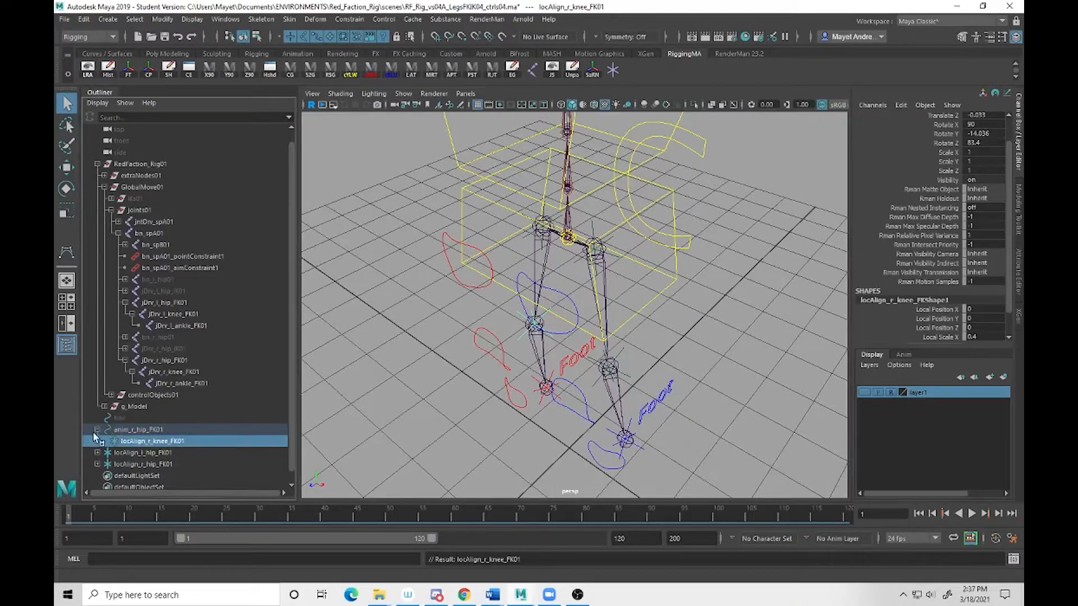
click(98, 432)
click(98, 442)
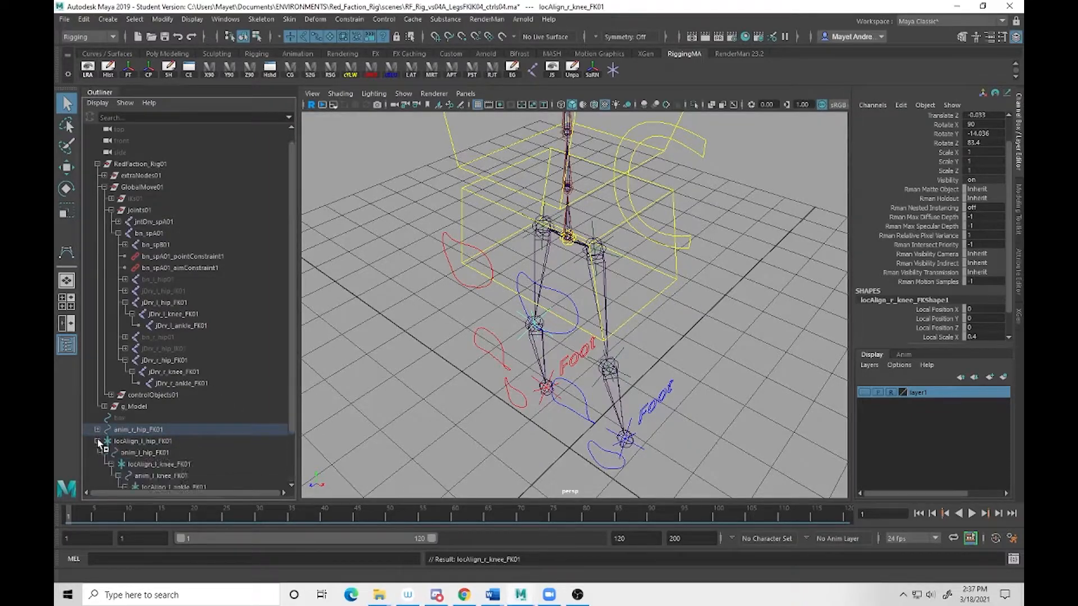
scroll(150, 452, down, 2)
click(98, 452)
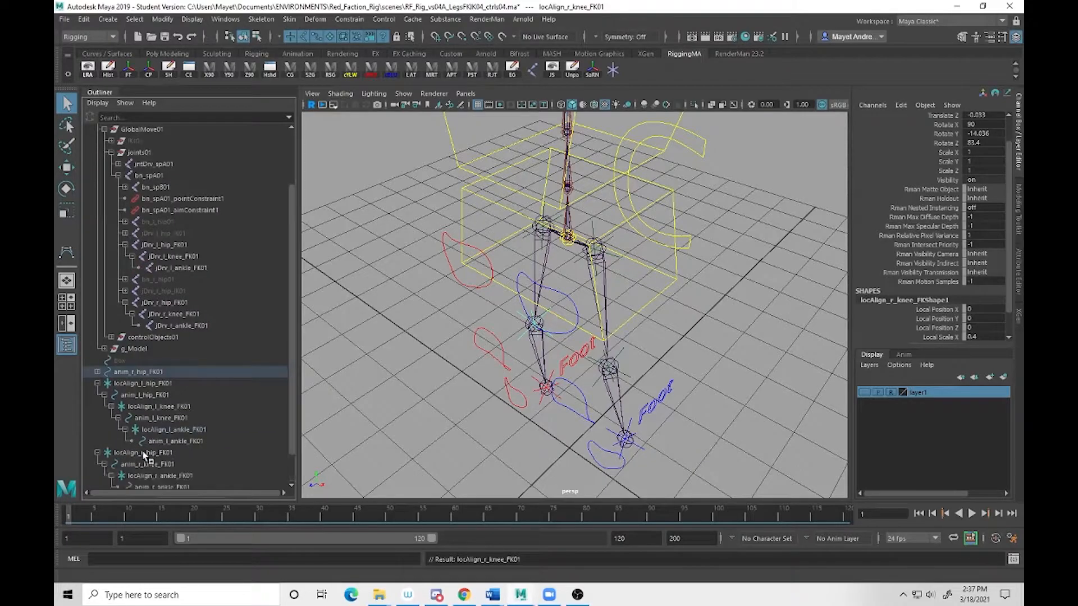
scroll(172, 447, down, 1)
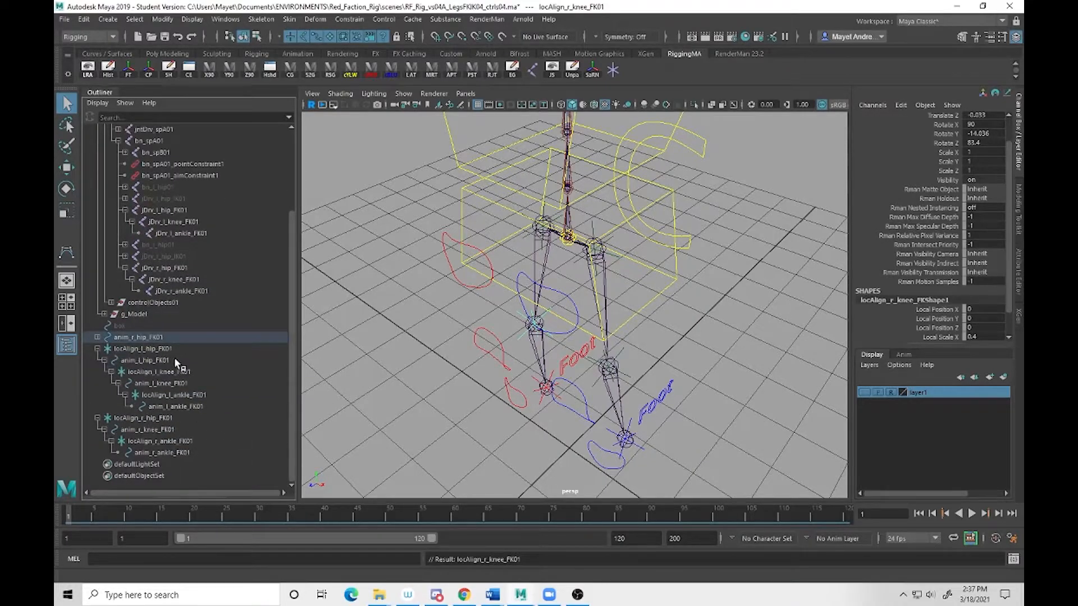
click(94, 337)
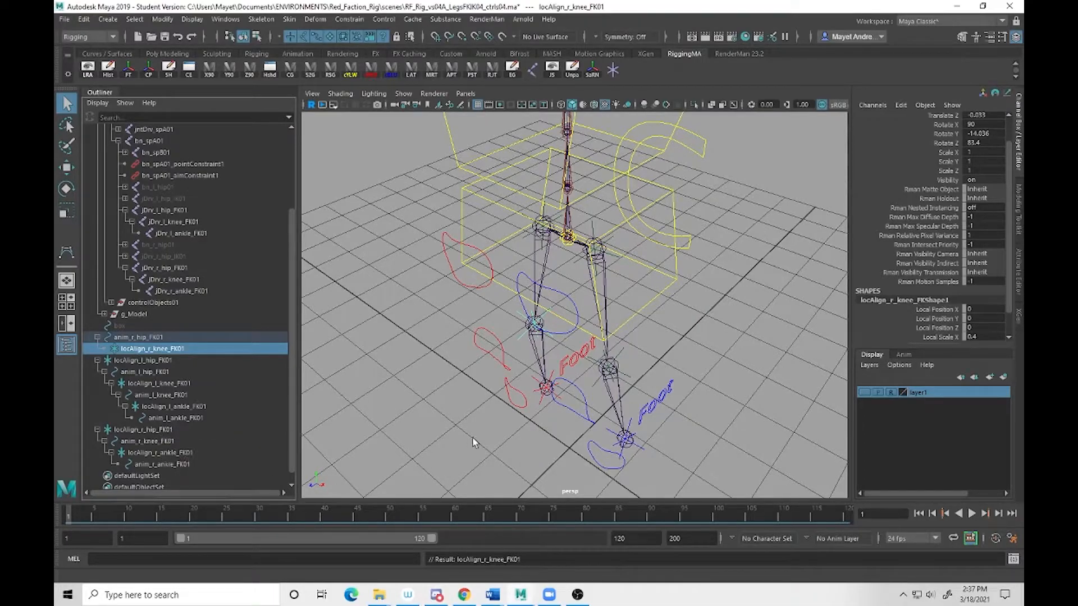
Undo the parenting of the right knee and right ankle locators, going back through the left knee locator's parenting.
key(ctrl+z)
key(ctrl+z)
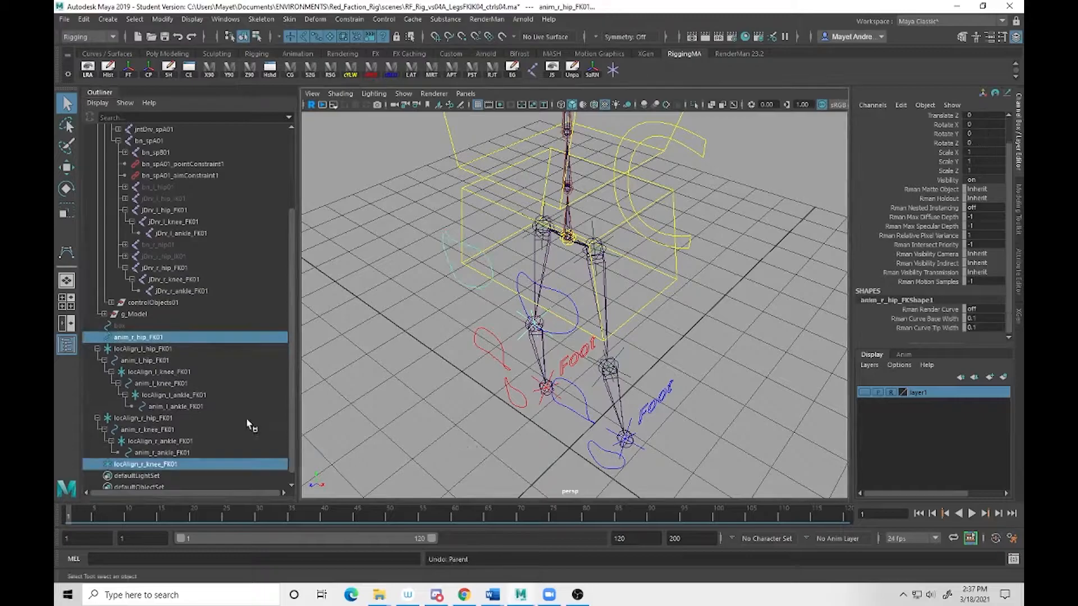
key(ctrl+z)
key(ctrl+z)
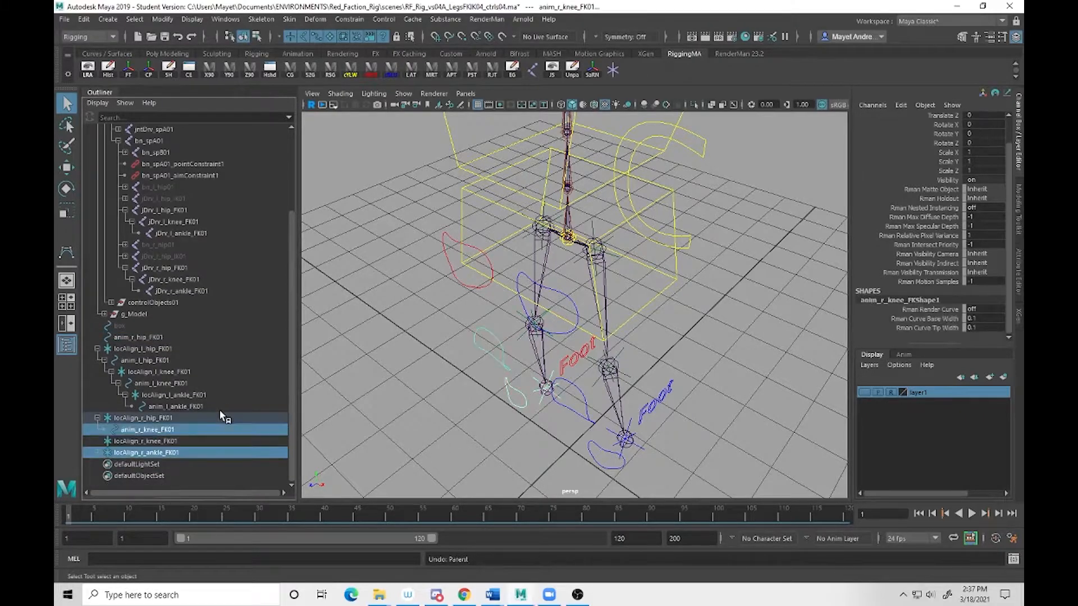
key(ctrl+z)
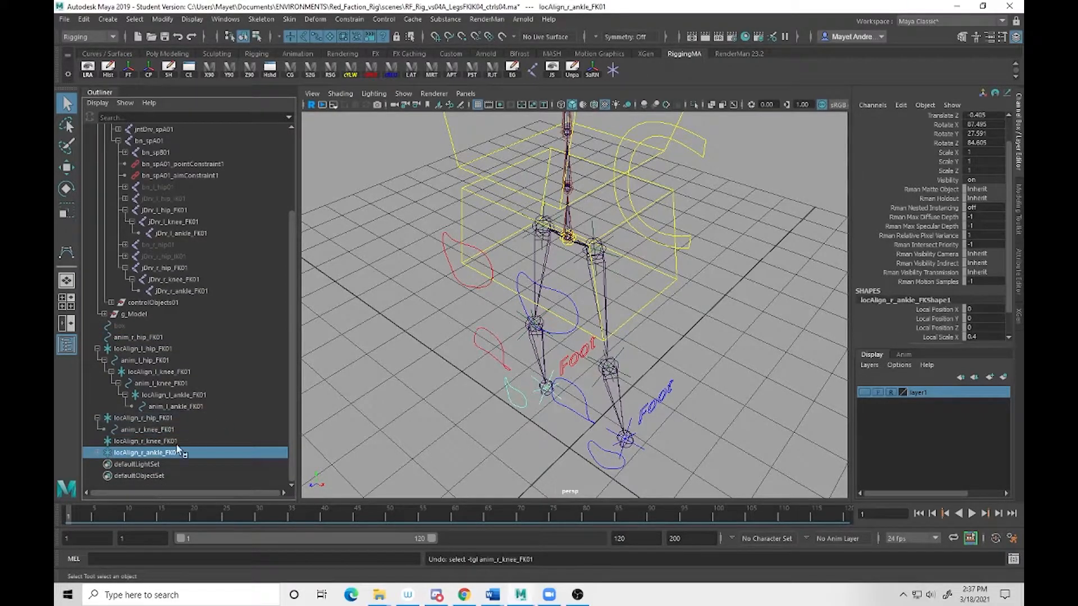
key(ctrl+z)
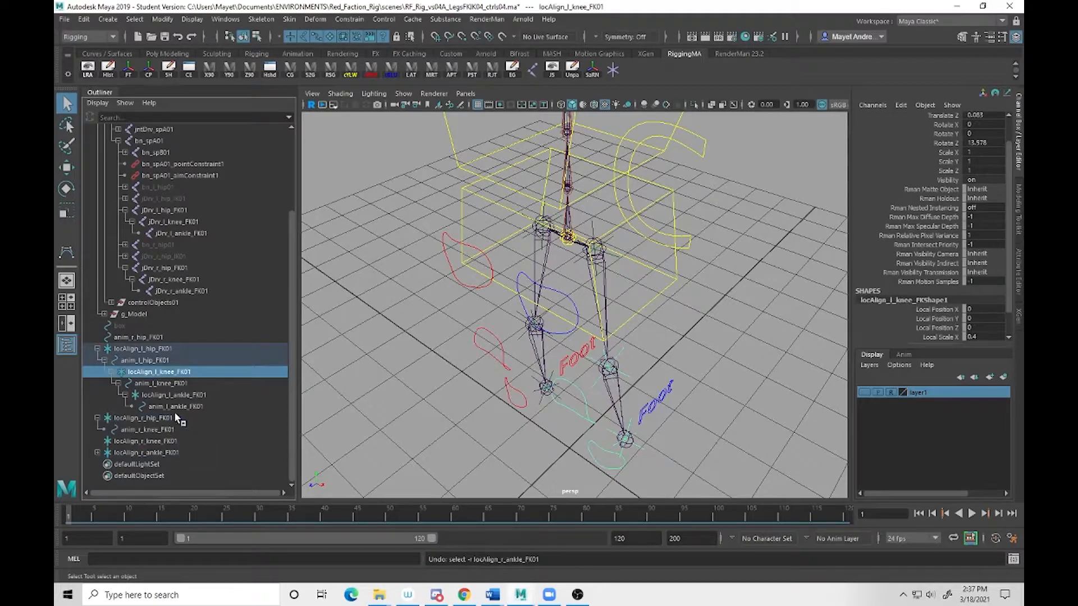
key(ctrl+z)
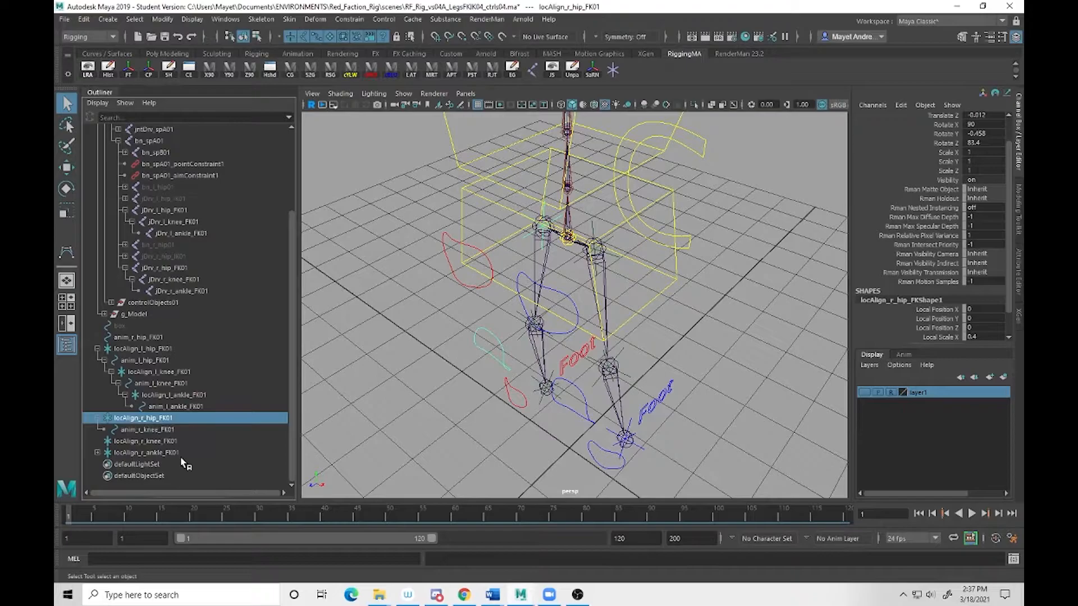
key(ctrl+z)
key(ctrl+z)
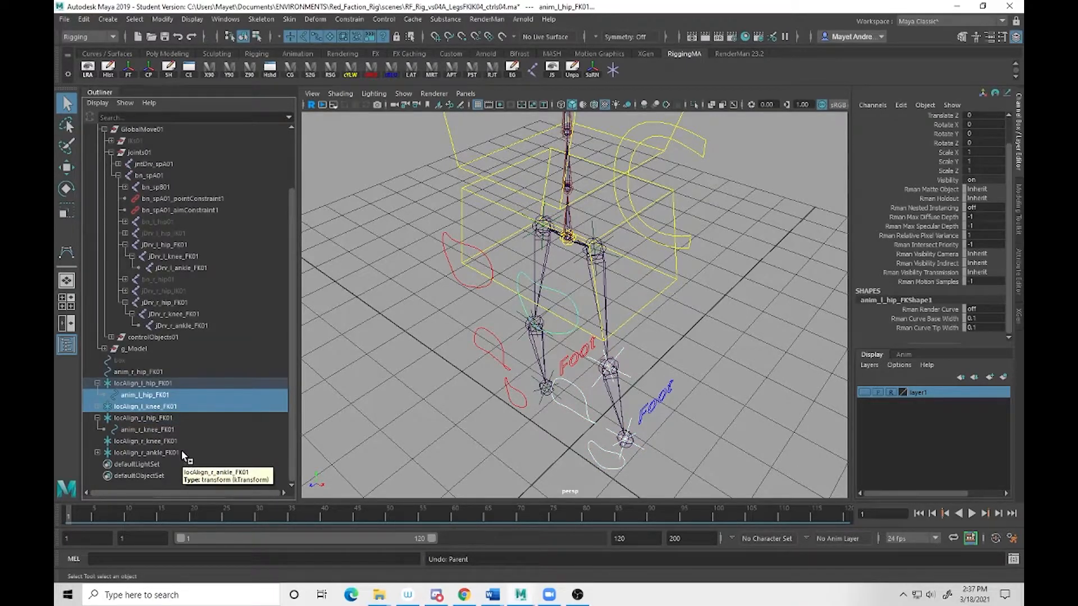
Redo the parenting of locAlign_l_knee_FK01 under anim_l_hip_FK01 and expand the left knee locator's hierarchy.
click(84, 18)
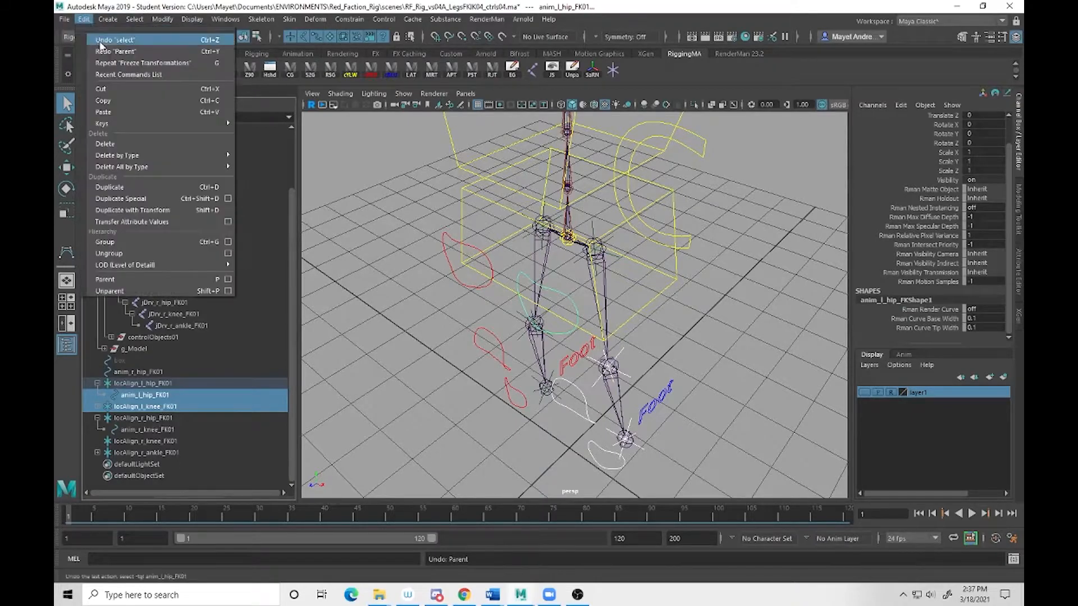
click(112, 51)
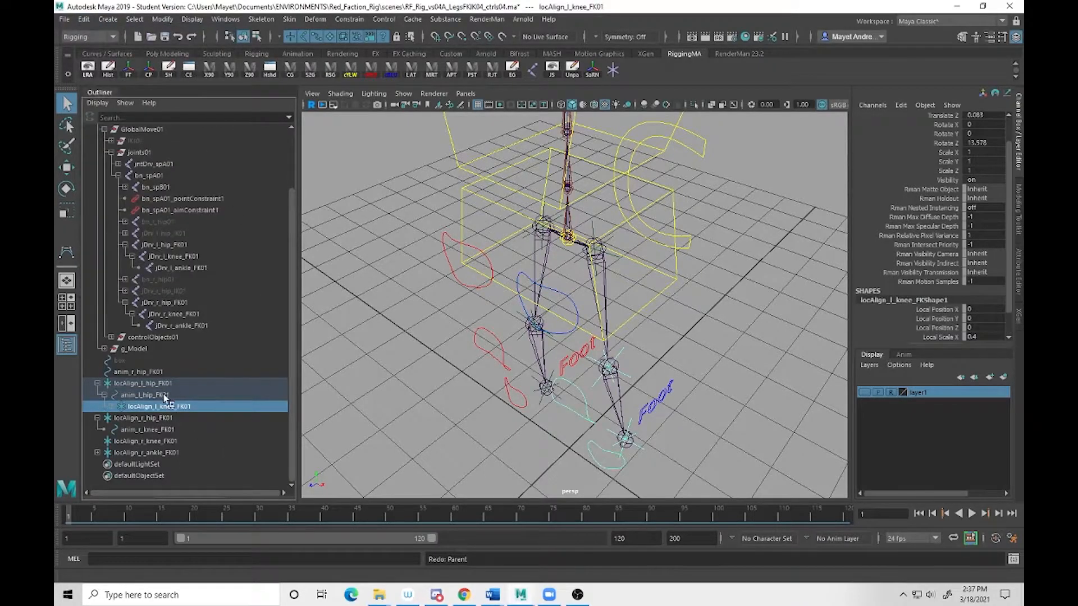
click(111, 407)
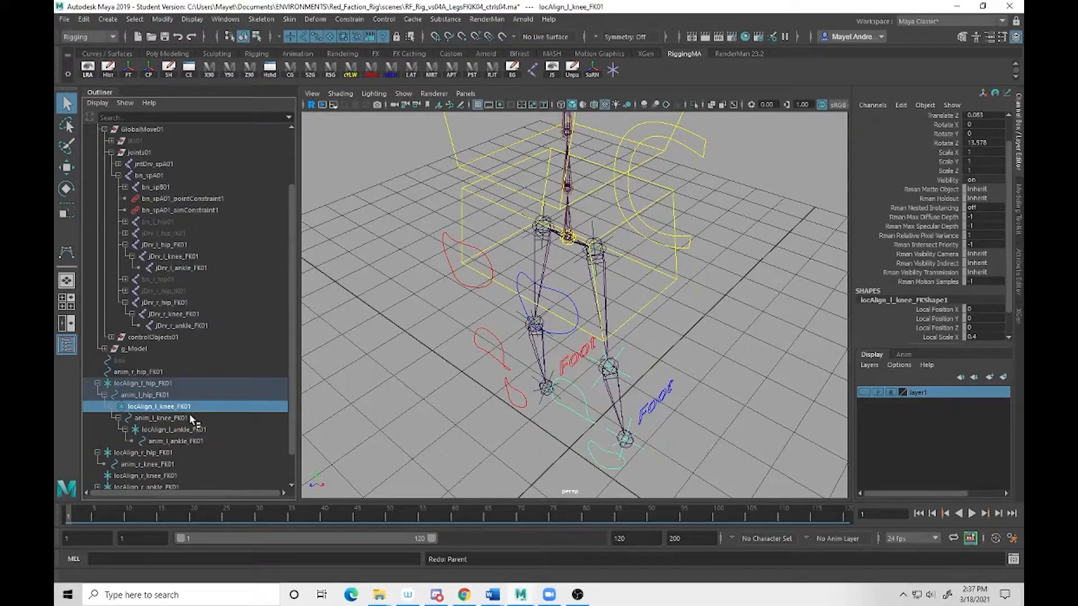
scroll(189, 413, down, 1)
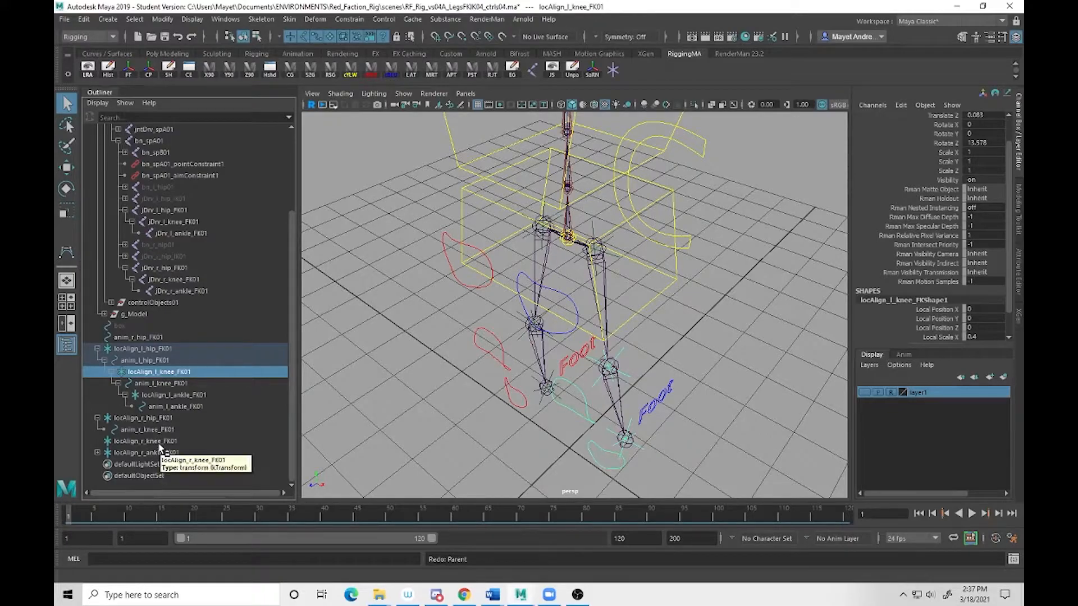
Unparent the anim_r_knee_FK01 control from locAlign_r_hip_FK01 and freeze the control's transformations.
click(161, 443)
click(160, 431)
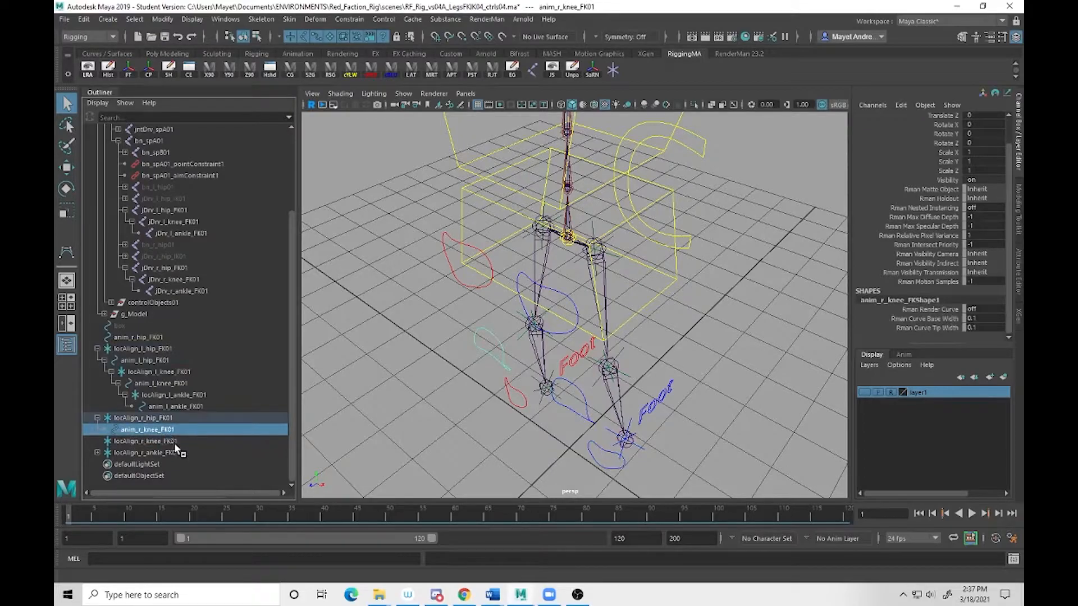
click(161, 442)
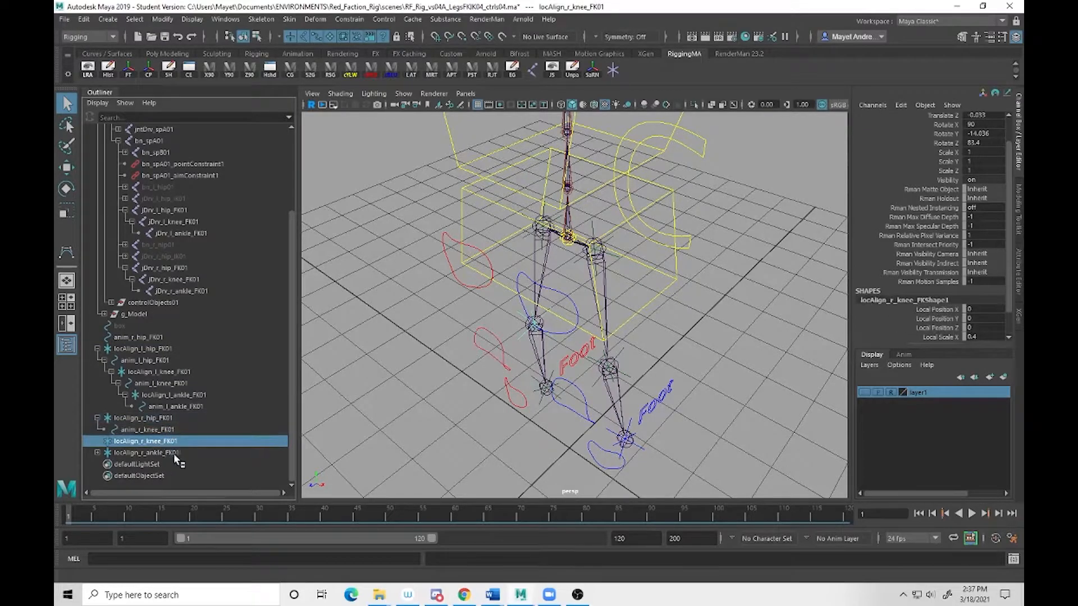
click(155, 430)
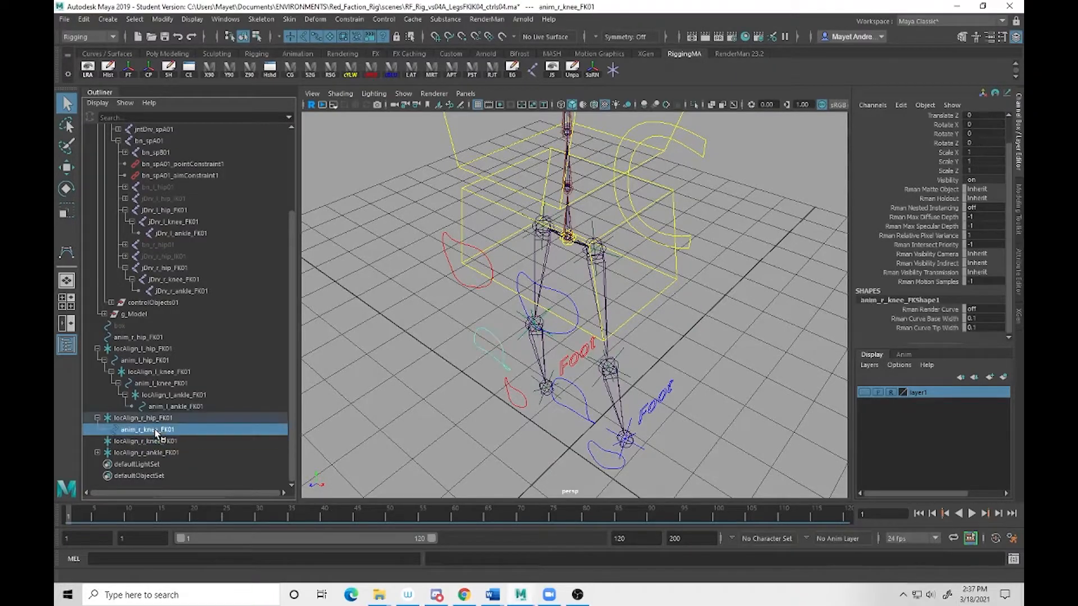
key(shift+p)
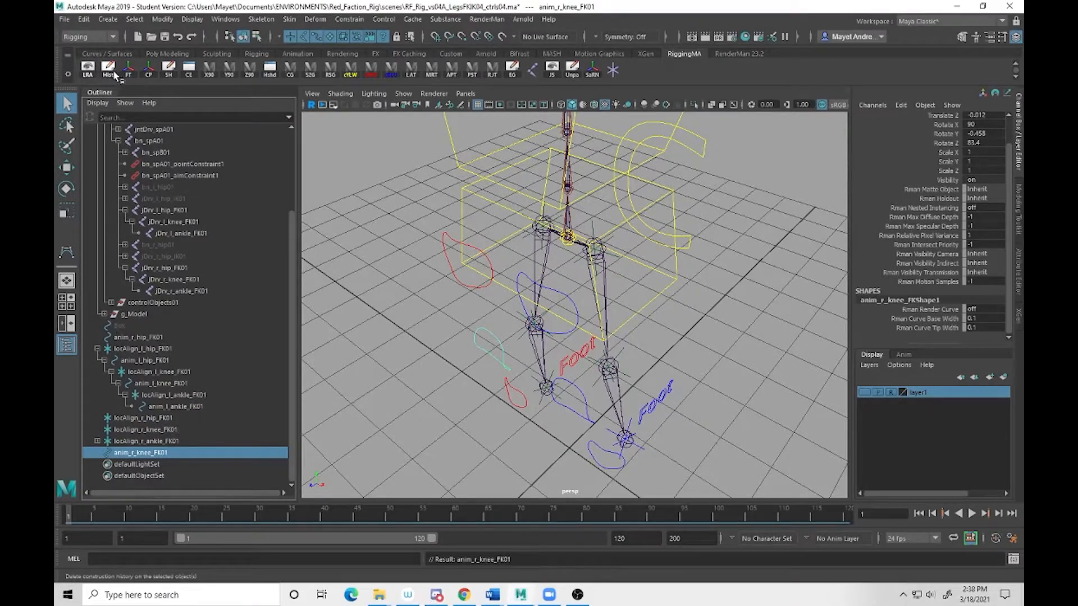
click(128, 68)
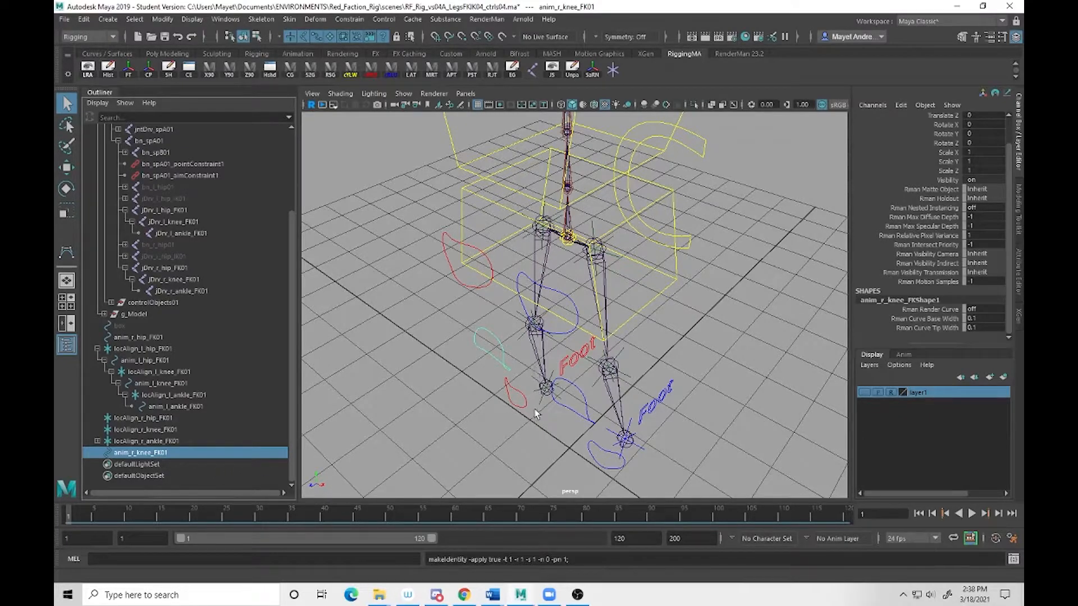
Parent the anim_r_knee_FK01 control under the locAlign_r_knee_FK01 locator and freeze the control's transformations.
click(494, 357)
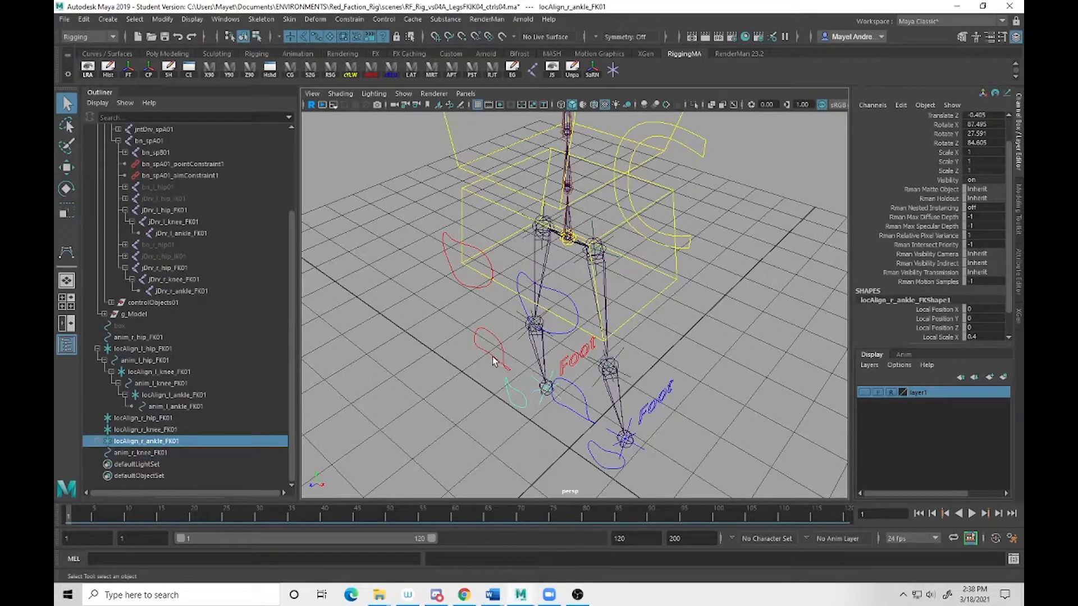
shift+click(520, 338)
key(p)
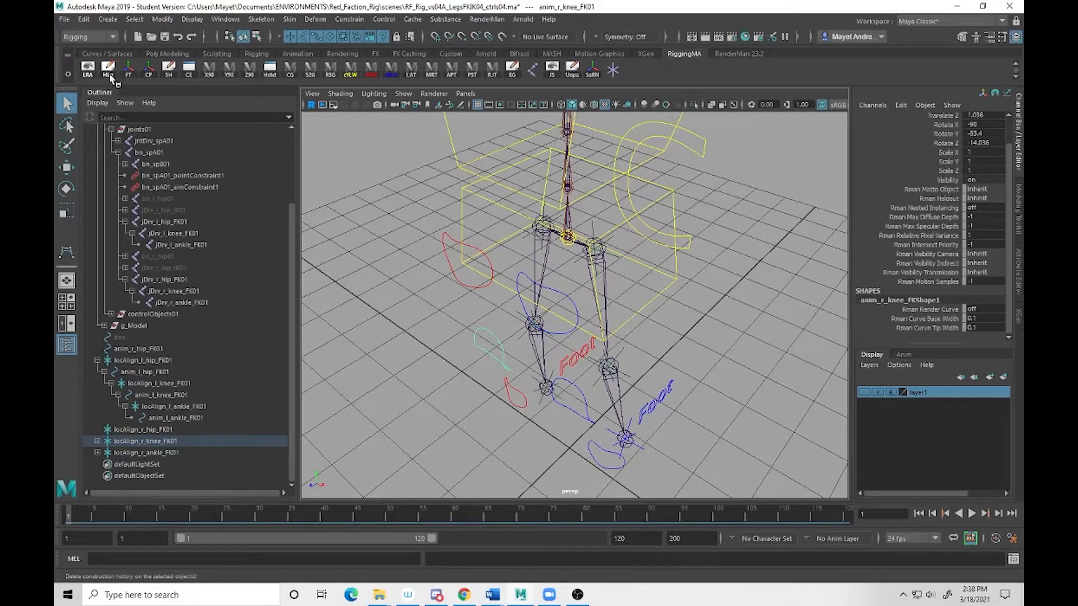
click(128, 69)
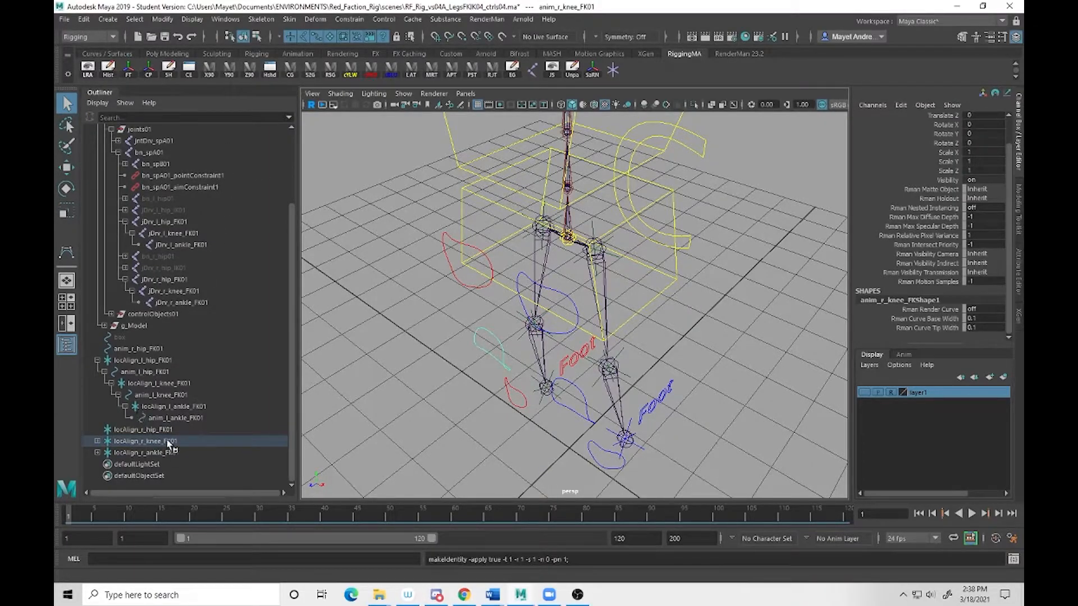
Parent the locAlign_r_hip_FK01 locator under the anim_r_hip_FK01 control.
click(479, 283)
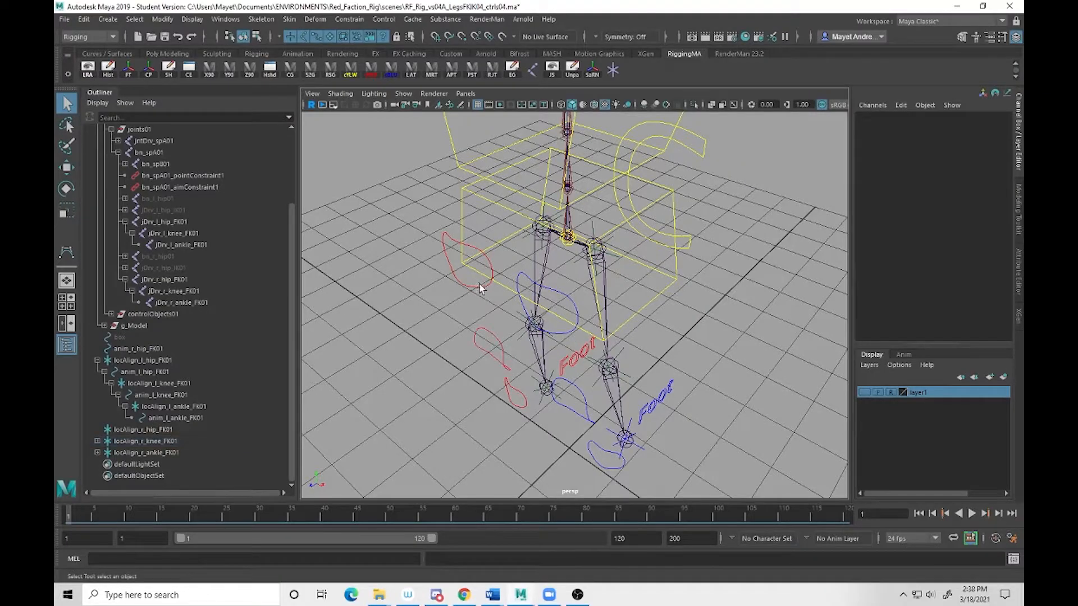
click(528, 242)
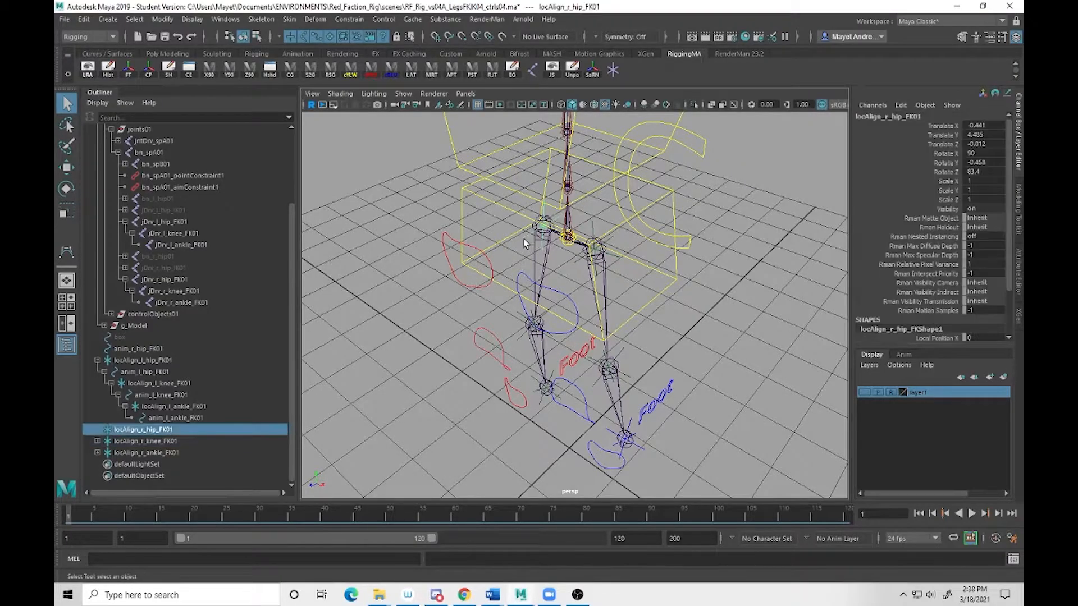
shift+click(475, 291)
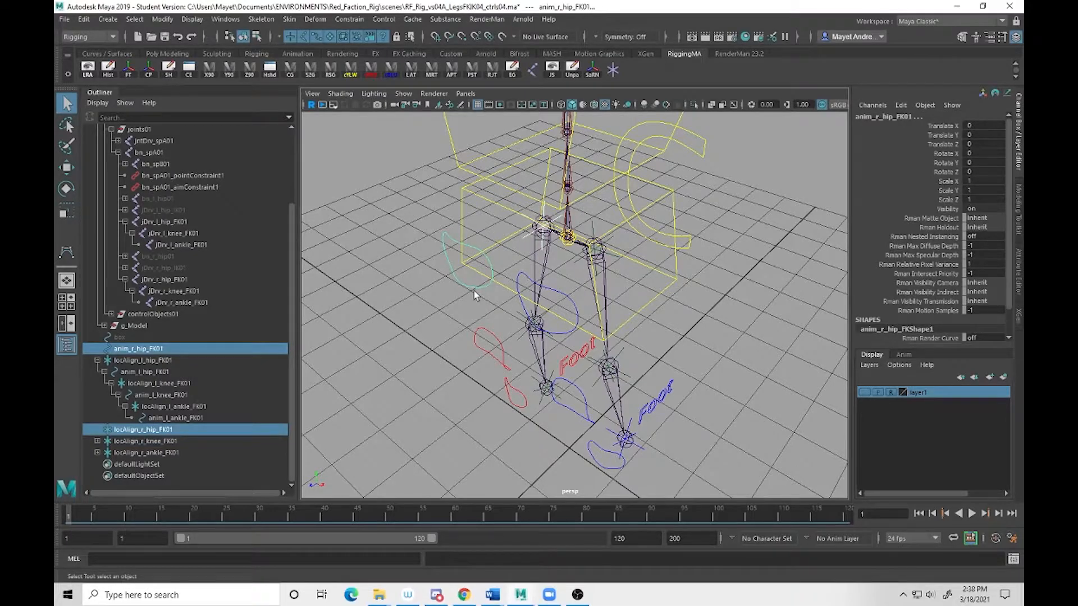
key(p)
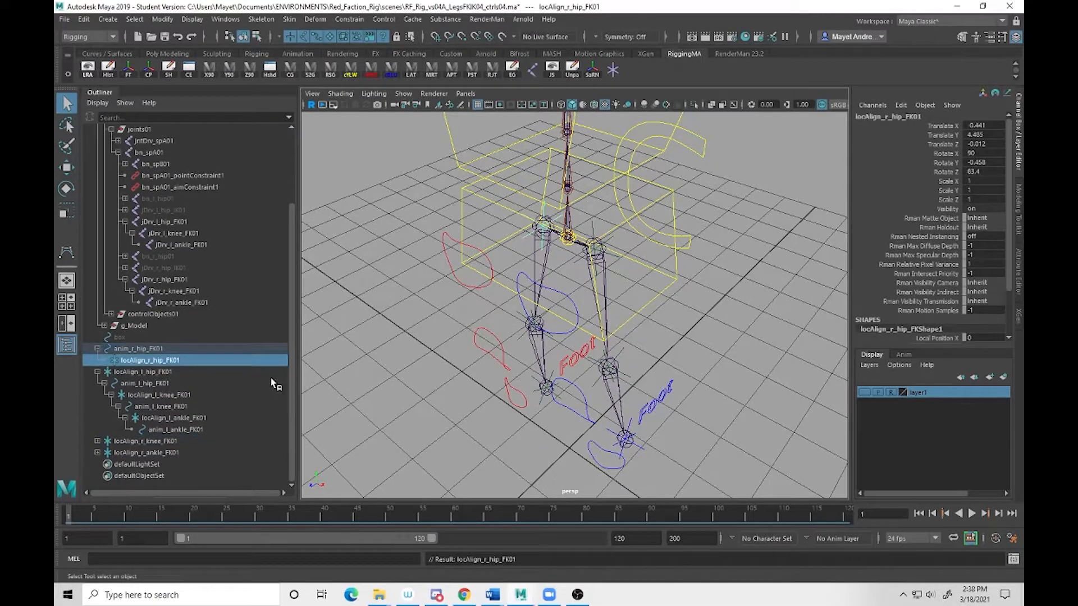
Undo the last parenting, parent anim_r_hip_FK01 under locAlign_r_hip_FK01 instead, and freeze the control's transformations.
key(ctrl+z)
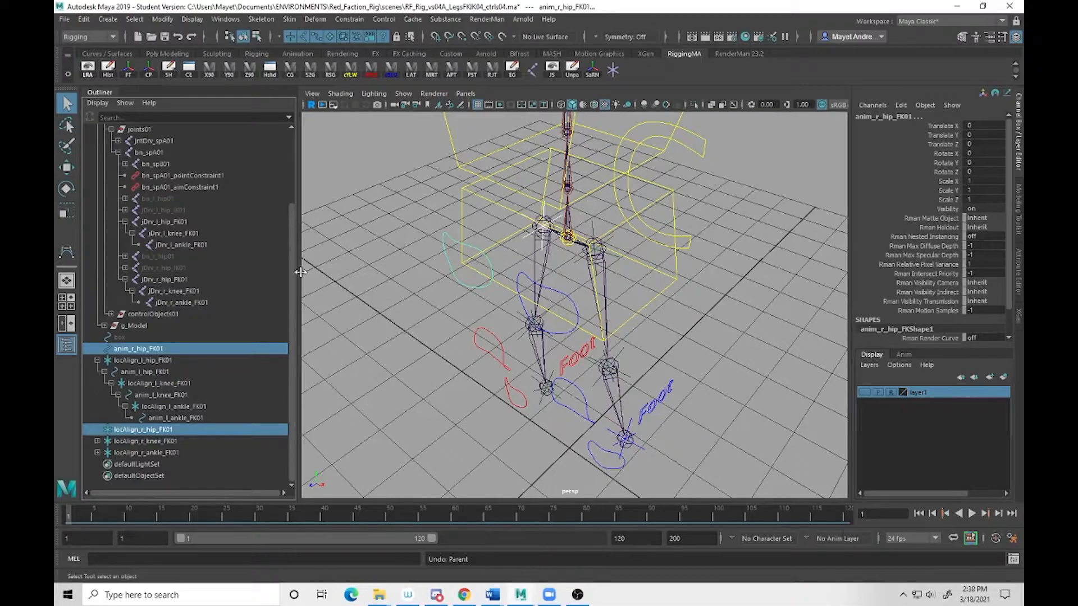
click(485, 293)
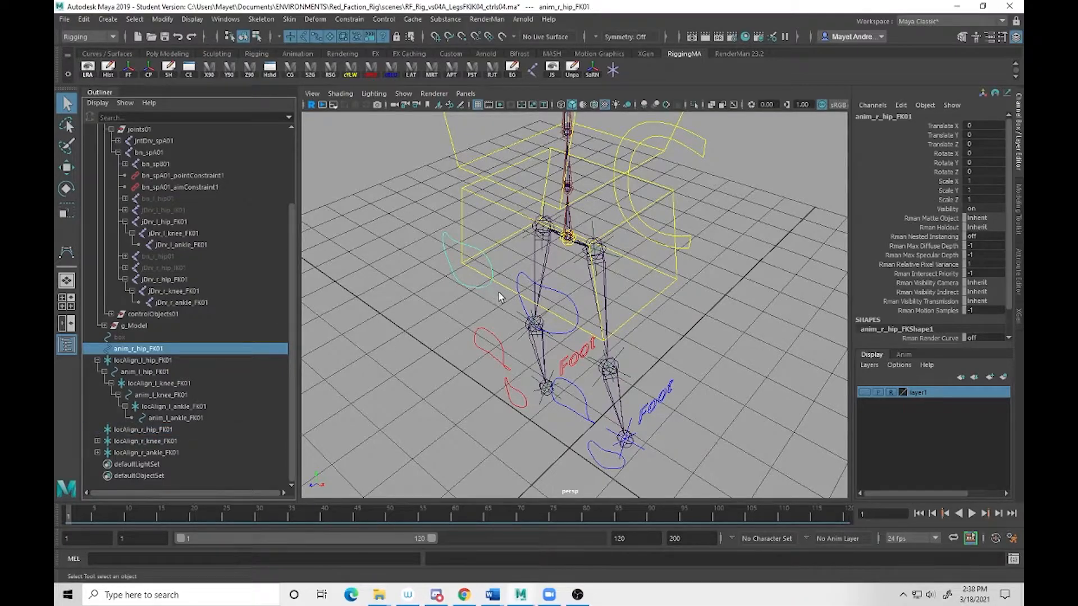
key(super)
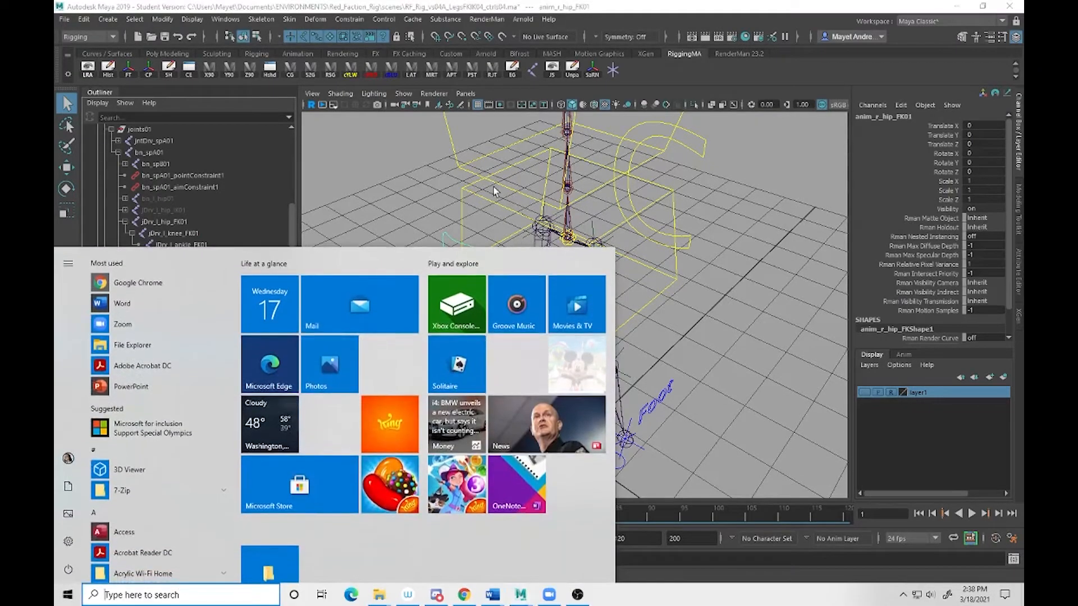
key(super)
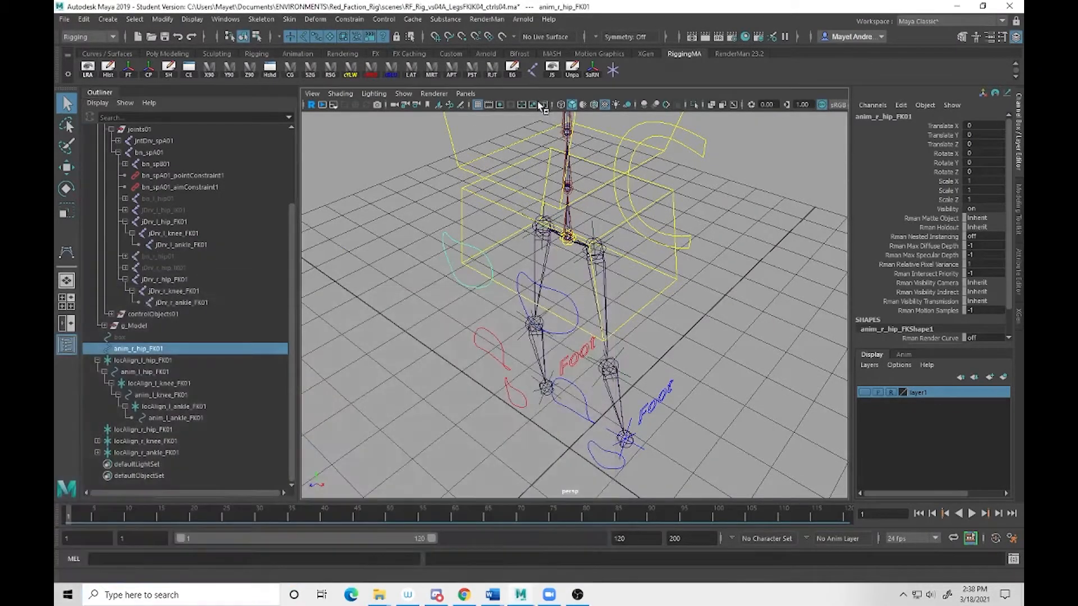
shift+click(522, 236)
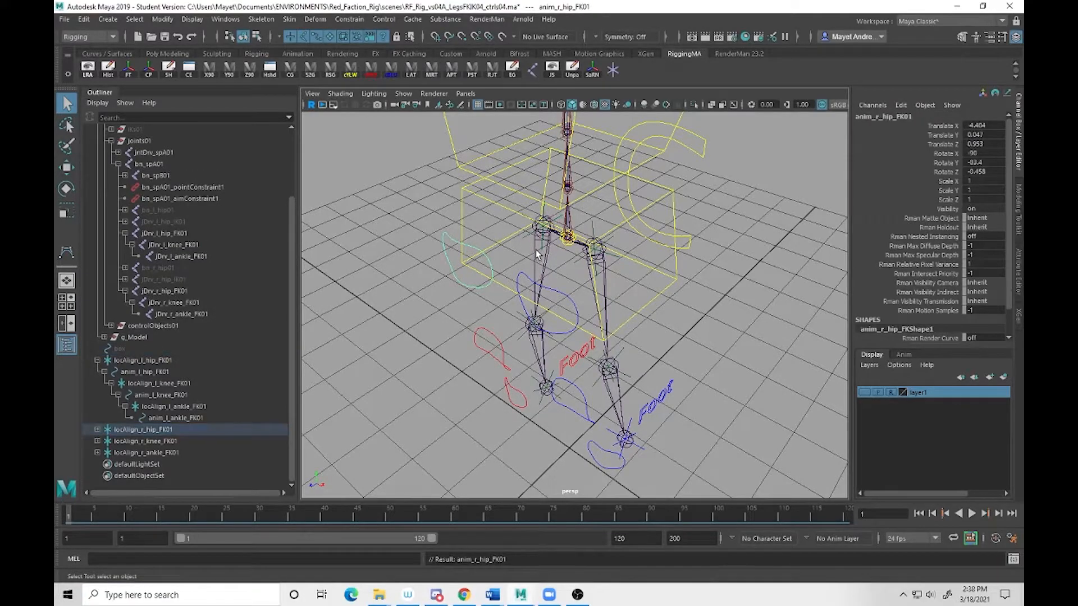
click(130, 72)
scroll(627, 290, down, 5)
scroll(627, 290, up, 4)
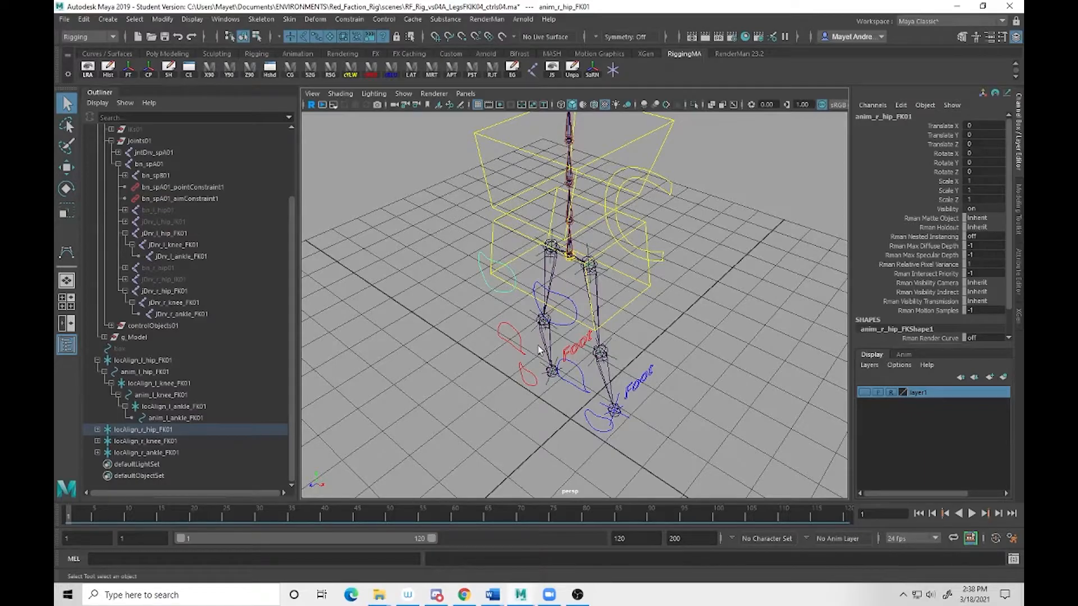
Parent the locAlign_r_ankle_FK01 locator under the anim_r_knee_FK01 control.
click(549, 386)
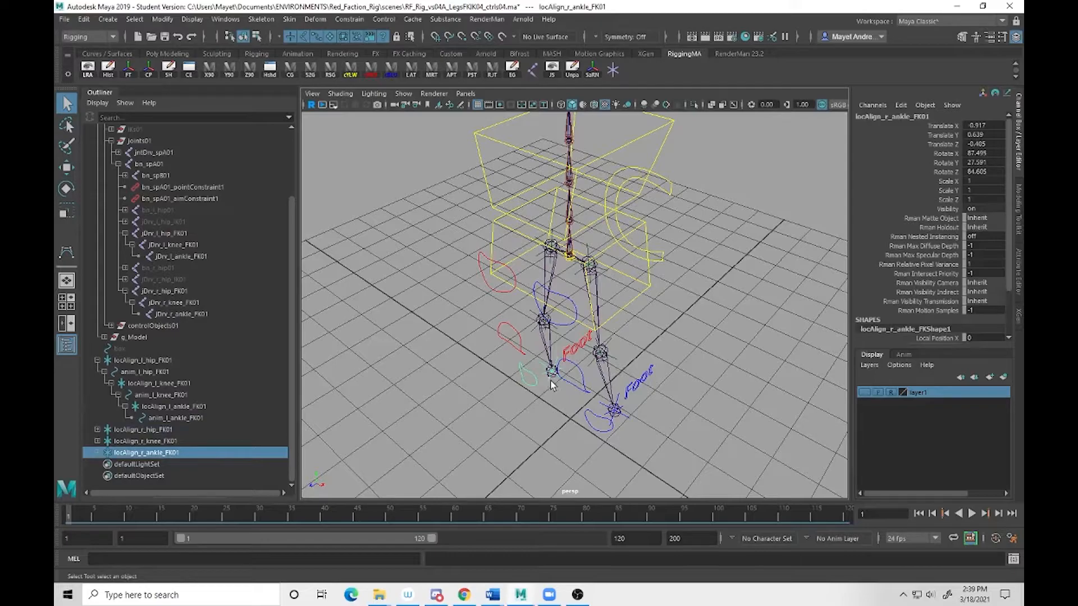
click(521, 344)
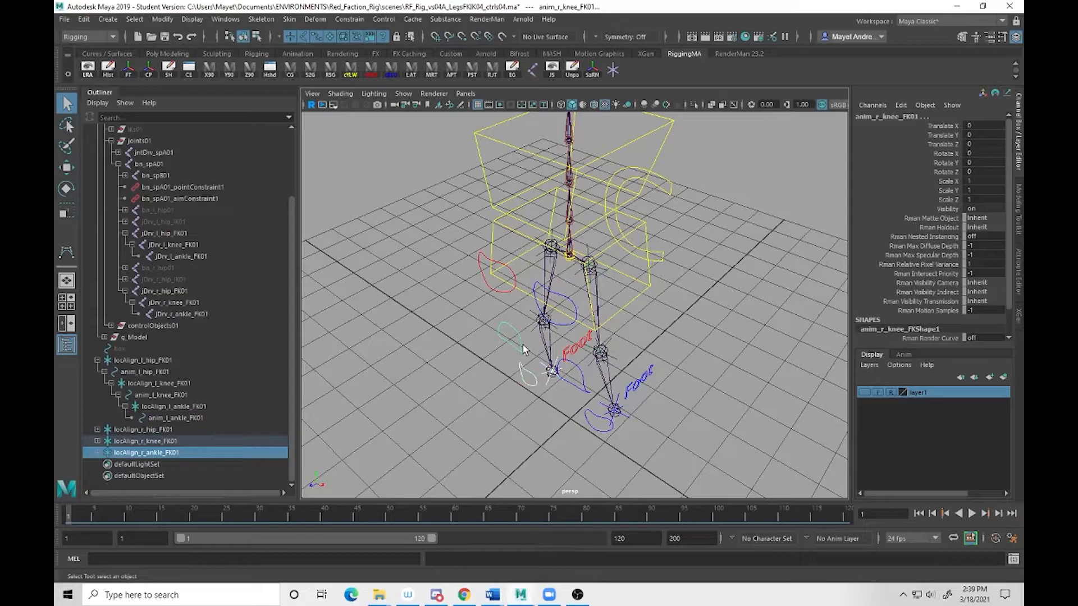
key(Down)
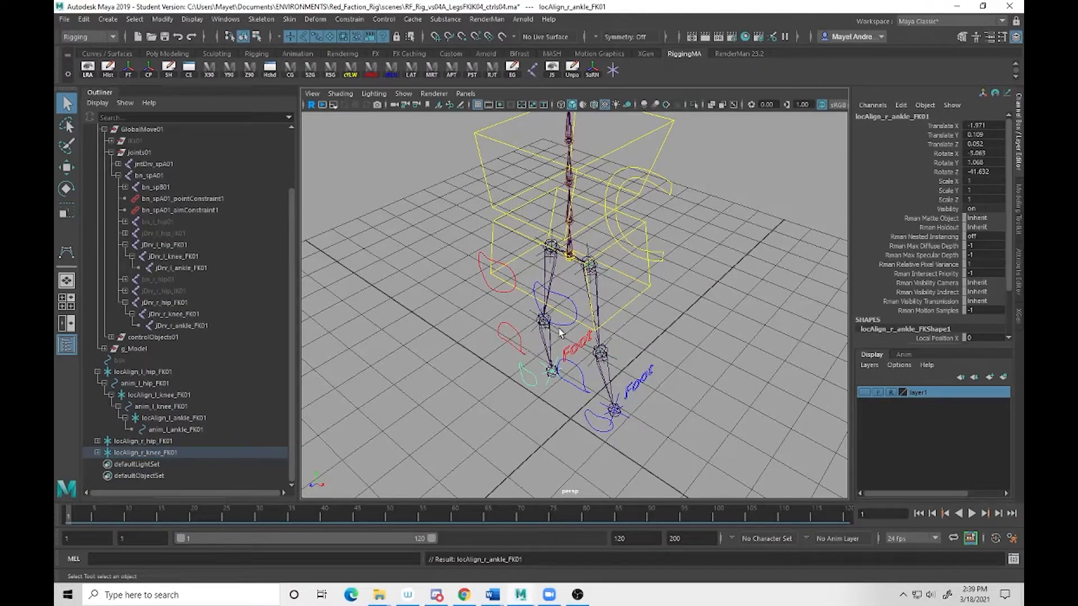
Parent the locAlign_r_knee_FK01 locator under the anim_r_hip_FK01 control and expand the right hip locator's full hierarchy.
key(Up)
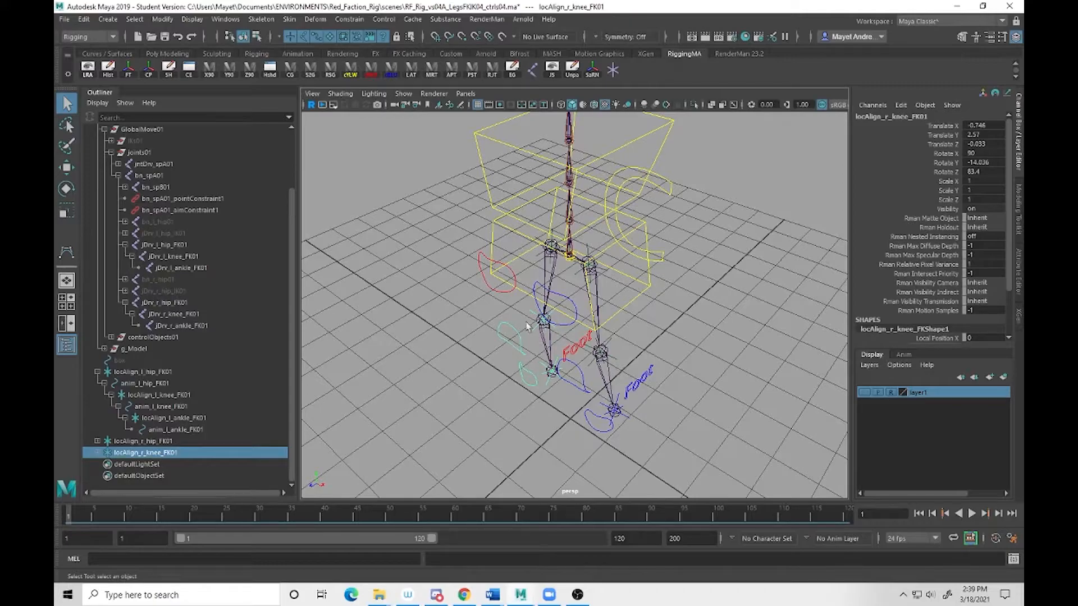
click(502, 298)
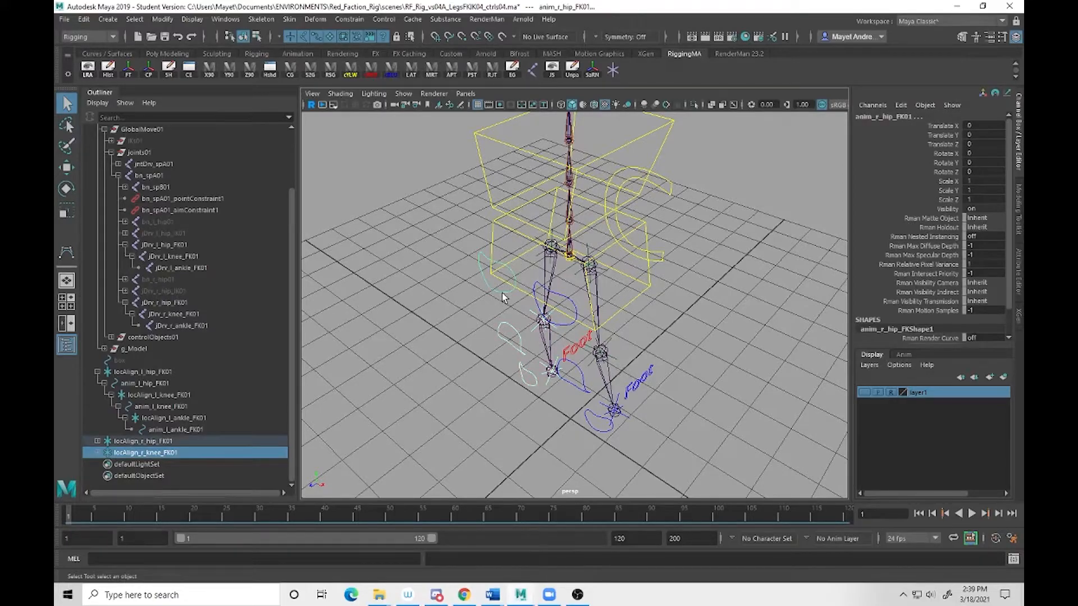
key(p)
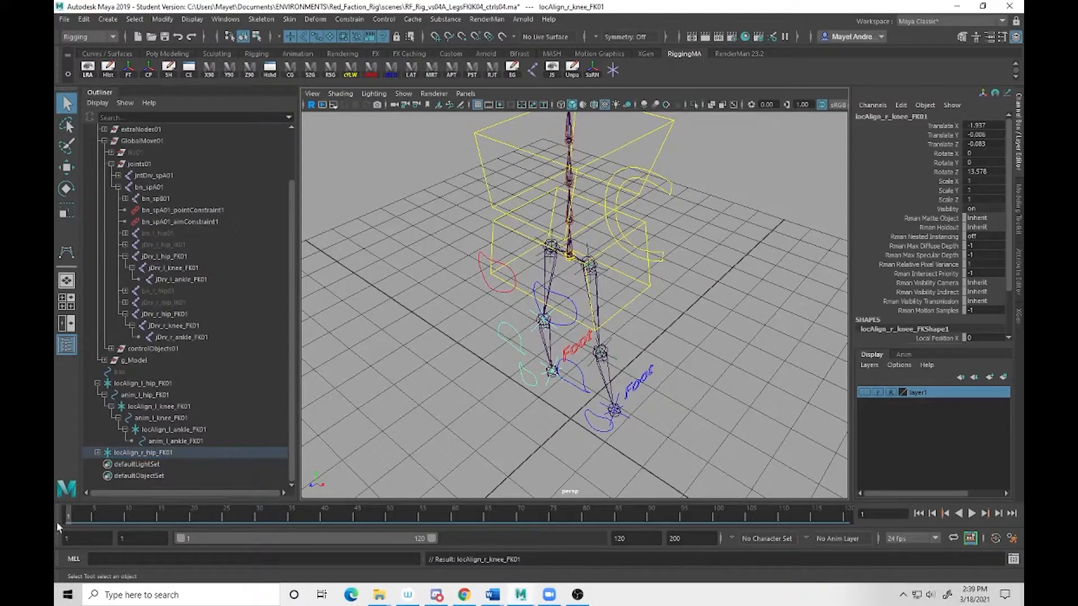
click(97, 453)
scroll(187, 443, down, 2)
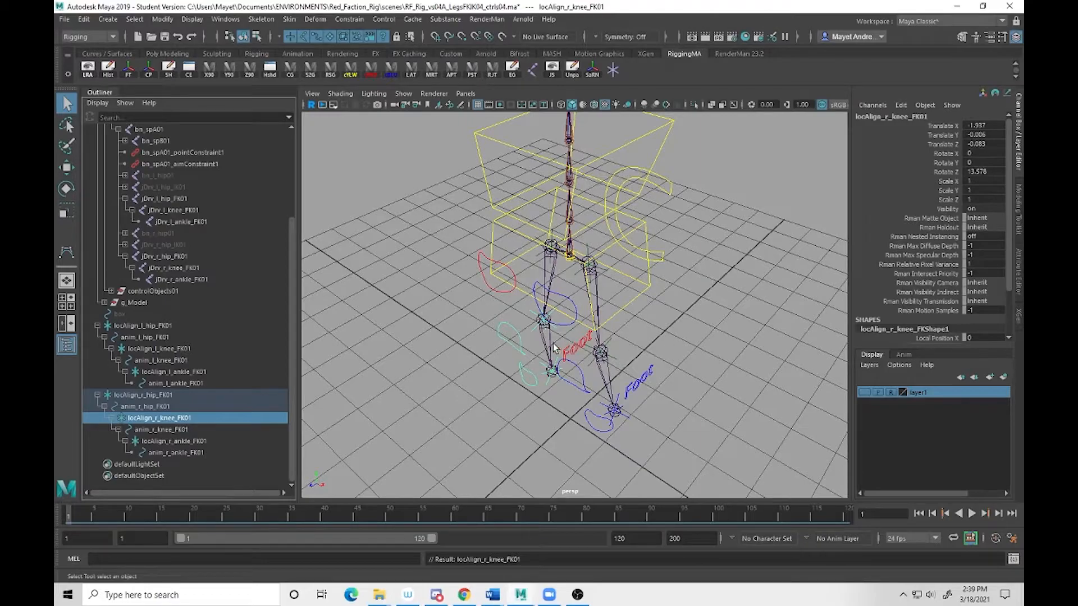
Check the right and left FK chains by selecting the hip, knee and ankle controls one after another.
click(133, 406)
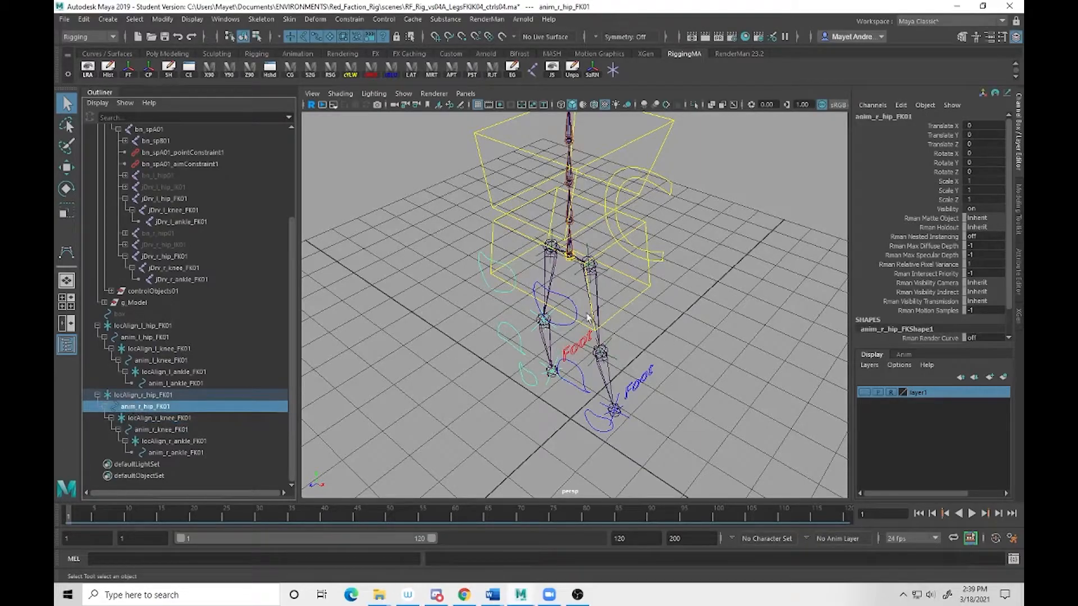
click(519, 350)
click(529, 392)
click(531, 385)
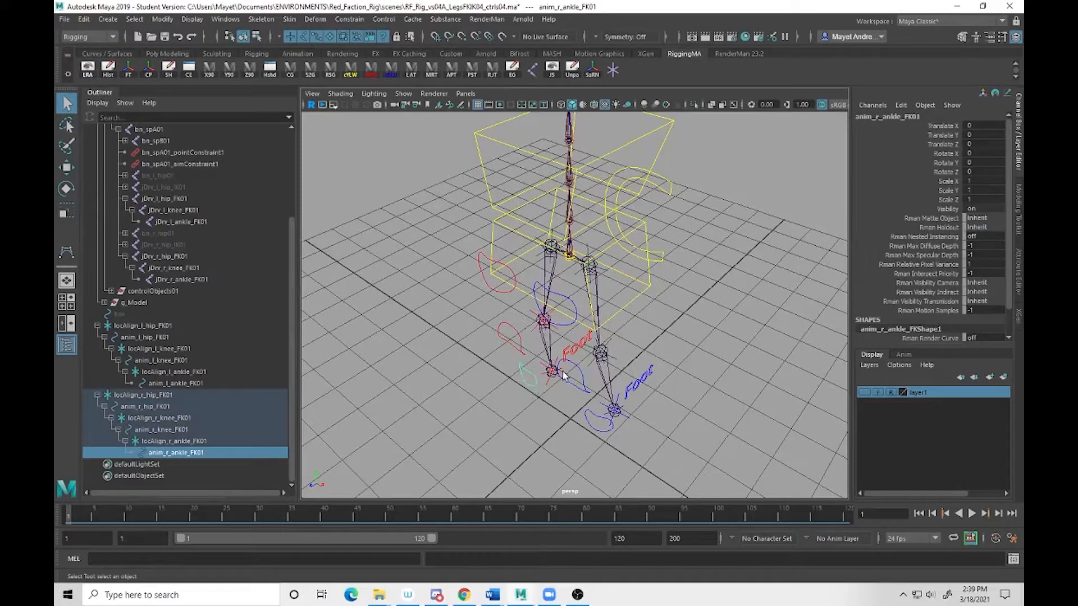
click(573, 325)
click(591, 388)
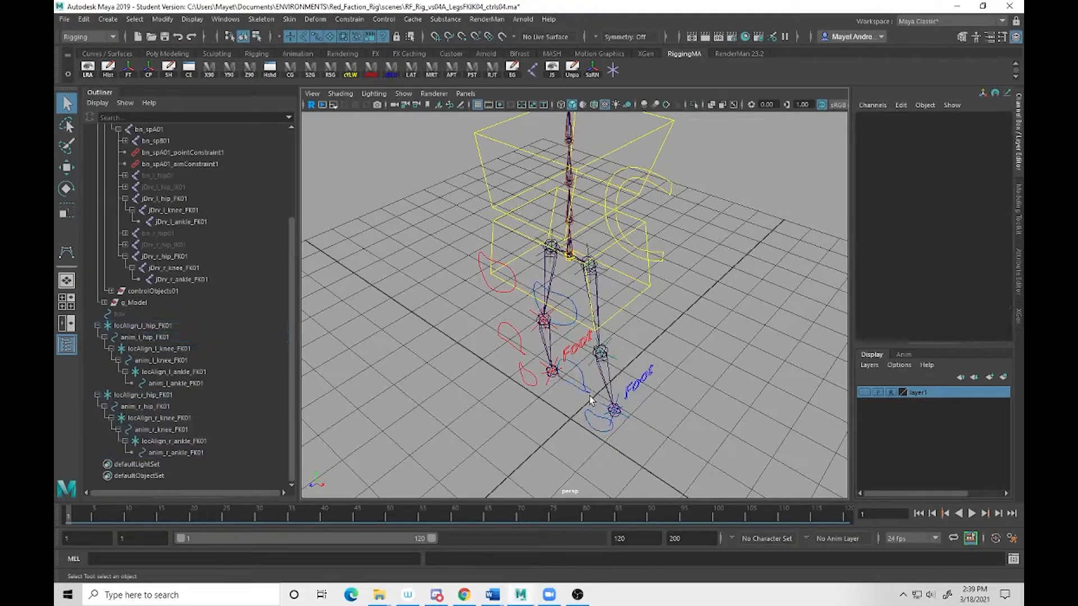
click(597, 429)
click(597, 430)
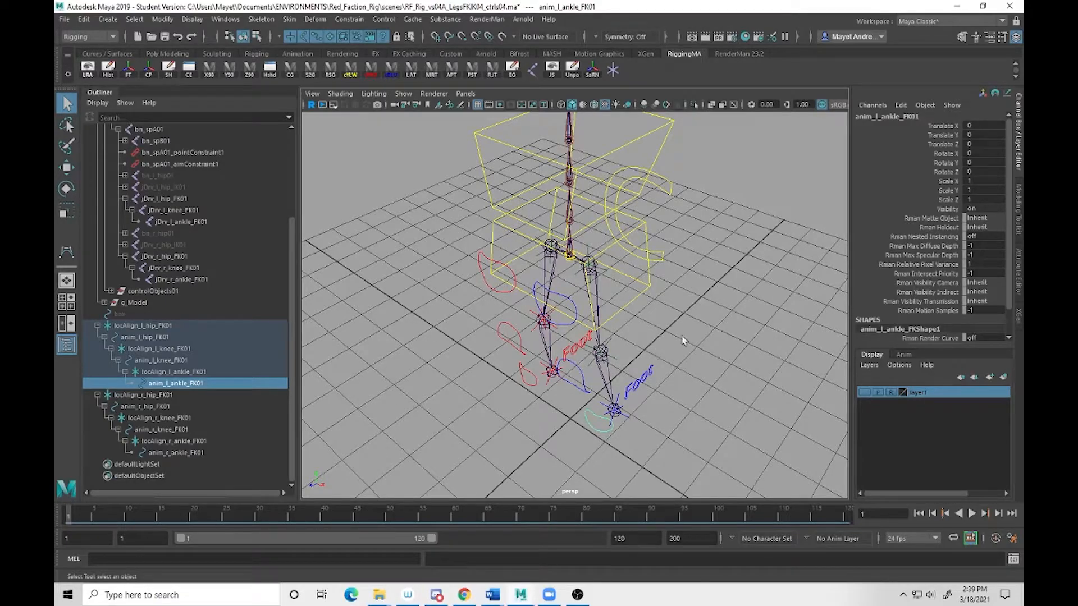
Parent the locAlign_l_hip_FK01 and locAlign_r_hip_FK01 locators under the cc_hip01 control.
click(589, 247)
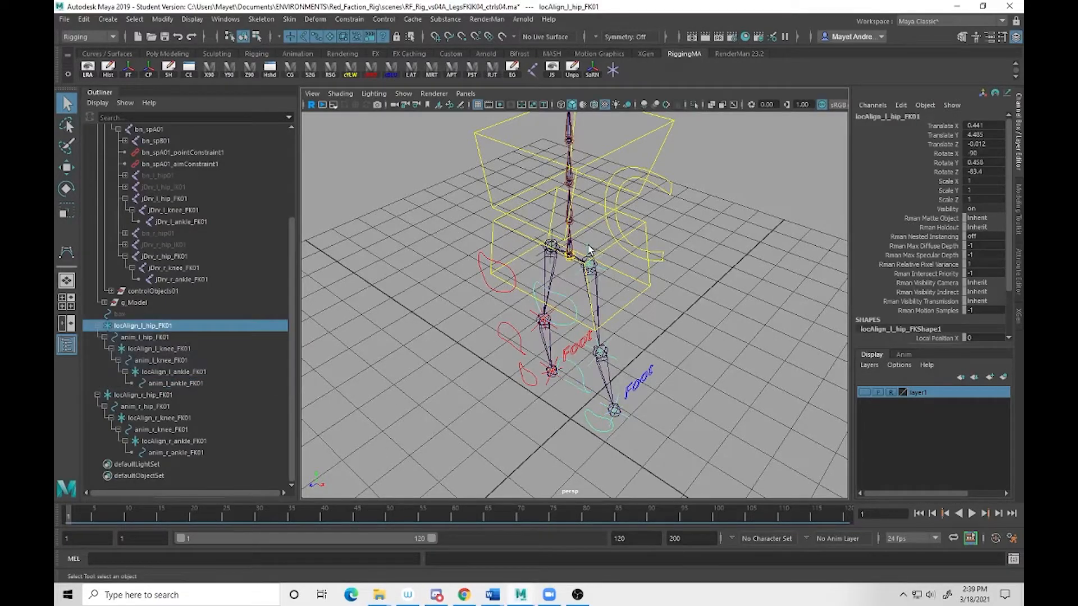
shift+click(539, 256)
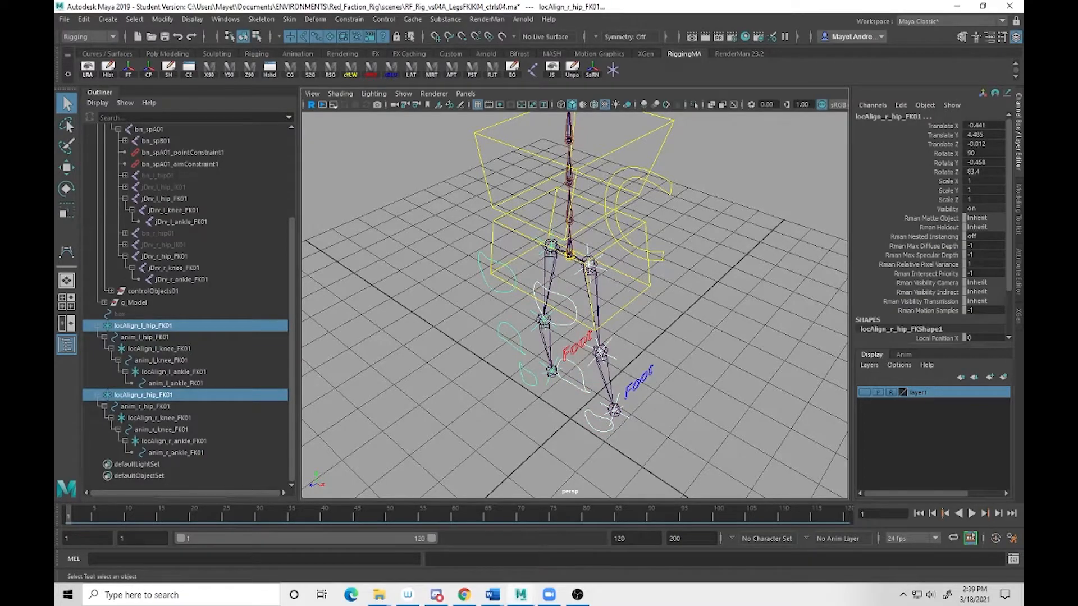
alt+right_drag(663, 306, 676, 331)
alt+middle_drag(553, 132, 536, 226)
alt+right_drag(533, 217, 594, 286)
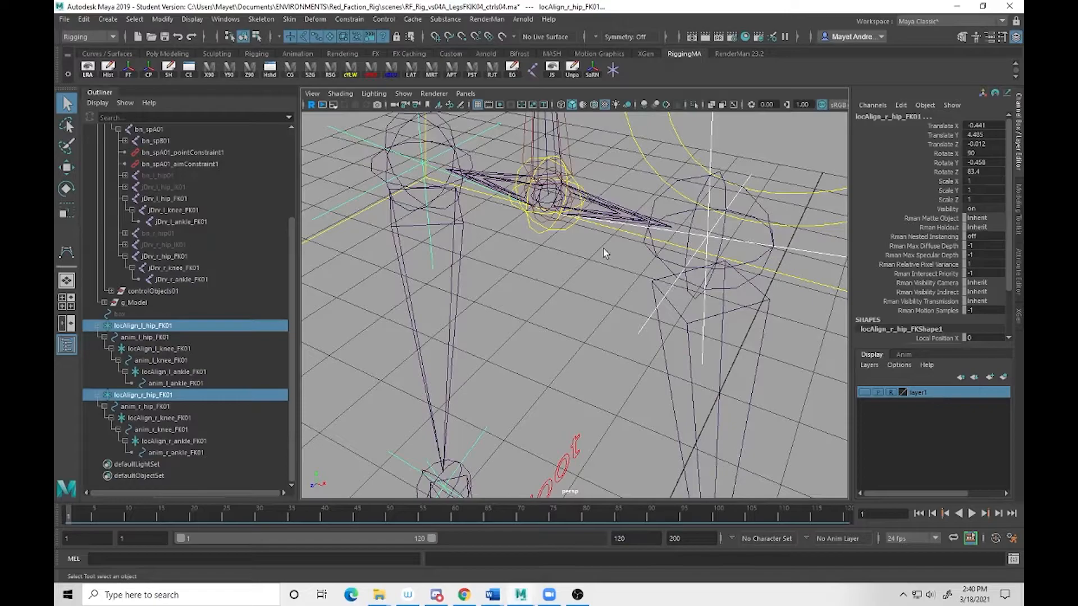
shift+click(536, 235)
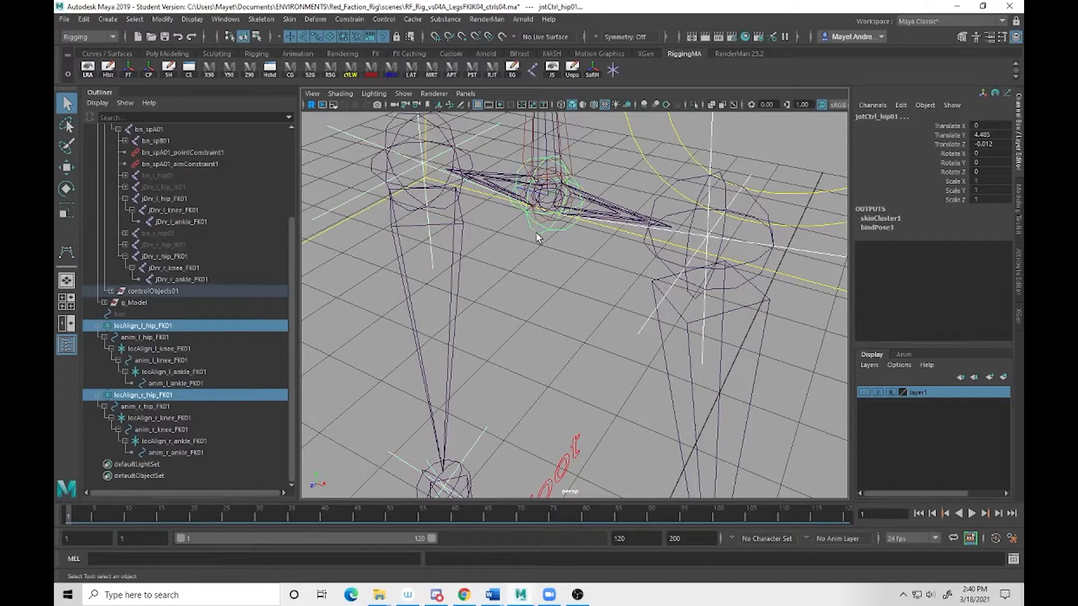
shift+click(537, 235)
alt+right_drag(612, 247, 479, 241)
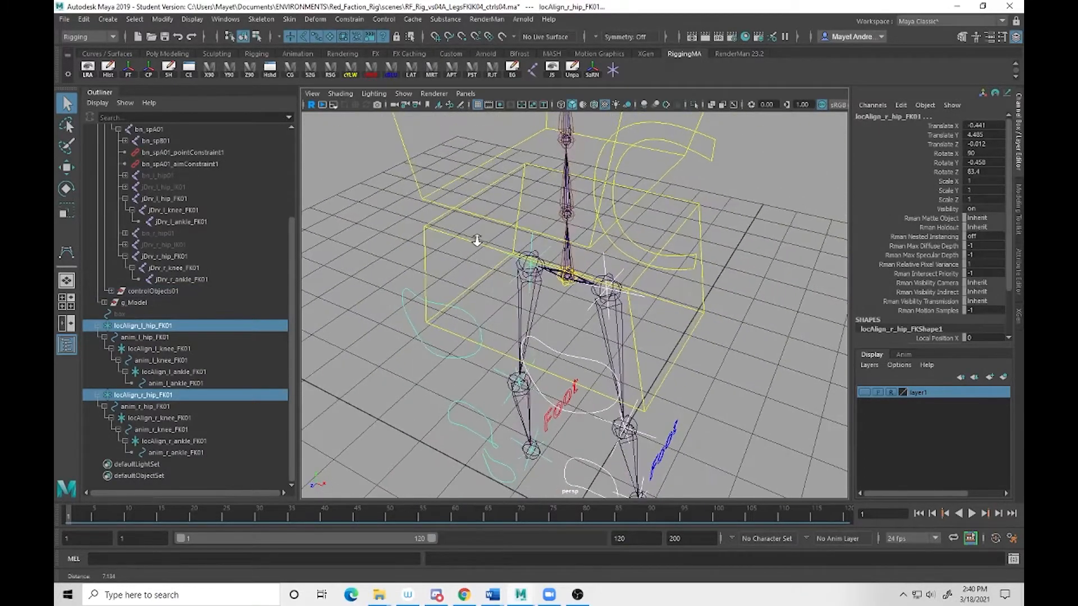
click(426, 258)
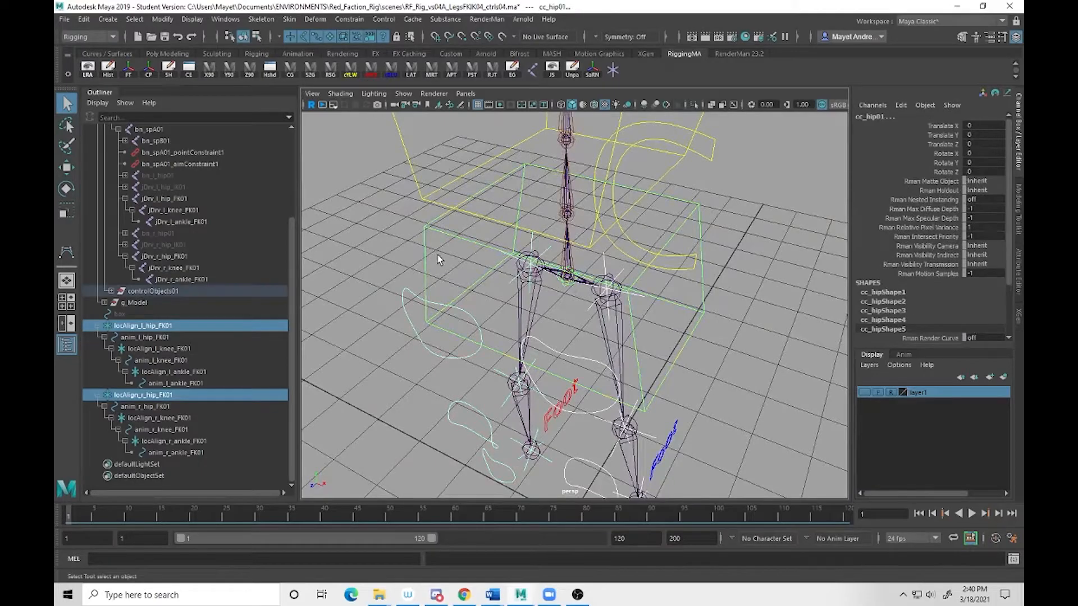
click(889, 393)
key(p)
click(665, 374)
Test-rotate the cc_hip01 control to check that both FK legs follow, and undo the rotation.
alt+drag(683, 392, 646, 347)
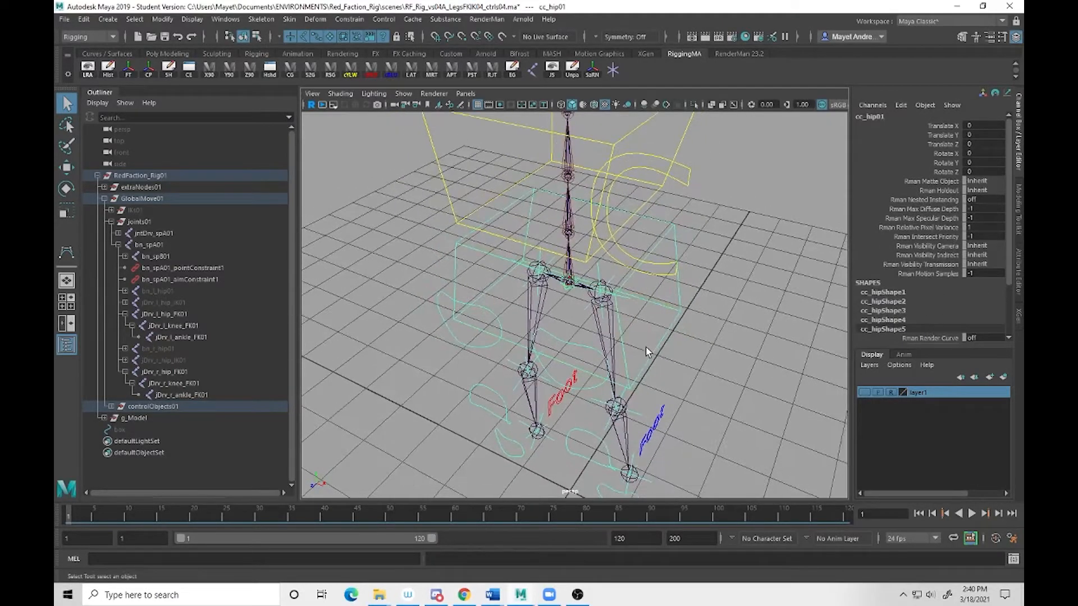
key(e)
drag(563, 319, 584, 303)
key(ctrl+z)
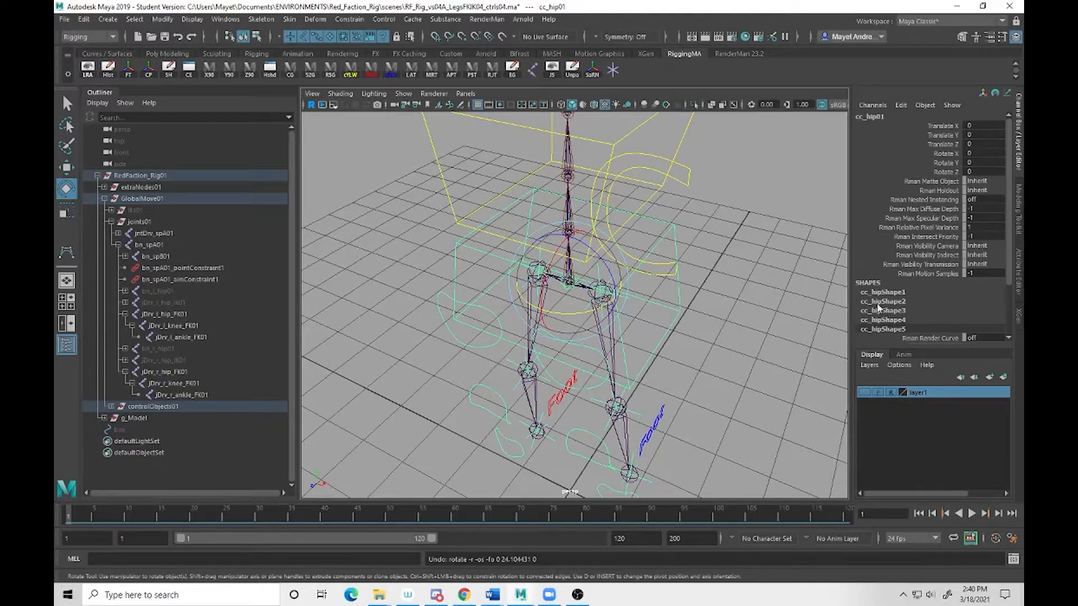
Select the right hip, knee and ankle FK controls and reveal them in the Outliner hierarchy.
alt+drag(660, 374, 583, 390)
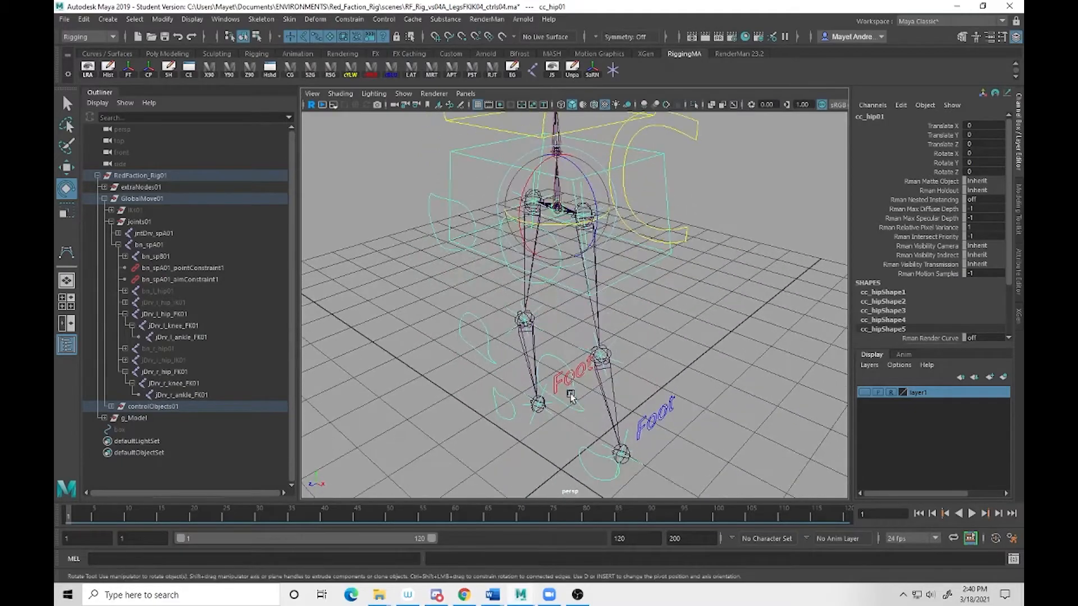
click(449, 253)
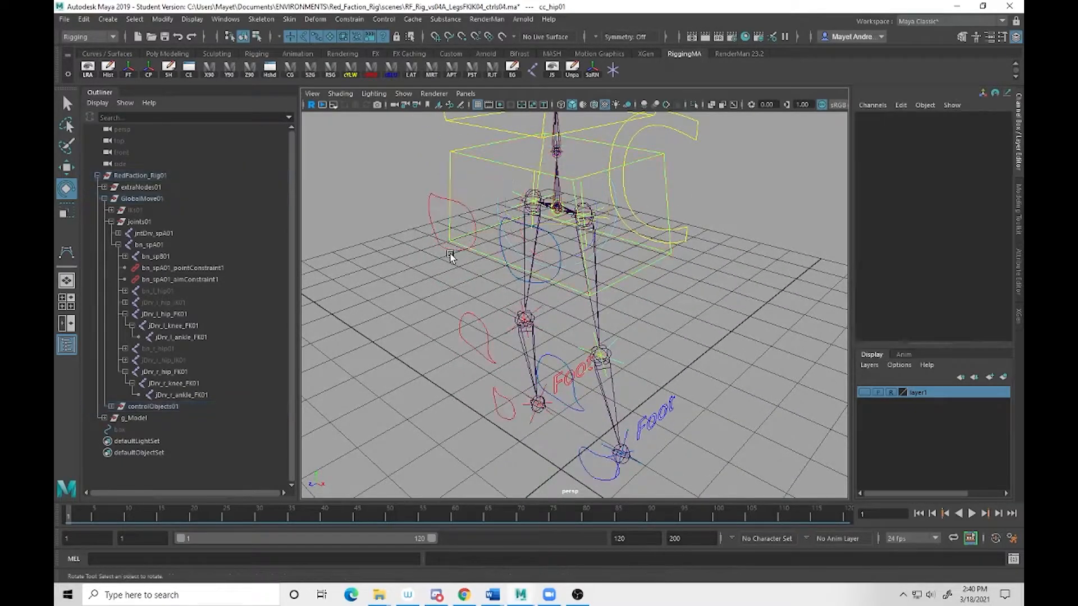
key(q)
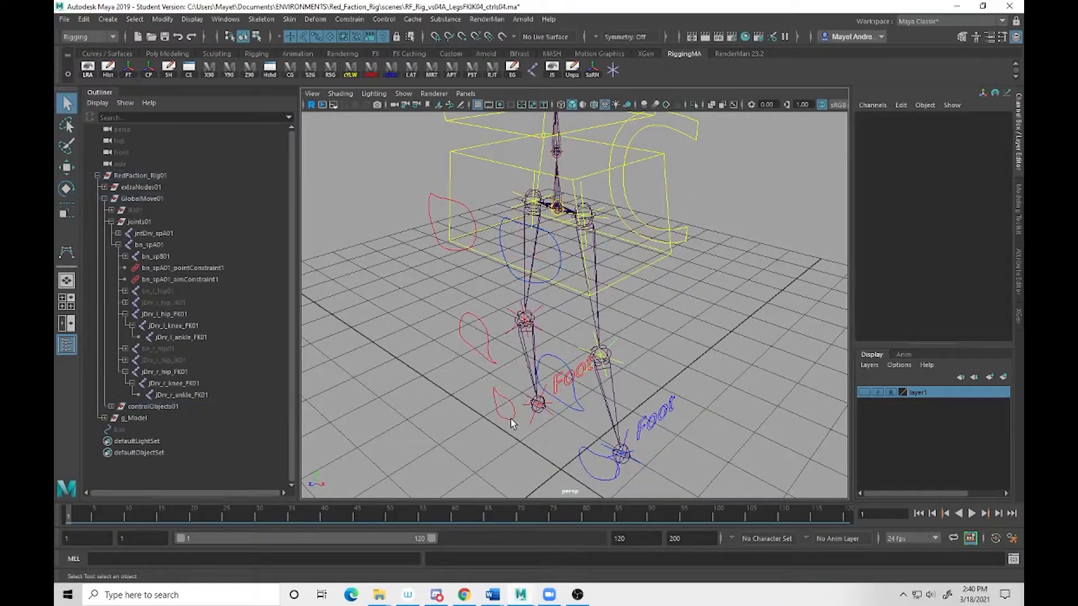
click(511, 414)
click(448, 247)
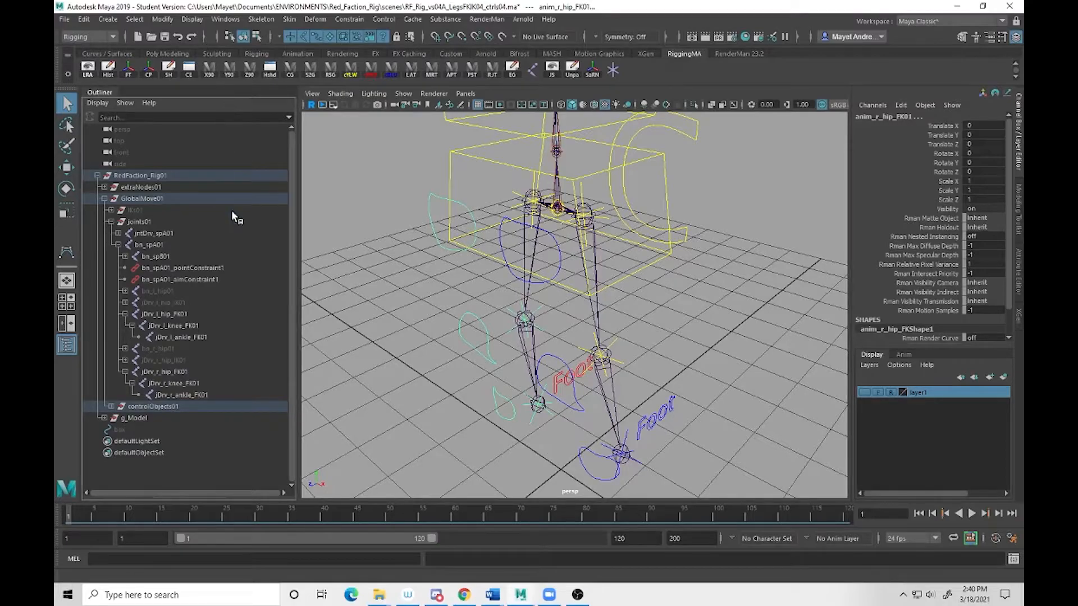
key(f)
scroll(236, 368, down, 4)
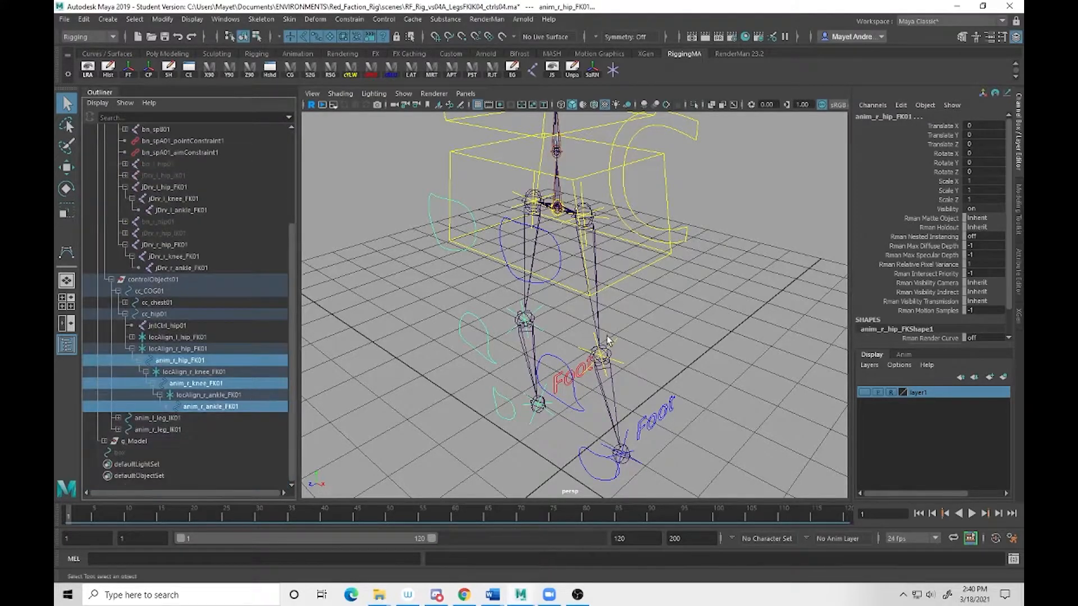
Select the hip, knee and ankle FK controls of both legs and reveal them in the Outliner hierarchy.
click(442, 249)
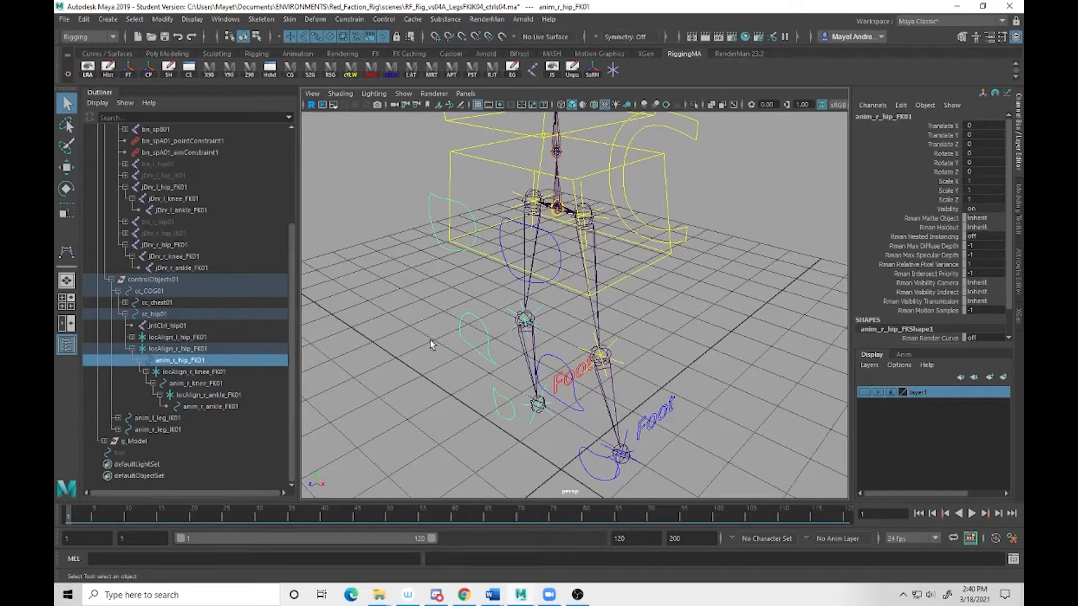
drag(463, 302, 471, 333)
shift+click(503, 408)
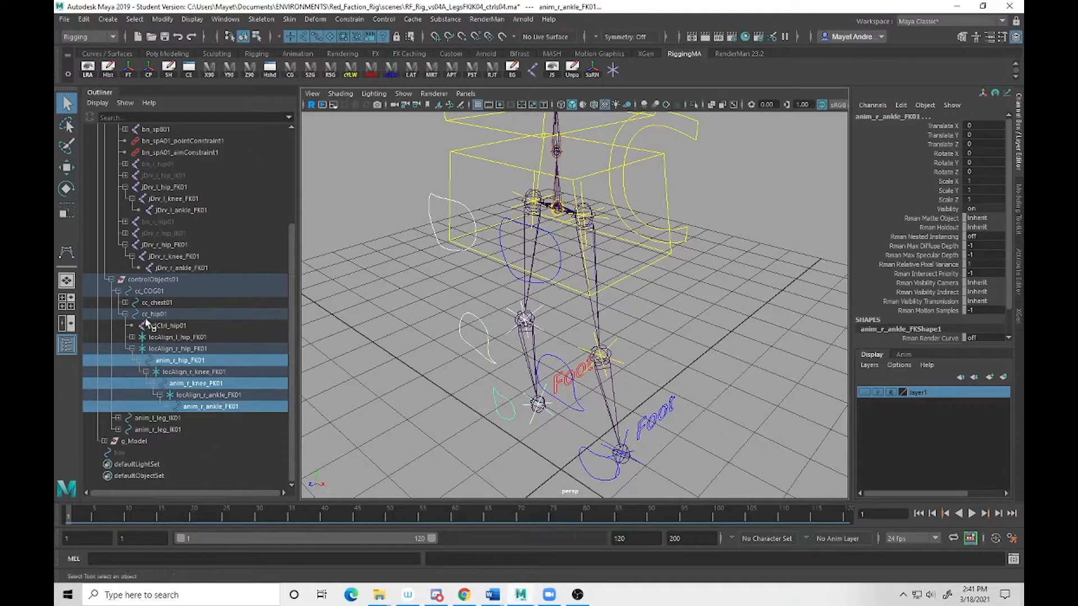
shift+click(593, 481)
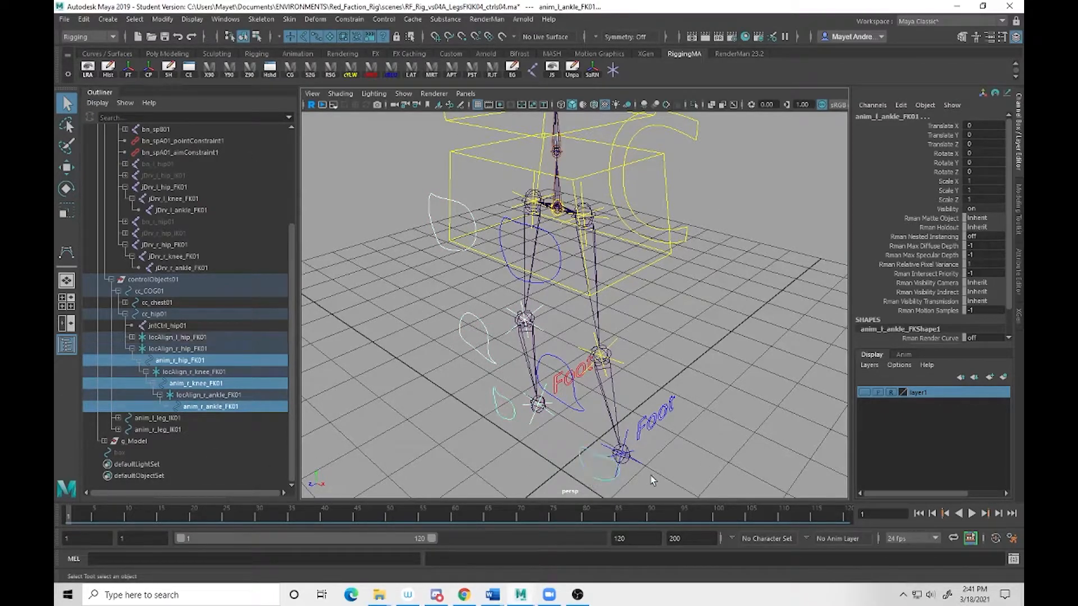
shift+click(584, 412)
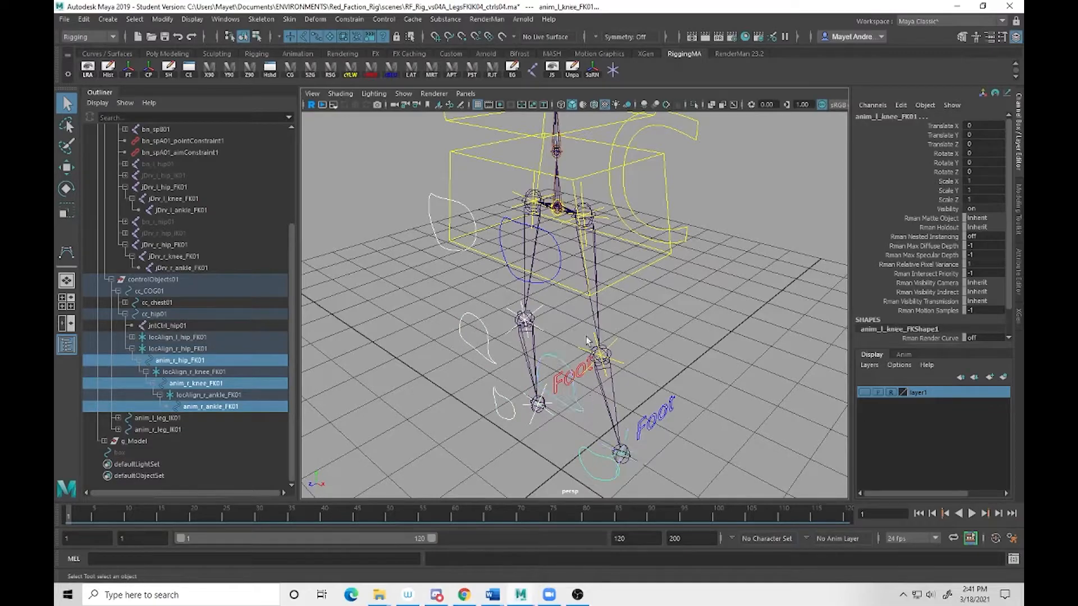
shift+click(536, 286)
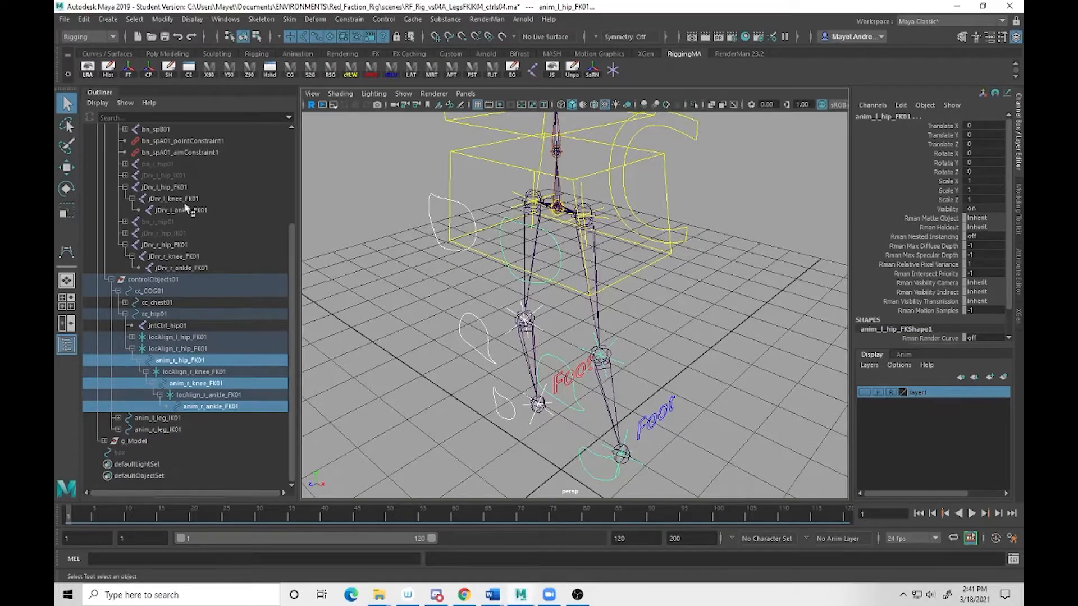
key(f)
scroll(182, 357, down, 5)
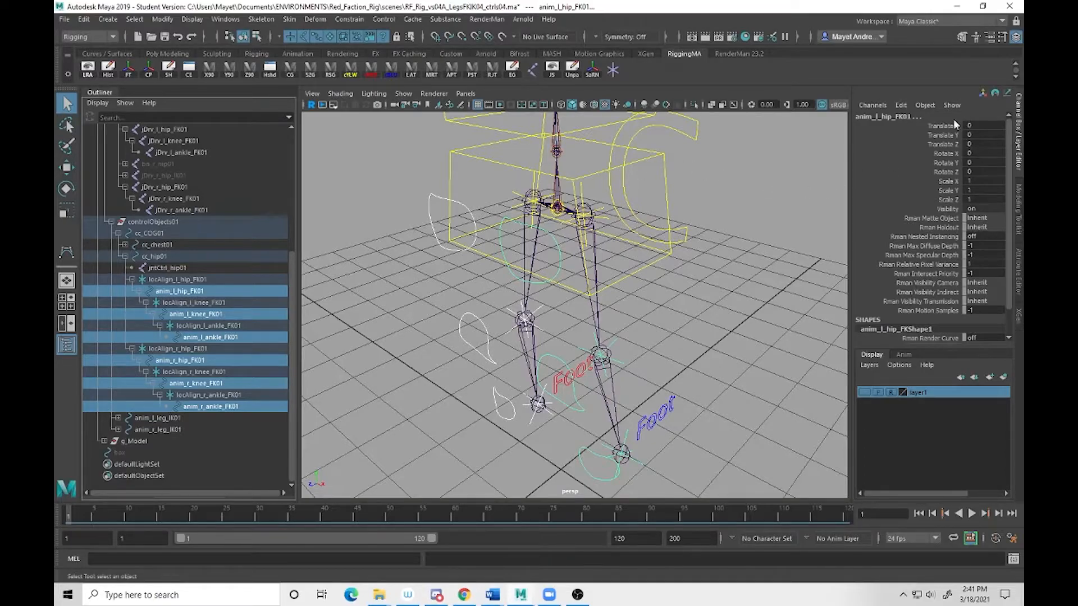
Lock and hide the translate, scale and visibility channels on the six selected FK leg controls.
drag(941, 128, 942, 147)
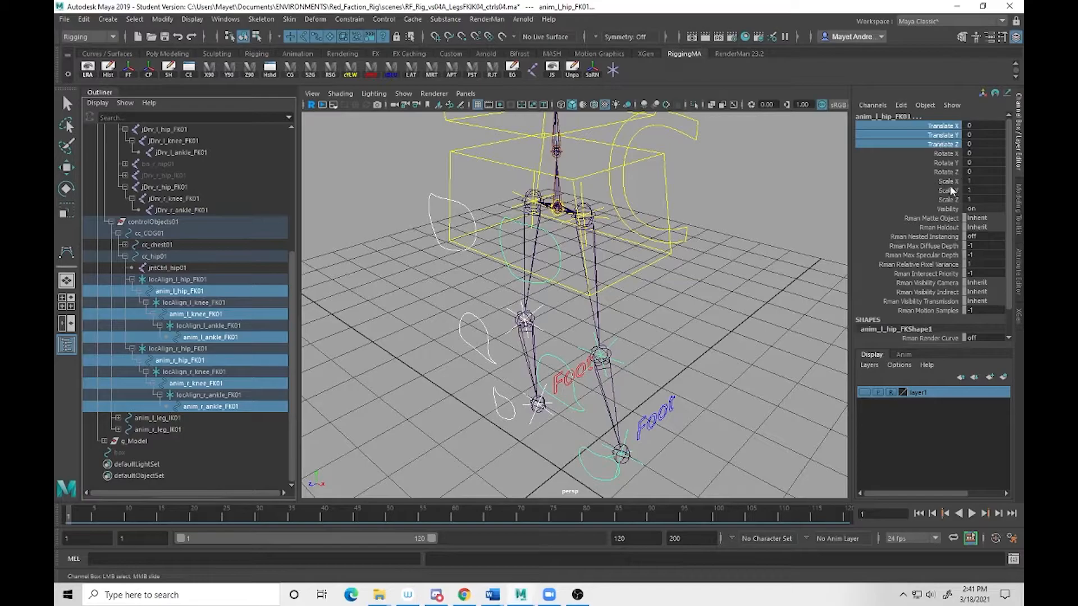
ctrl+drag(949, 184, 951, 210)
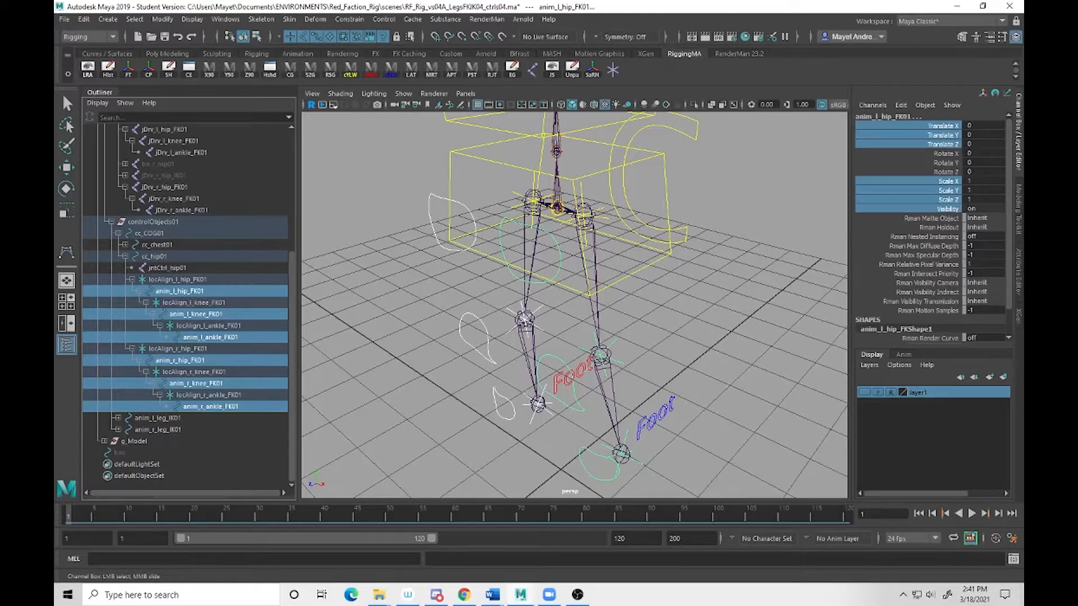
click(874, 106)
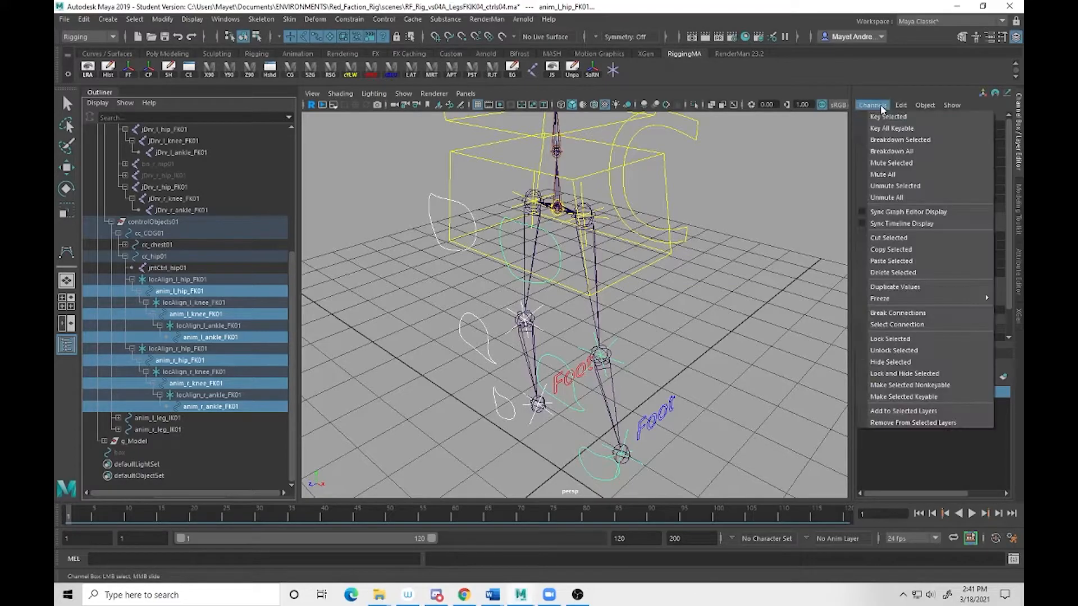
click(892, 374)
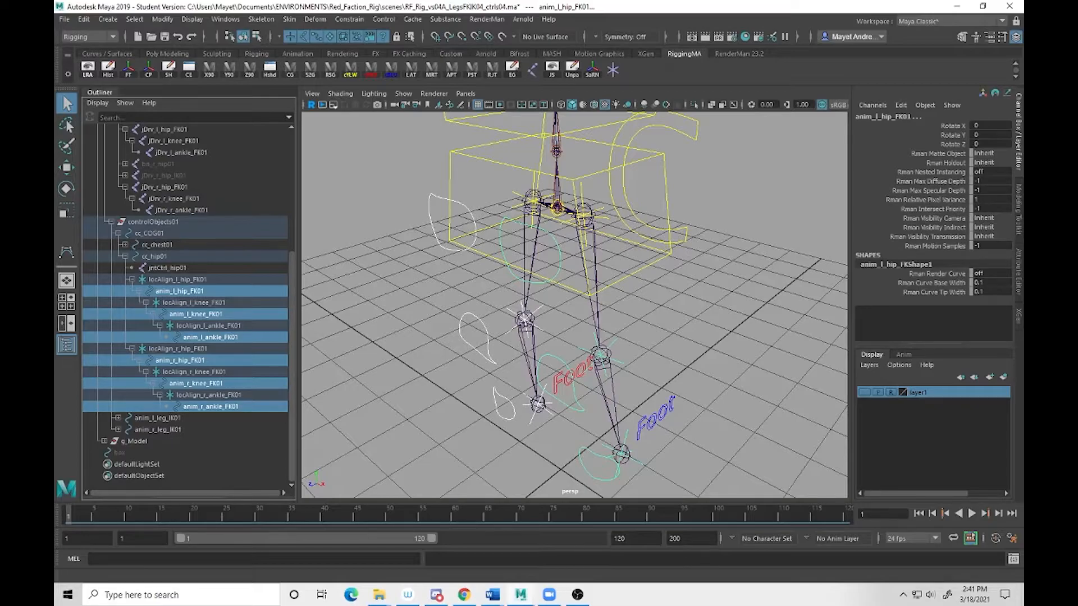
Select the anim_l_hip_FK01 control and set the Rotate tool's axis orientation to Gimbal.
click(539, 284)
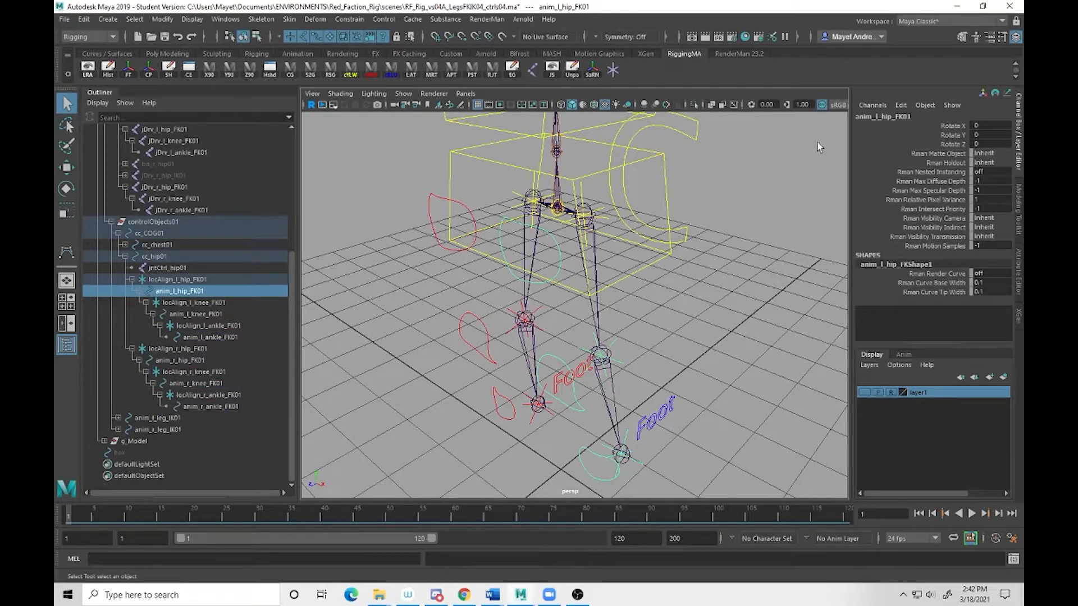
key(e)
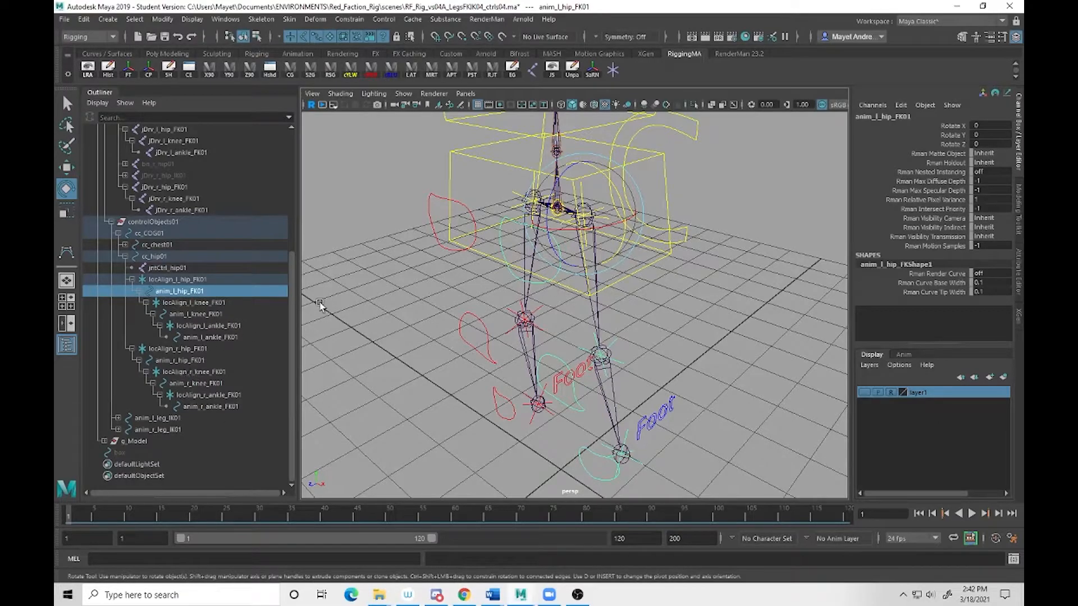
click(528, 282)
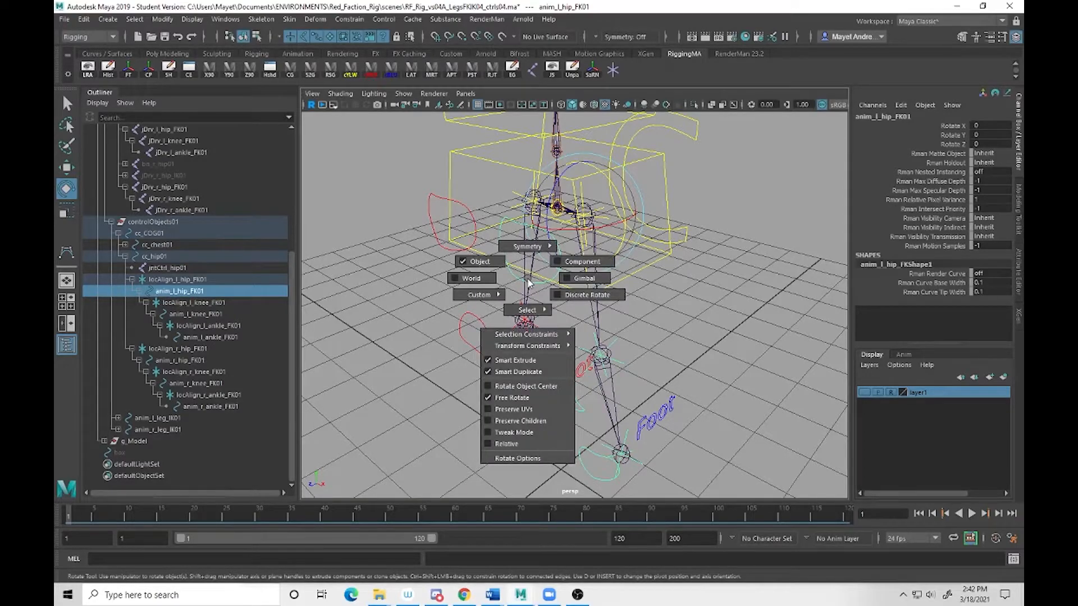
drag(527, 283, 575, 280)
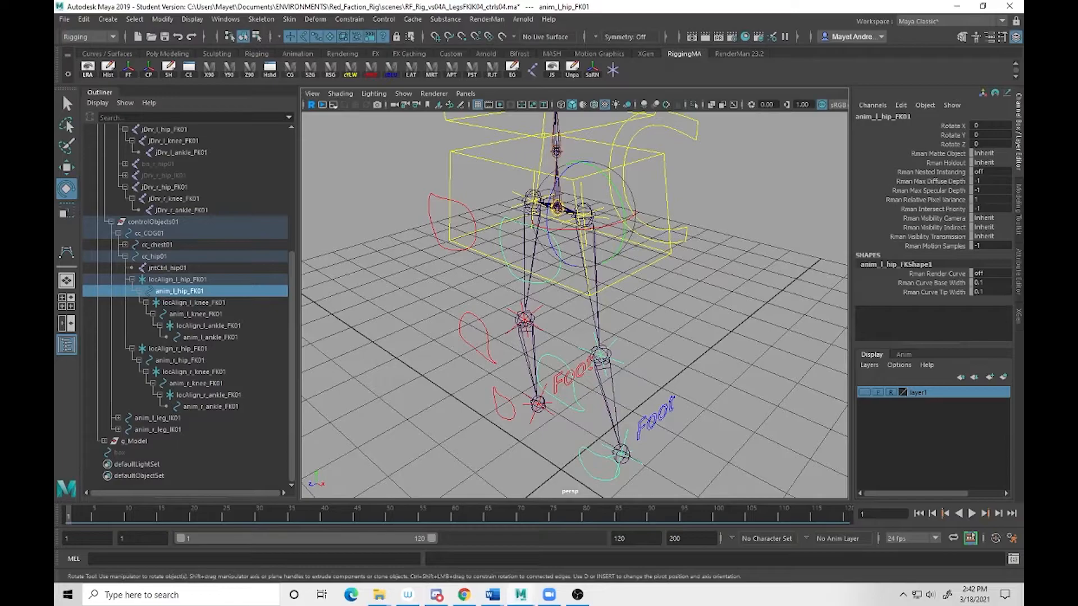
Set the rotate order of the anim_l_hip_FK01 control to xzy in its transform attributes.
click(1021, 281)
click(859, 269)
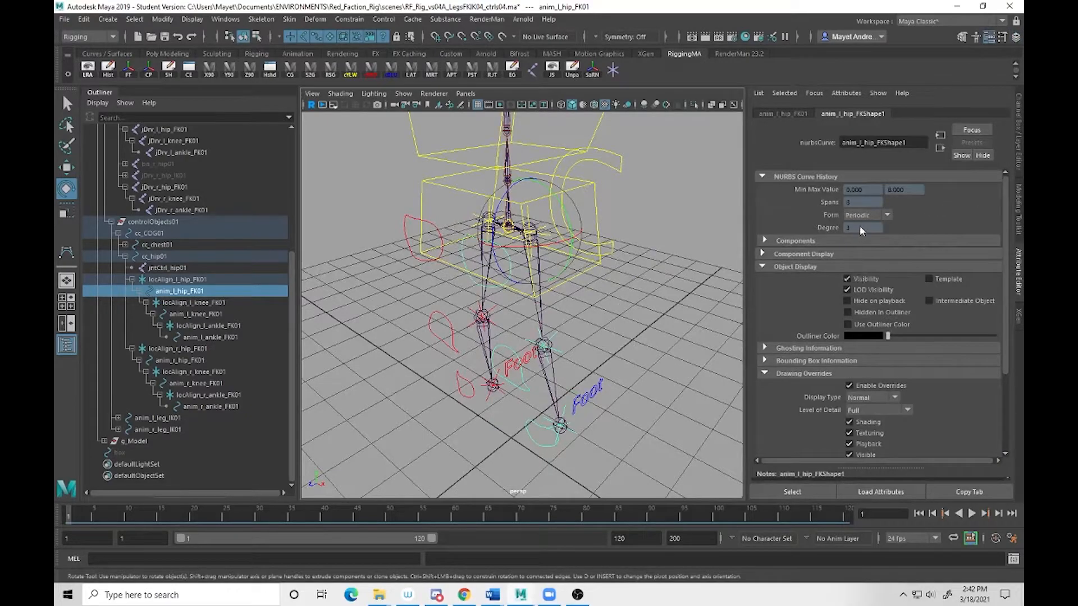
click(797, 113)
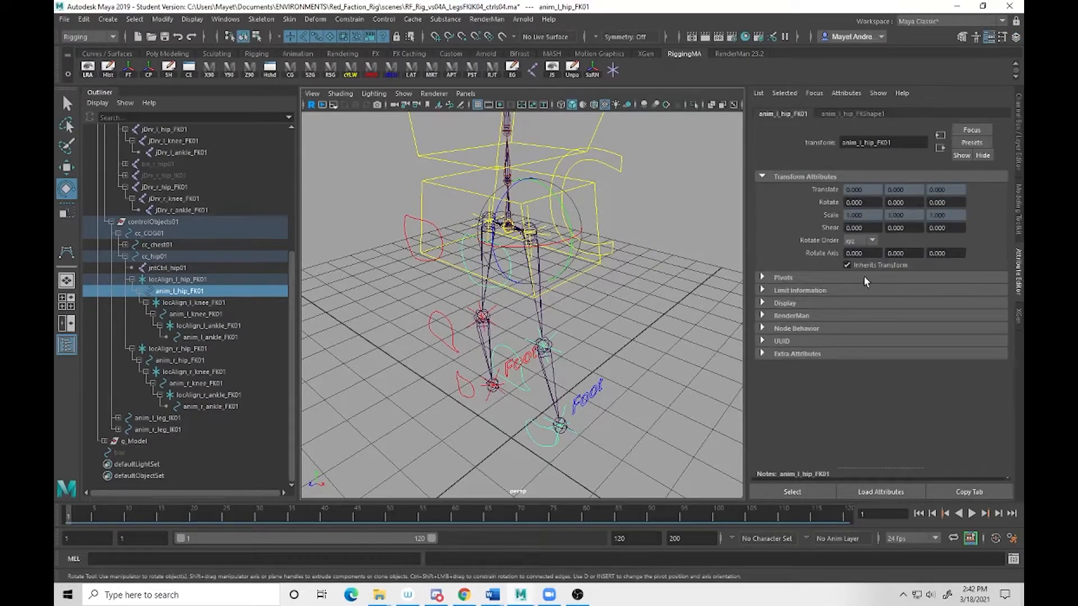
click(874, 244)
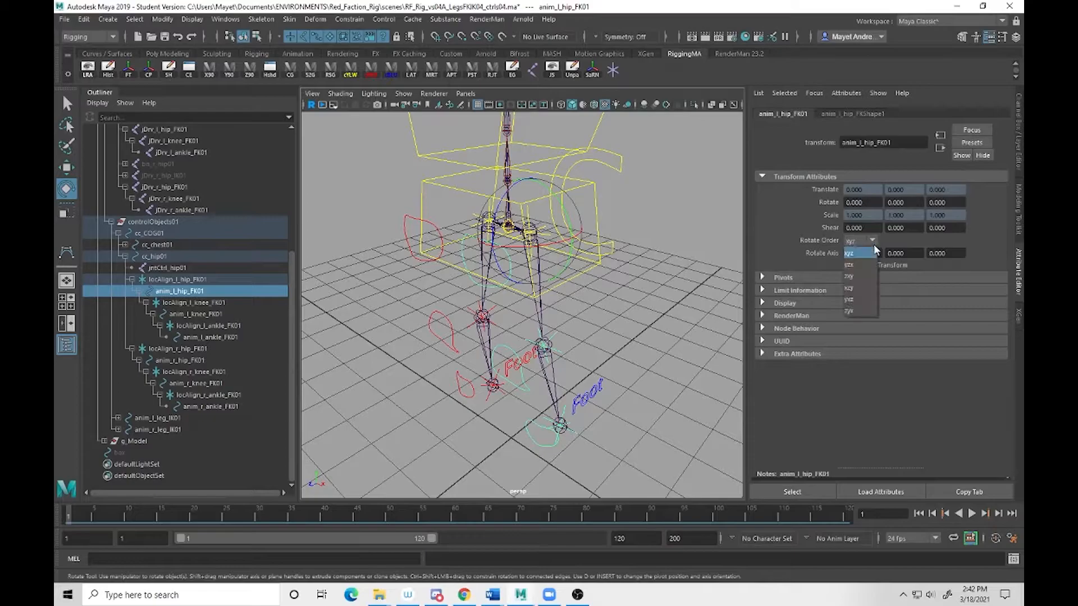
click(867, 287)
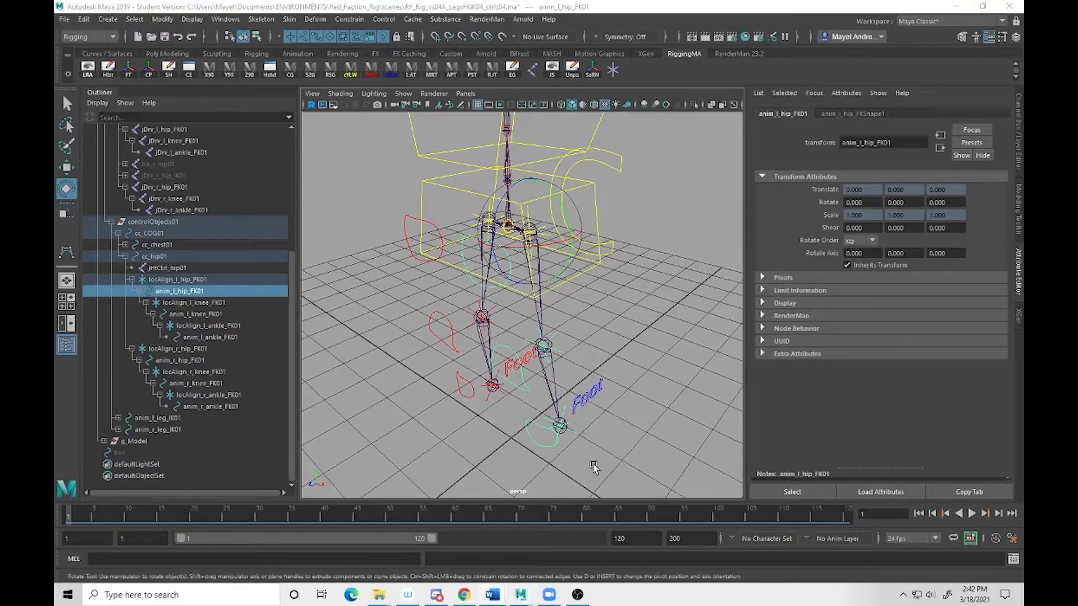
Set the rotate order of the other five FK leg controls by running the MEL command xform -roo xzy, and clear the selection.
click(413, 250)
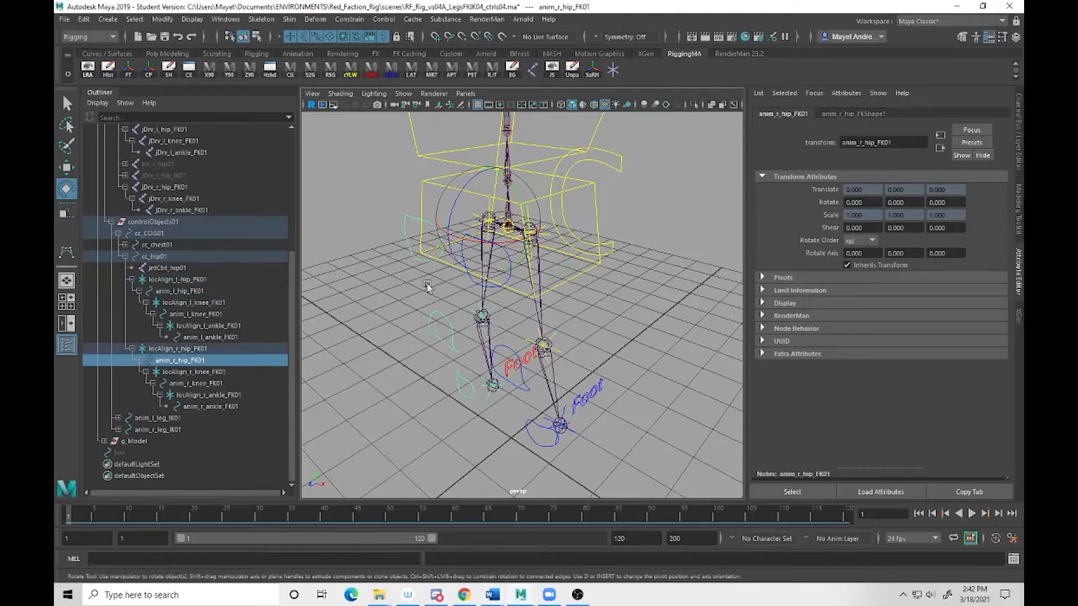
shift+click(437, 336)
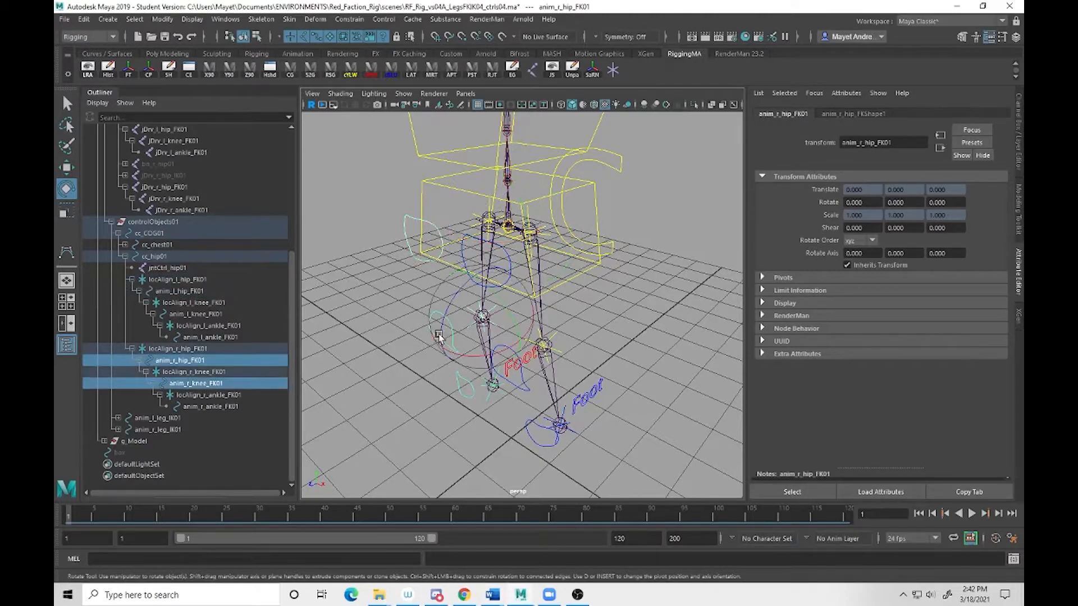
shift+click(461, 391)
key(q)
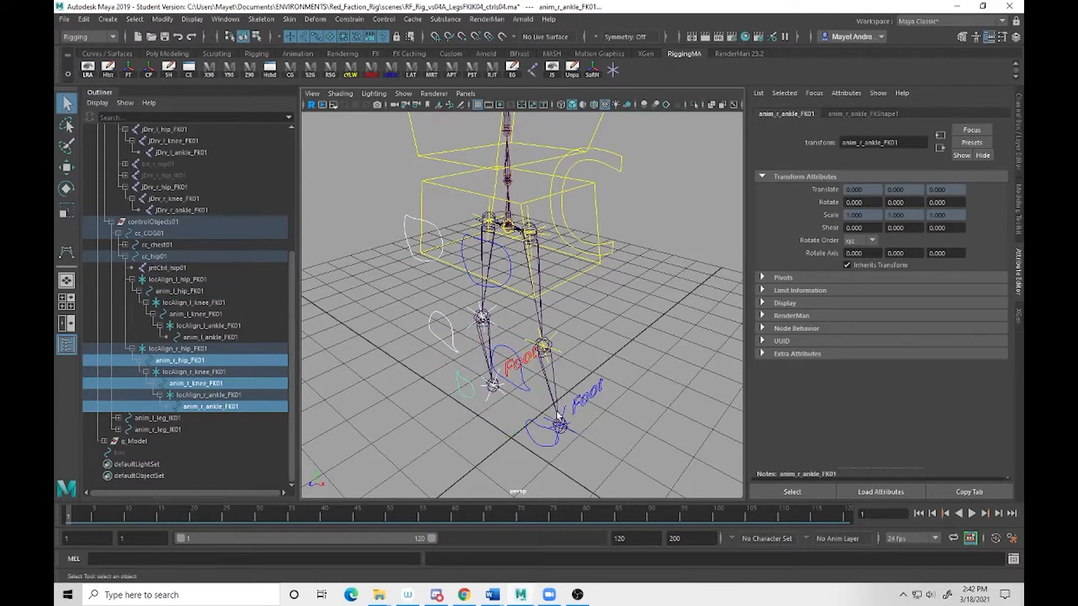
shift+click(528, 387)
shift+click(536, 453)
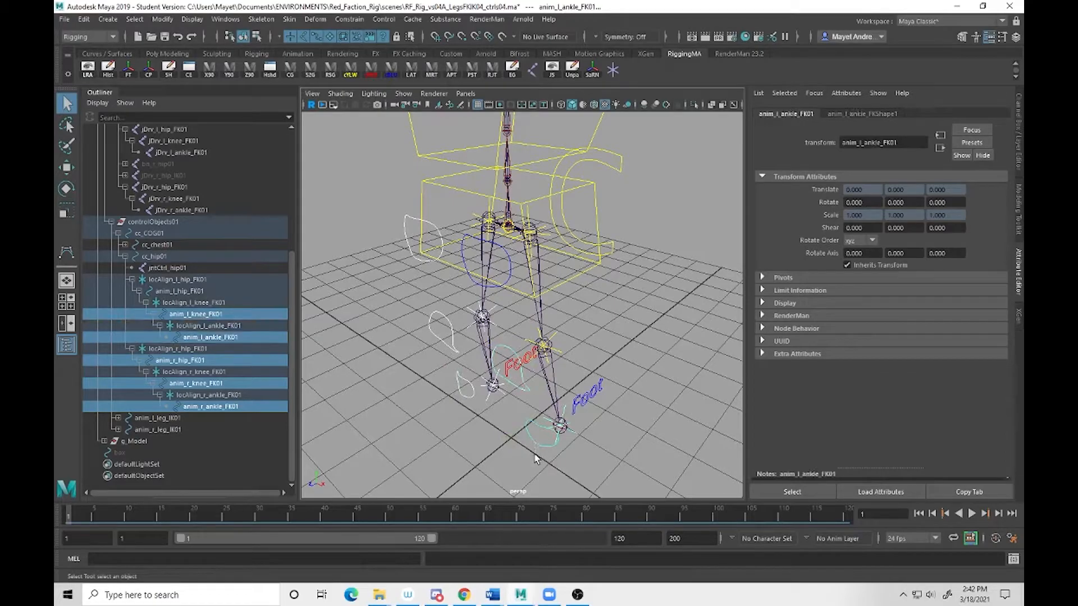
click(106, 560)
text(xform)
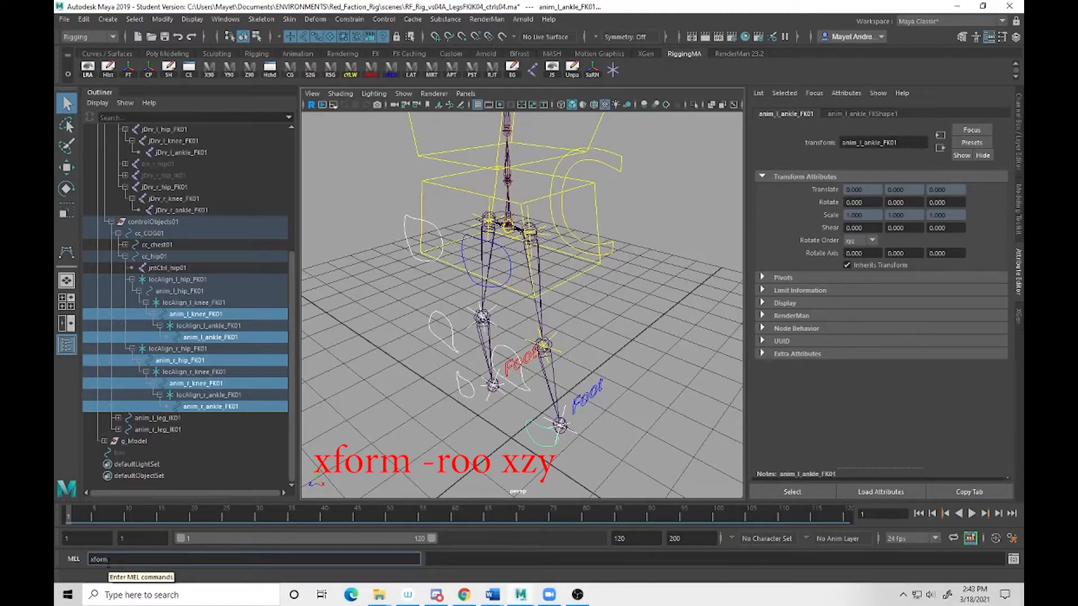
text(-roo)
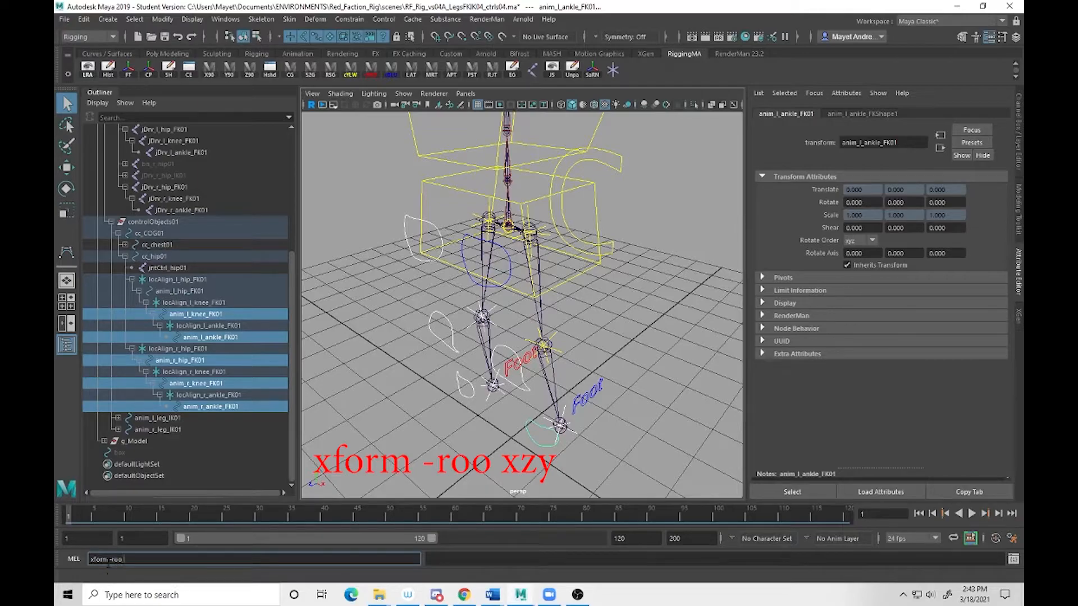
text( xzy)
key(Return)
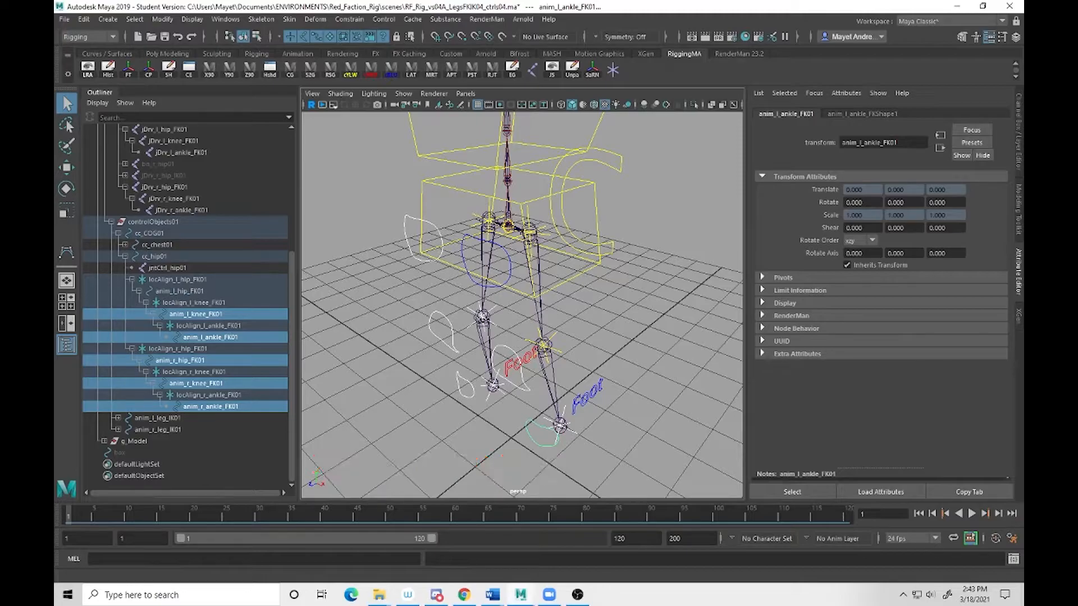
click(618, 346)
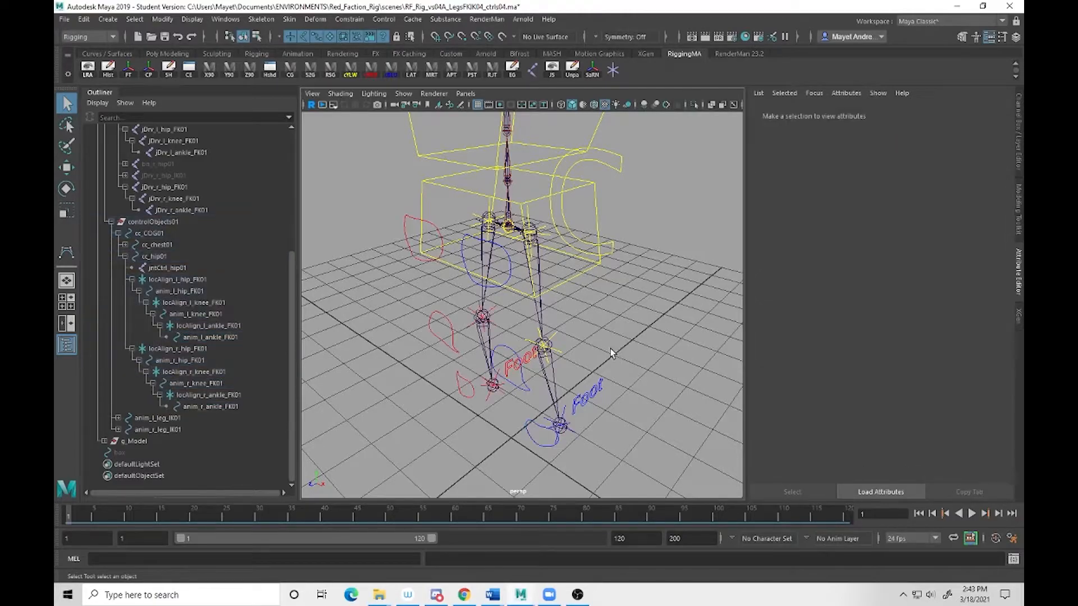
Connect the rotate attribute of anim_l_hip_FK01 to the rotate of the jDrv_l_hip_FK01 joint with the Connection Editor.
click(493, 291)
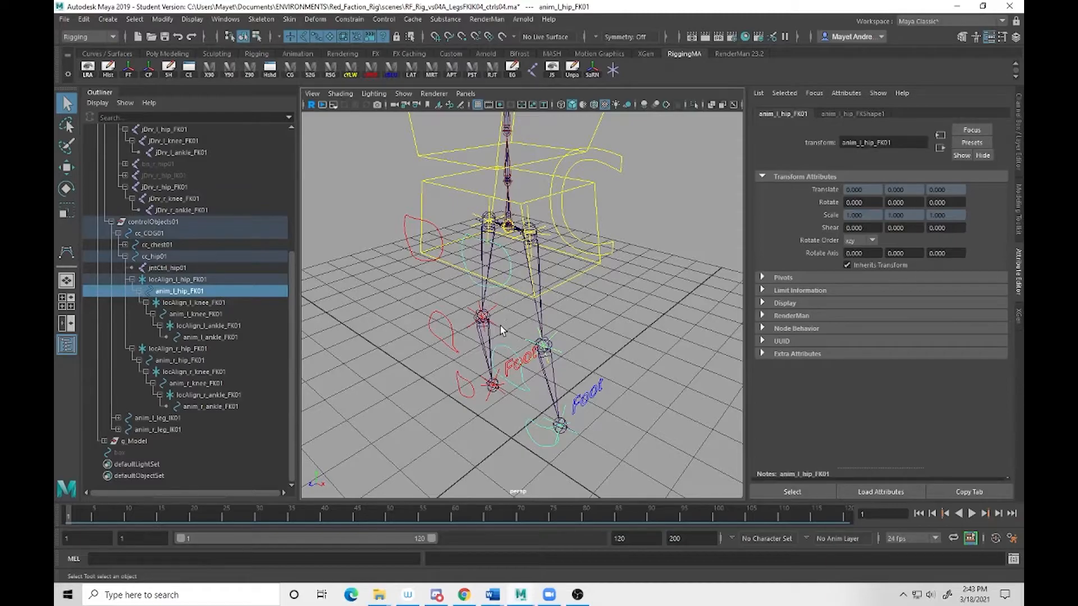
shift+click(537, 293)
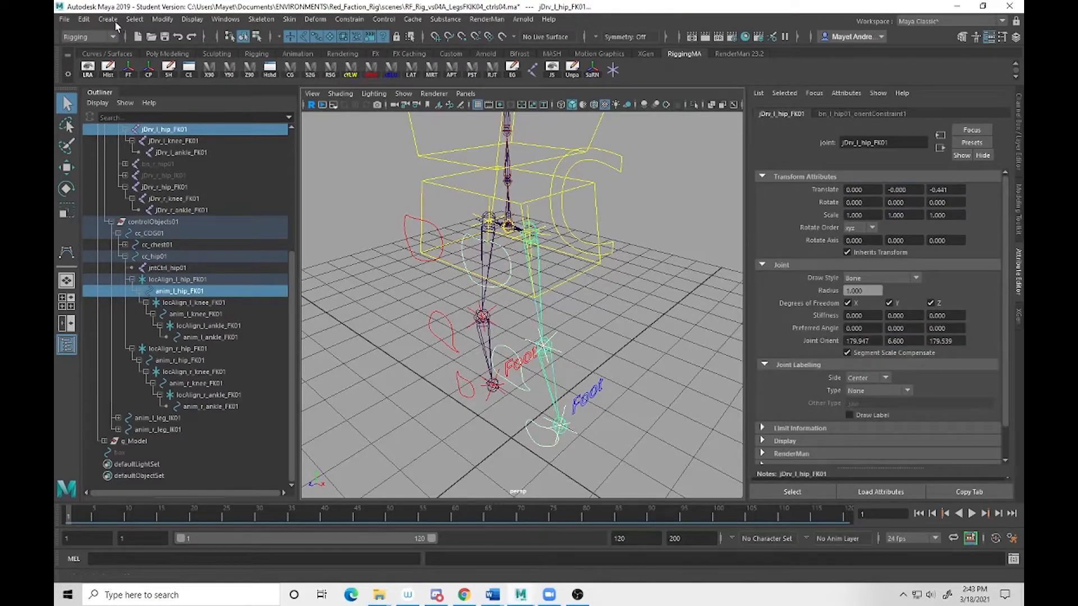
click(233, 21)
mouse_move(281, 60)
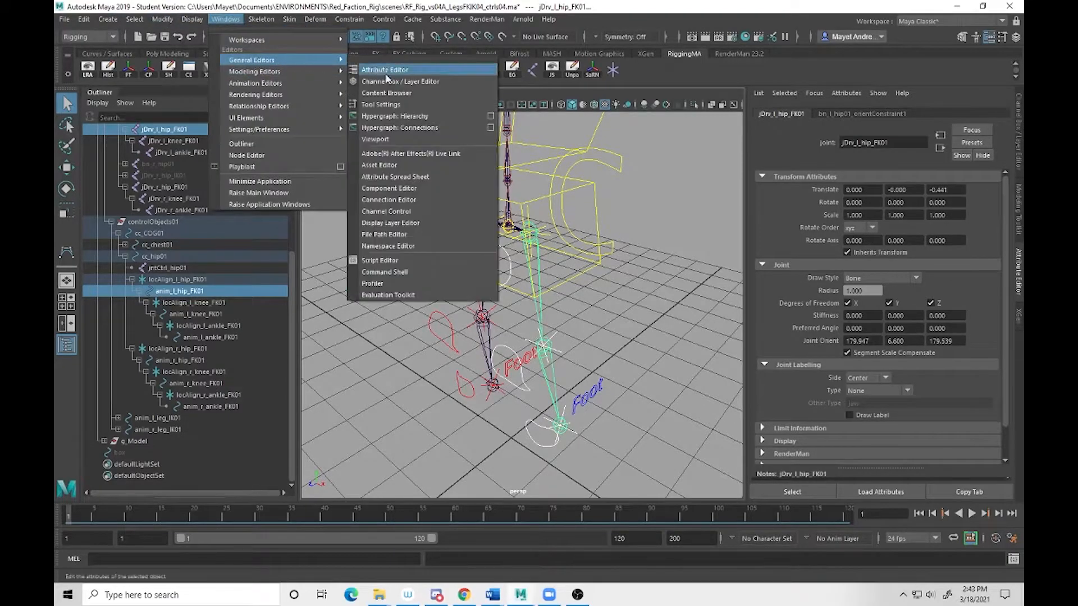
click(390, 200)
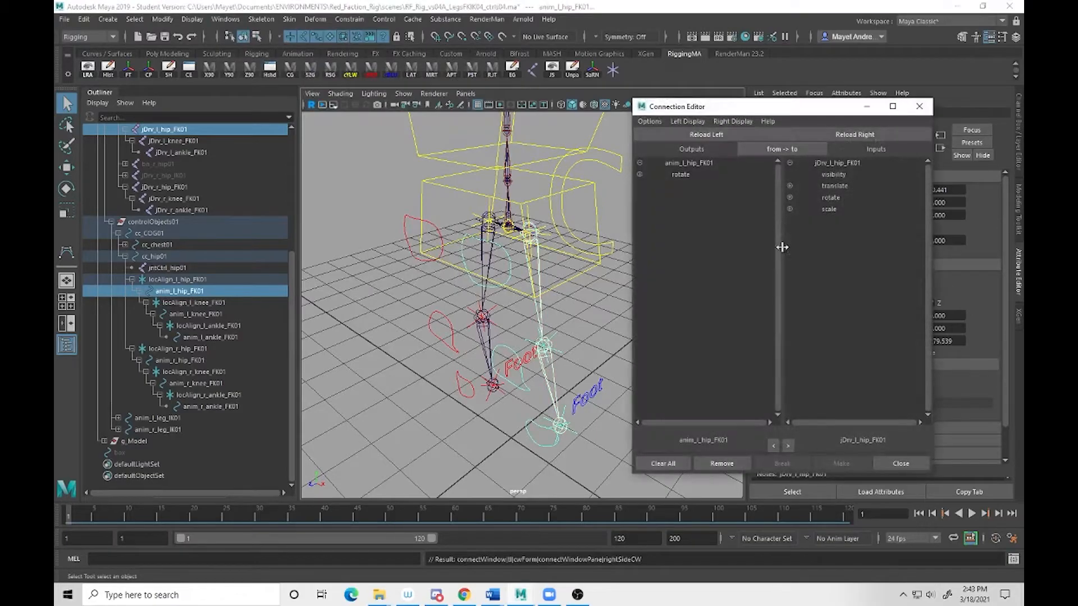
click(681, 174)
click(834, 197)
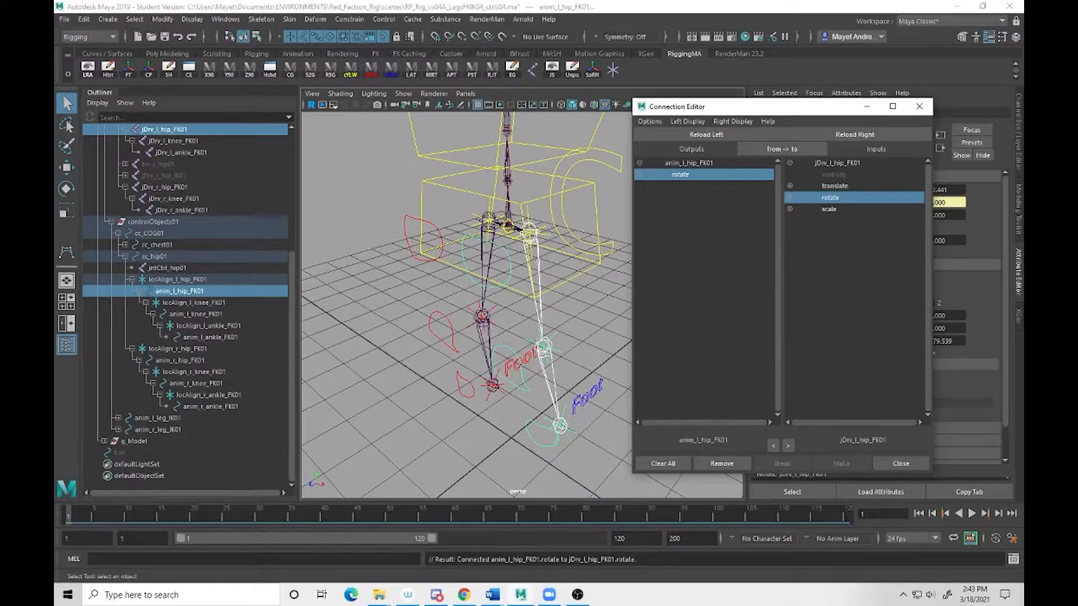
Select the anim_l_hip_FK01 control and set the Rotate tool's axis orientation to Object.
click(512, 279)
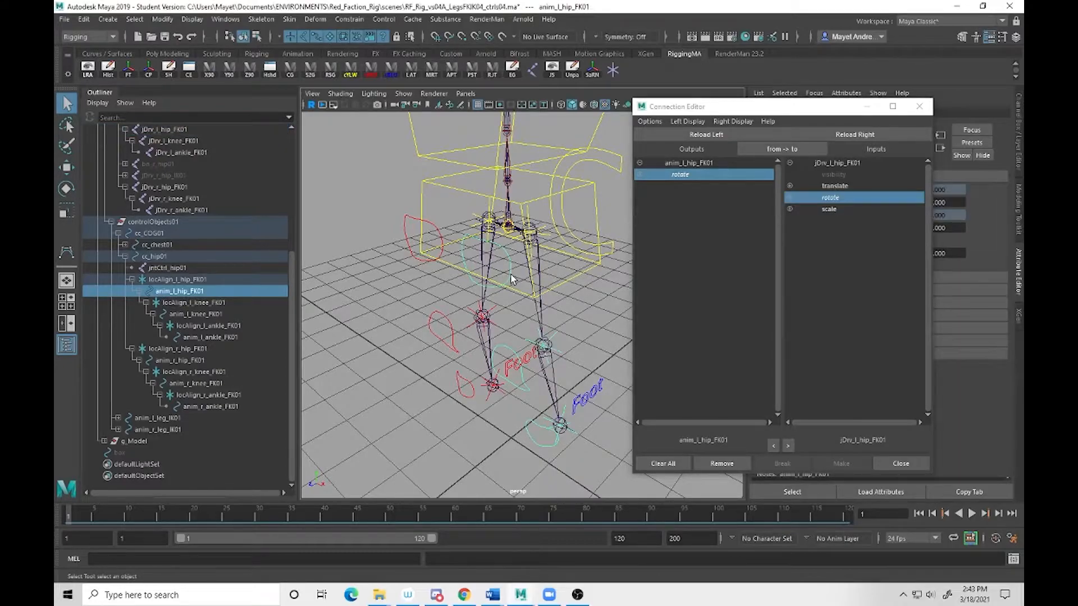
key(e)
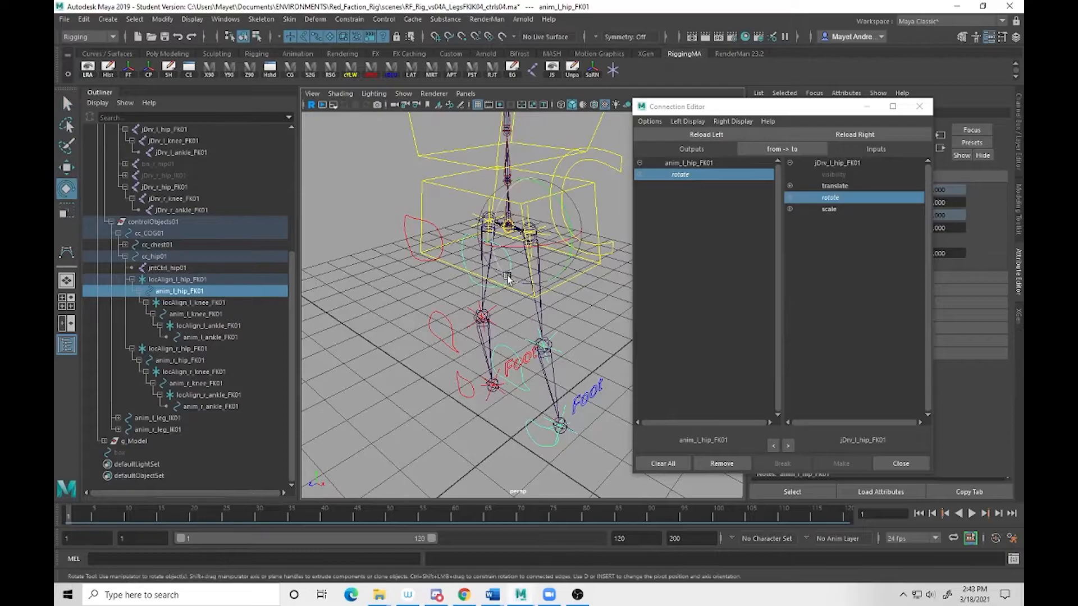
click(499, 291)
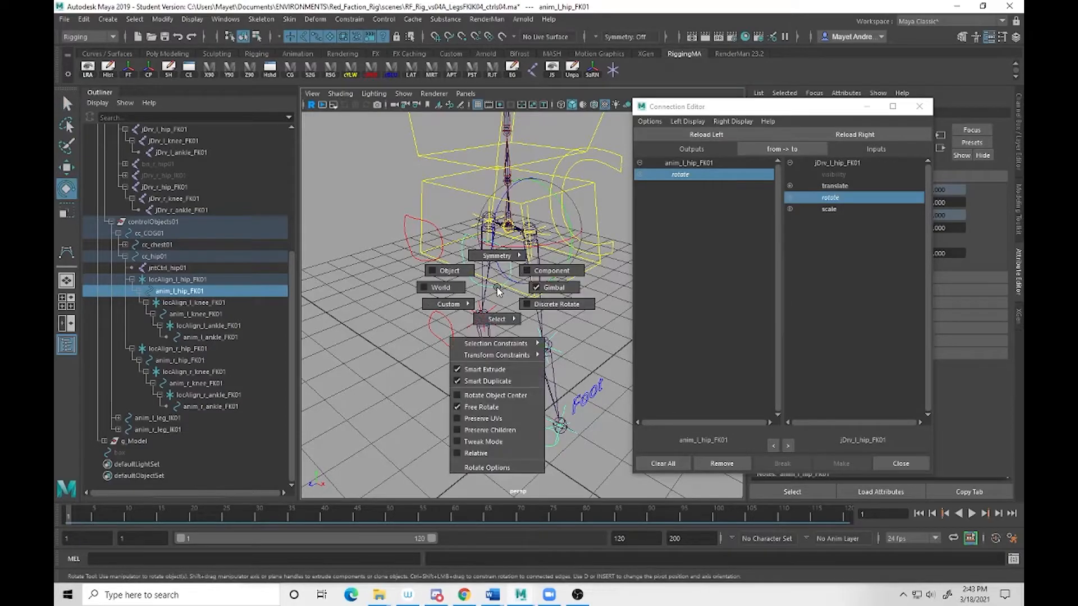
click(445, 272)
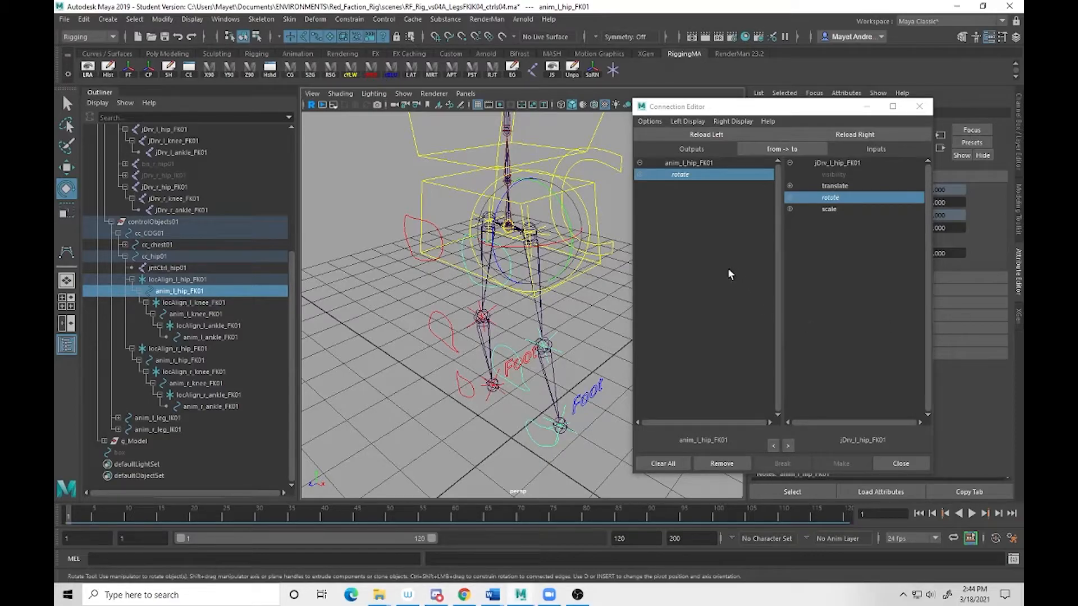
Connect the rotate attribute of the anim_l_knee_FK01 control to the rotate of the jDrv_l_knee_FK01 joint.
click(526, 391)
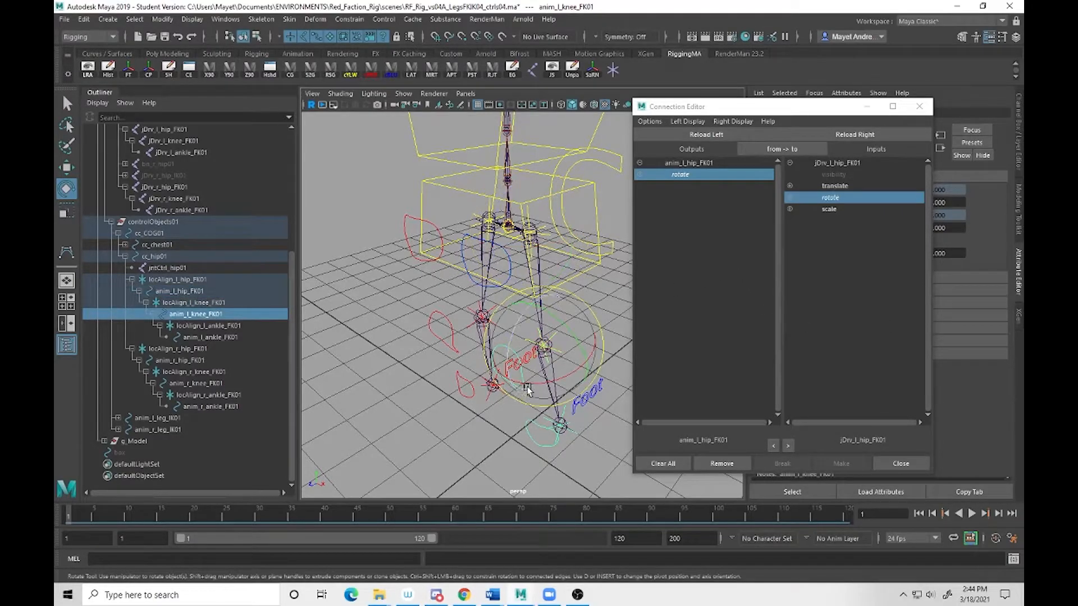
key(q)
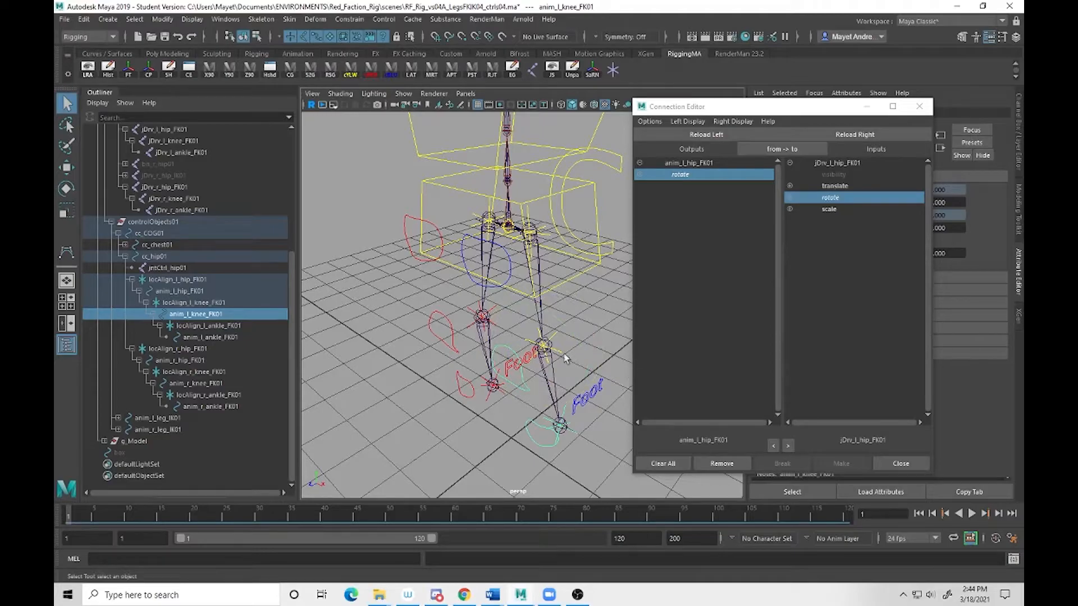
shift+click(540, 364)
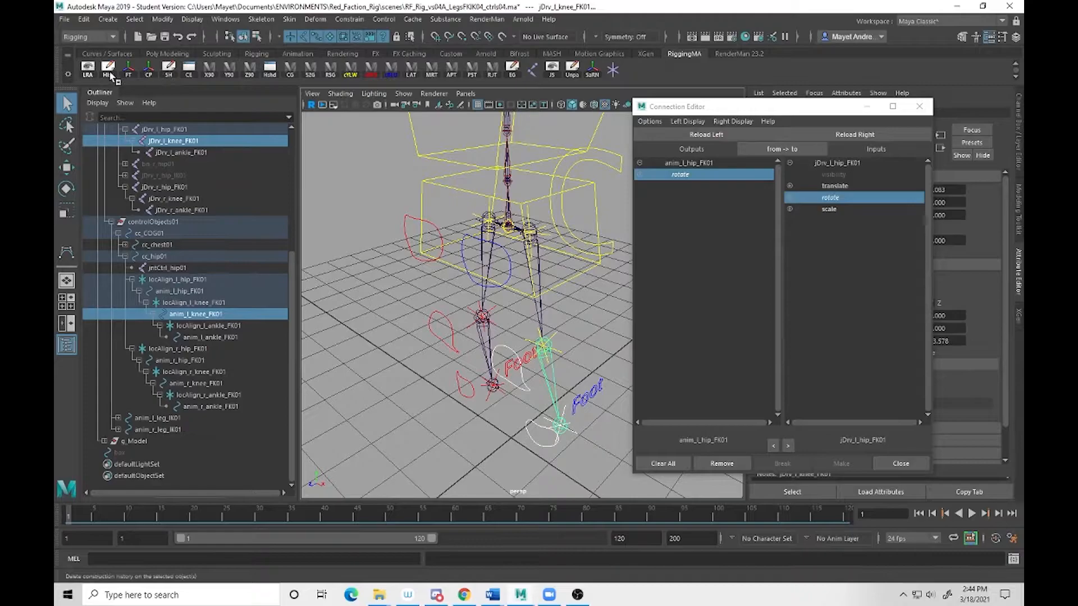
click(189, 69)
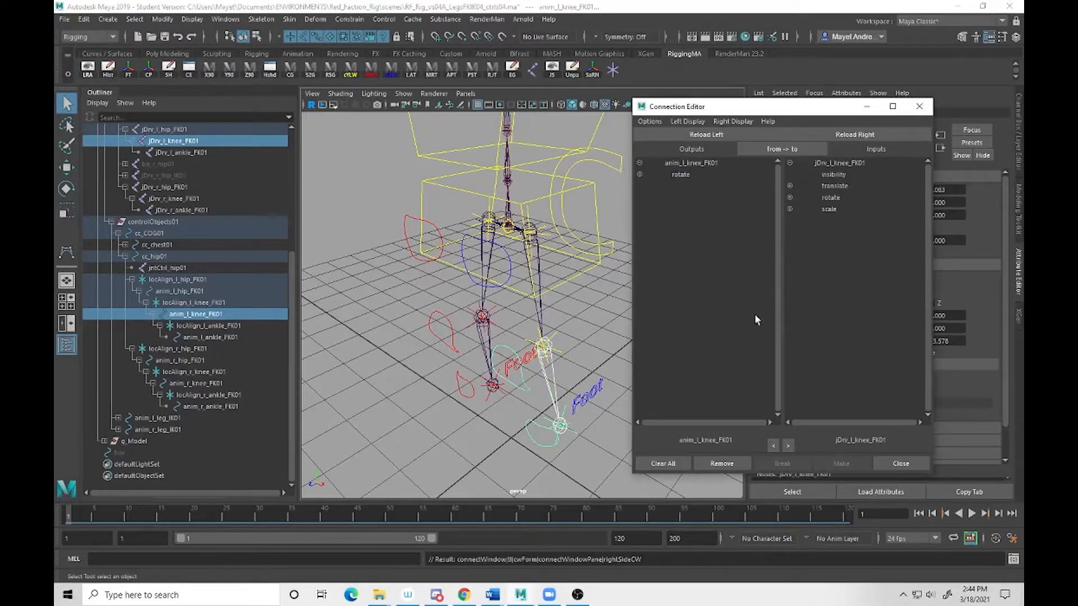
click(680, 174)
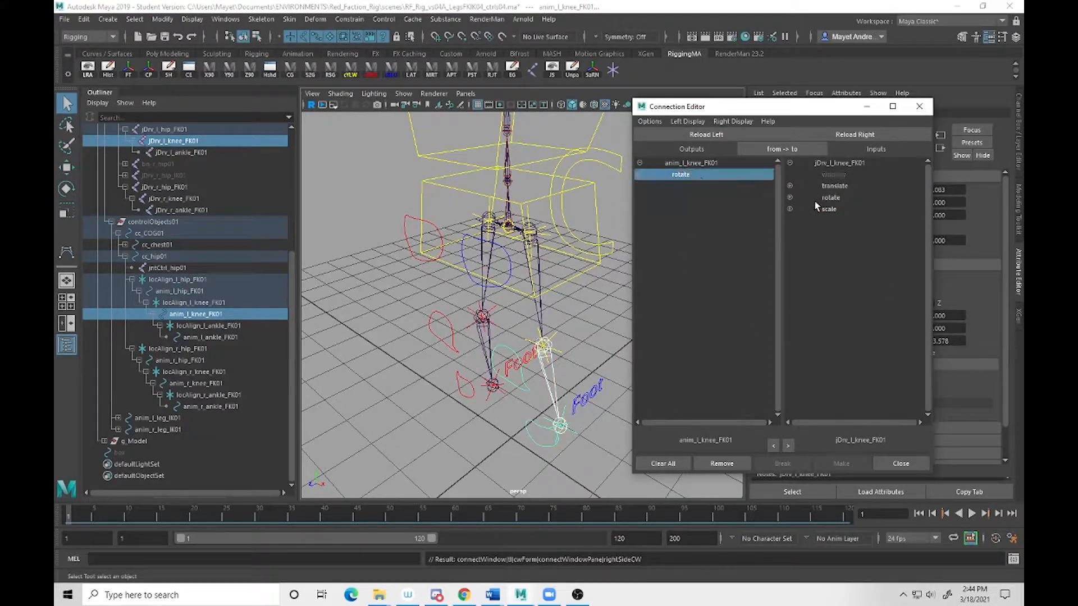
click(831, 197)
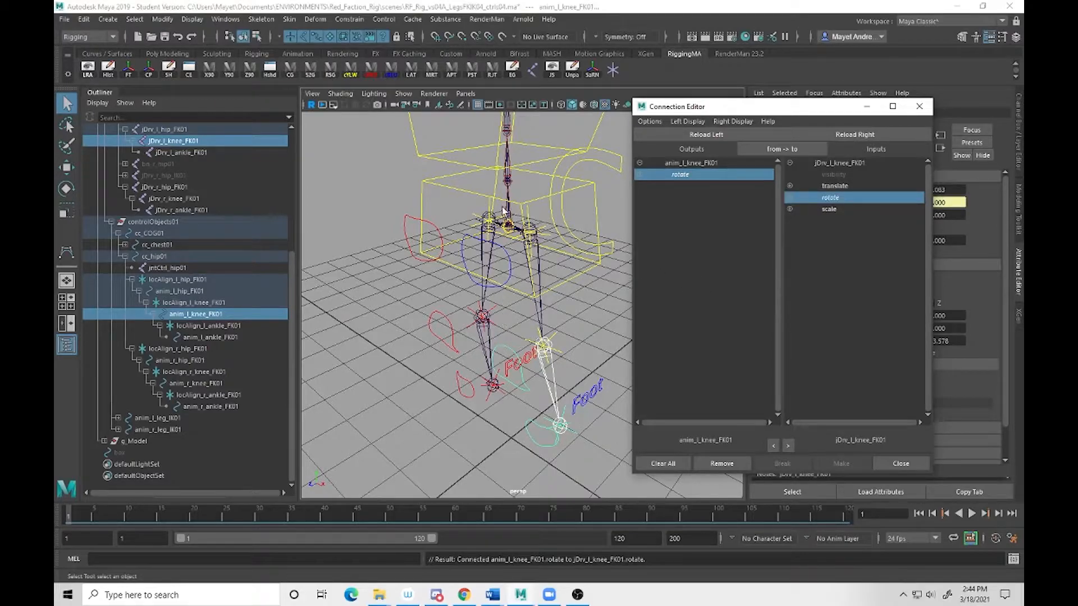
Connect the rotate attribute of the anim_r_hip_FK01 control to the rotate of the jDrv_r_hip_FK01 joint.
click(435, 230)
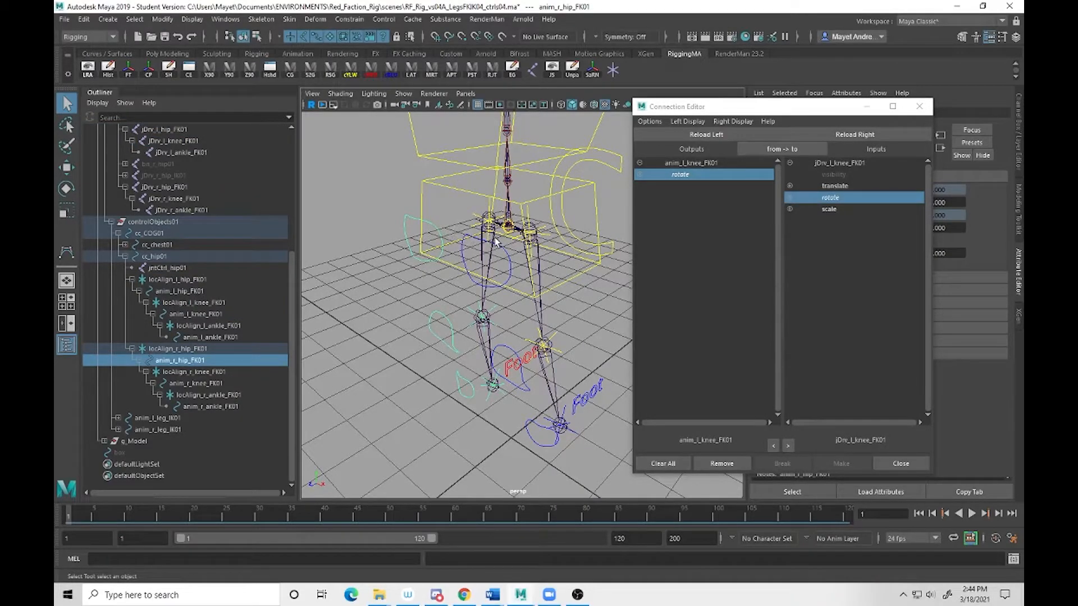
click(492, 259)
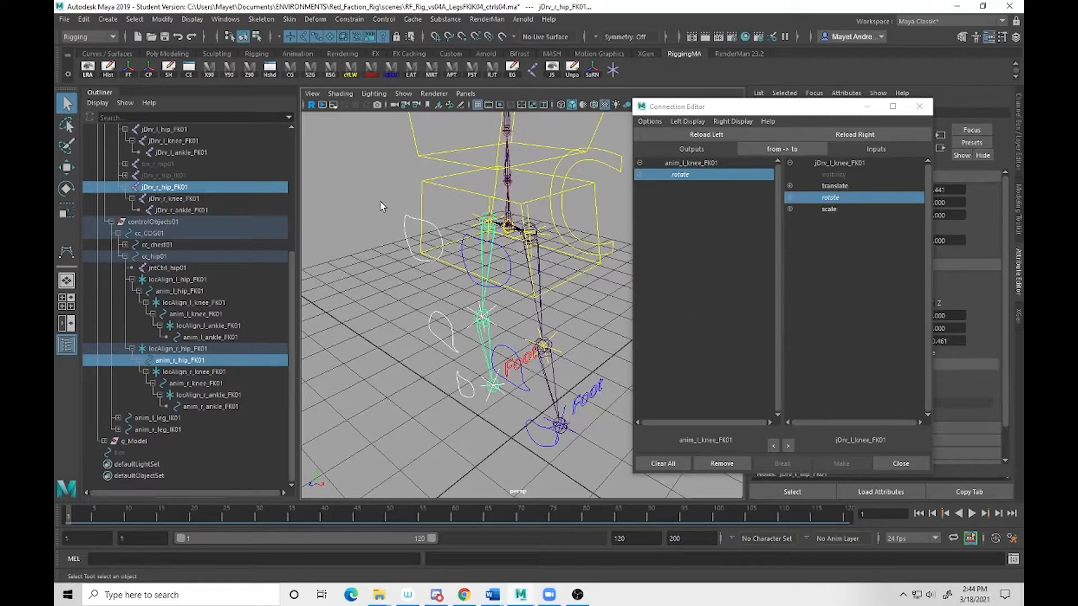
click(186, 77)
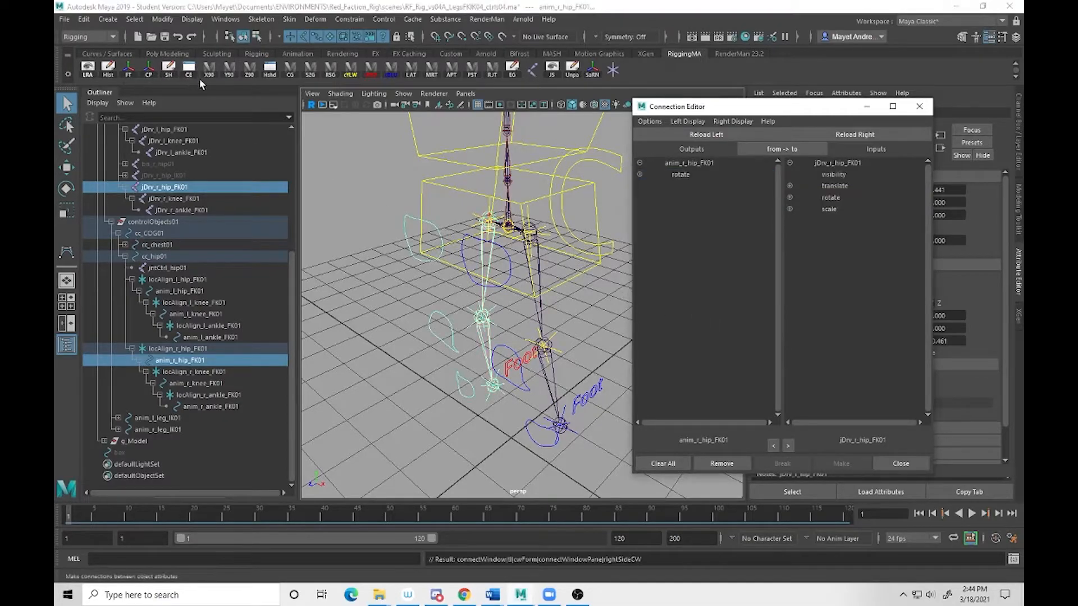
click(680, 175)
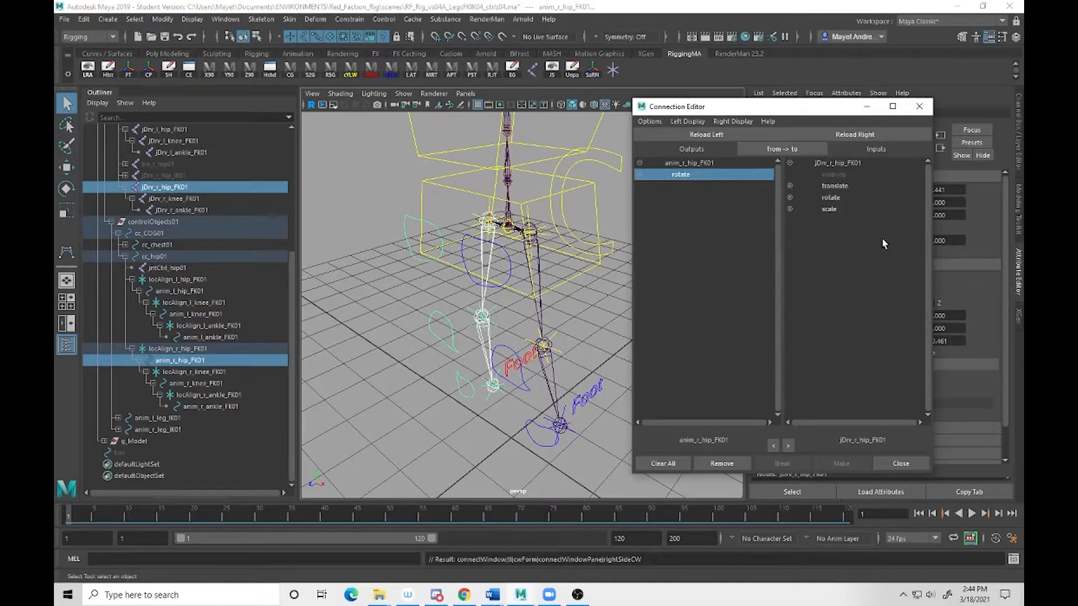
click(831, 197)
Connect the rotate attribute of the anim_r_knee_FK01 control to the rotate of the jDrv_r_knee_FK01 joint.
drag(418, 318, 456, 325)
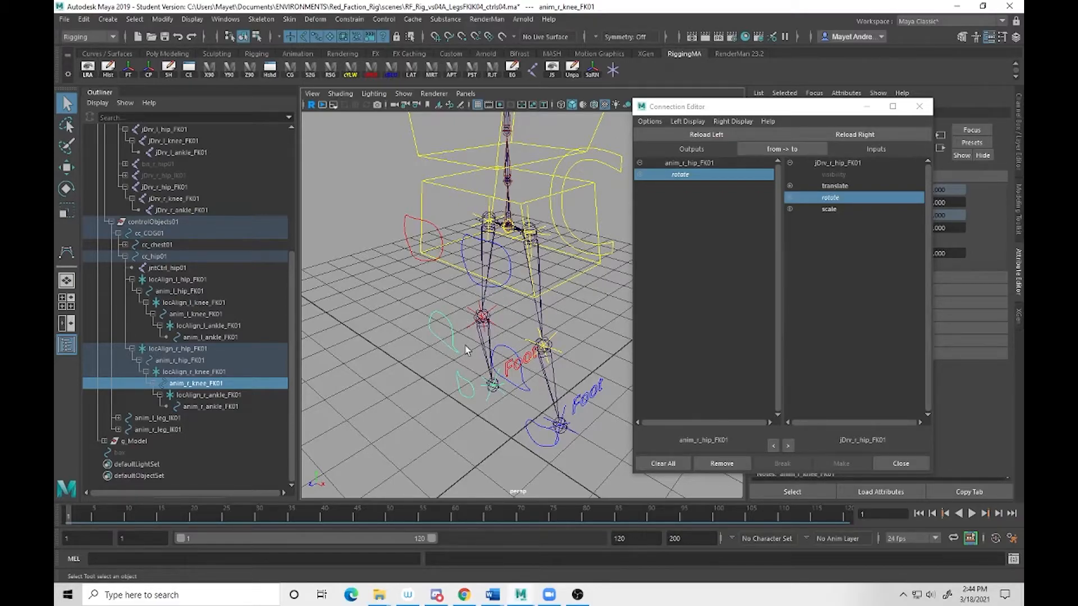
click(482, 341)
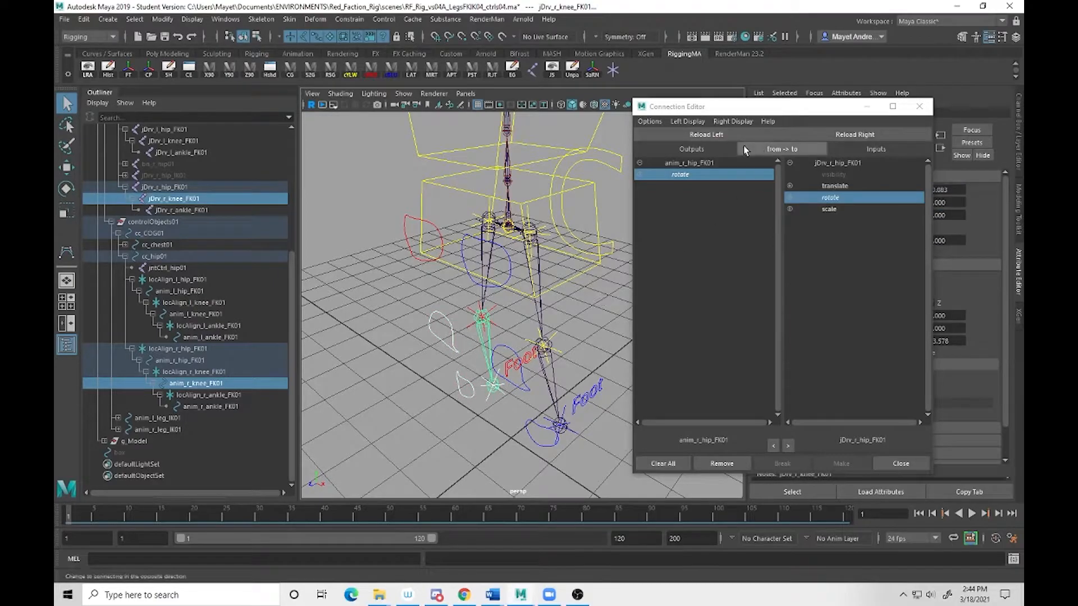
click(189, 69)
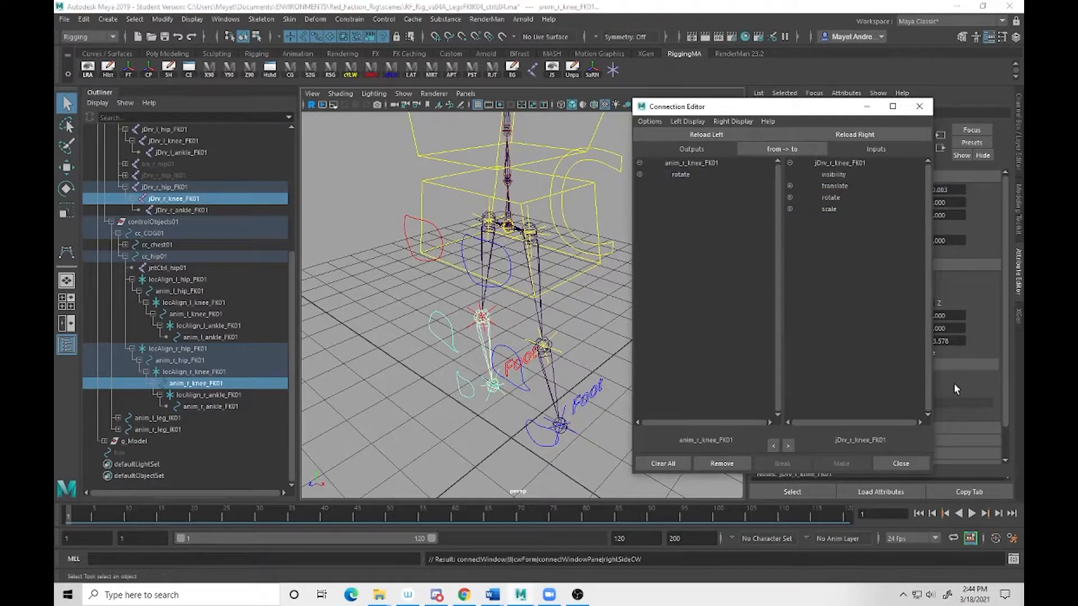
click(676, 176)
click(850, 197)
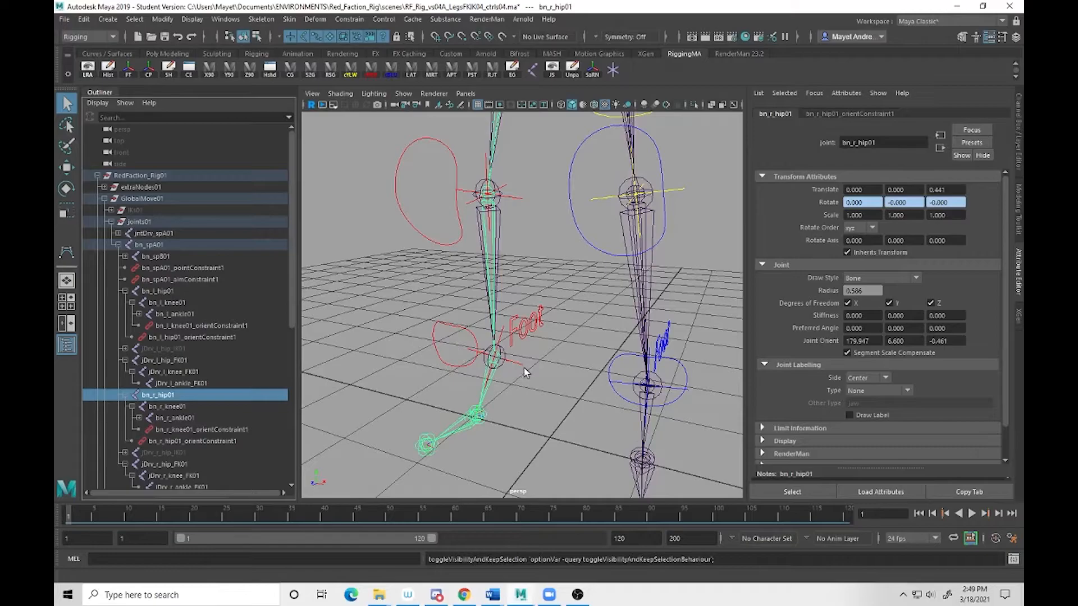
Orient-constrain the bn_l_ankle01 joint to the anim_l_ankle_FK01 control.
alt+drag(568, 397, 566, 371)
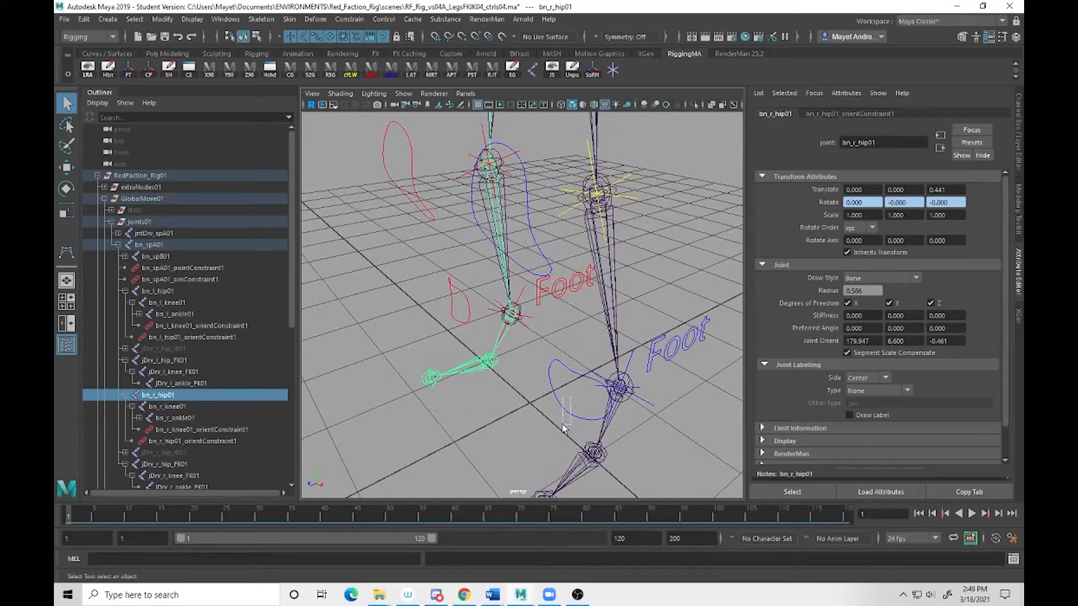
drag(564, 428, 564, 429)
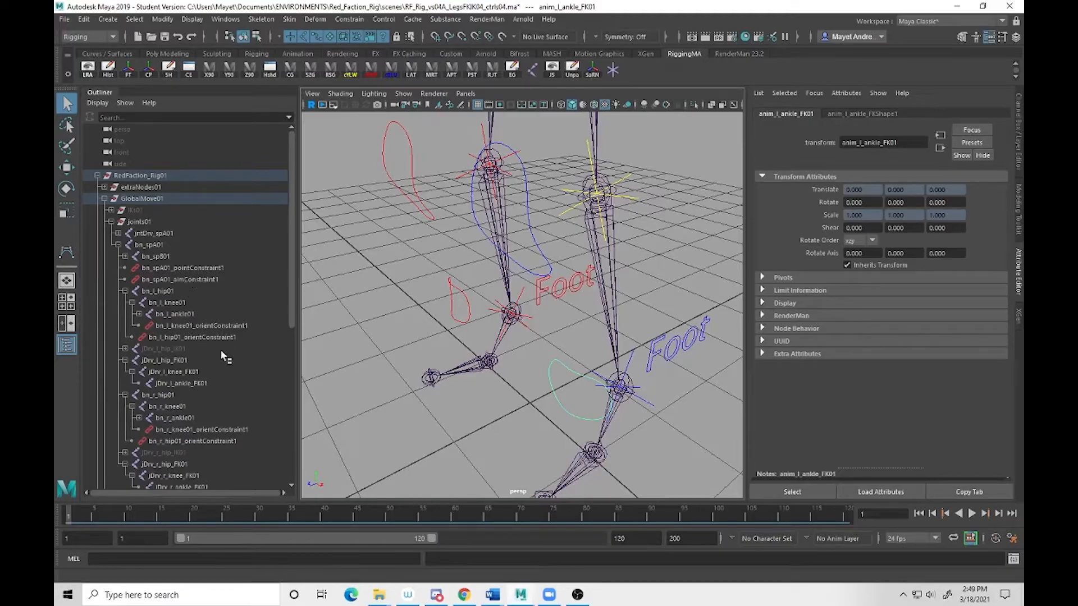
click(174, 314)
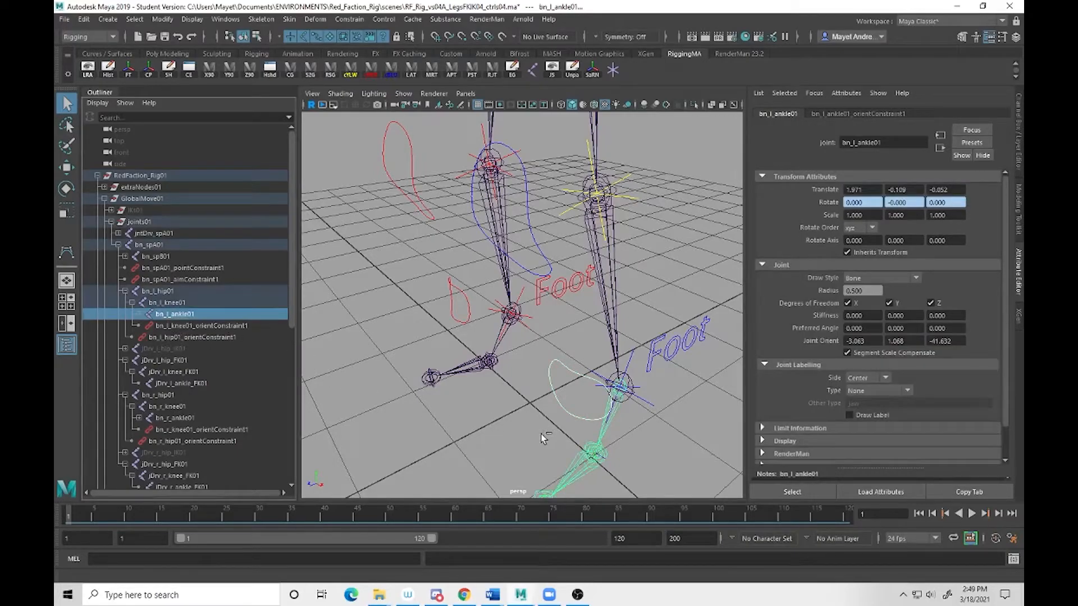
click(349, 19)
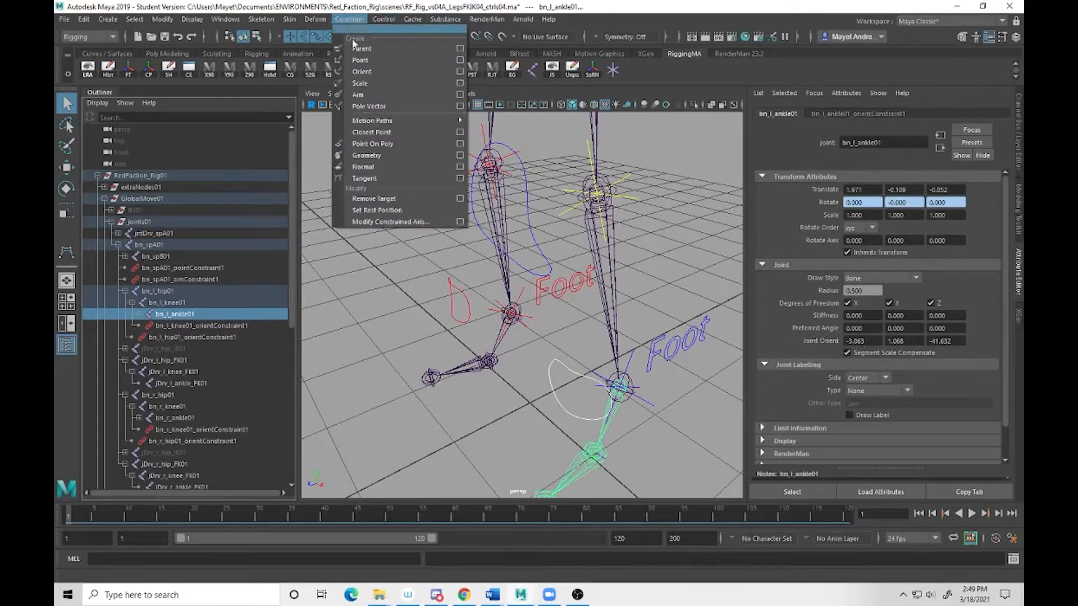
click(362, 72)
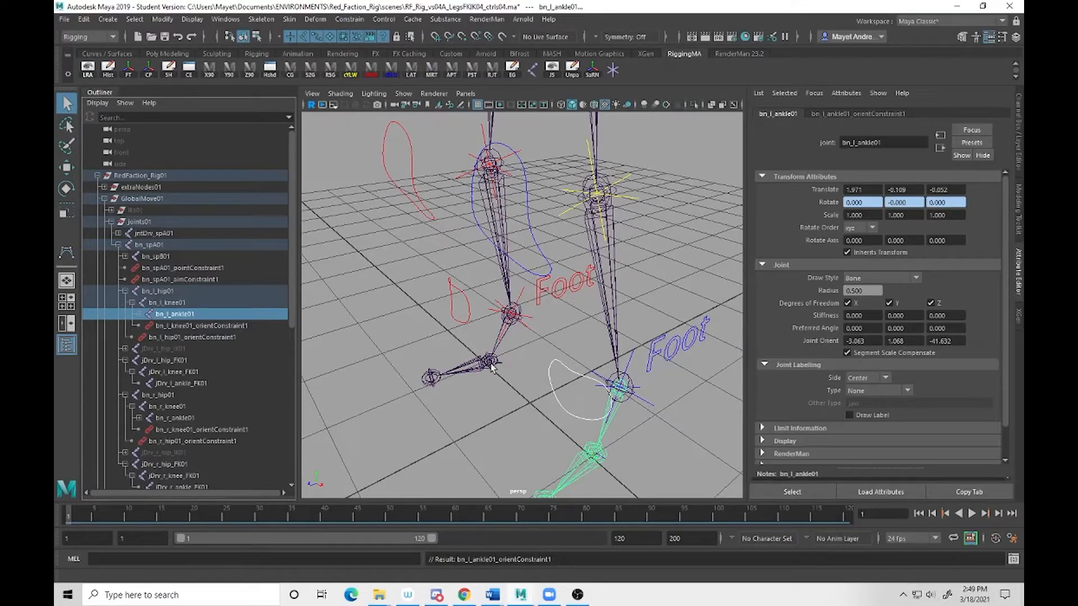
Orient-constrain the bn_r_ankle01 joint to the anim_r_ankle_FK01 control.
click(457, 317)
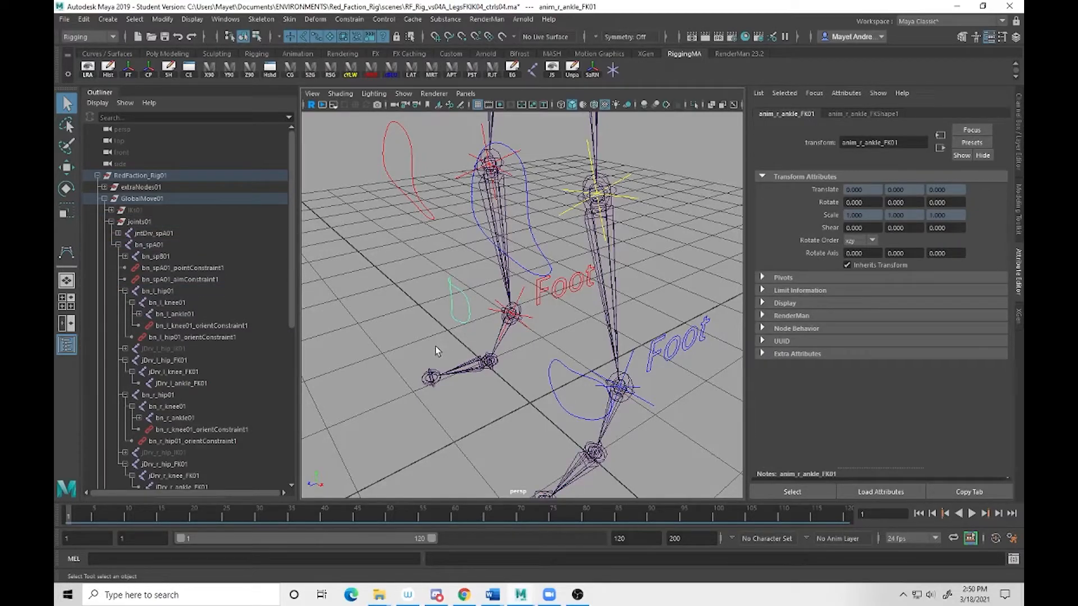
click(178, 419)
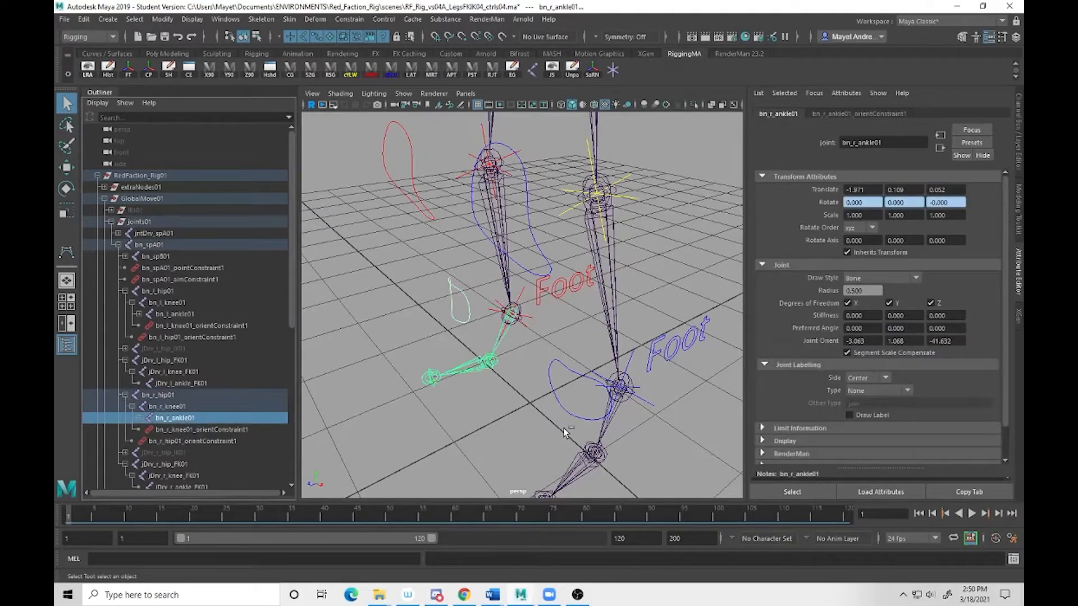
click(349, 20)
click(357, 73)
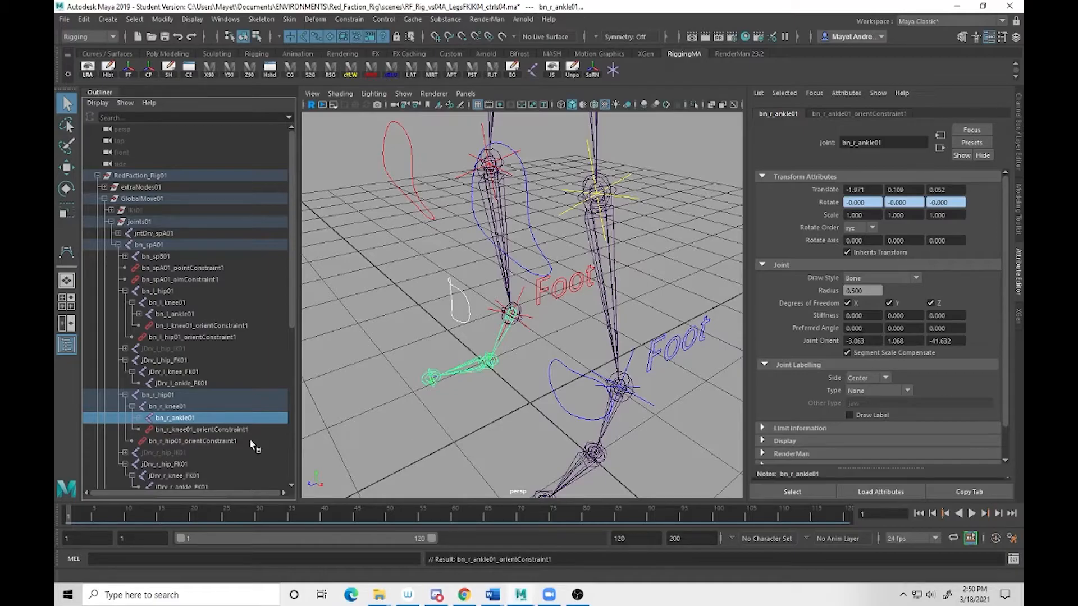
Expand the bn_r_ankle01 and bn_l_ankle01 joints in the hierarchy and select bn_l_ankle01_orientConstraint1.
click(184, 416)
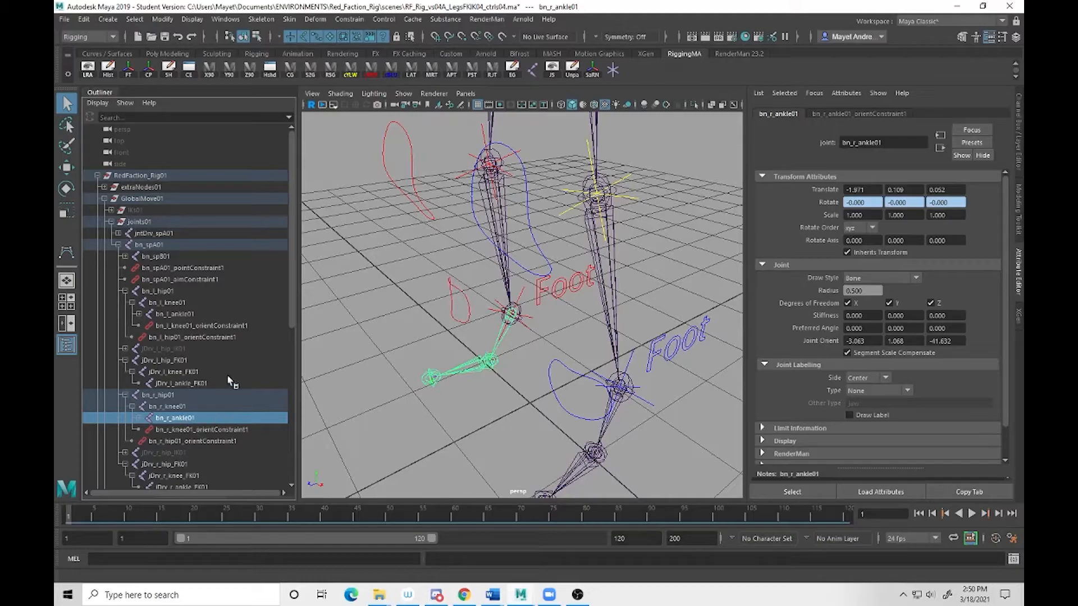
ctrl+click(187, 315)
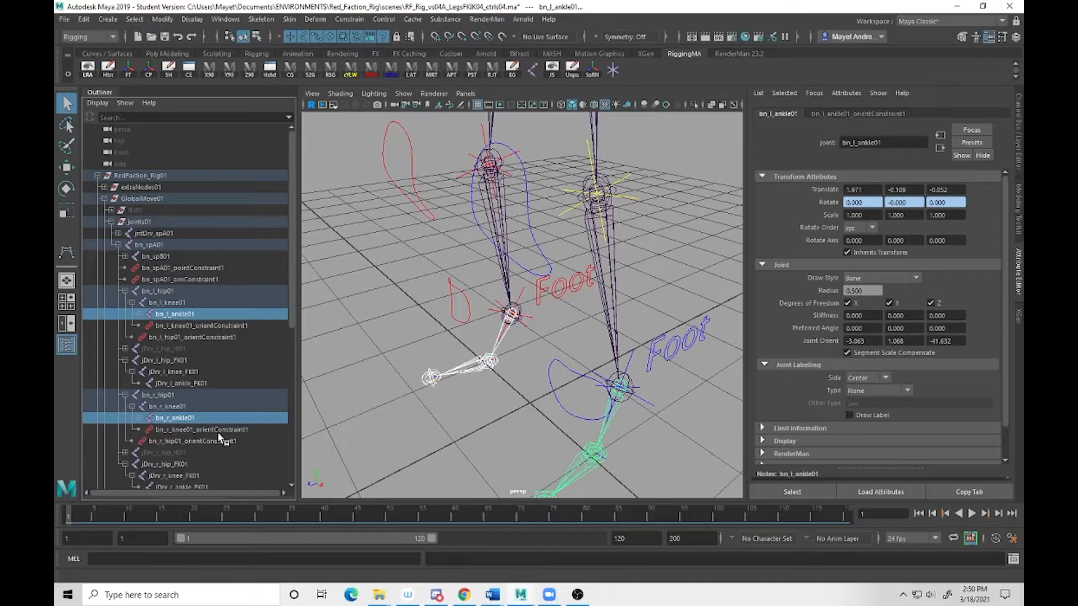
click(139, 419)
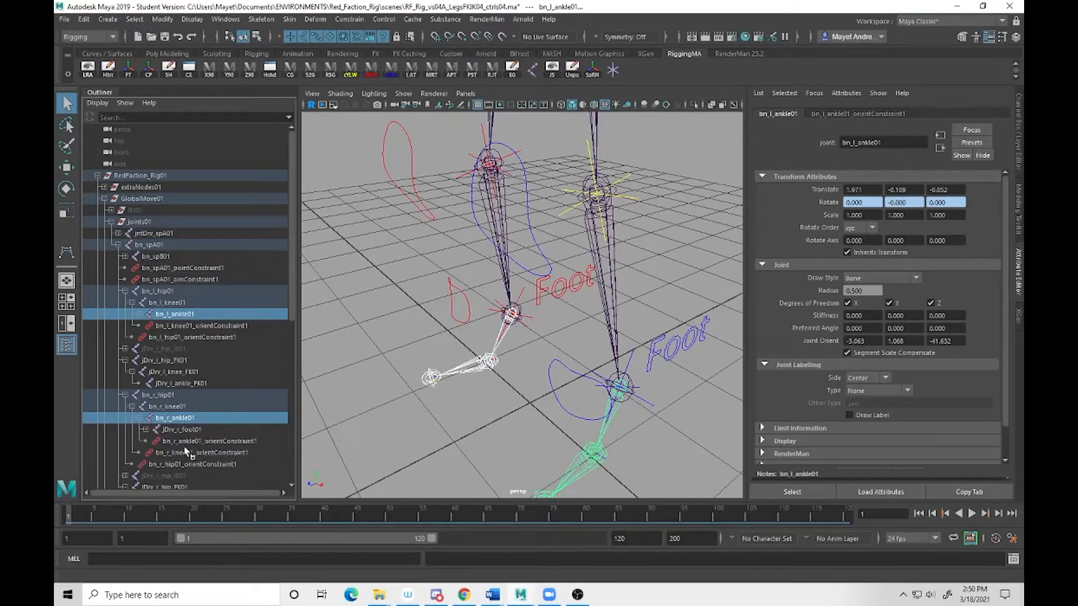
click(140, 314)
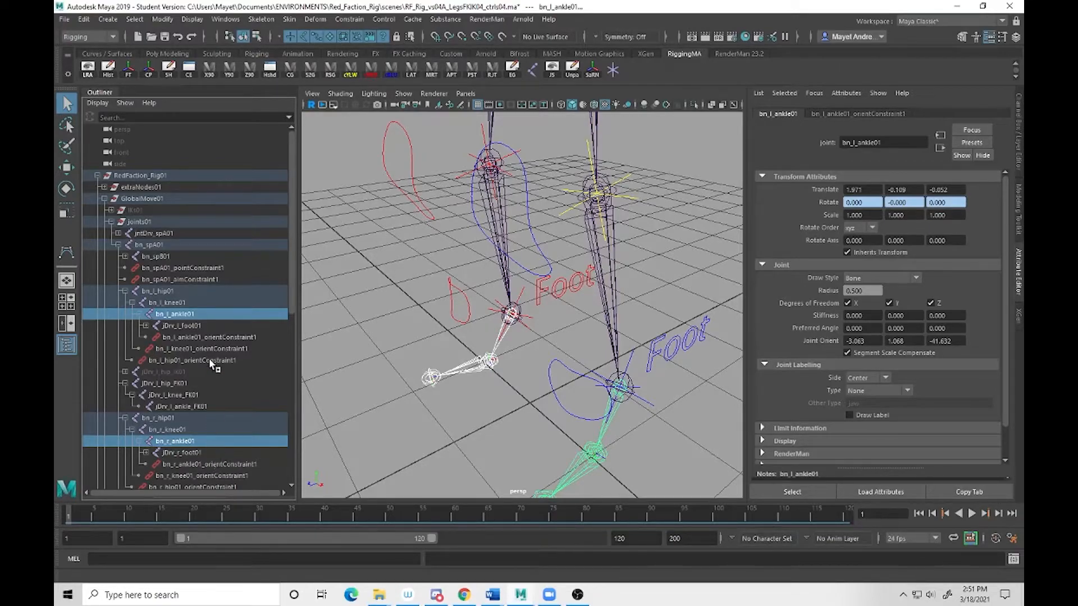
click(216, 335)
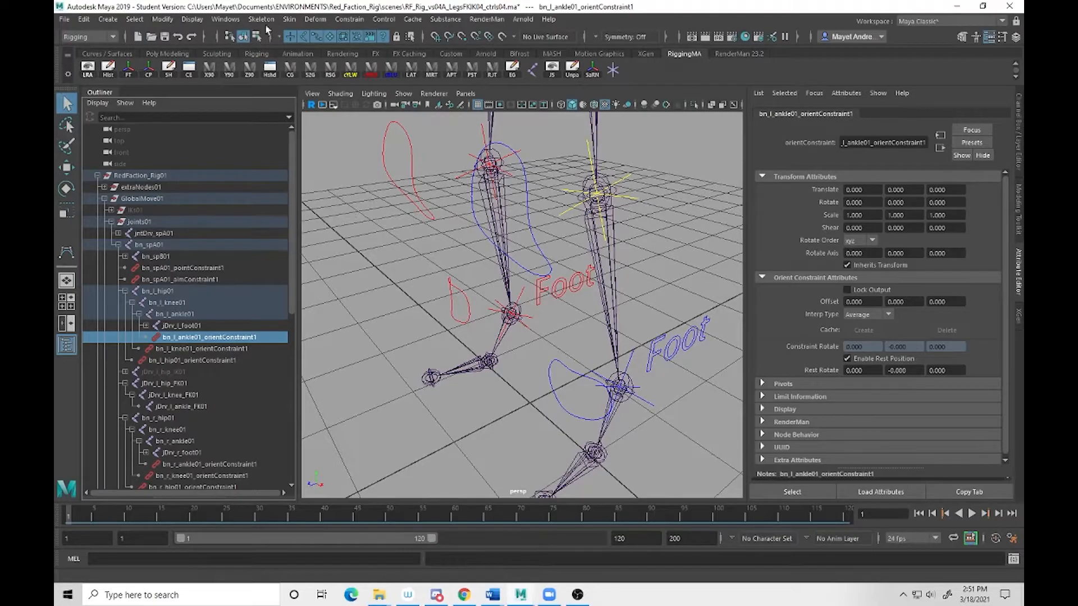
Switch to the Animation menu set and open Set Driven Key with the left ankle's orient constraint as the driven object.
click(92, 40)
click(90, 70)
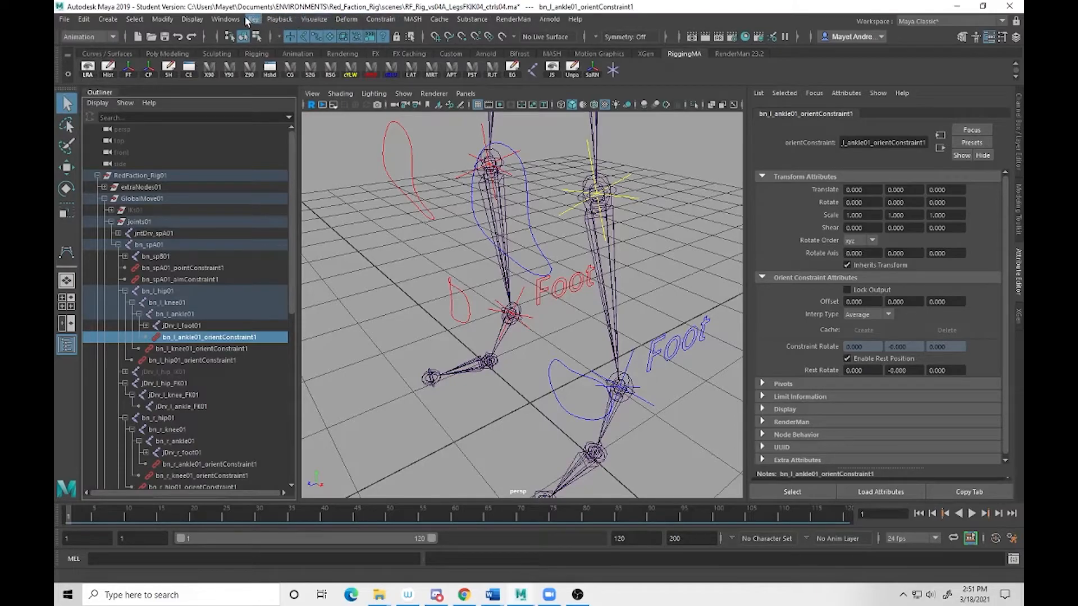
click(314, 20)
mouse_move(260, 24)
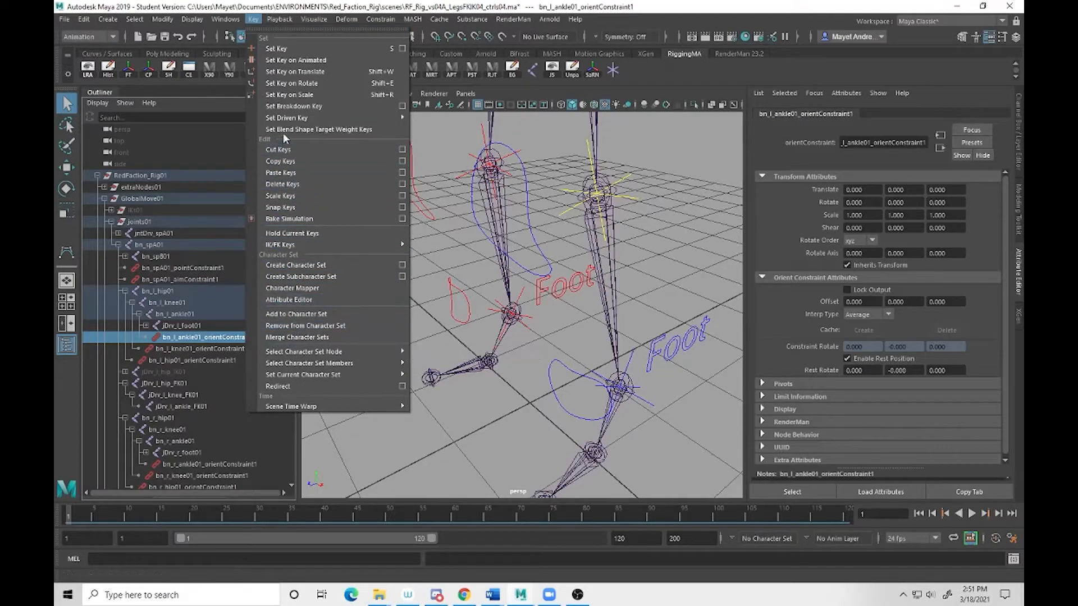
mouse_move(297, 118)
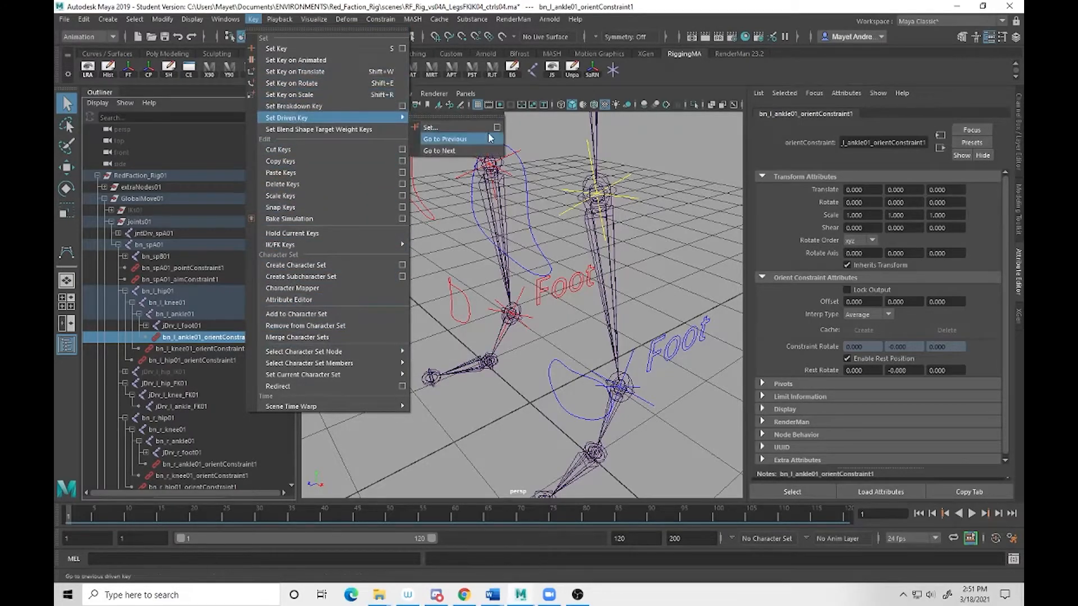
click(431, 127)
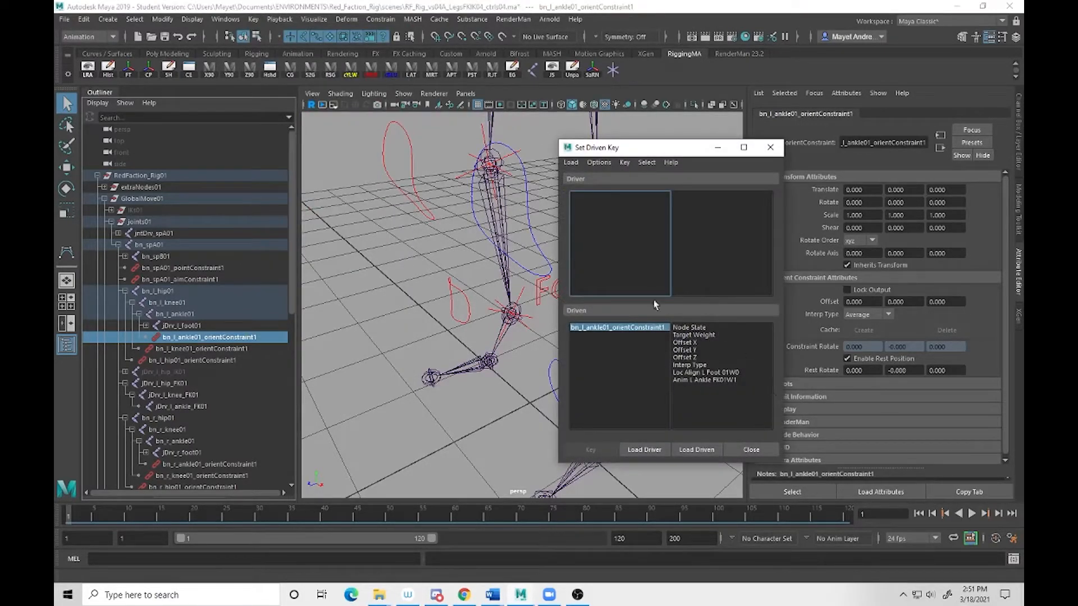
Load the cc_COG01 control as the driver in Set Driven Key and show its channels in the Channel Box.
click(644, 450)
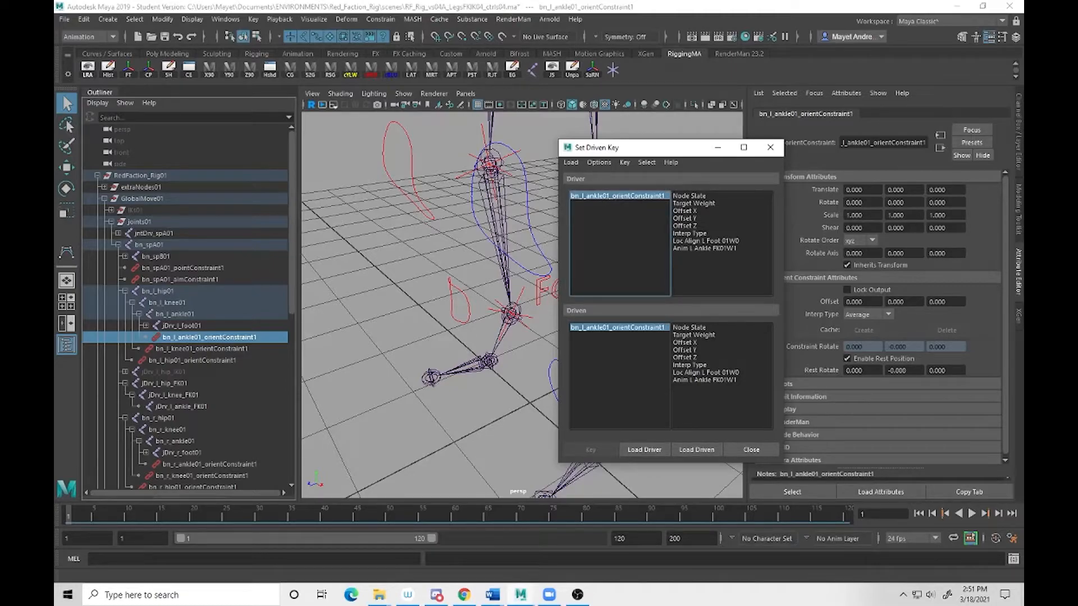
drag(619, 141, 655, 176)
alt+drag(370, 336, 536, 264)
click(531, 237)
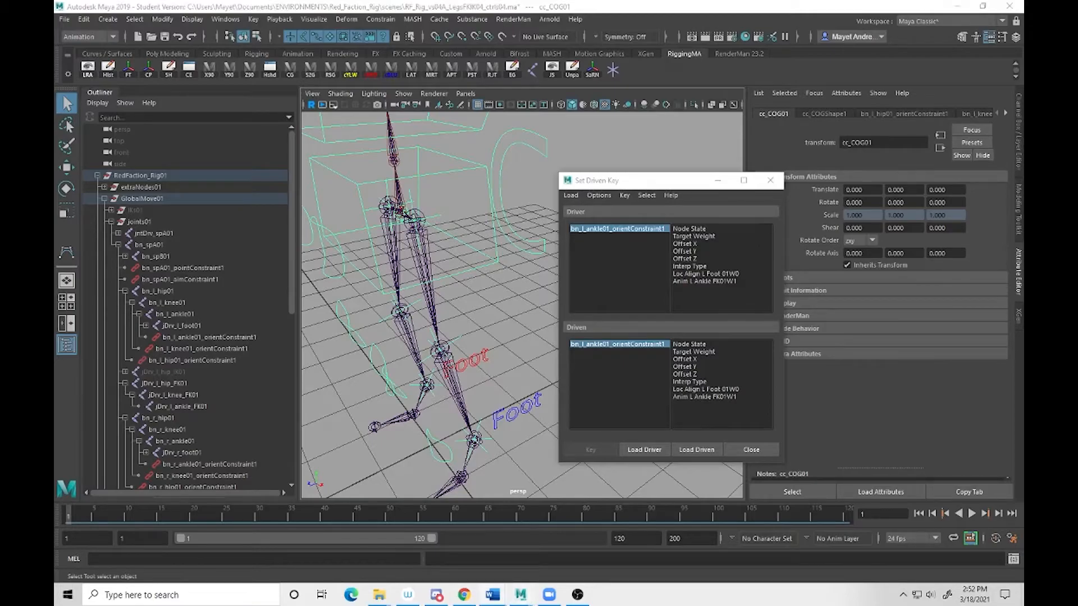
click(1019, 147)
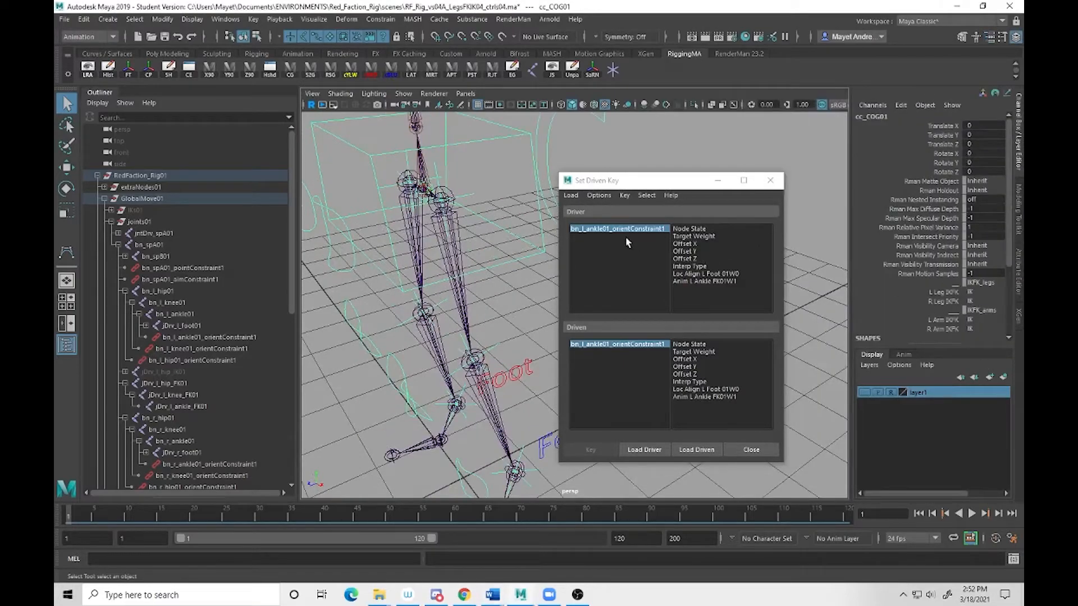
click(645, 452)
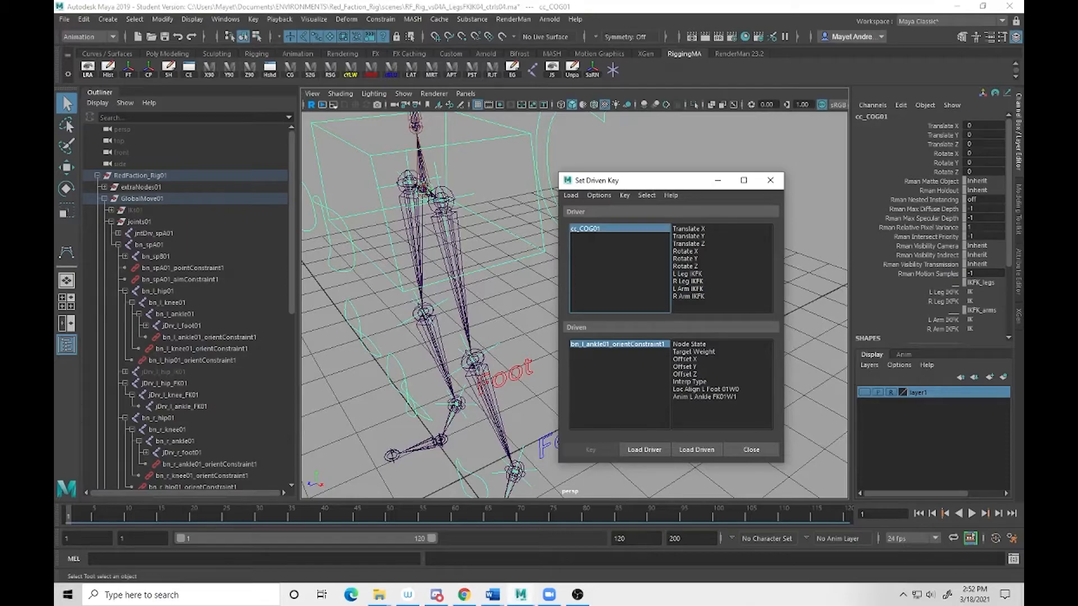
Key the left ankle constraint to L Leg IKFK at IK, with Loc Align L Foot 01W0 at 1 and Anim L Ankle FK01W1 at 0.
click(688, 274)
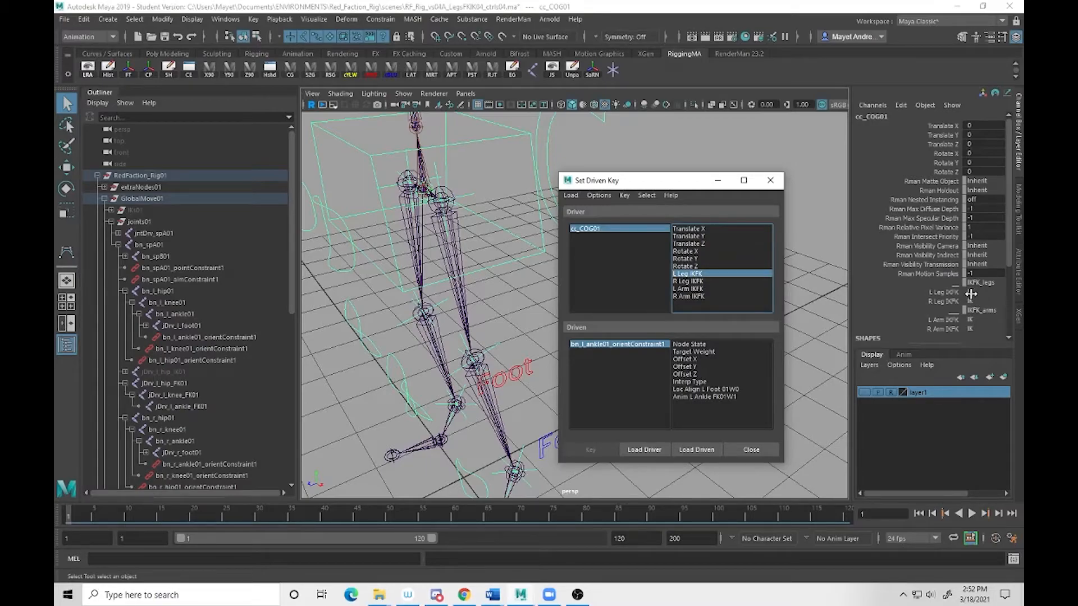
click(612, 347)
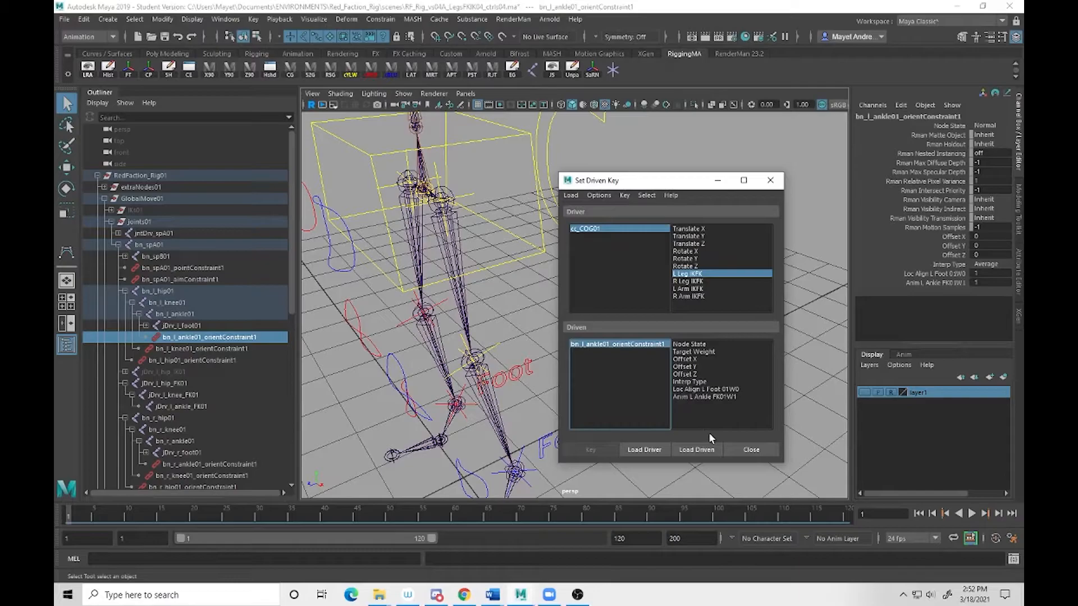
click(732, 391)
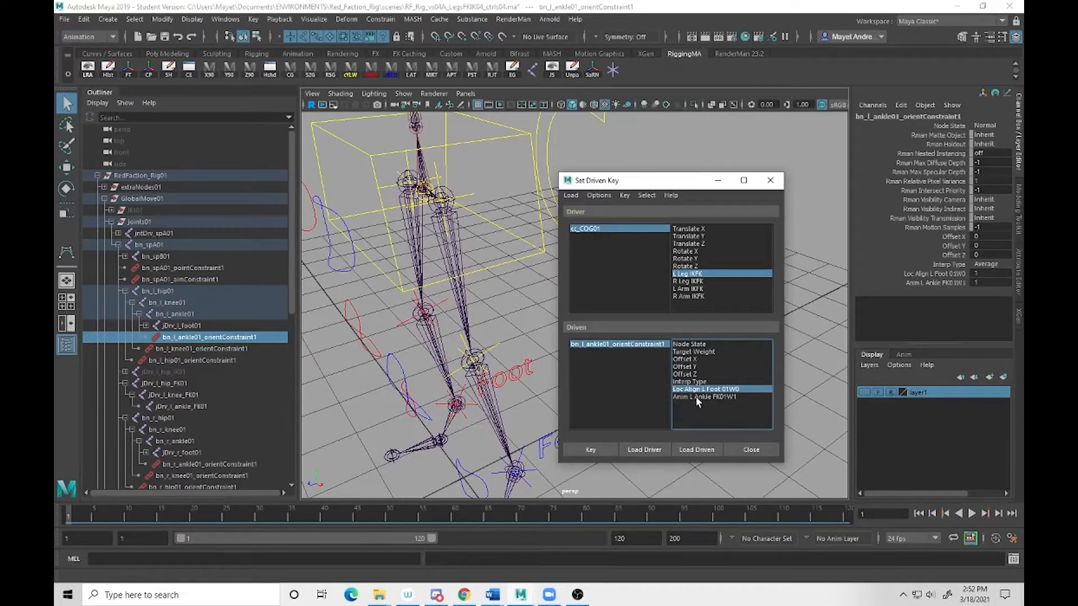
shift+click(725, 398)
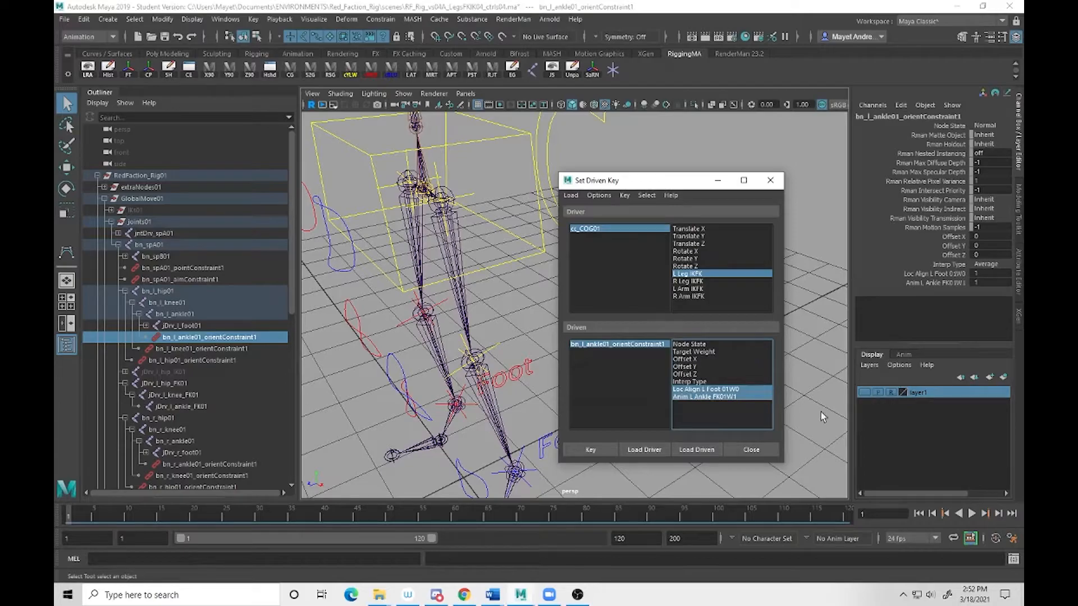
double_click(982, 283)
text(0)
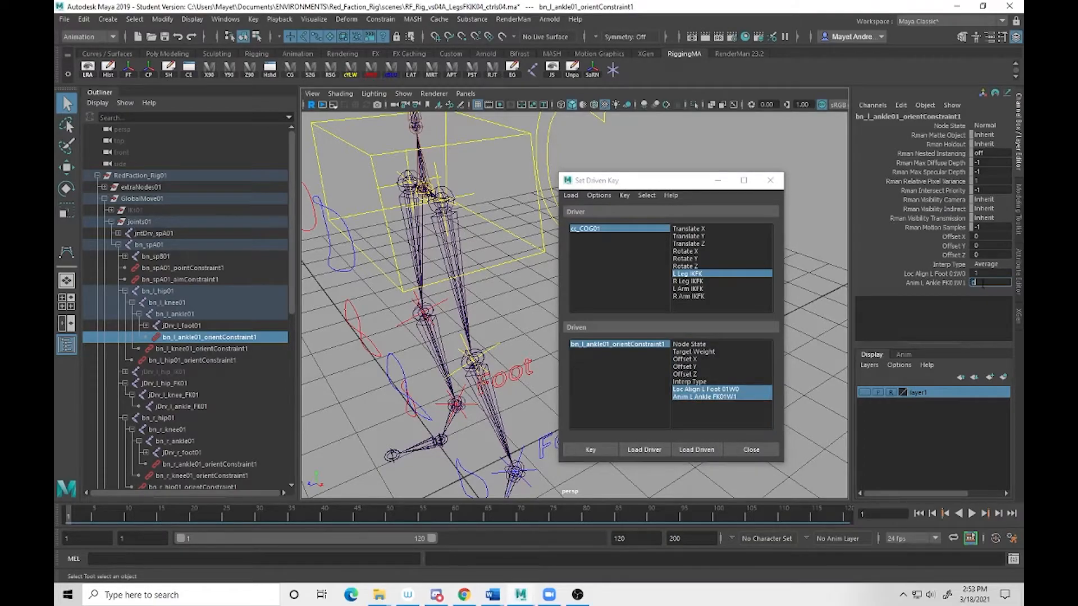
click(580, 451)
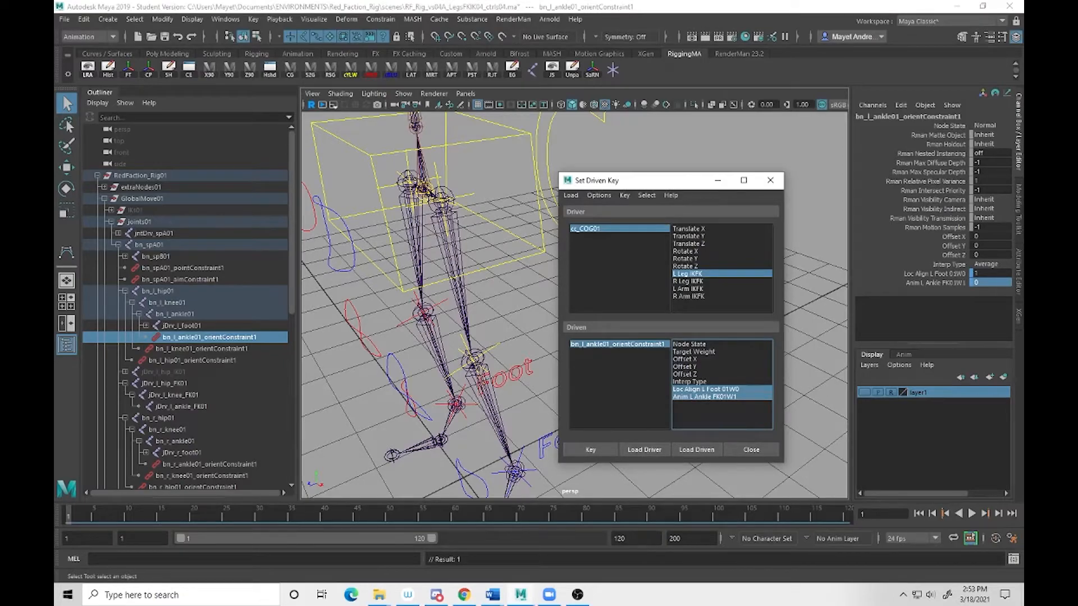
Set L Leg IKFK to FK and key the left ankle constraint with Loc Align L Foot 01W0 at 0 and Anim L Ankle FK01W1 at 1.
click(594, 229)
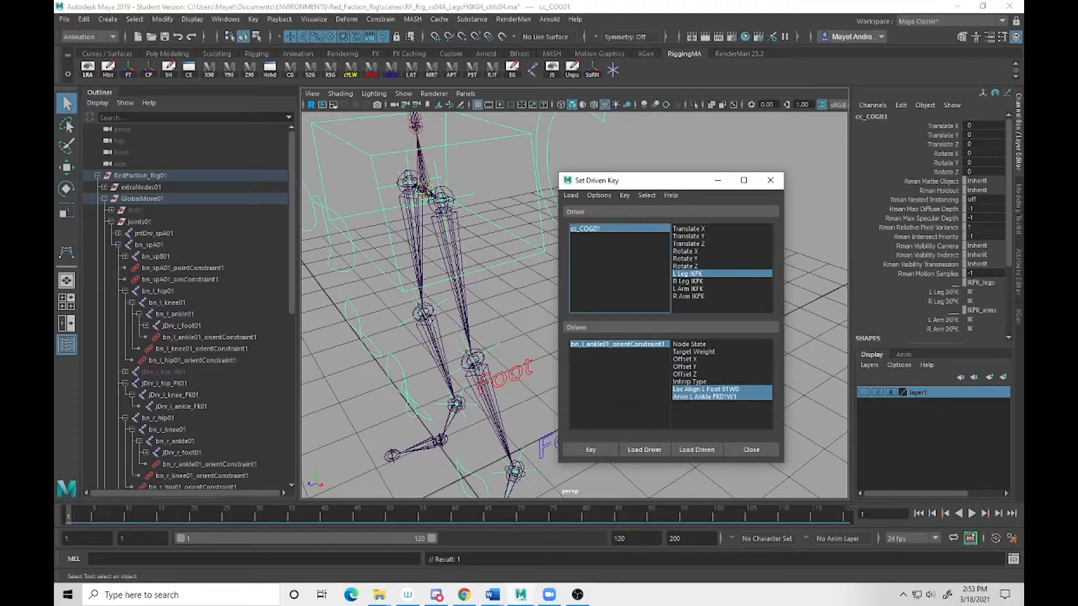
click(974, 293)
click(982, 311)
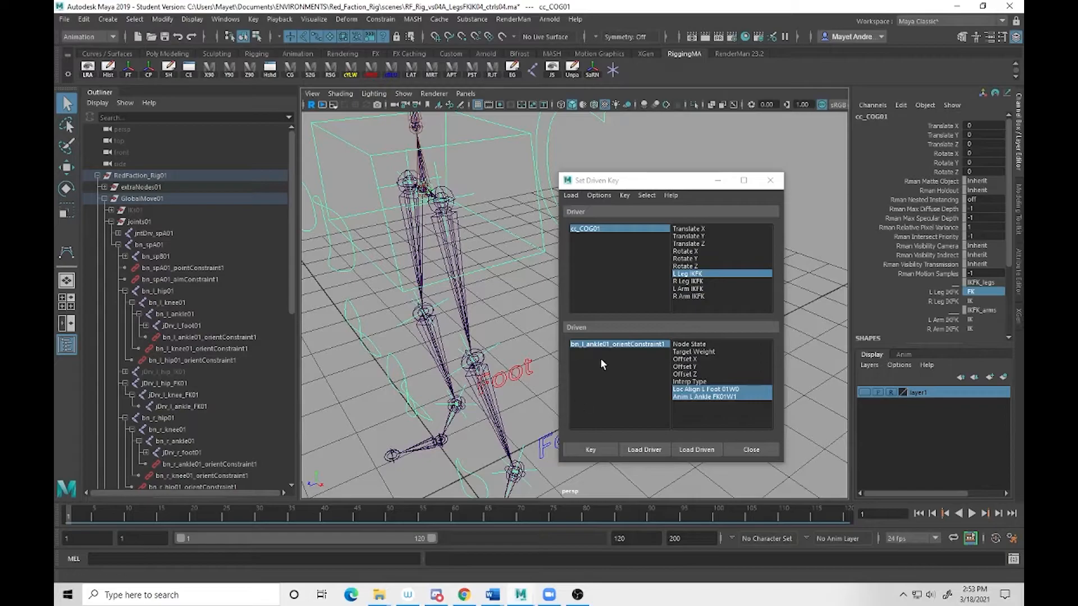
click(615, 344)
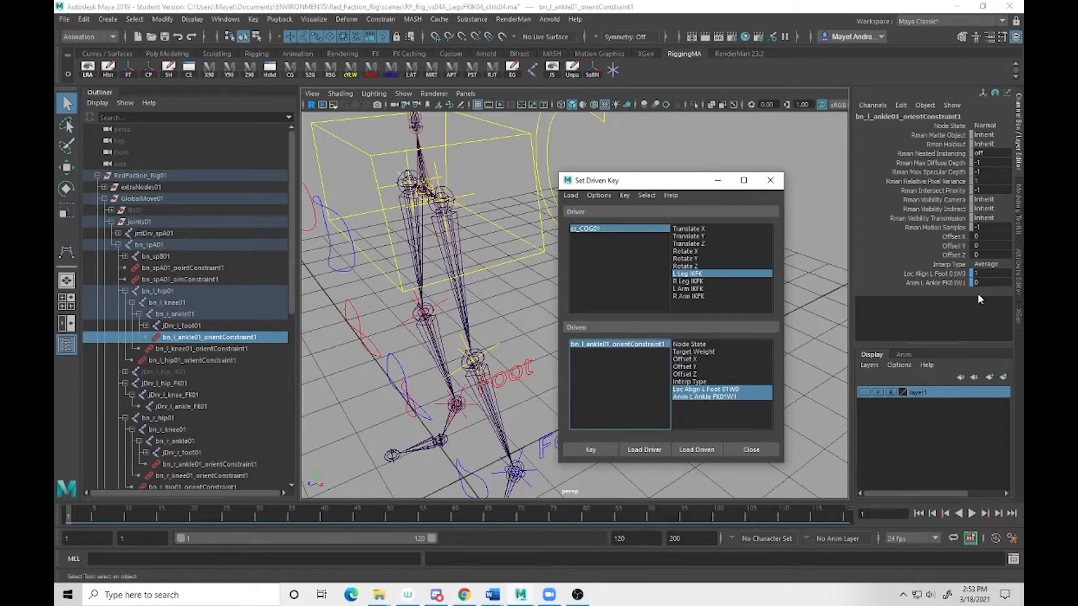
double_click(988, 274)
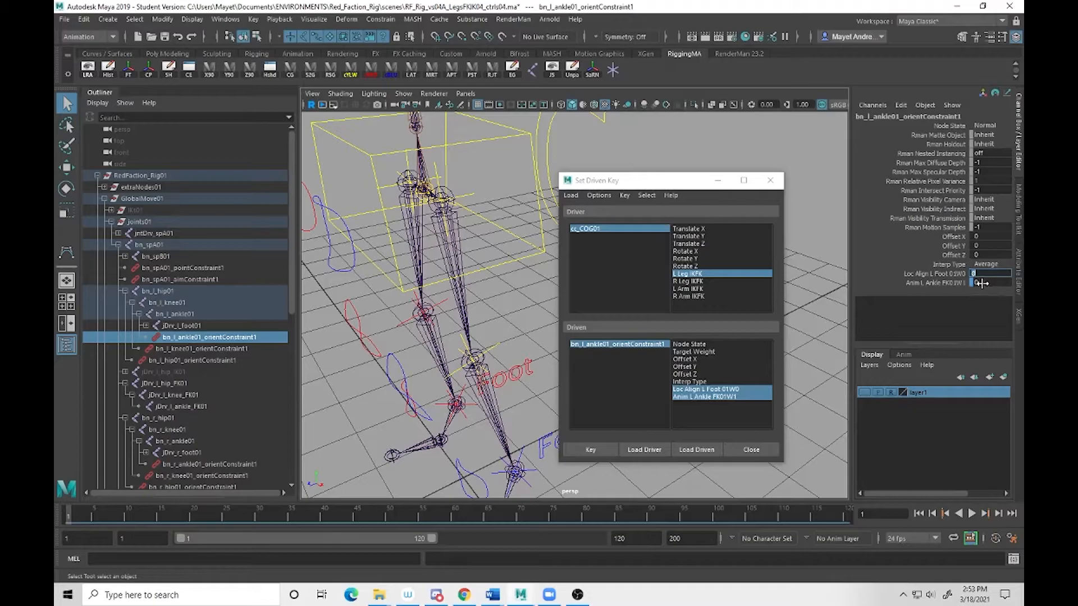
double_click(982, 283)
text(1)
click(582, 451)
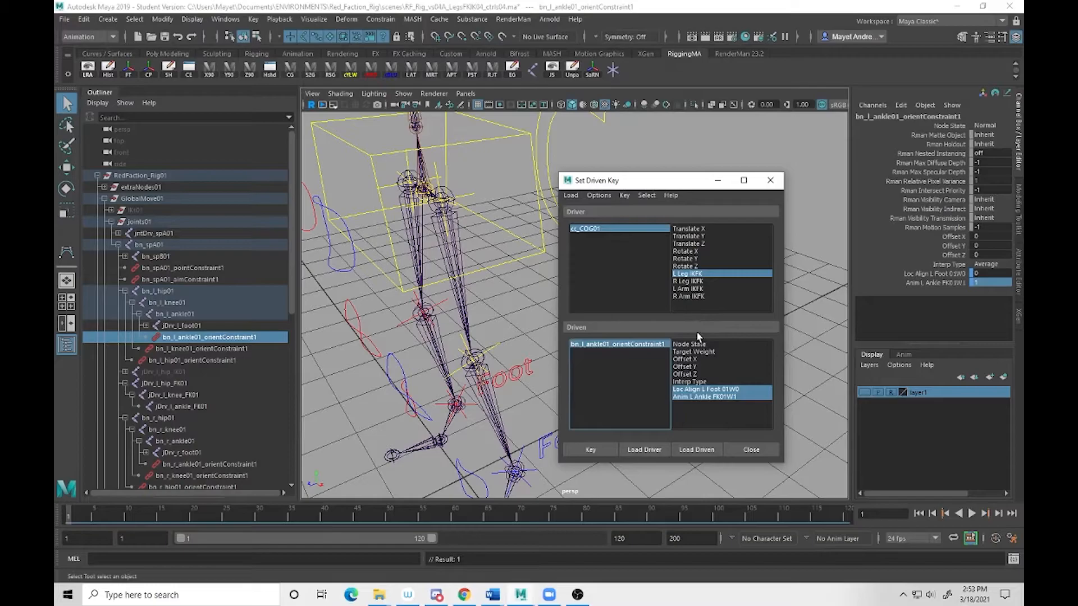
Choose R Leg IKFK as driver attribute, load bn_r_ankle01_orientConstraint1 as driven and choose its Loc Align R Foot and Anim R Ankle weights.
click(701, 281)
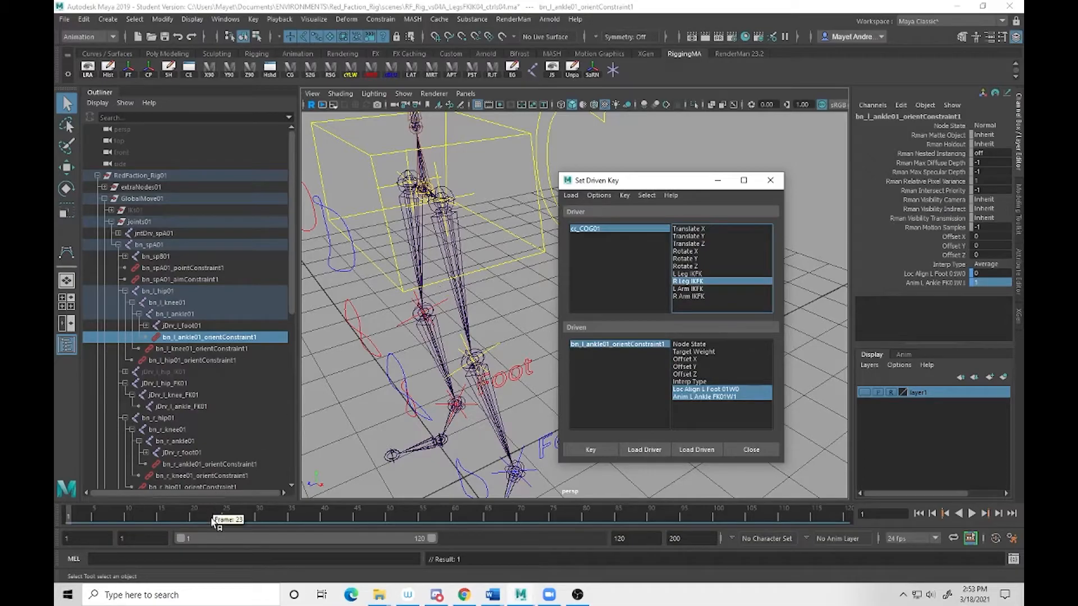
click(215, 465)
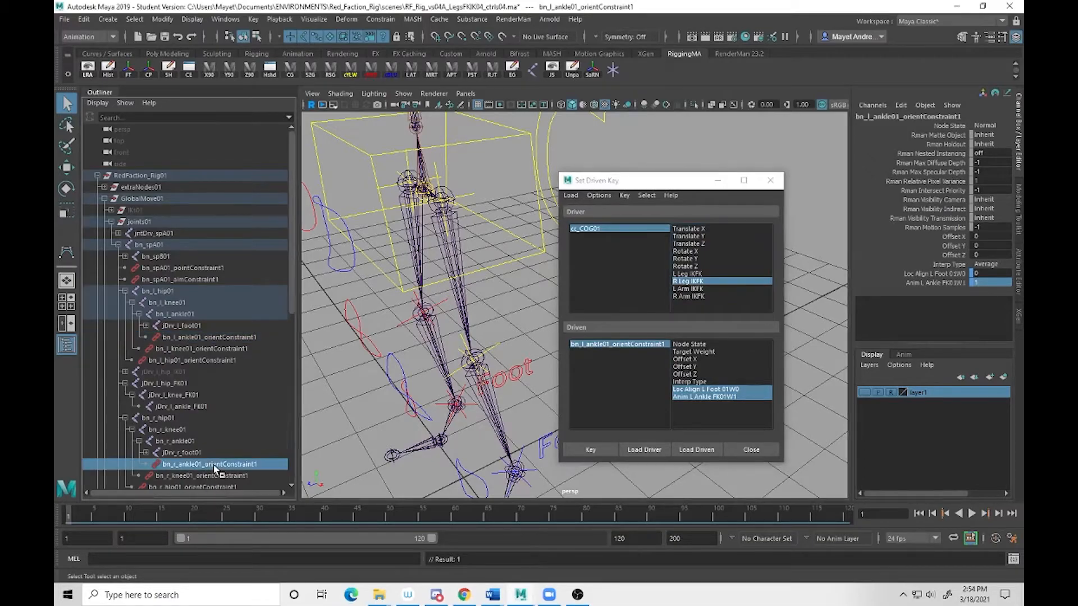
click(719, 451)
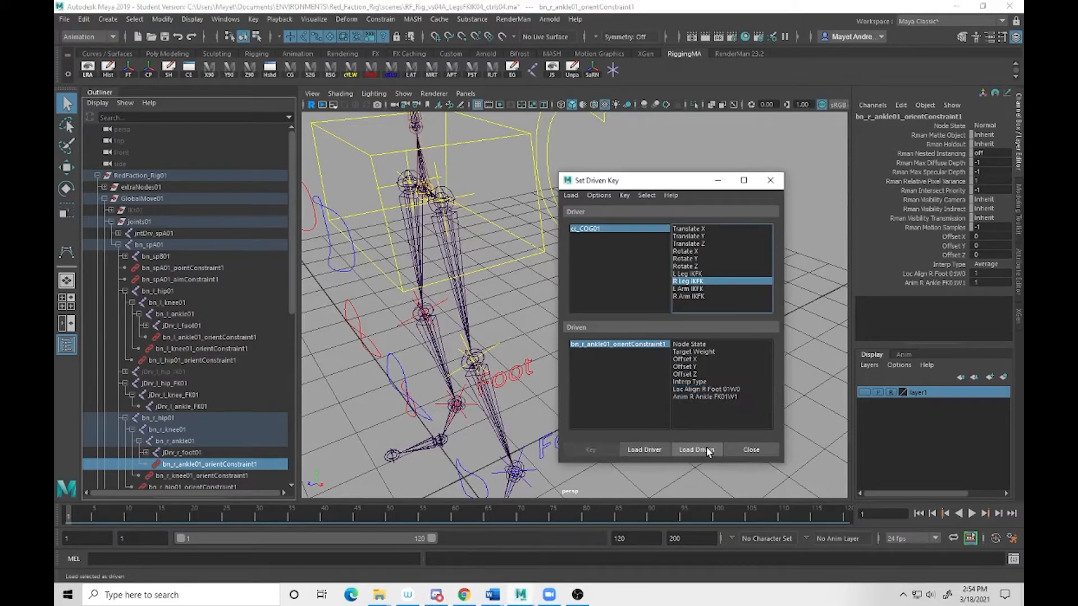
click(707, 389)
shift+click(707, 397)
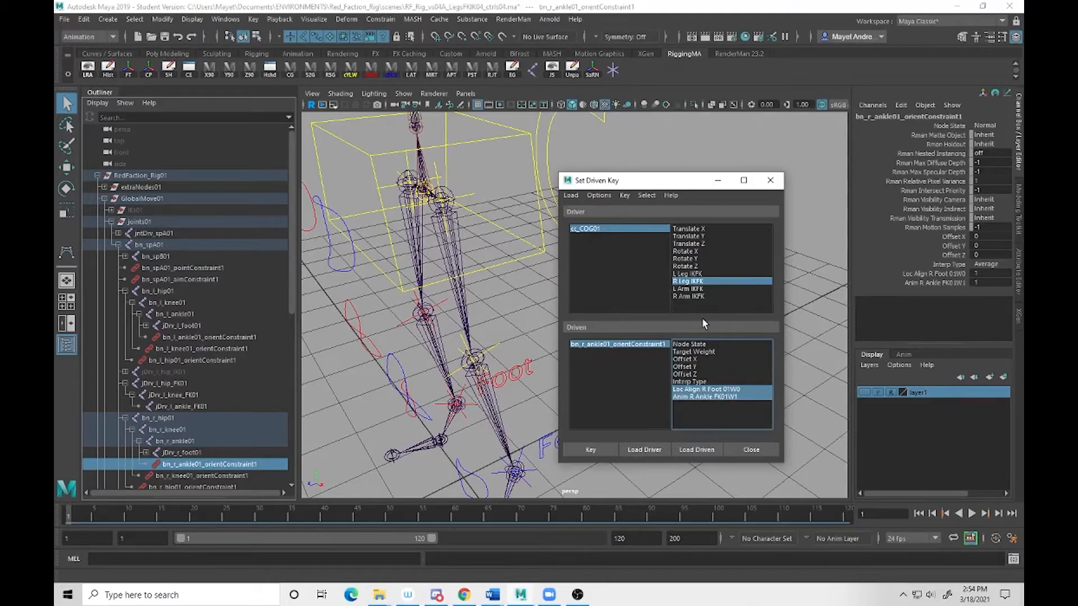
Set Anim R Ankle FK01W1 to 0 and key both right ankle constraint weights against the L Leg IKFK driver attribute.
click(594, 232)
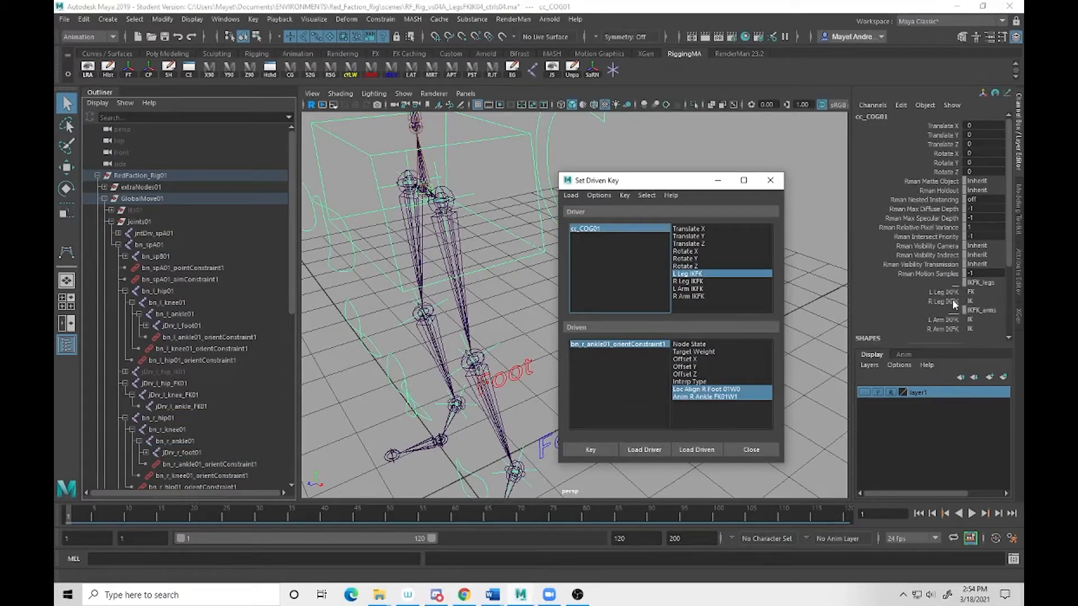
click(656, 344)
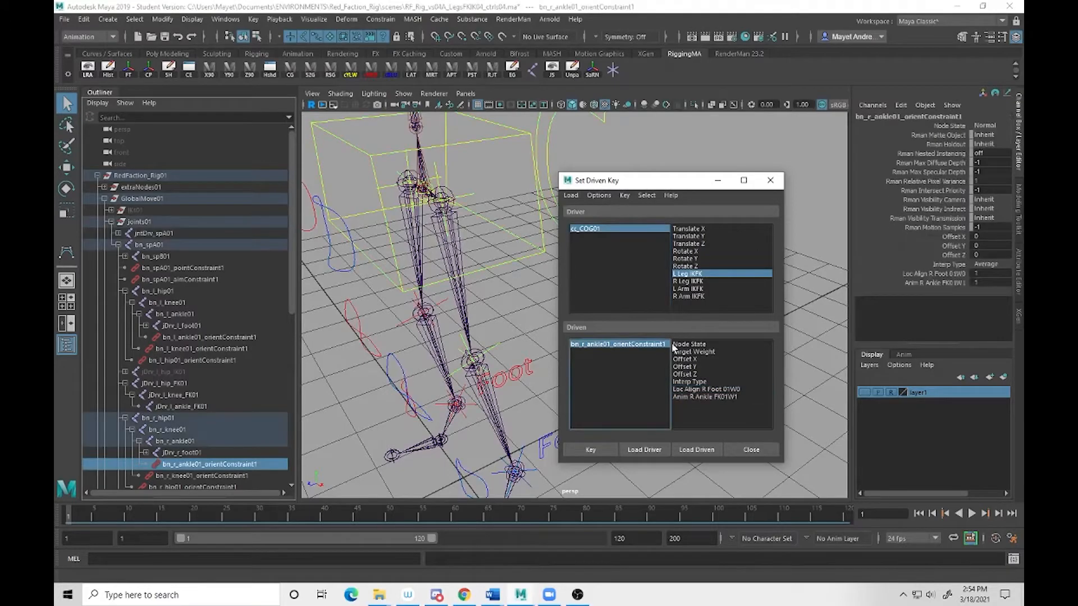
double_click(978, 282)
text(0)
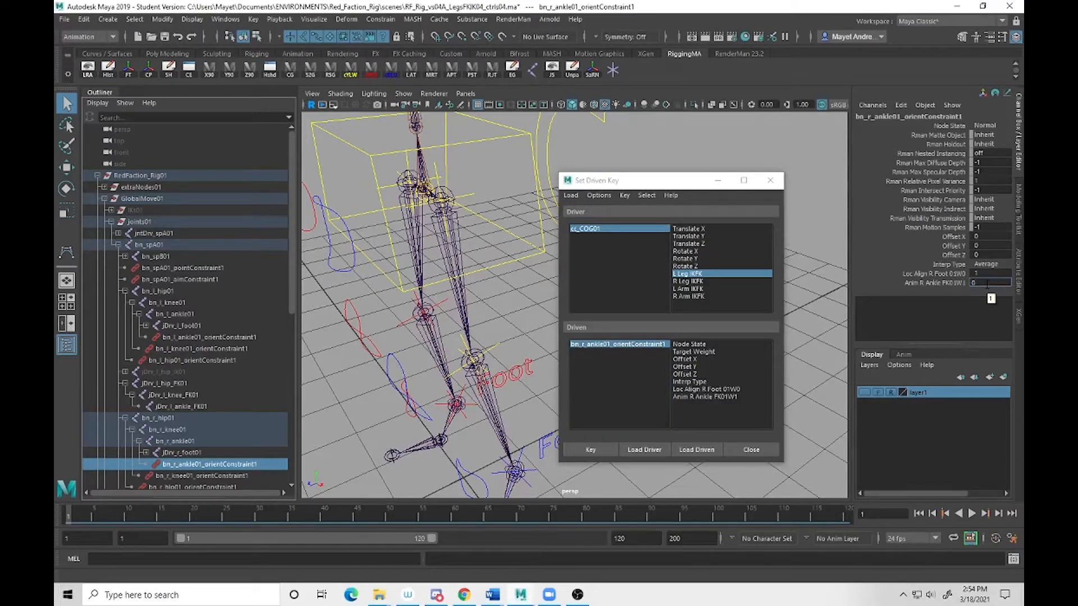
key(Return)
click(592, 447)
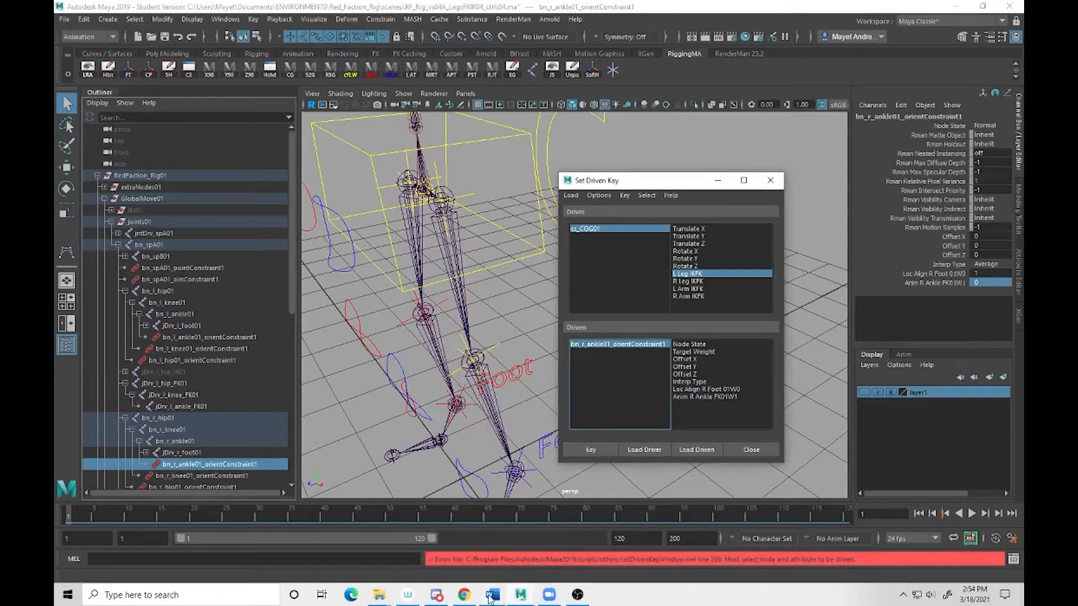
drag(712, 390, 719, 396)
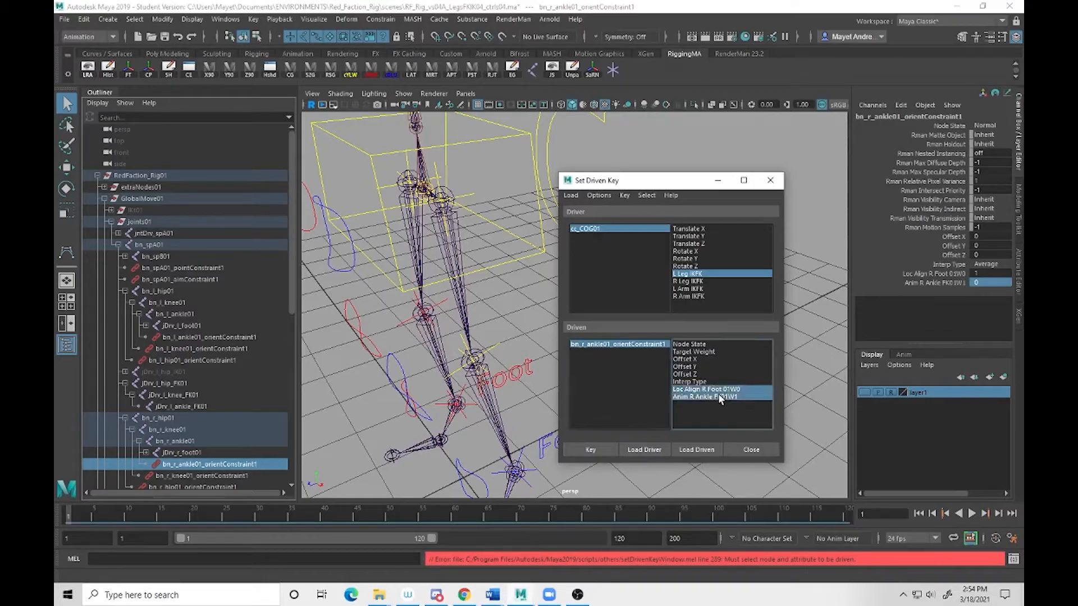
click(594, 447)
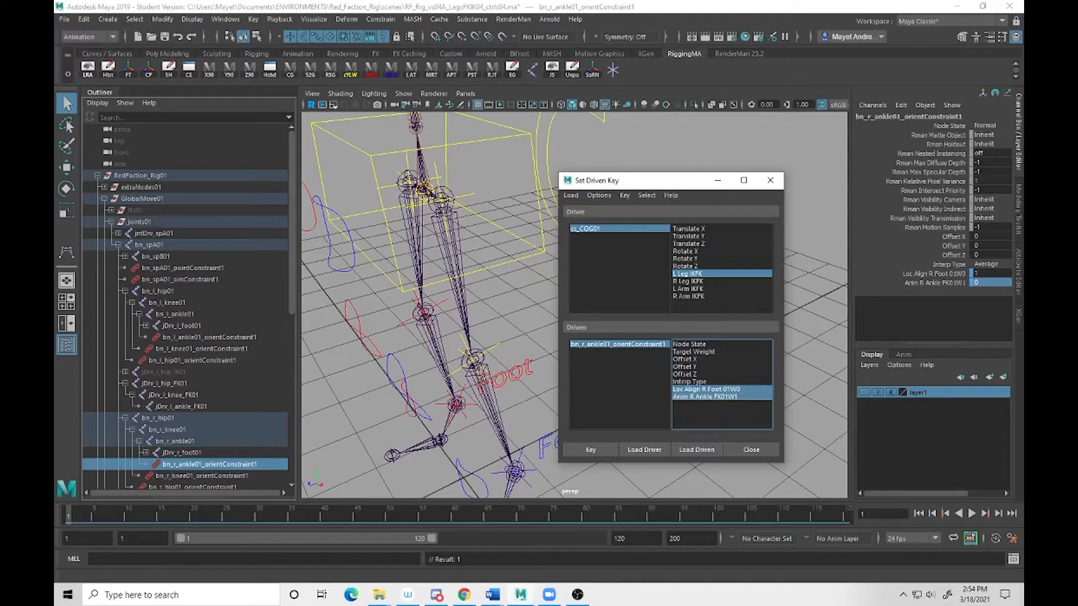
Set R Leg IKFK to FK and key the right ankle constraint with Loc Align R Foot 01W0 at 0 and Anim R Ankle FK01W1 at 1.
click(618, 231)
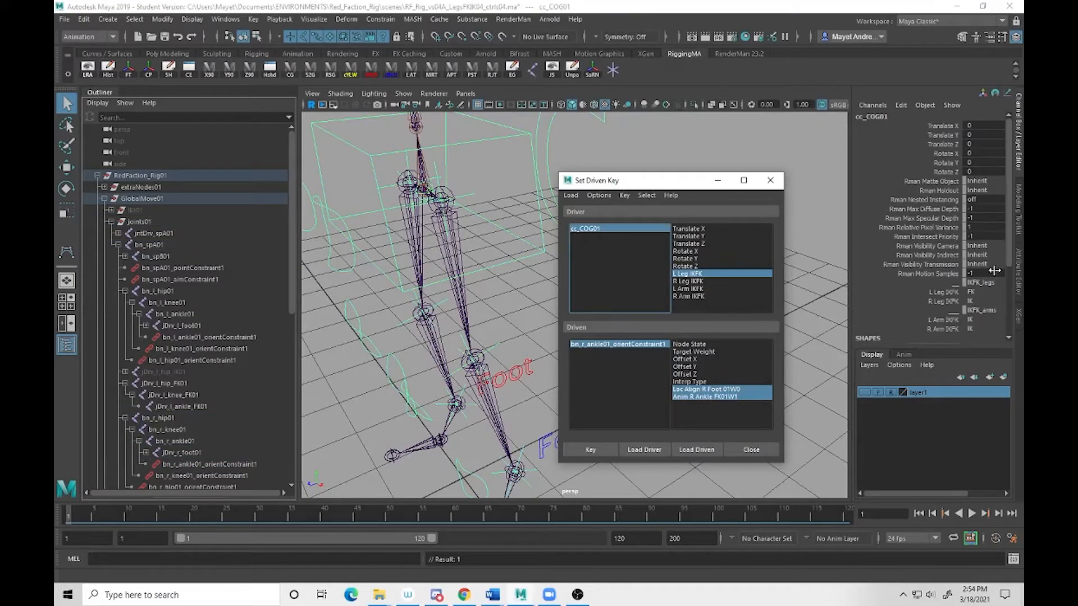
click(989, 301)
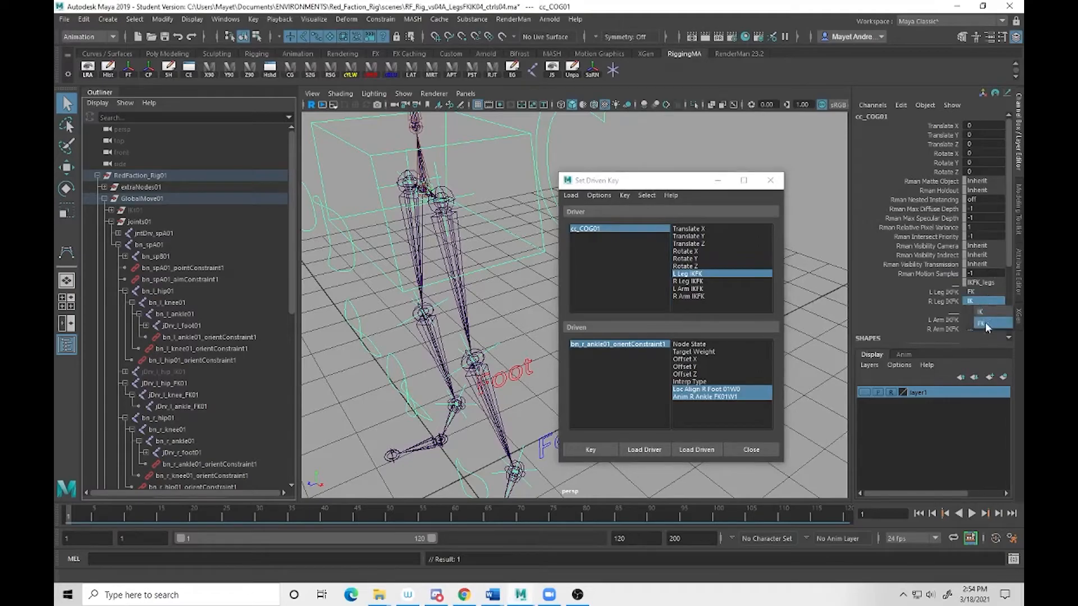
click(985, 324)
click(621, 345)
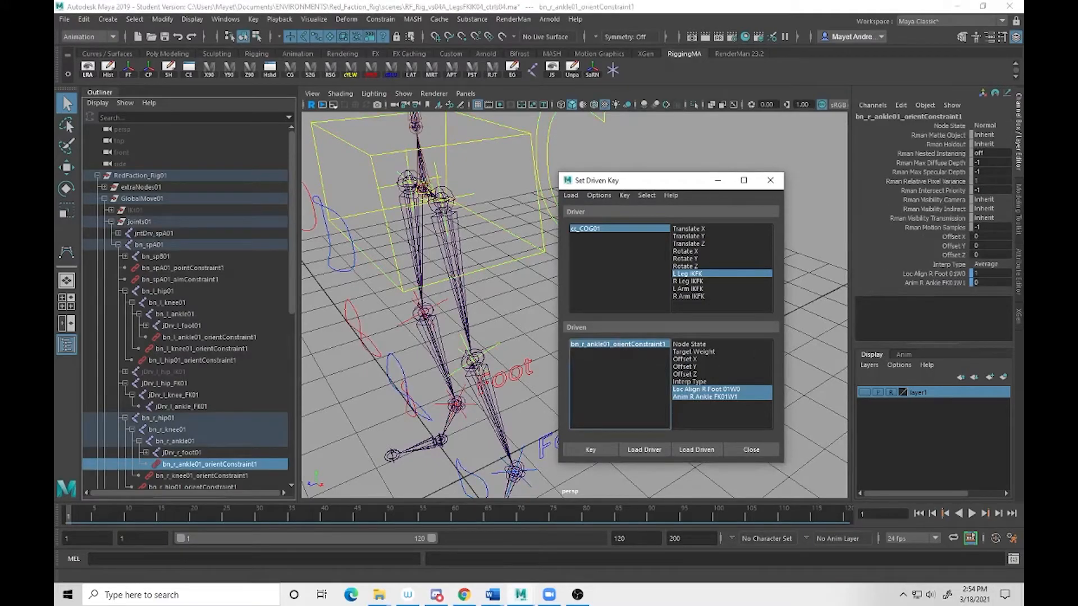
click(984, 273)
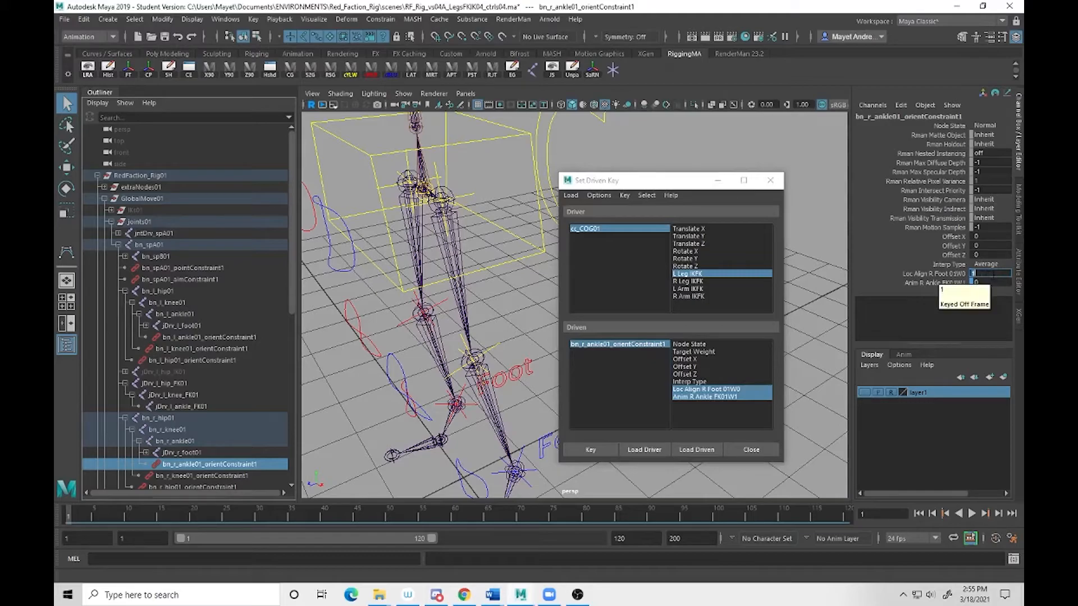
click(990, 282)
text(1)
click(593, 452)
click(596, 455)
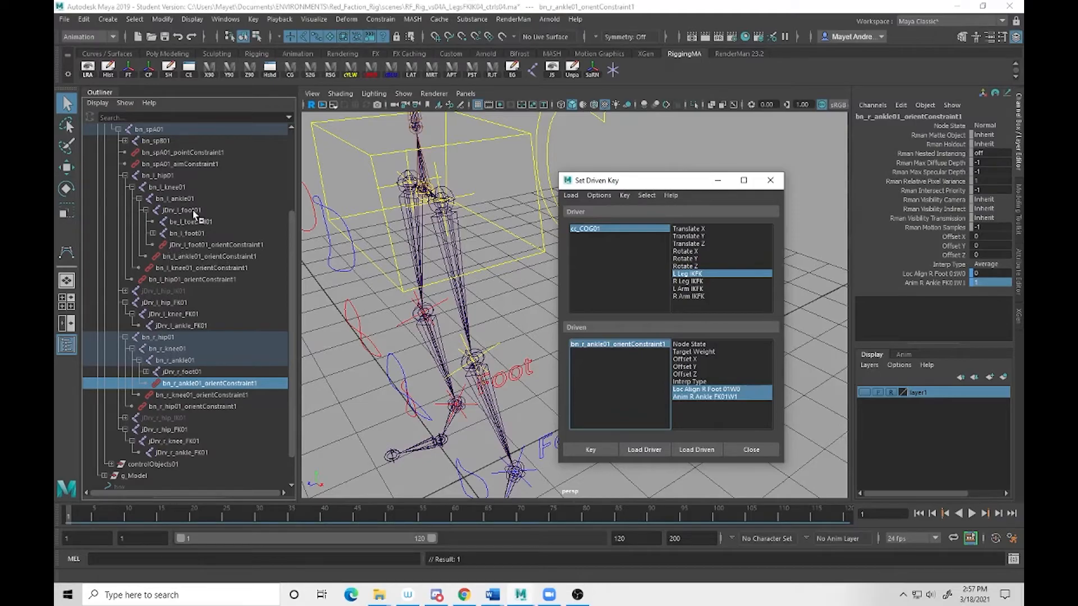
Load jDrv_l_foot01_orientConstraint1 as the driven object and choose its Loc Align L Toe 01W0 weight as the driven attribute.
click(227, 247)
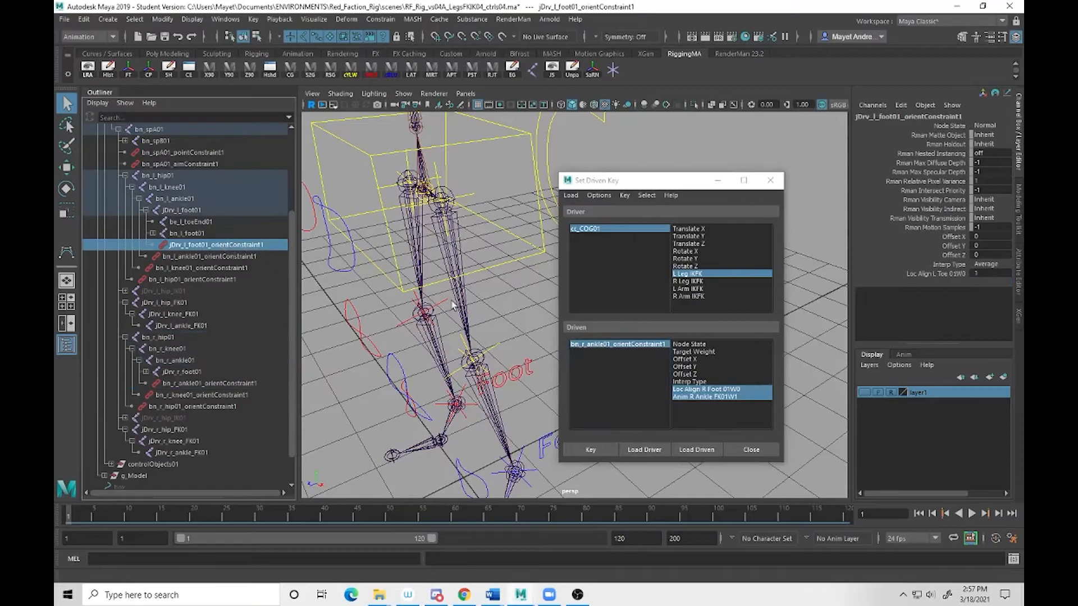
click(701, 451)
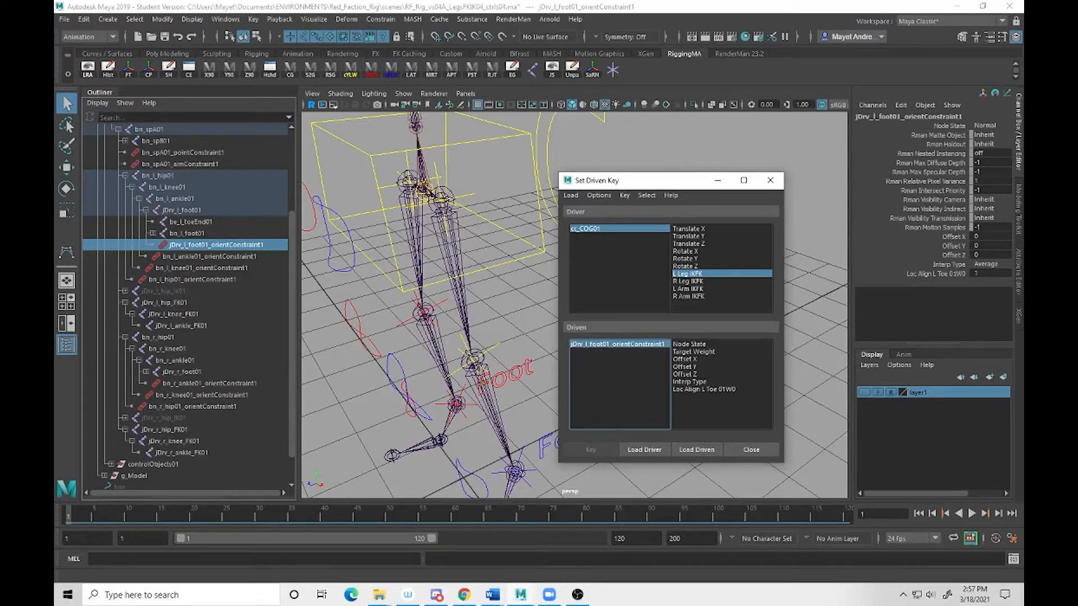
click(605, 231)
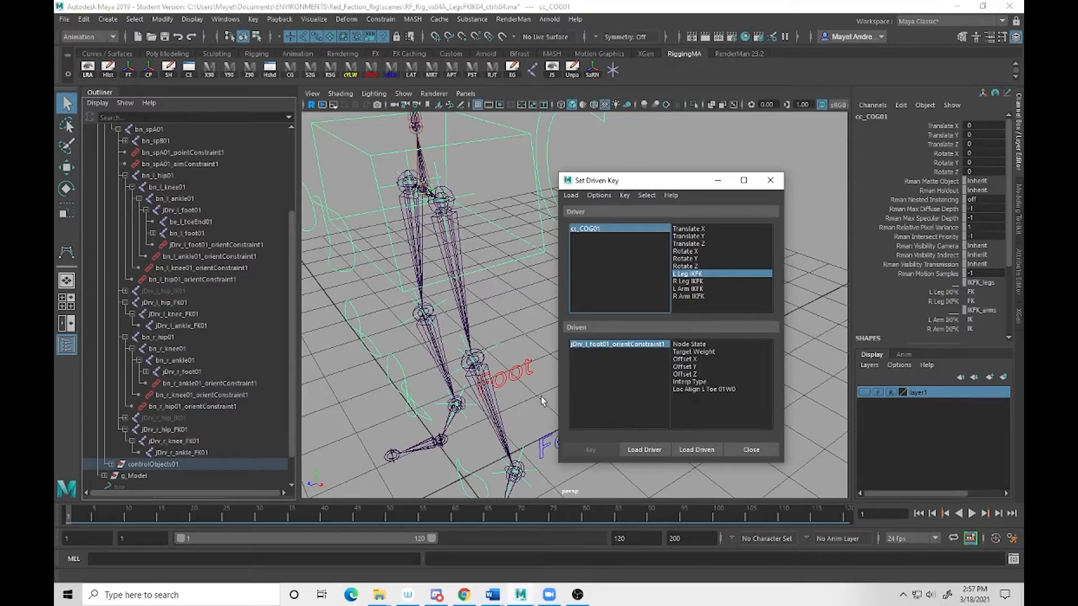
click(611, 344)
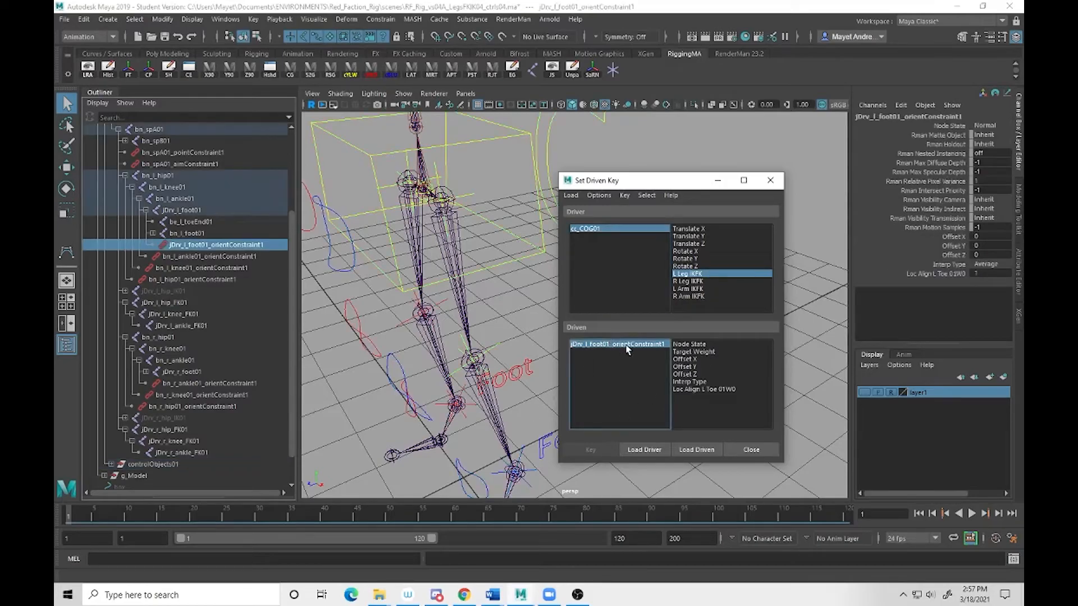
click(706, 388)
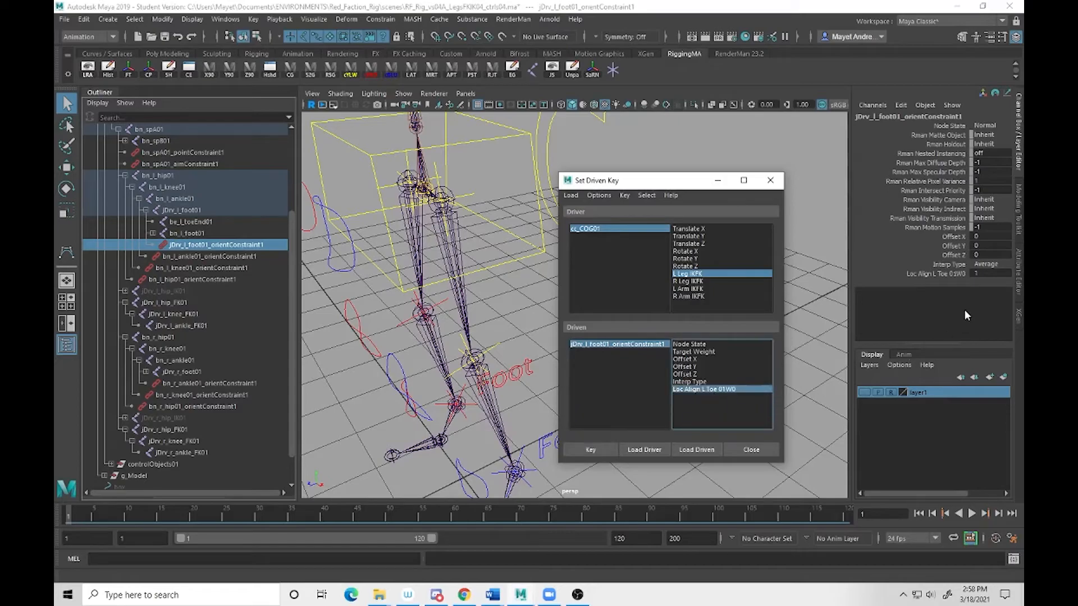
Set Loc Align L Toe 01W0 to 0 and key it against L Leg IKFK at FK.
double_click(977, 274)
text(0)
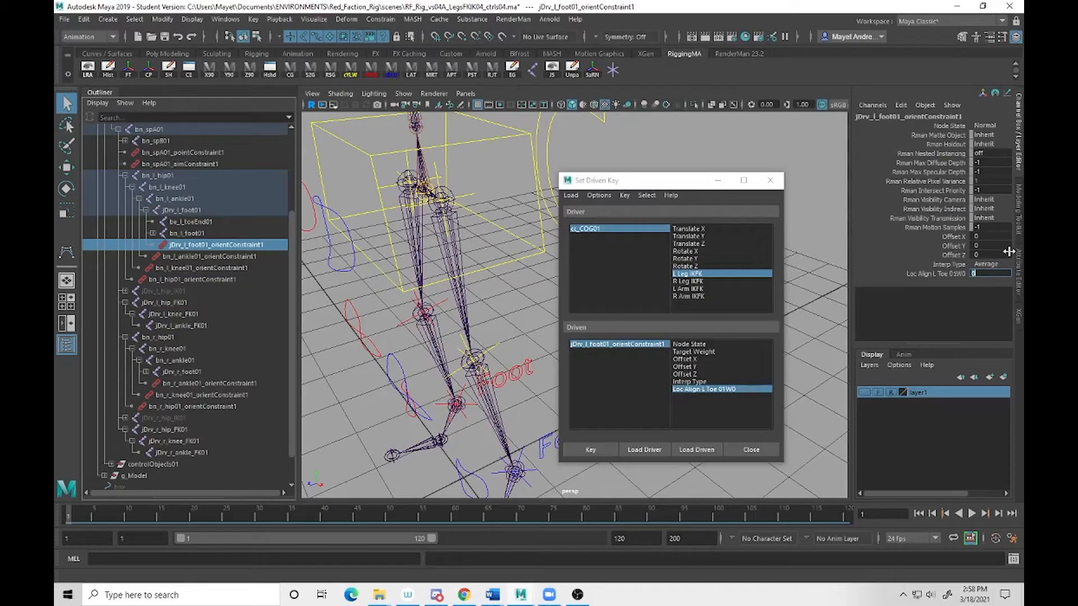
click(591, 450)
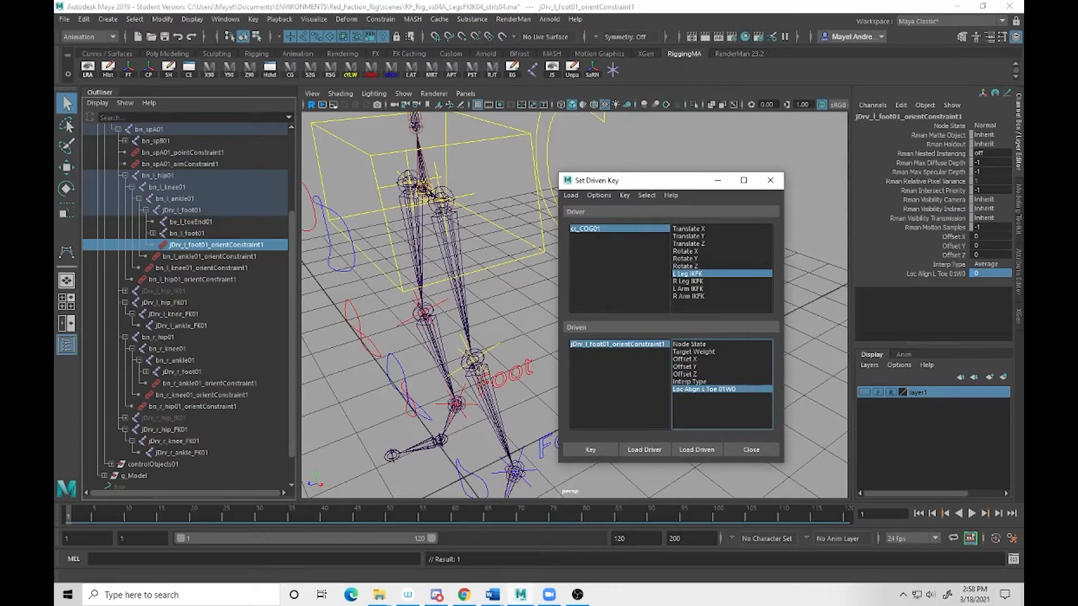
Set L Leg IKFK on cc_COG01 to IK and key the left foot constraint's Loc Align L Toe 01W0 weight at 1.
click(619, 230)
click(976, 293)
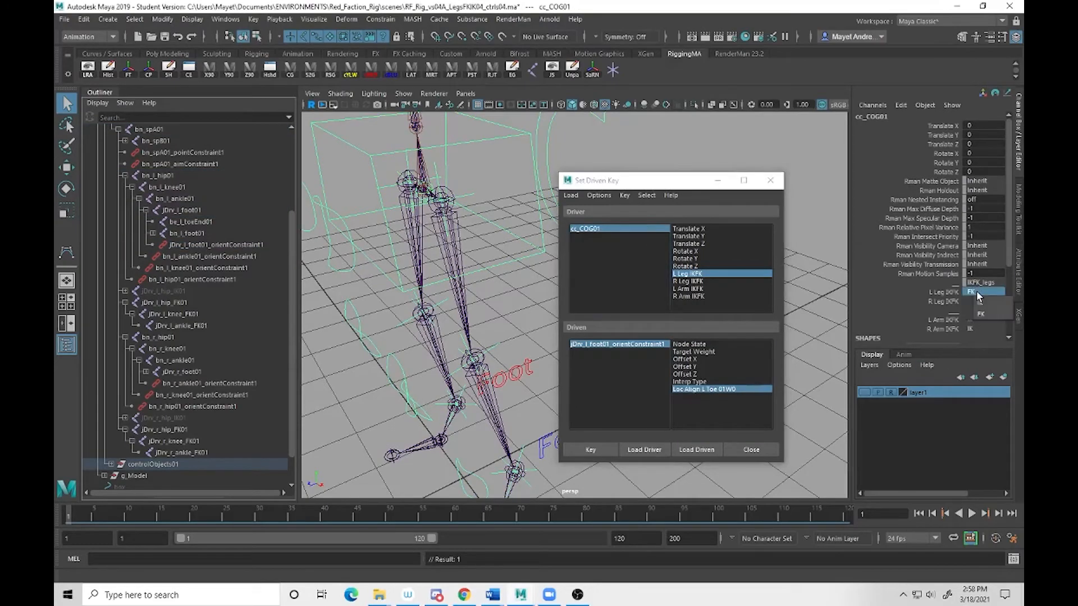
click(984, 303)
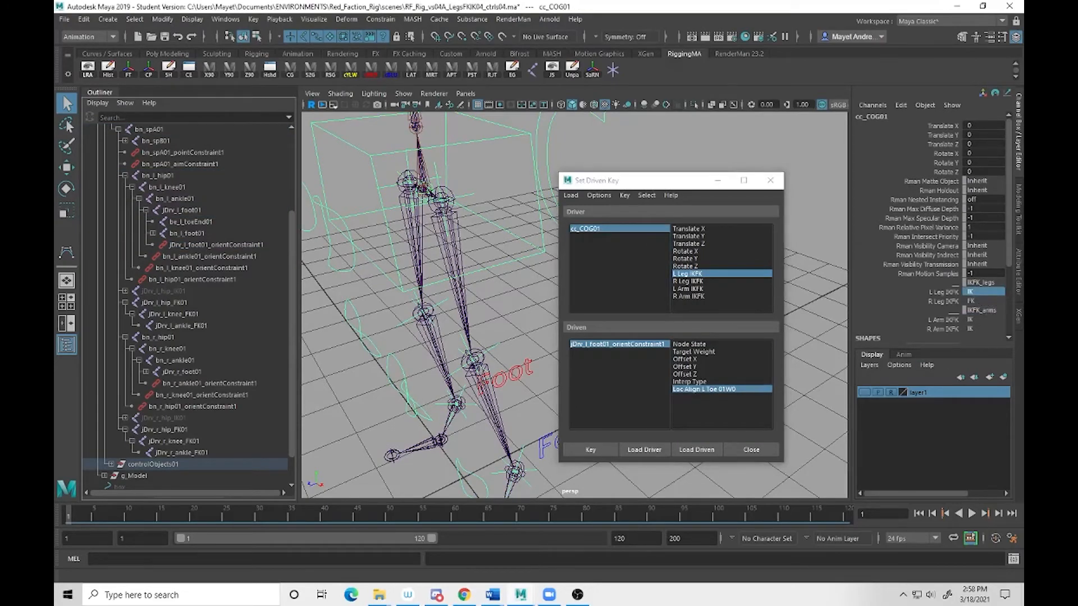
click(607, 345)
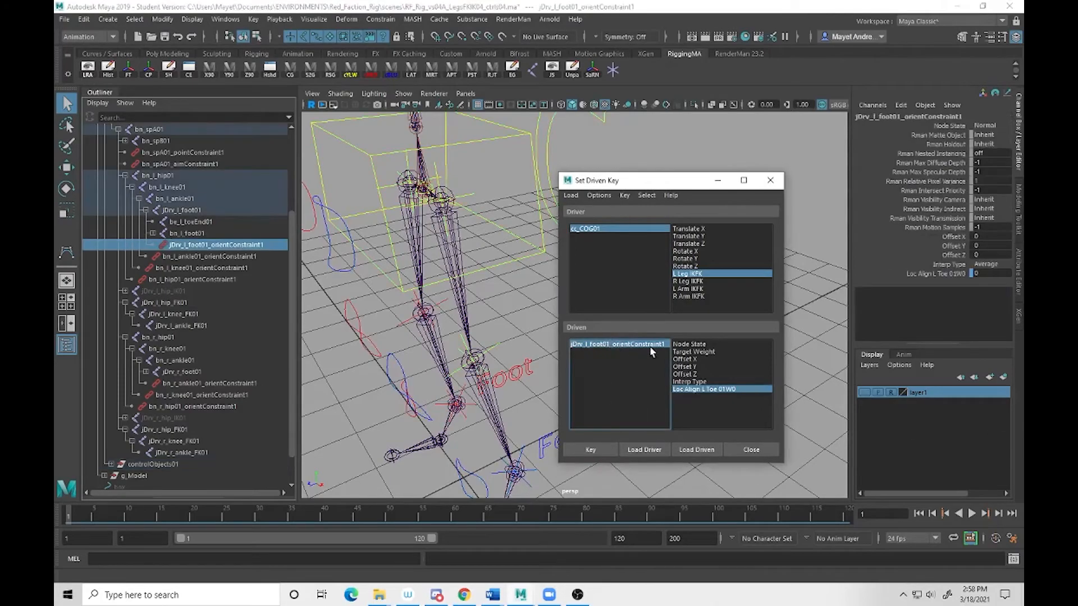
double_click(981, 273)
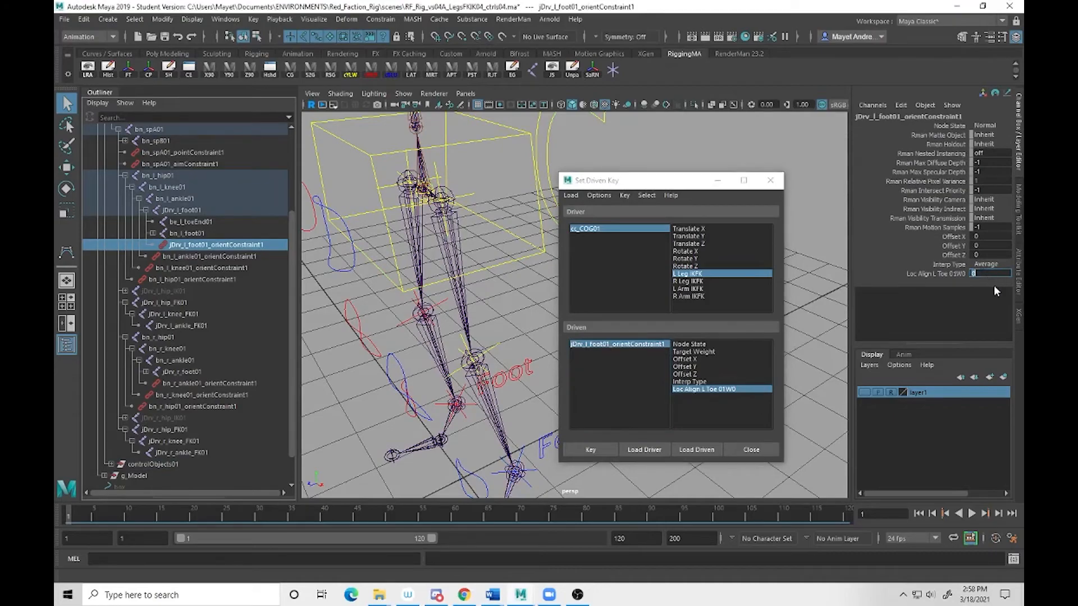
key(Return)
click(591, 450)
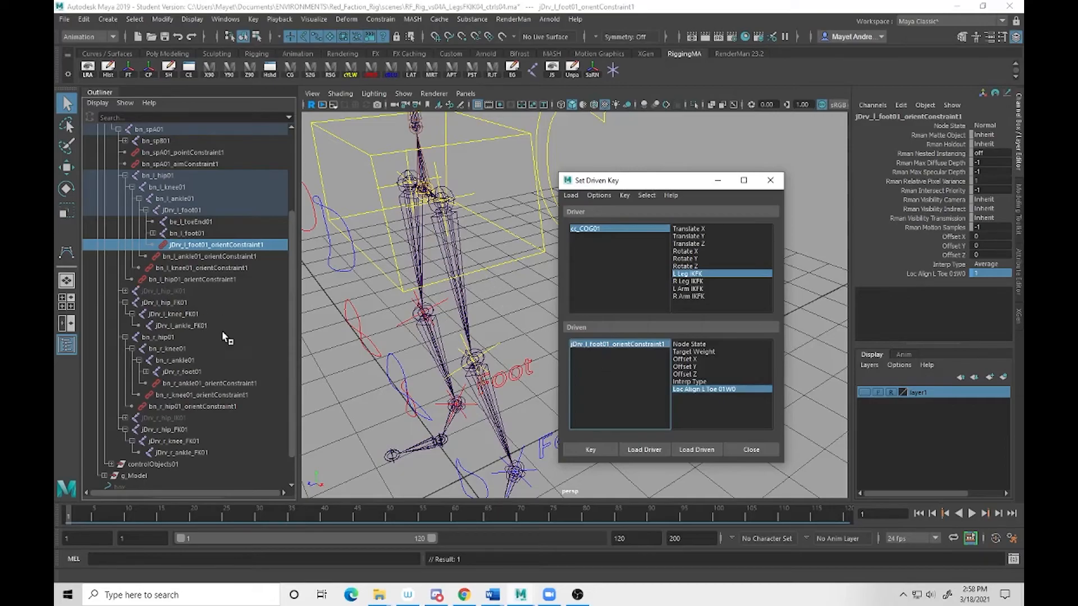
Load jDrv_r_foot01_orientConstraint1 as the driven object and choose its Loc Align R Toe 01W0 weight as the driven attribute.
click(146, 371)
click(146, 371)
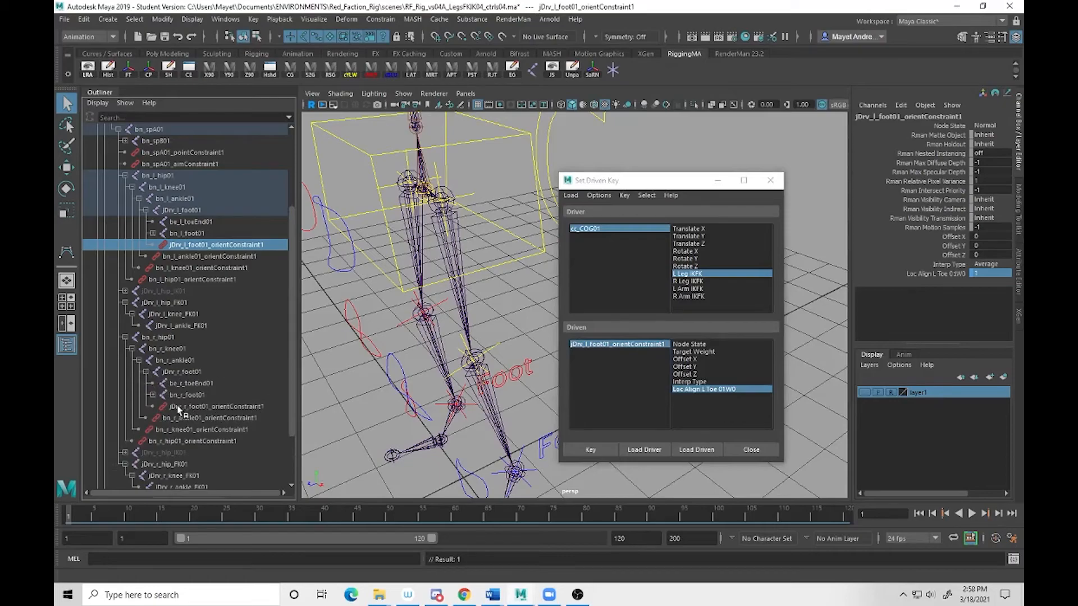
click(215, 406)
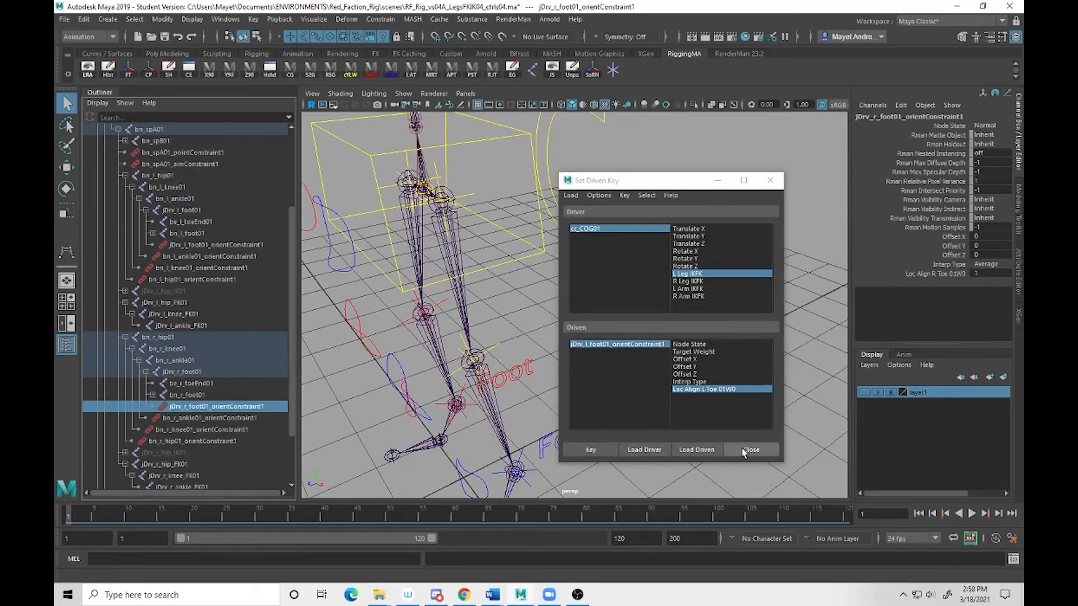
click(697, 451)
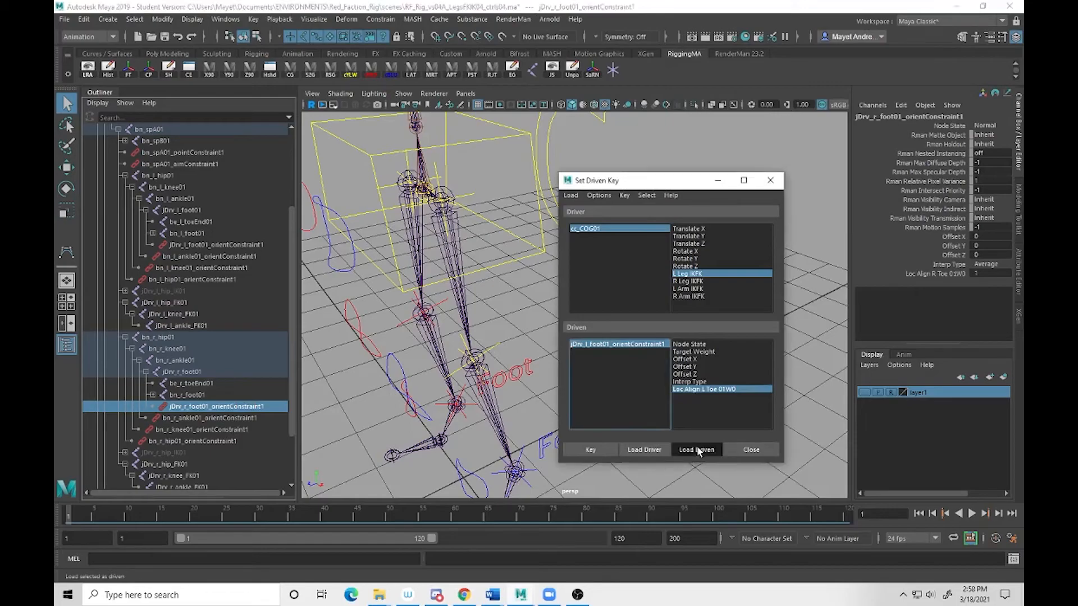
click(697, 282)
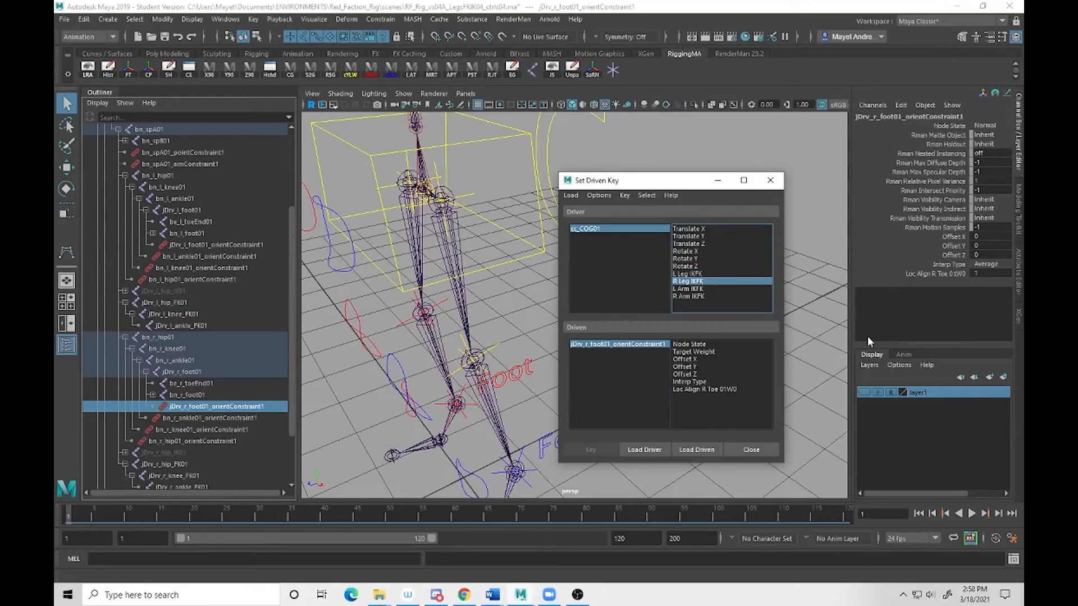
click(605, 230)
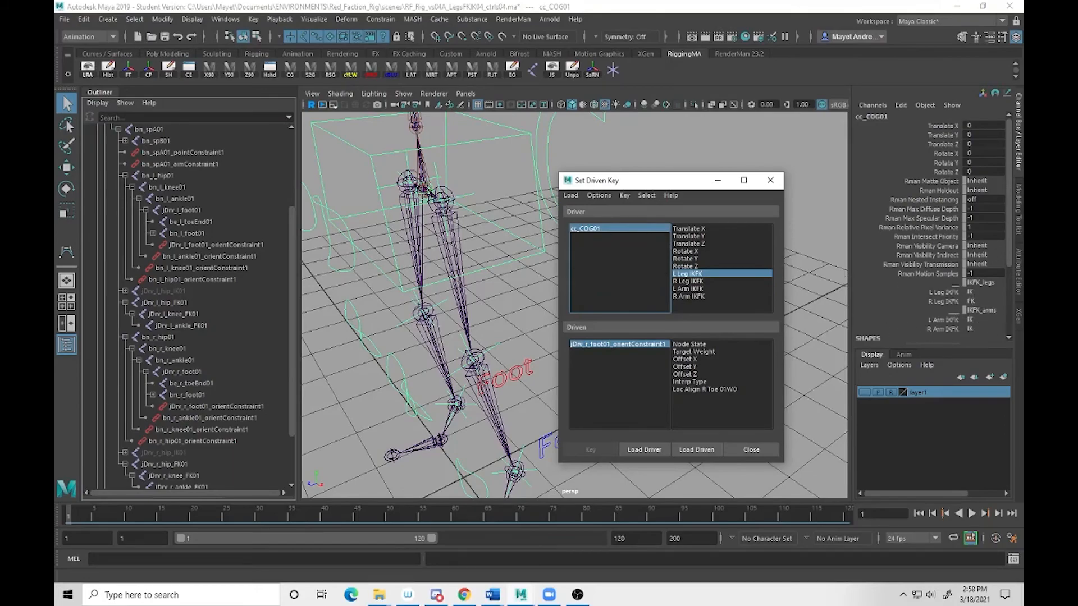
click(631, 347)
click(691, 389)
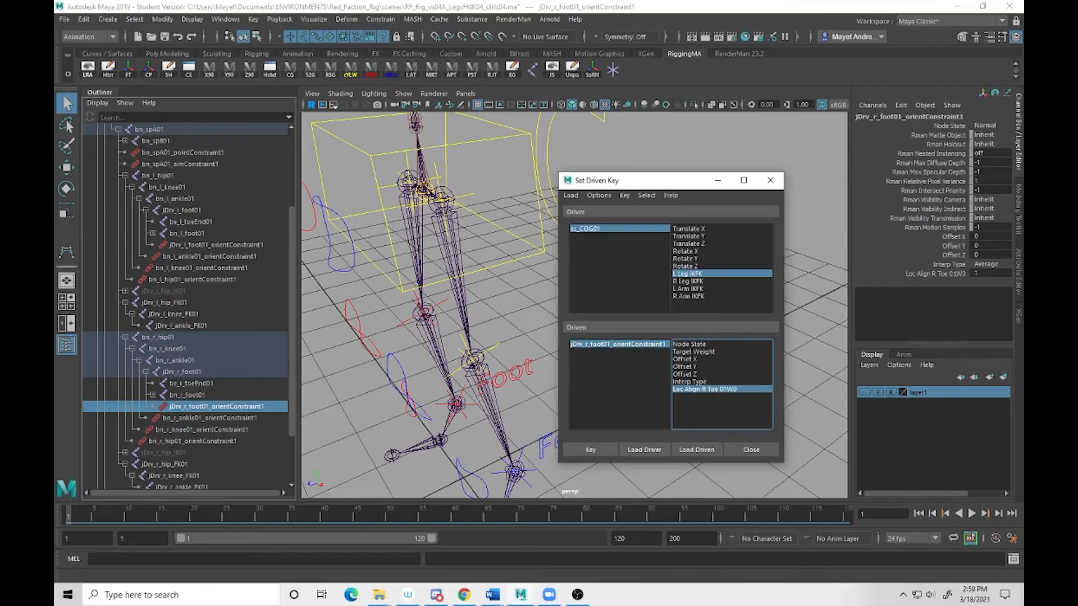
Set Loc Align R Toe 01W0 to 0 and key it against the L Leg IKFK driver attribute.
click(983, 274)
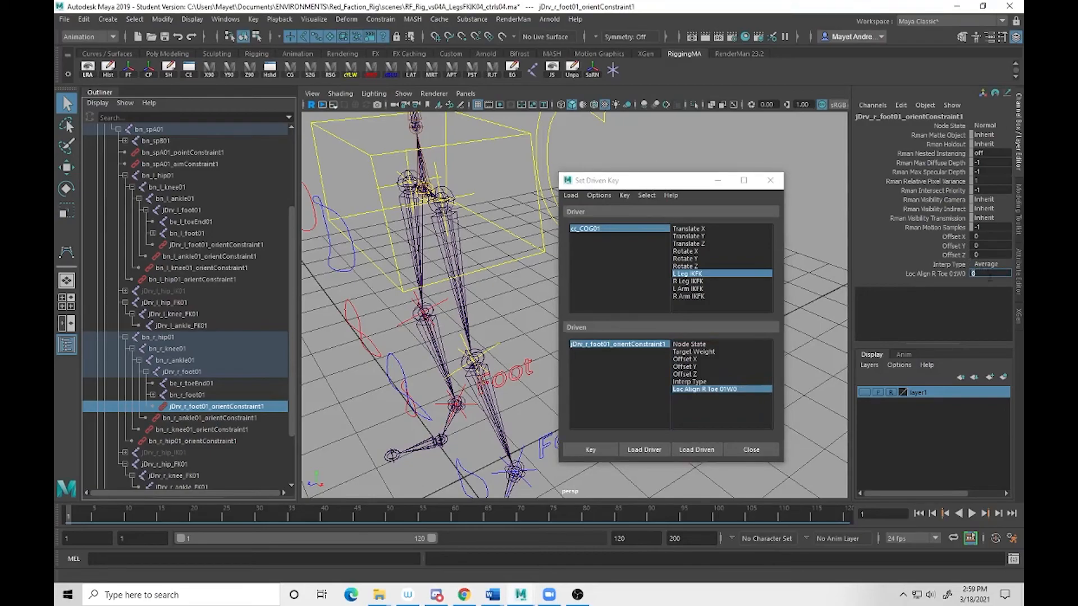
text(0)
click(587, 450)
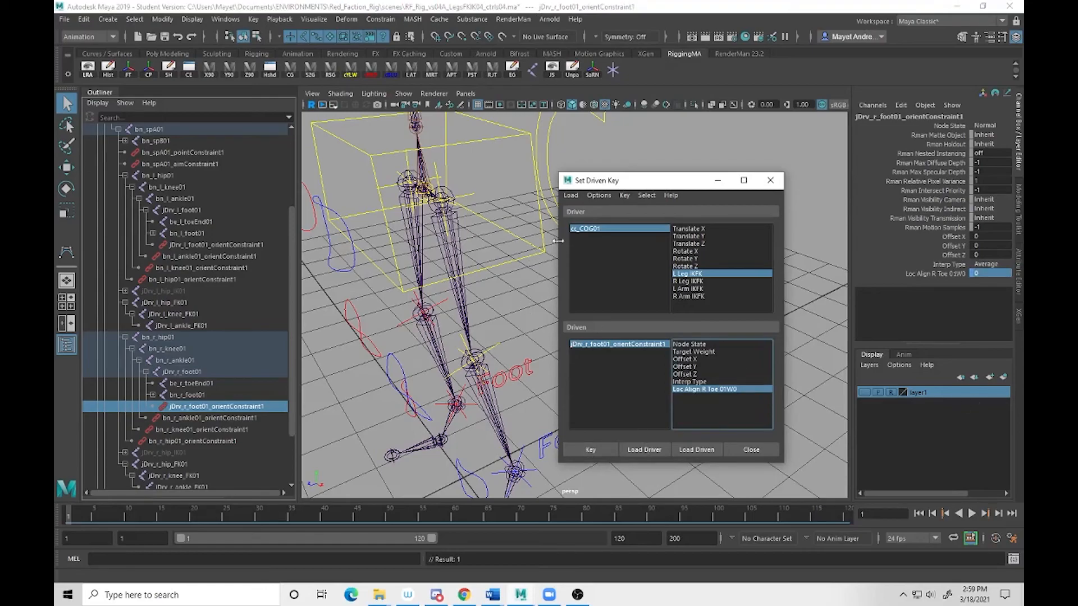
Set R Leg IKFK to IK and key Loc Align R Toe 01W0 at 1 with L Leg IKFK as the driver attribute.
click(592, 230)
click(974, 301)
click(978, 313)
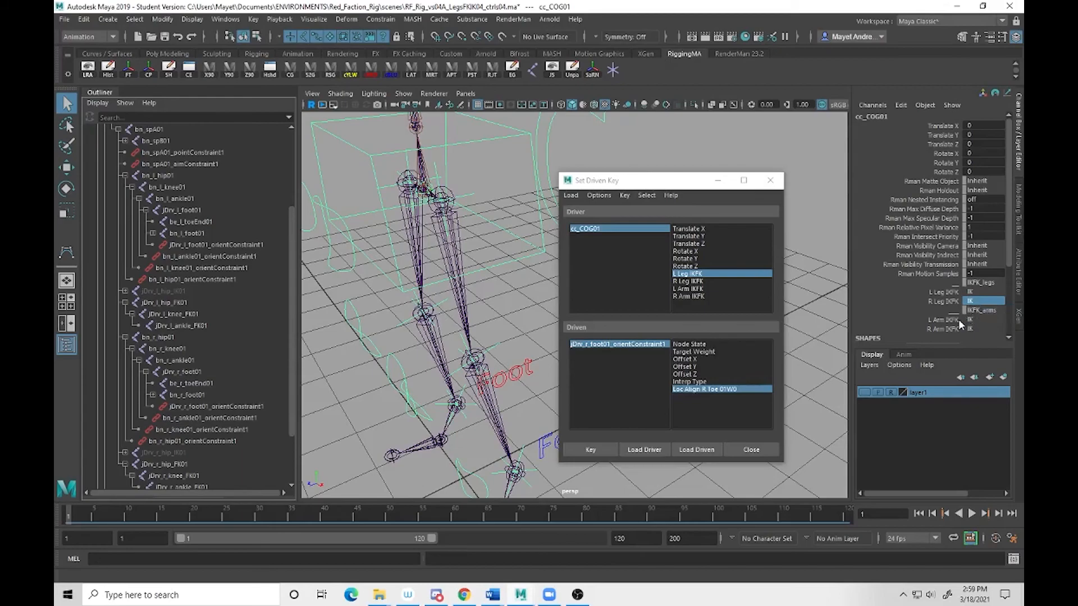
click(629, 344)
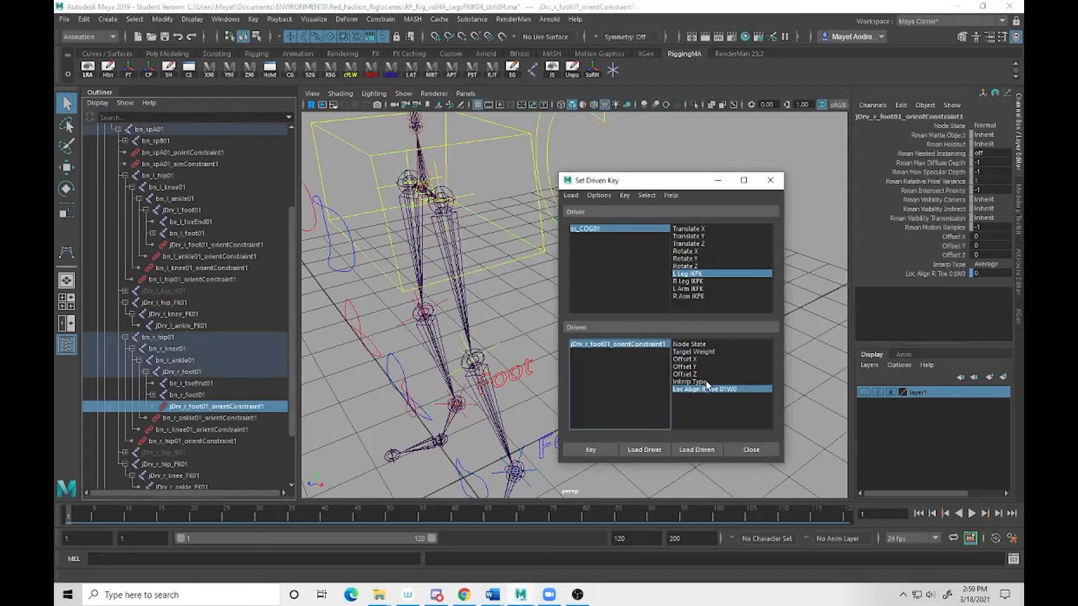
click(985, 274)
text(1)
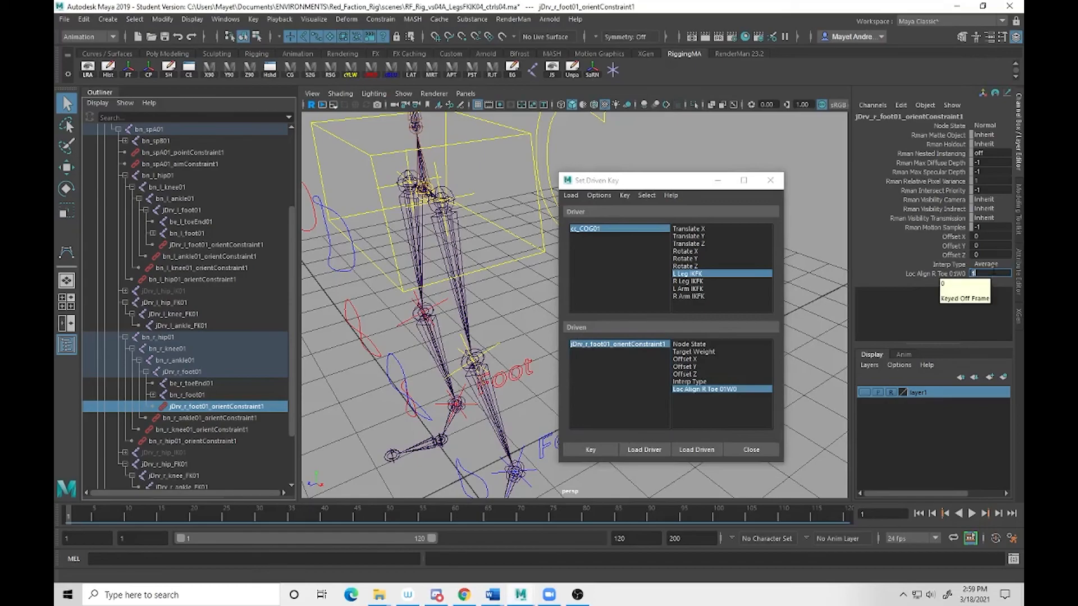
click(581, 448)
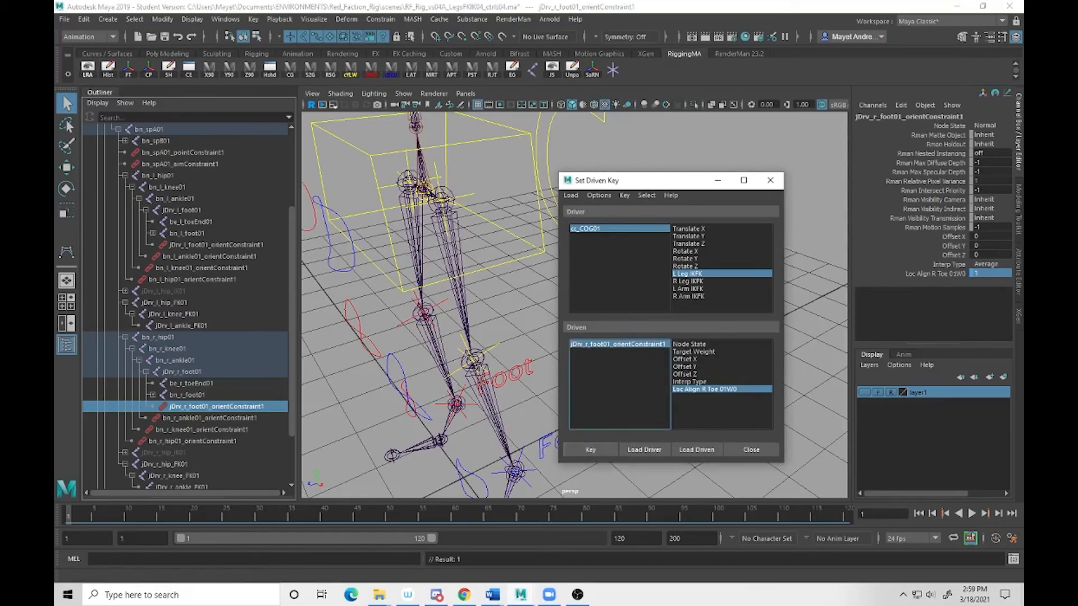